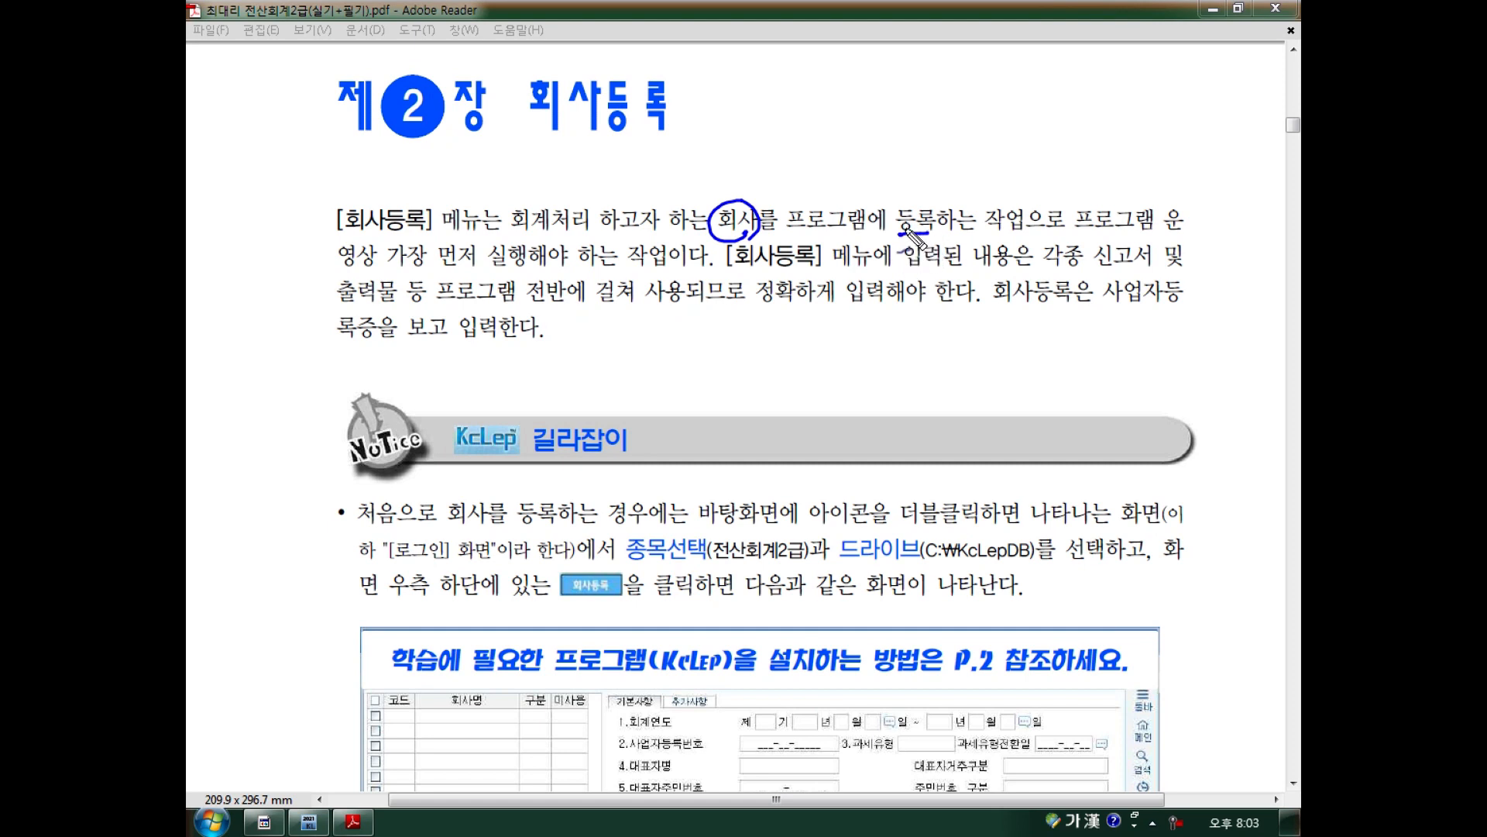
Pen-mark the 회사등록 intro: 가장, the chapter heading, 출력물, 정확하게; then clear the marks.
mouse_move(431, 268)
left_mouse_down()
mouse_move(435, 256)
mouse_move(430, 271)
left_mouse_up()
left_click_drag(546, 146, 660, 143)
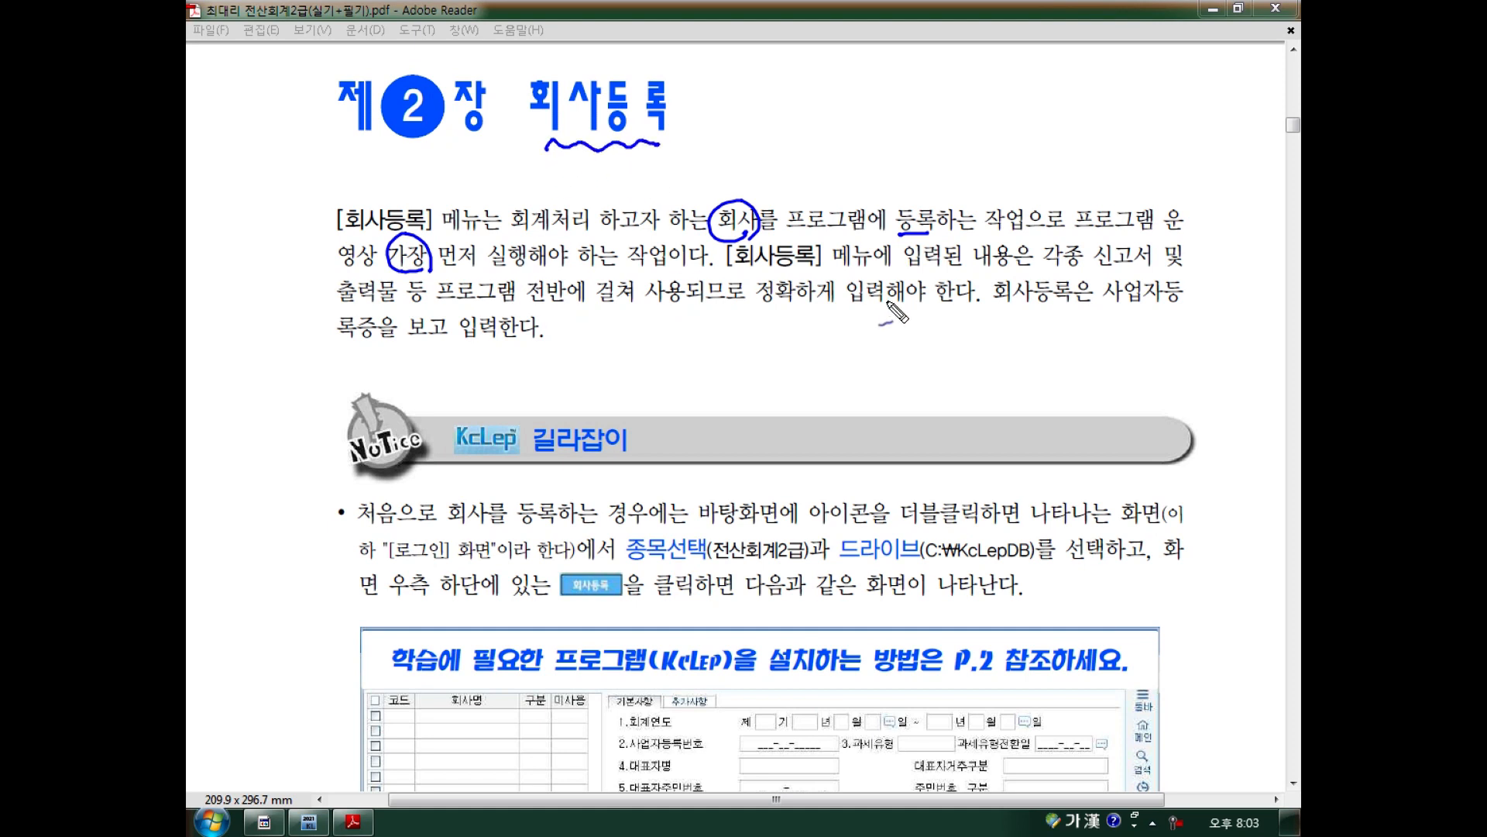
mouse_move(735, 268)
left_mouse_down()
mouse_move(797, 268)
mouse_move(852, 244)
mouse_move(861, 273)
left_mouse_up()
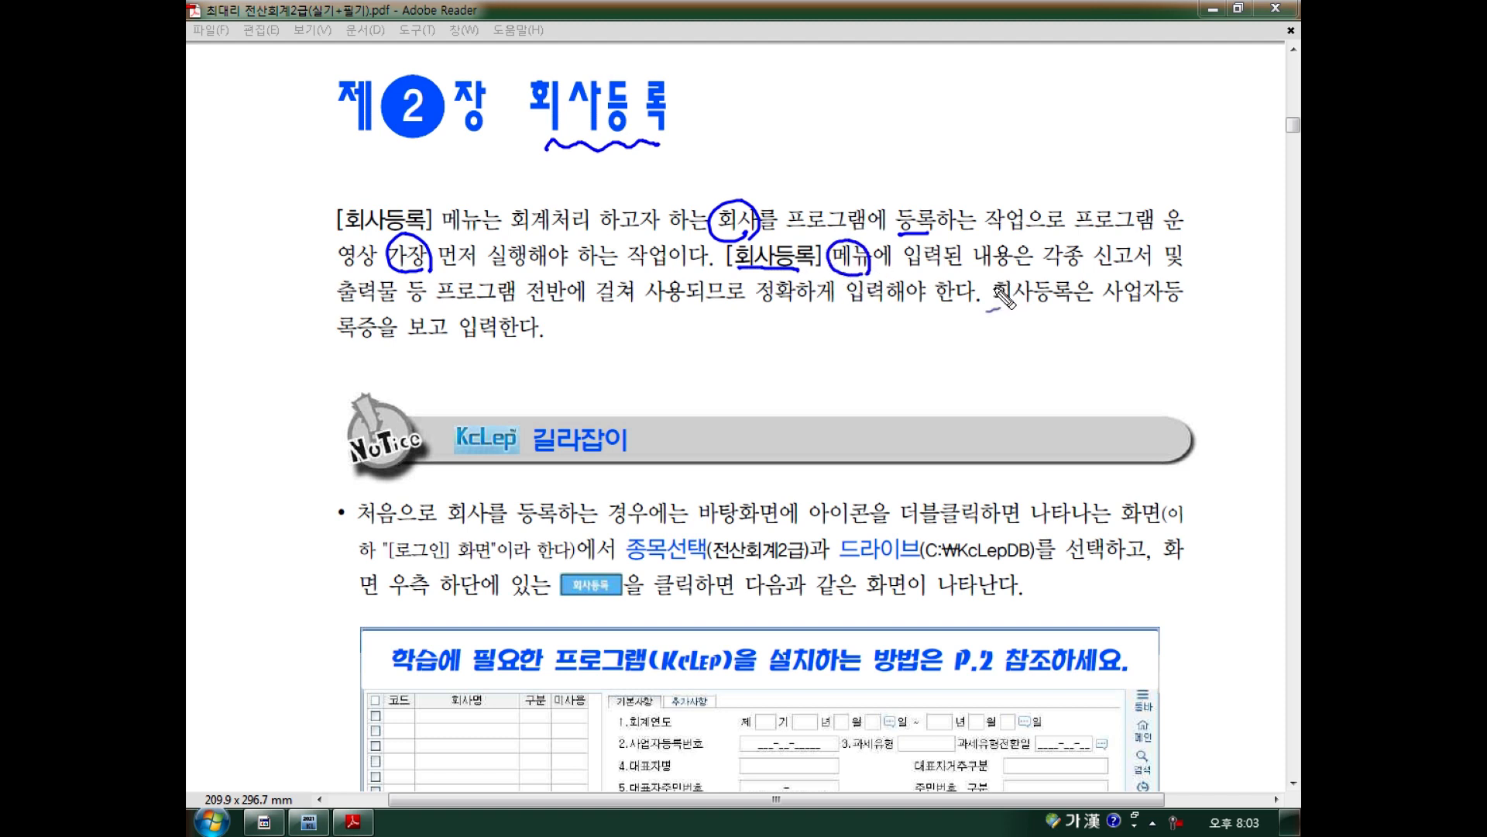
mouse_move(731, 683)
left_mouse_down()
mouse_move(721, 732)
mouse_move(716, 713)
left_mouse_up()
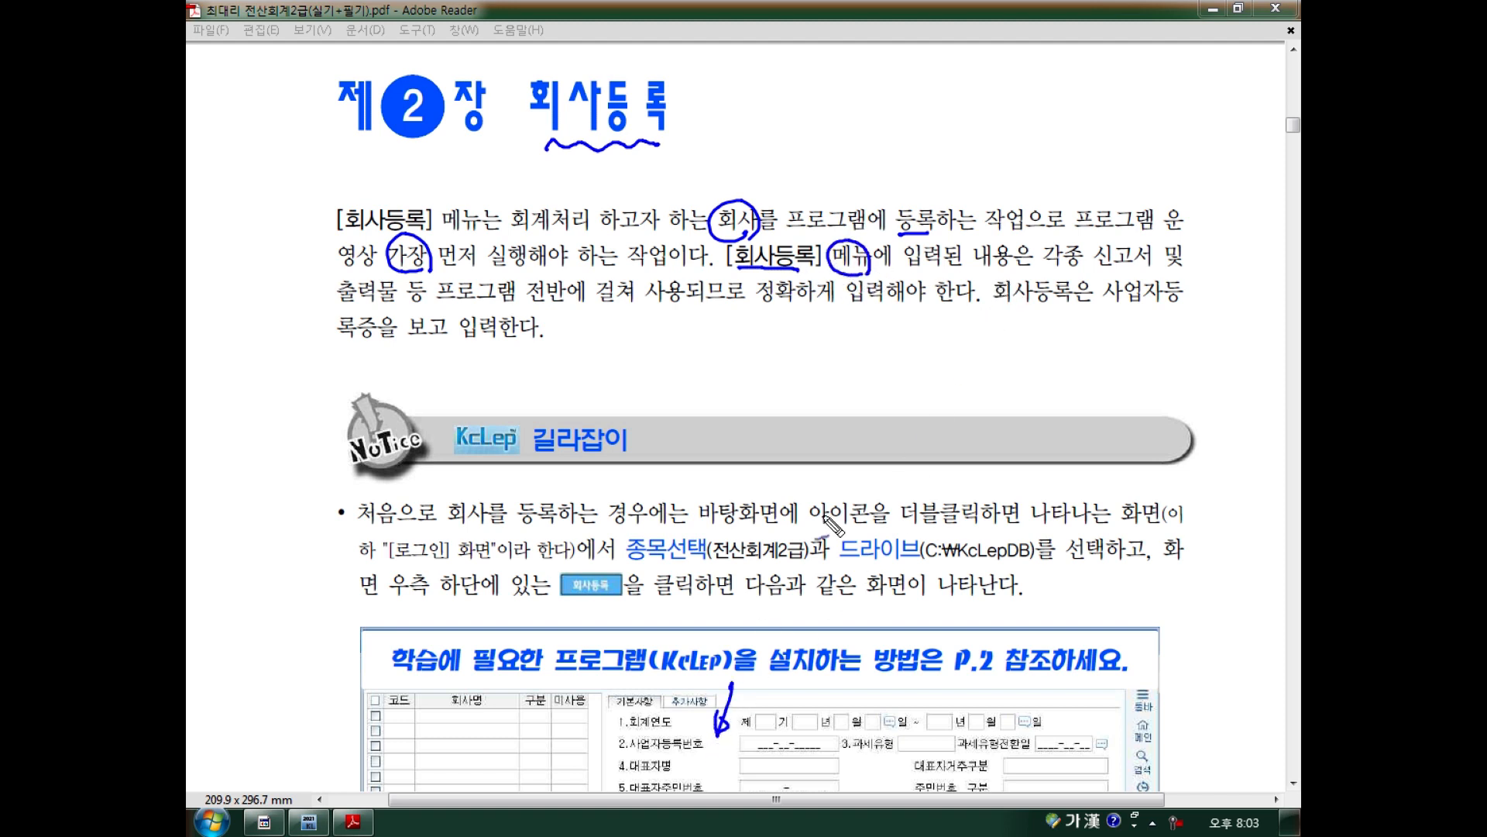
mouse_move(1089, 294)
left_mouse_down()
mouse_move(1085, 272)
mouse_move(1137, 273)
mouse_move(1108, 241)
mouse_move(1145, 279)
left_mouse_up()
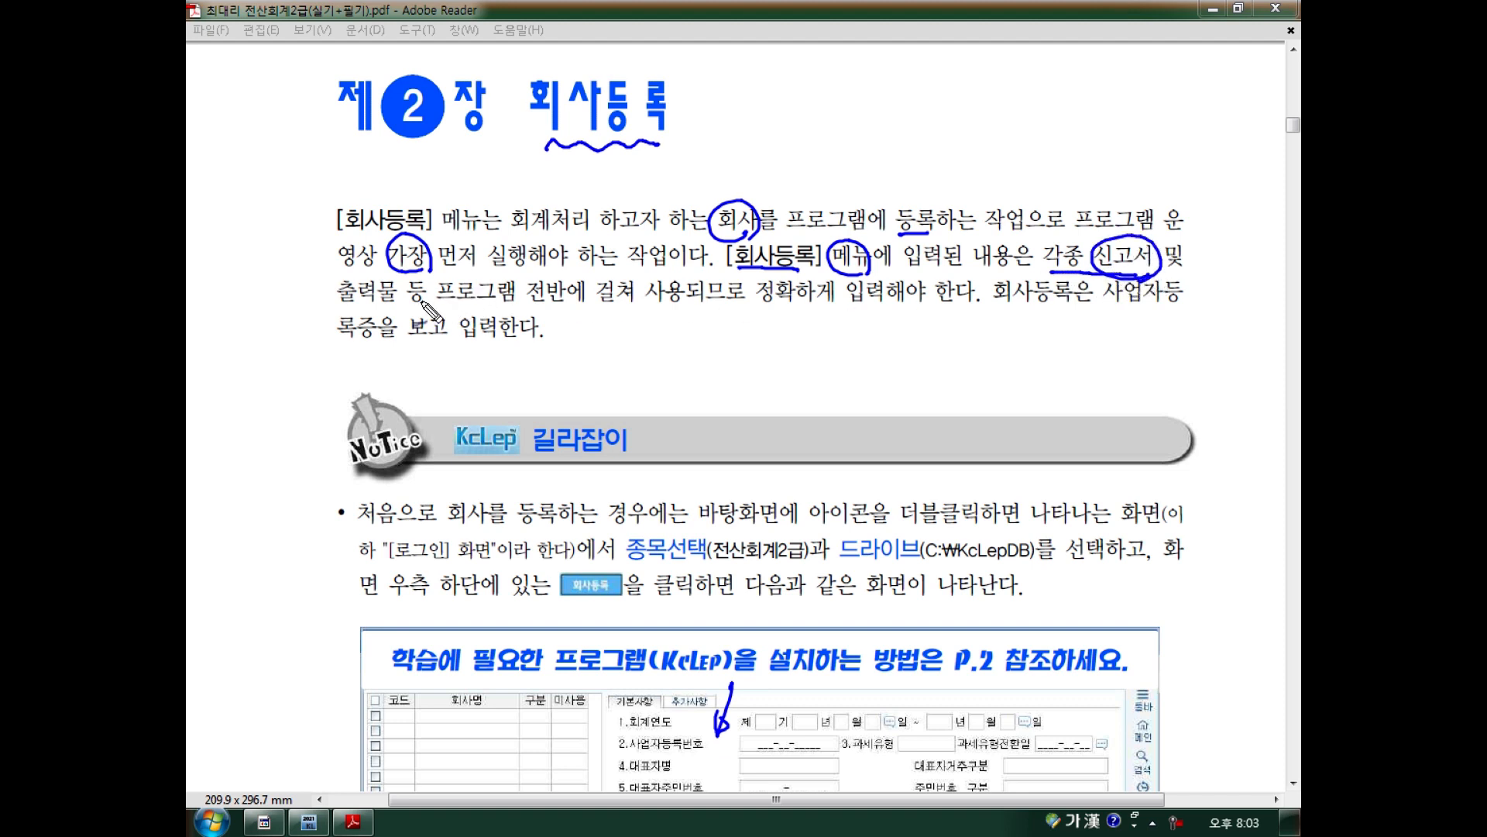
left_click_drag(347, 314, 541, 309)
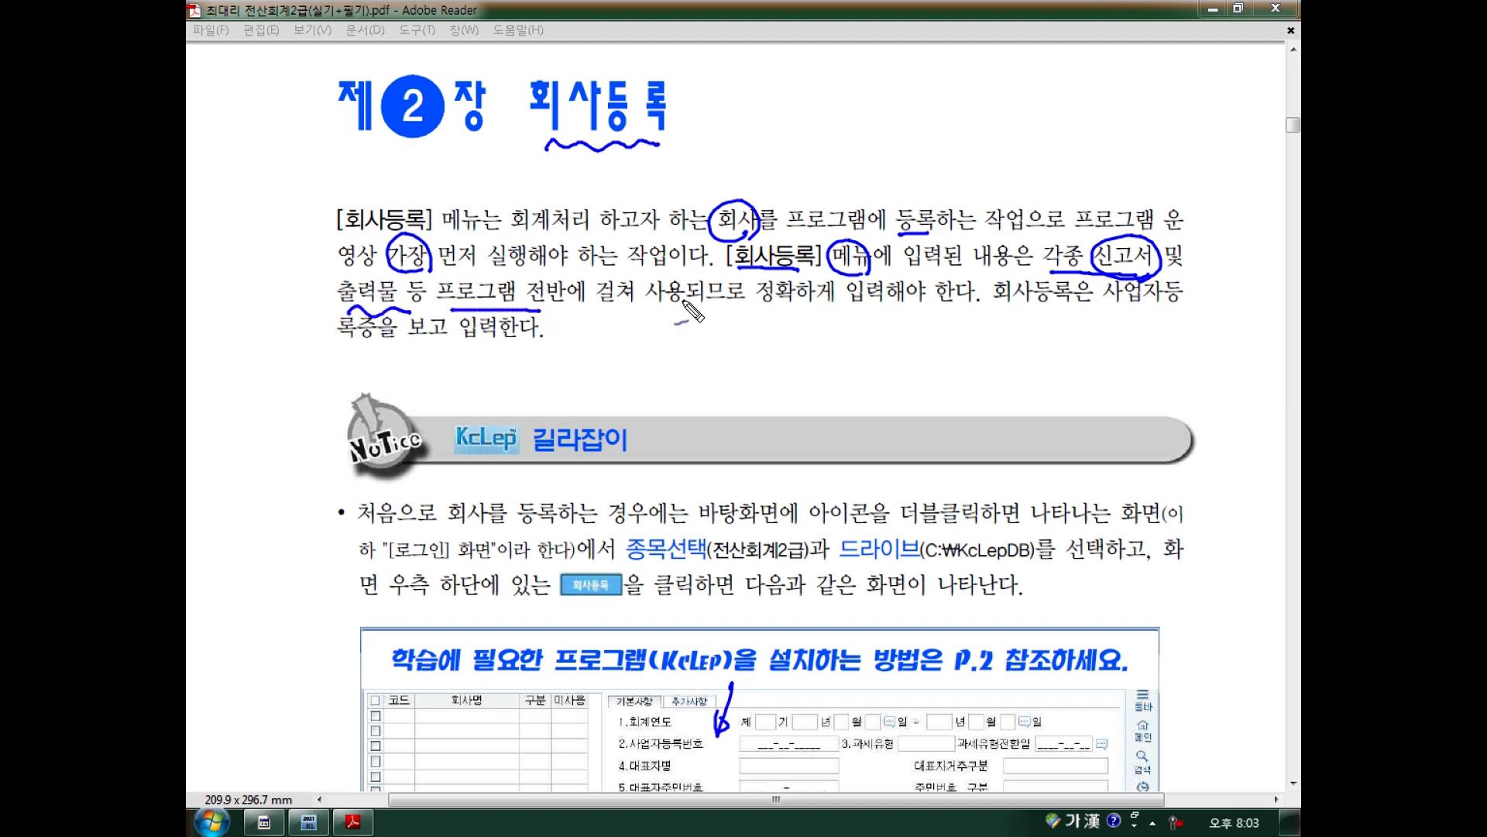
left_click_drag(759, 312, 820, 312)
mouse_move(1068, 316)
left_mouse_down()
mouse_move(990, 313)
mouse_move(1060, 326)
mouse_move(1175, 313)
left_mouse_up()
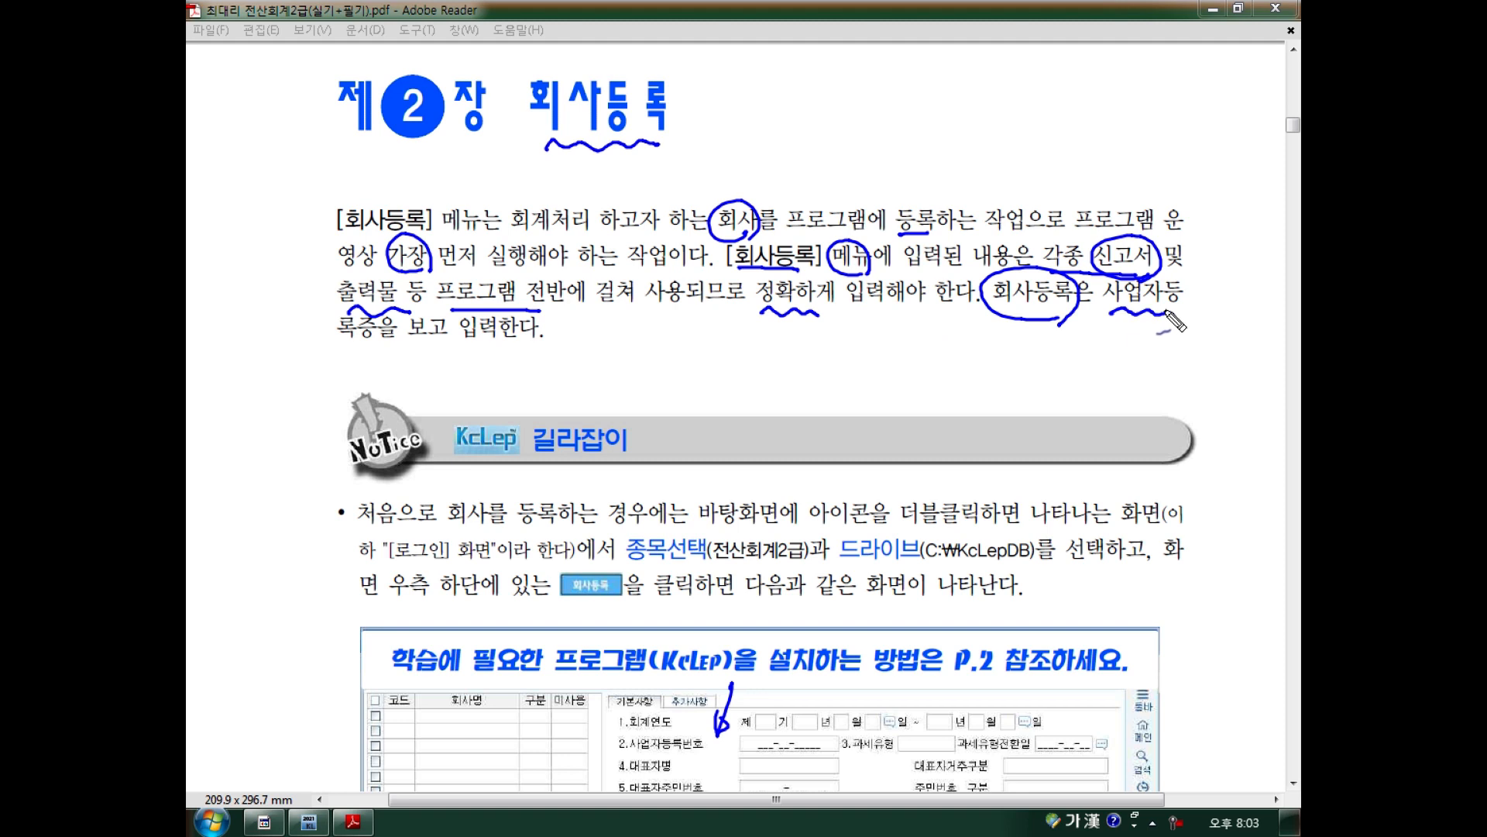
left_click_drag(337, 353, 378, 352)
left_click_drag(413, 399, 425, 397)
key("Escape")
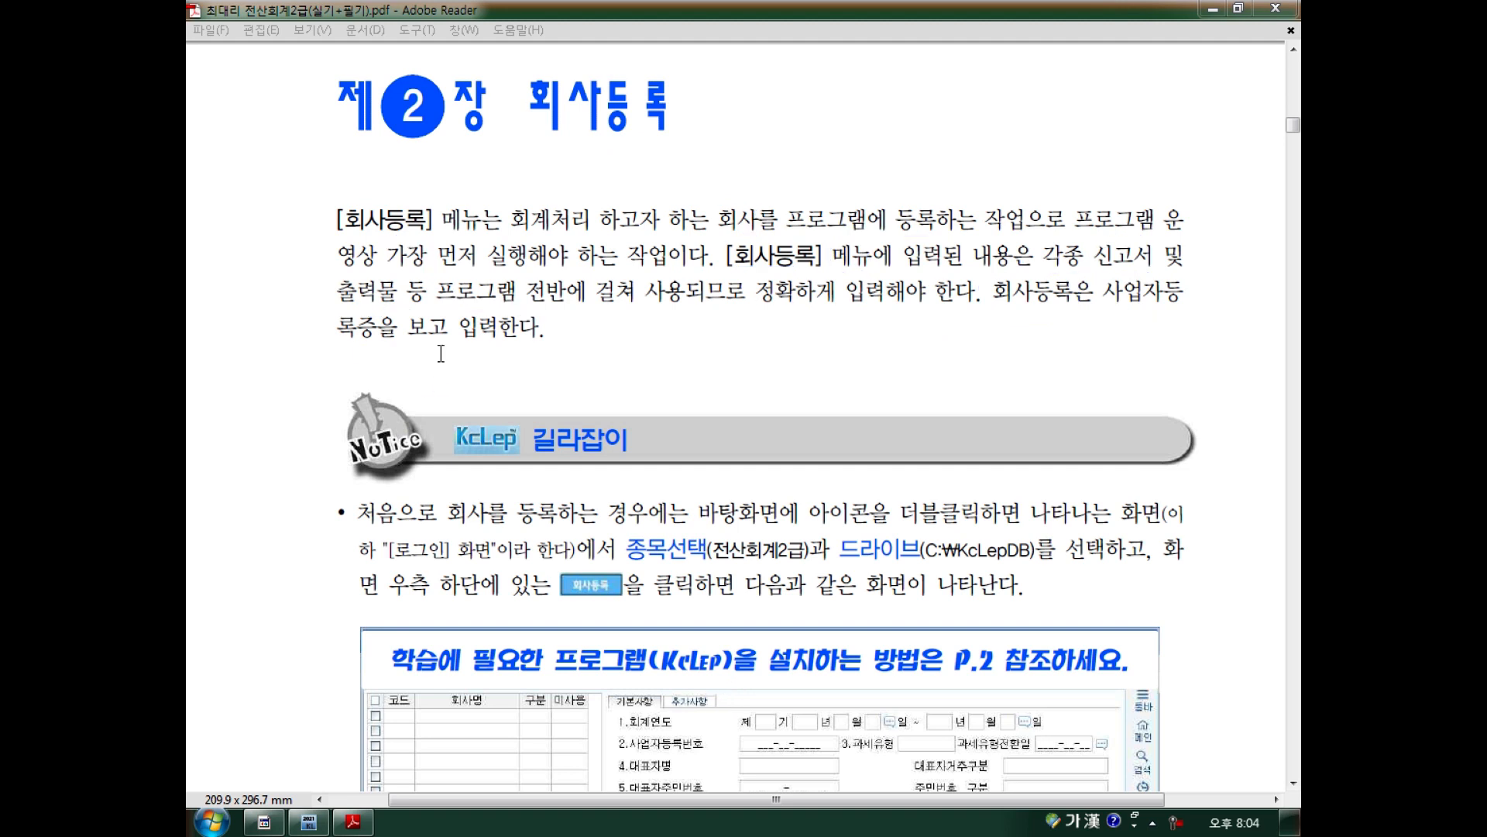
On the form figure, mark the 코드 column, 교재 34페이지 and 길라잡이, undoing stray ticks.
scroll(461, 337, "down", 5)
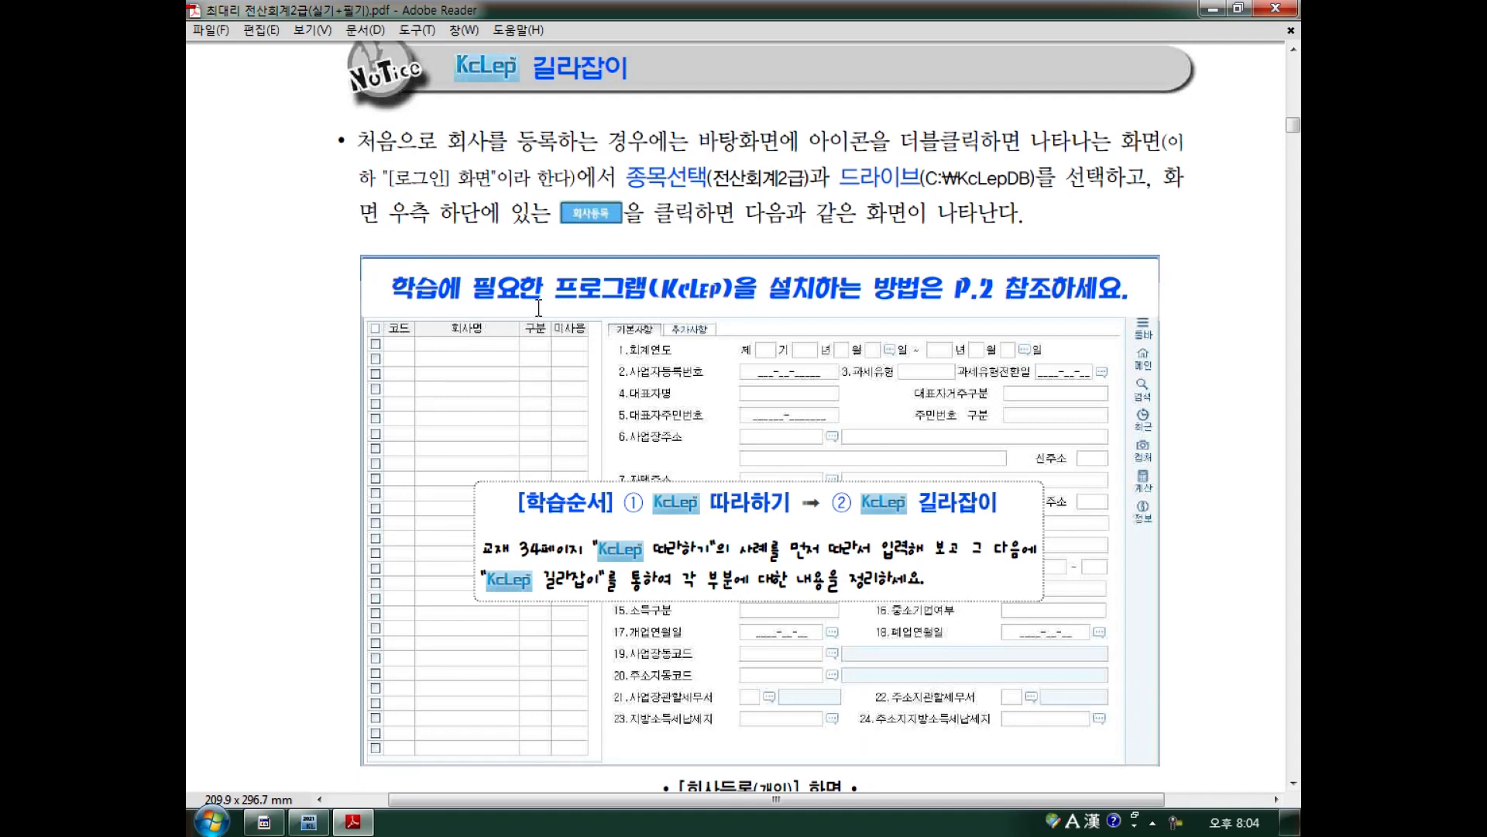
scroll(539, 308, "down", 20)
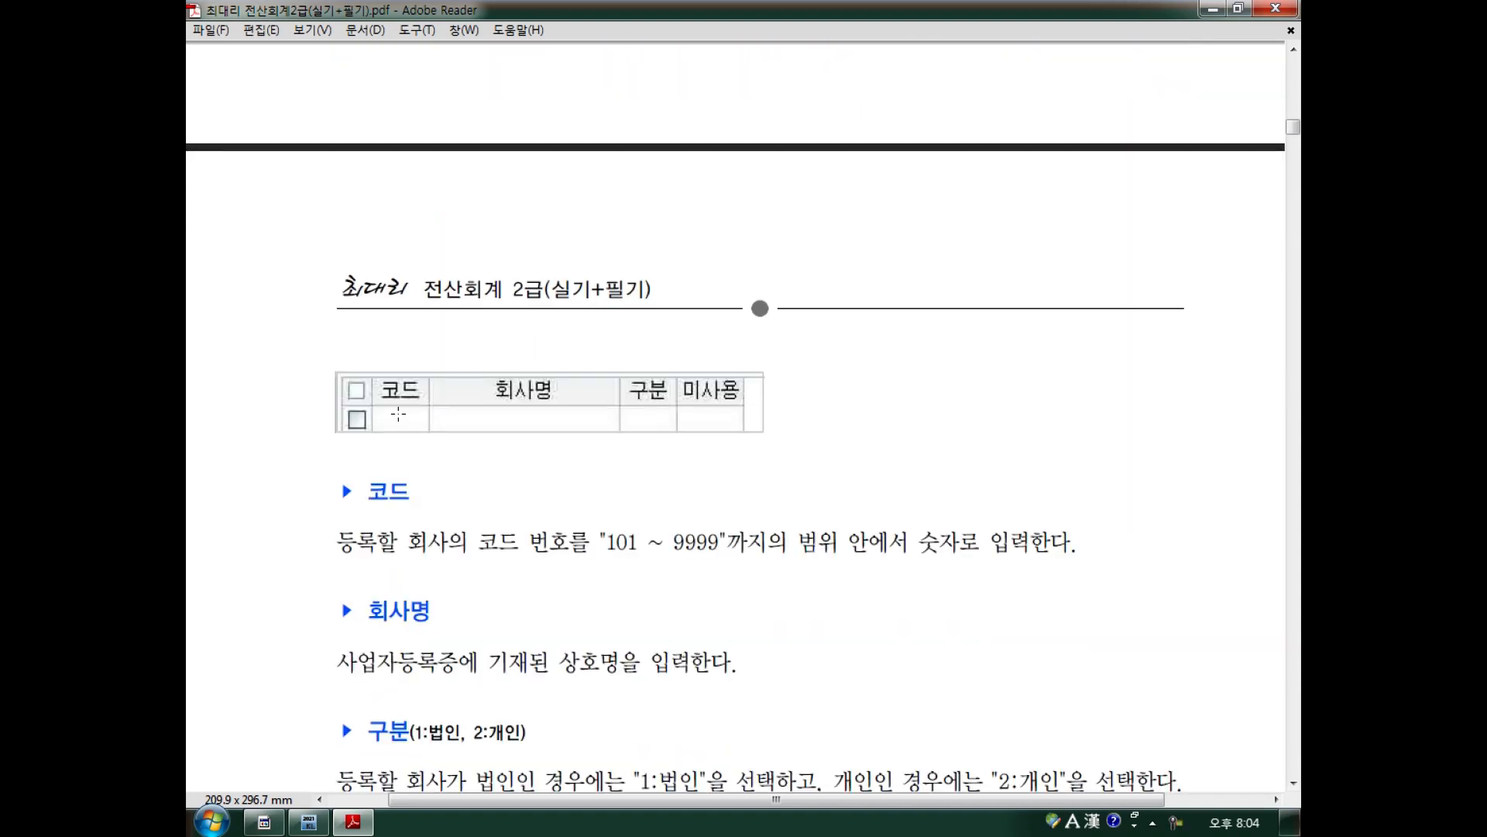
scroll(364, 470, "down", 1)
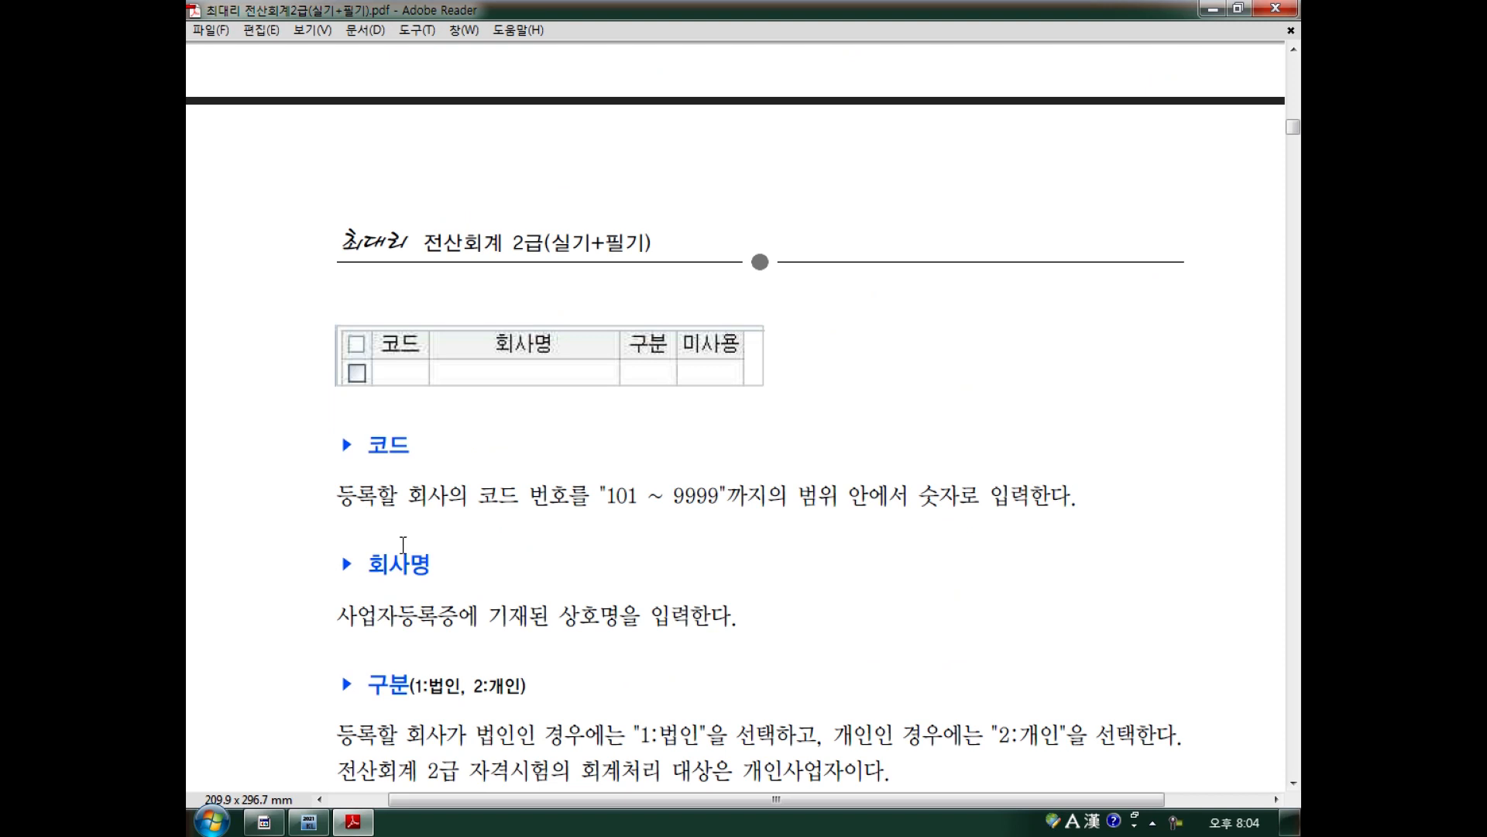
scroll(401, 537, "up", 12)
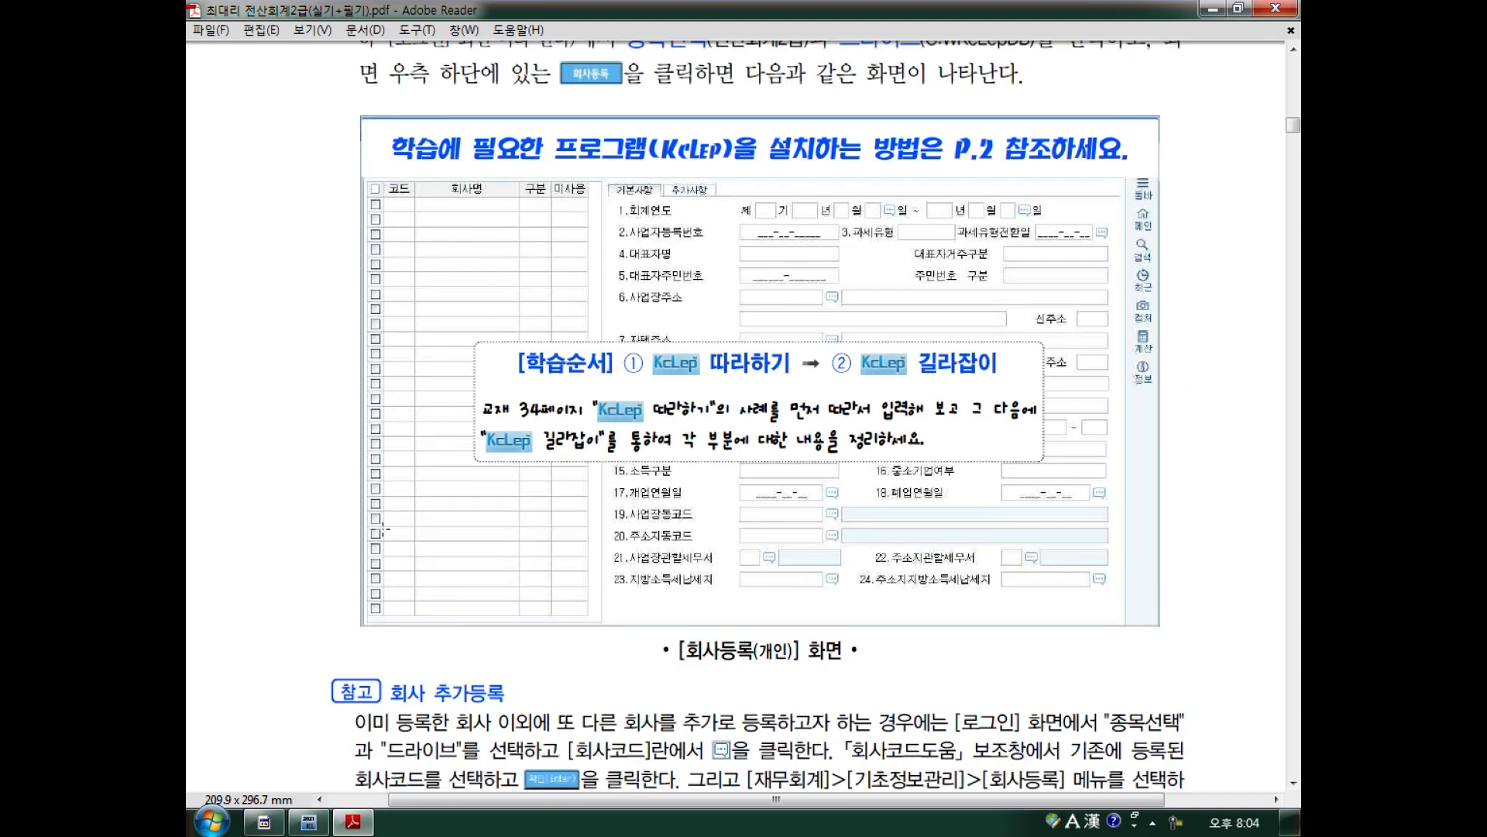
mouse_move(407, 174)
left_mouse_down()
mouse_move(409, 204)
mouse_move(533, 203)
mouse_move(532, 183)
mouse_move(583, 197)
left_mouse_up()
left_click_drag(615, 467, 606, 475)
key("ctrl+z")
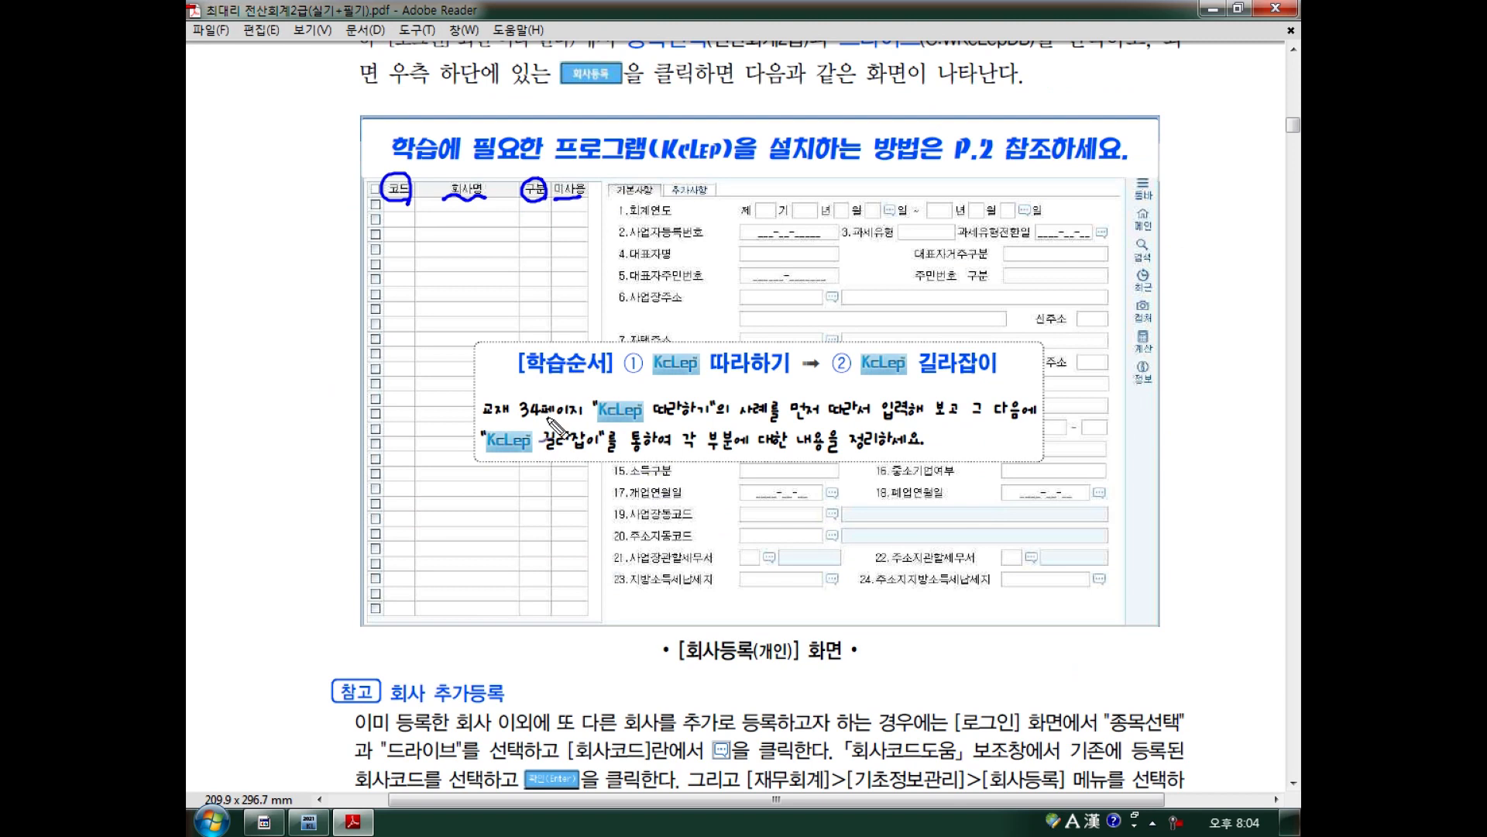
left_click_drag(488, 423, 559, 422)
mouse_move(701, 419)
left_mouse_down()
mouse_move(595, 421)
mouse_move(709, 425)
left_mouse_up()
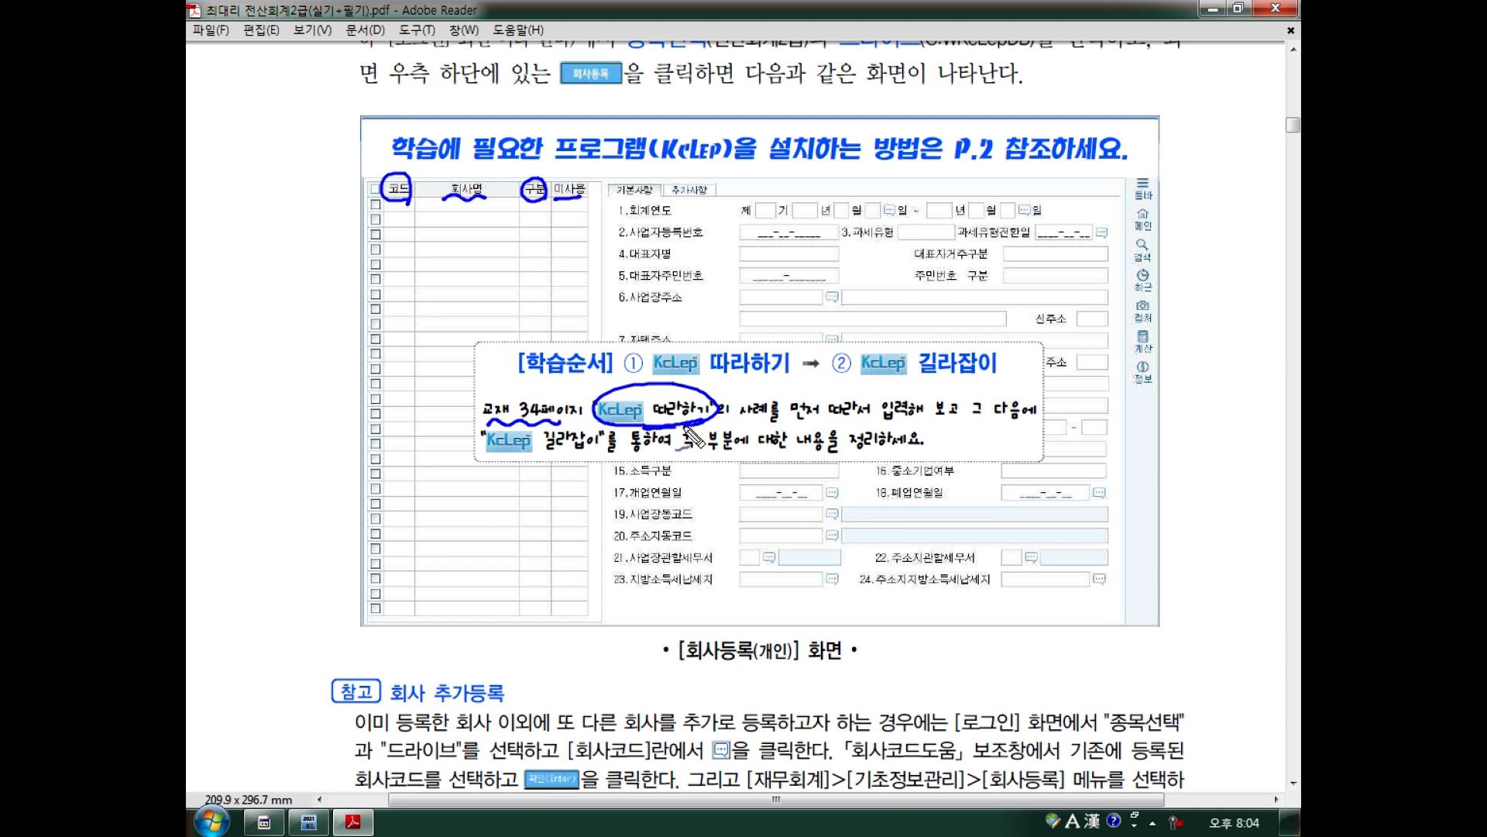
key("ctrl+z")
mouse_move(601, 465)
left_mouse_down()
mouse_move(616, 433)
mouse_move(597, 447)
left_mouse_up()
Underline the registration number, representative and address fields, clear them, and reach the 따라하기 page.
left_click_drag(629, 229, 668, 228)
mouse_move(629, 249)
left_mouse_down()
mouse_move(660, 247)
mouse_move(654, 292)
left_mouse_up()
left_click_drag(618, 319, 631, 315)
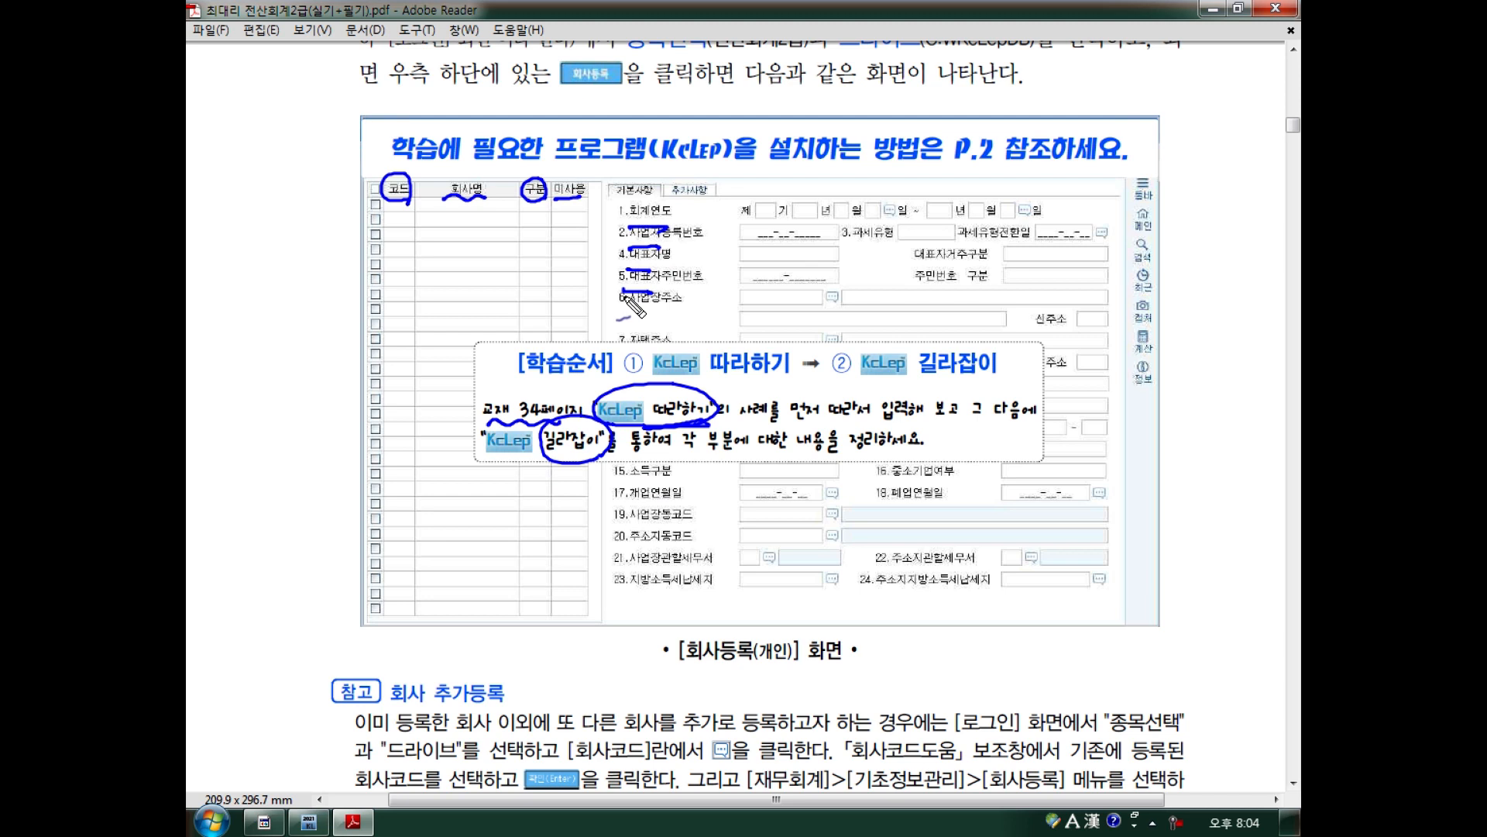
key("Escape")
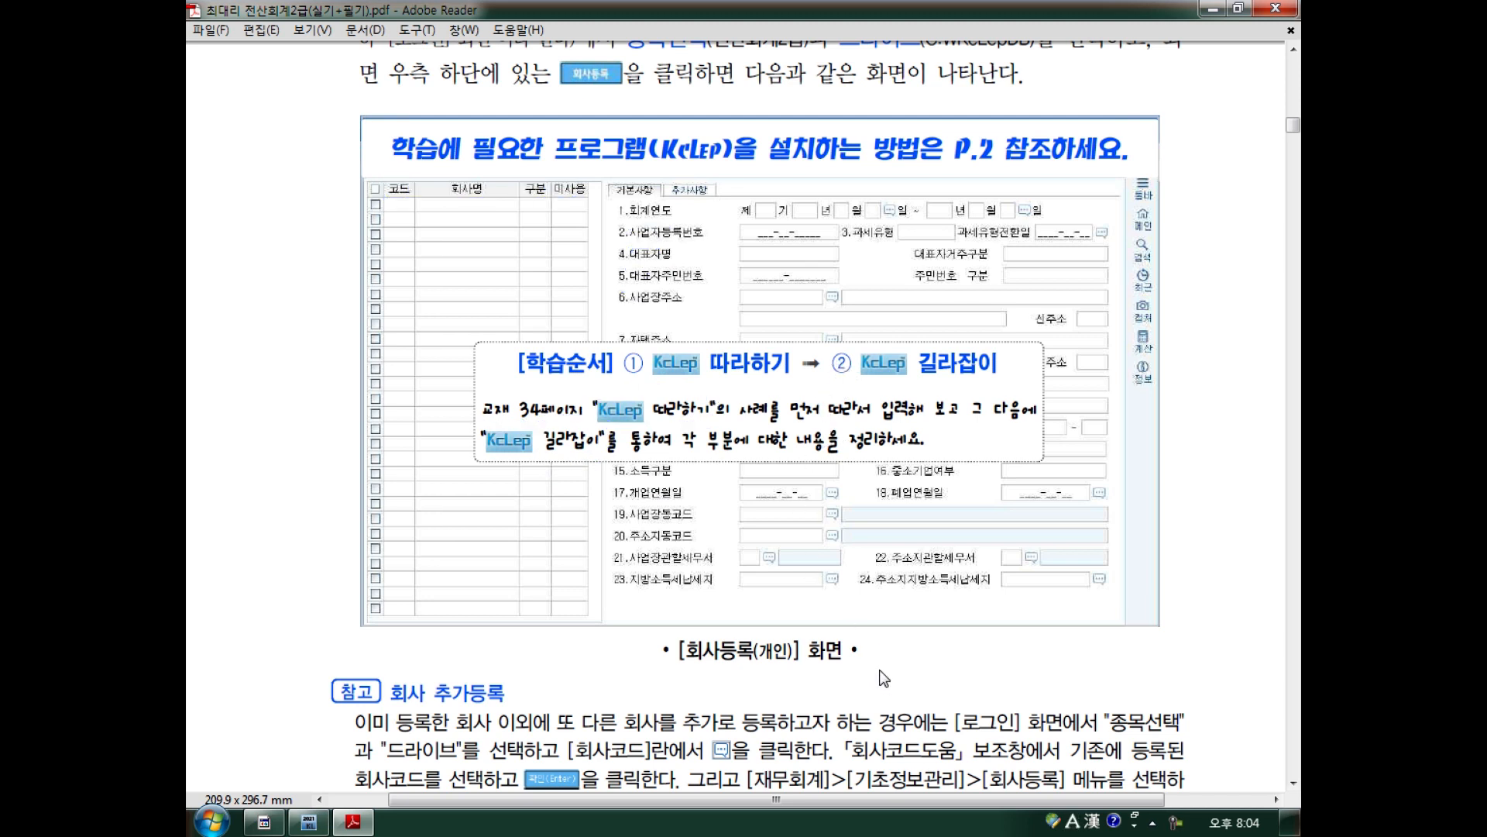
scroll(883, 679, "down", 5)
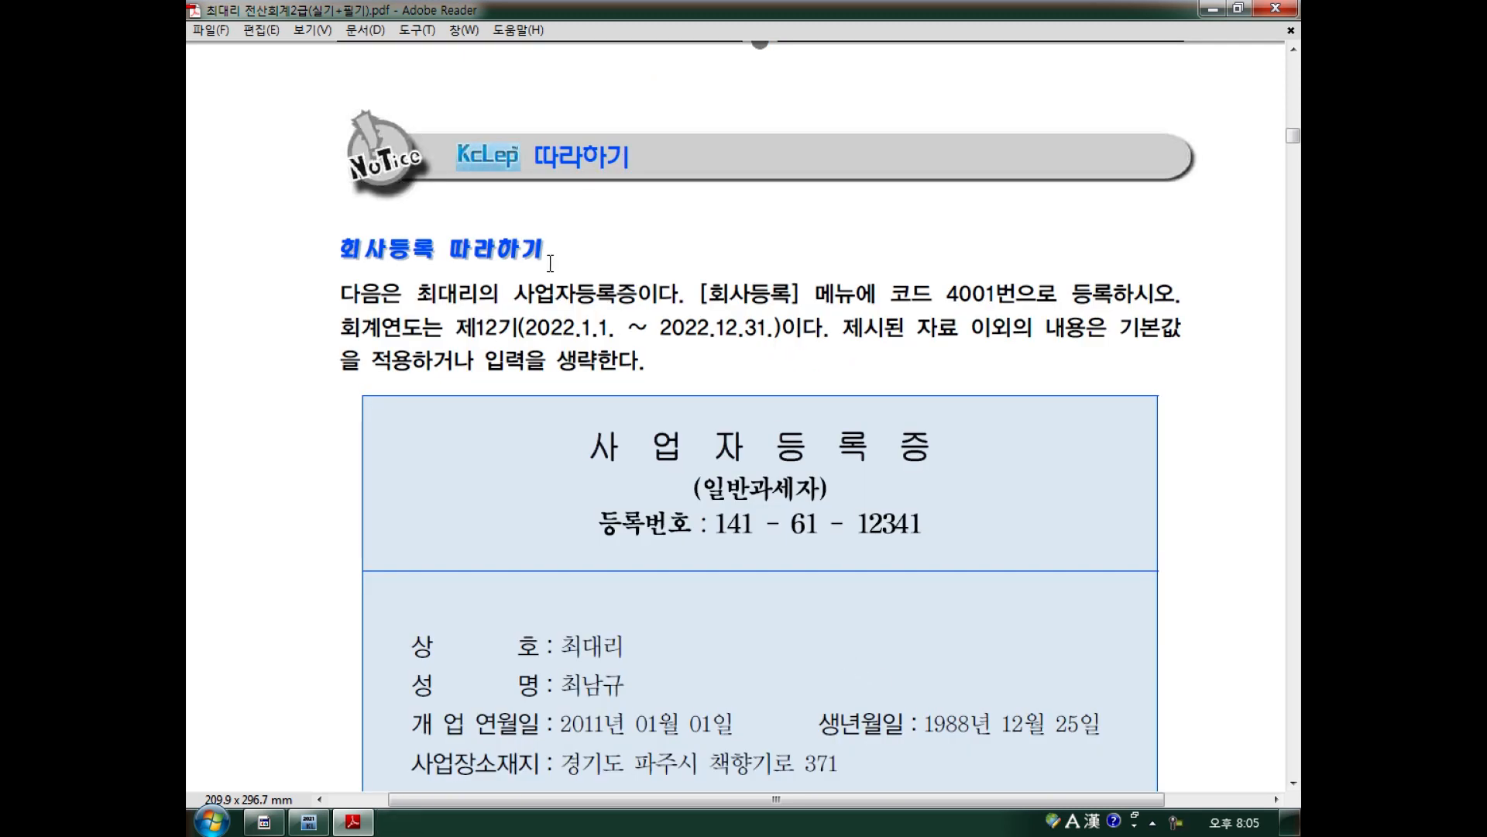
scroll(550, 265, "down", 3)
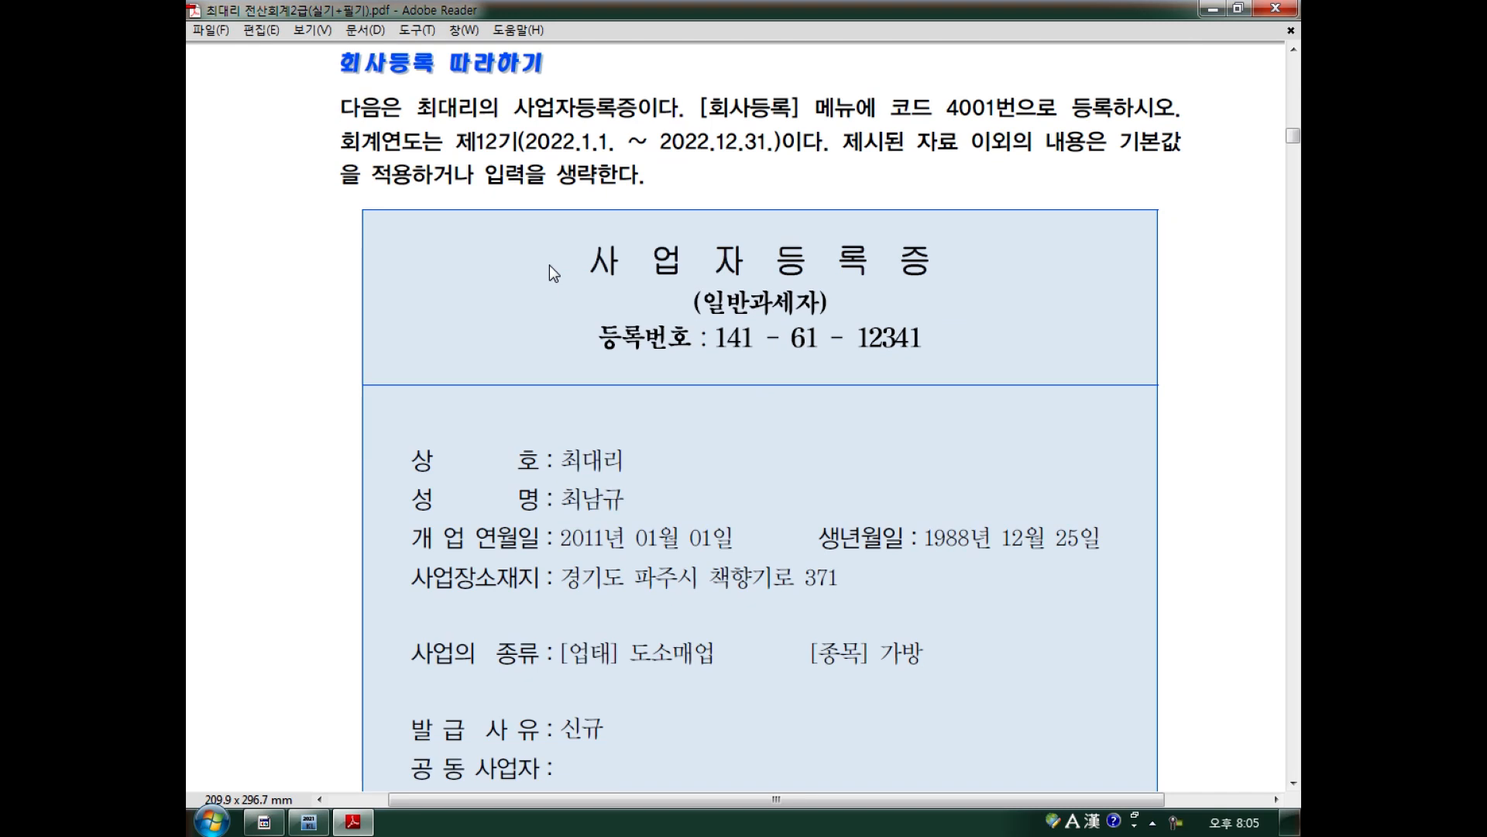
scroll(550, 265, "down", 1)
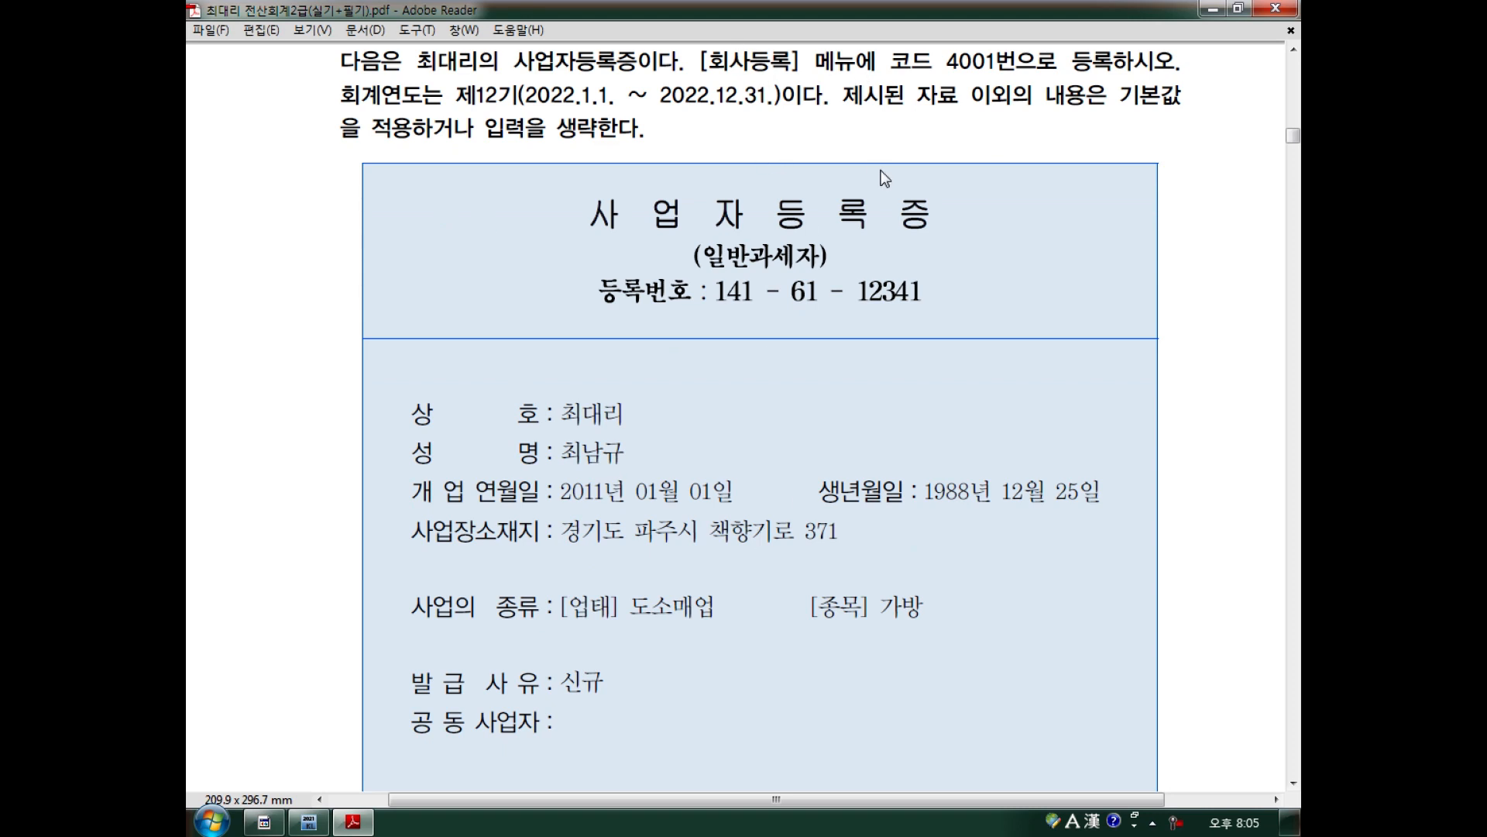
mouse_move(993, 87)
left_mouse_down()
mouse_move(929, 58)
mouse_move(999, 91)
left_mouse_up()
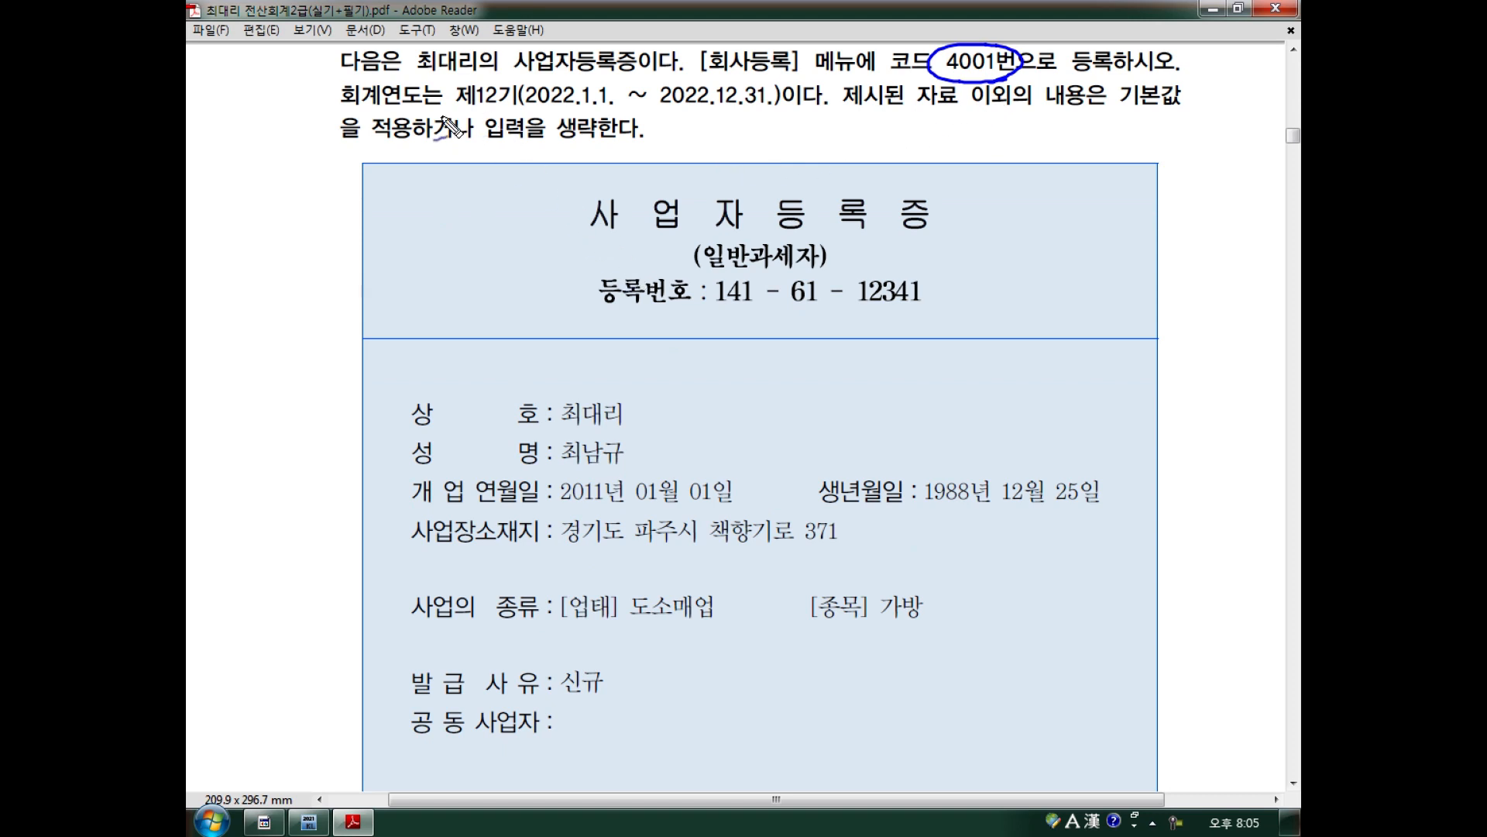
left_click_drag(363, 115, 751, 114)
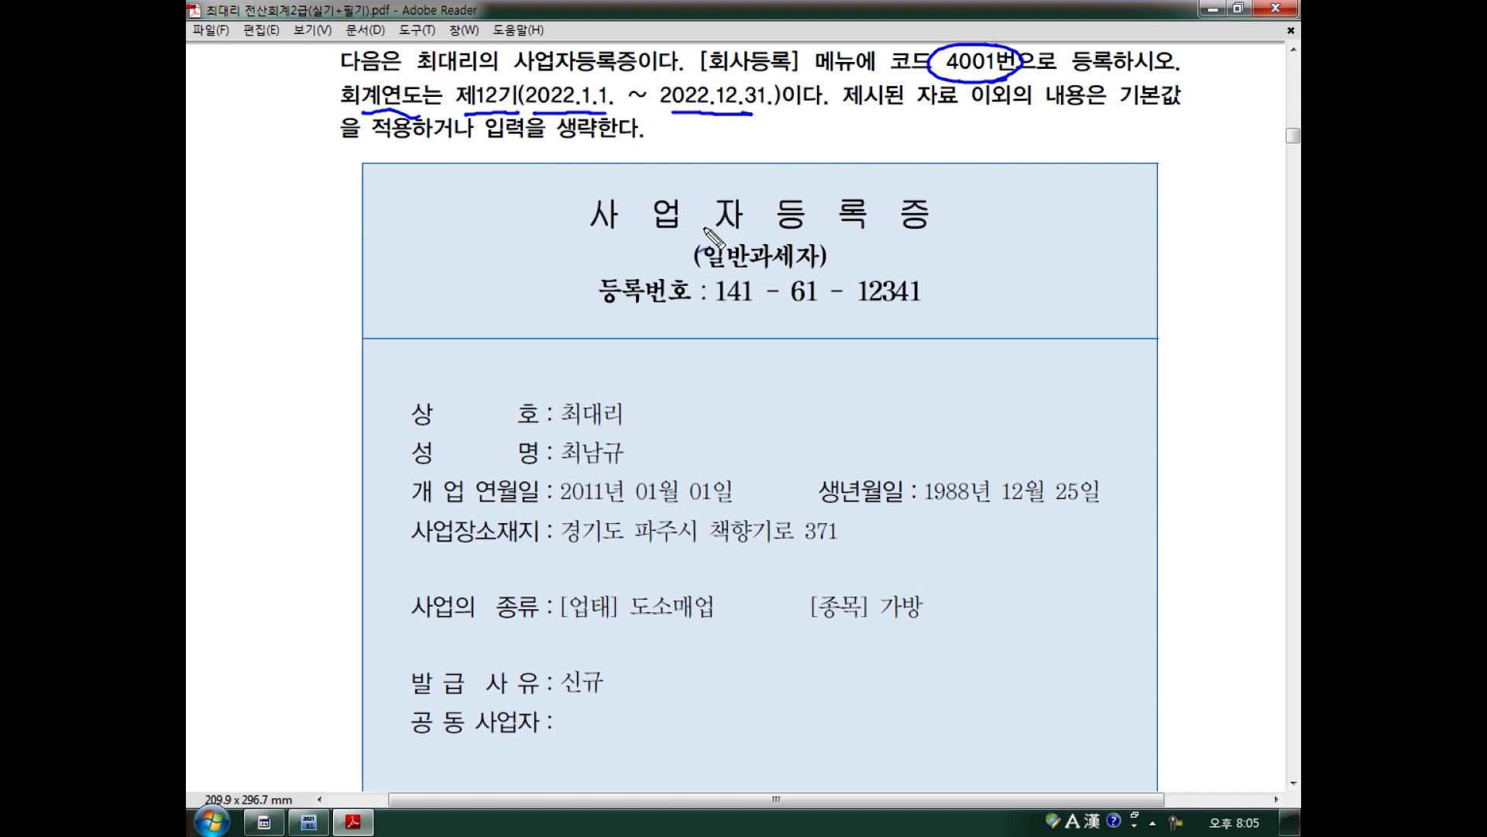
mouse_move(1007, 113)
left_mouse_down()
mouse_move(970, 112)
mouse_move(1122, 106)
left_mouse_up()
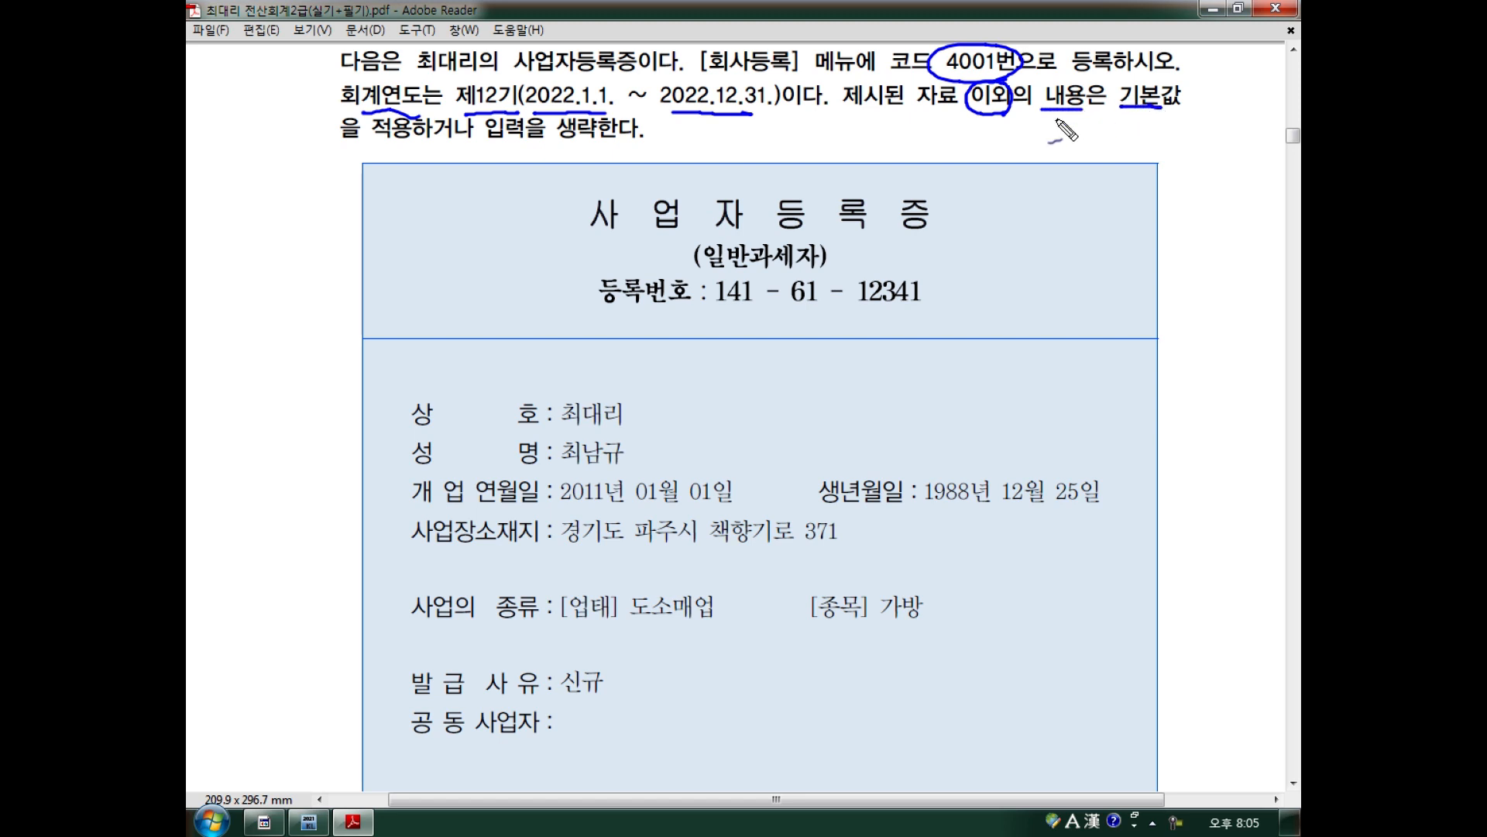
left_click_drag(390, 140, 428, 133)
key("Escape")
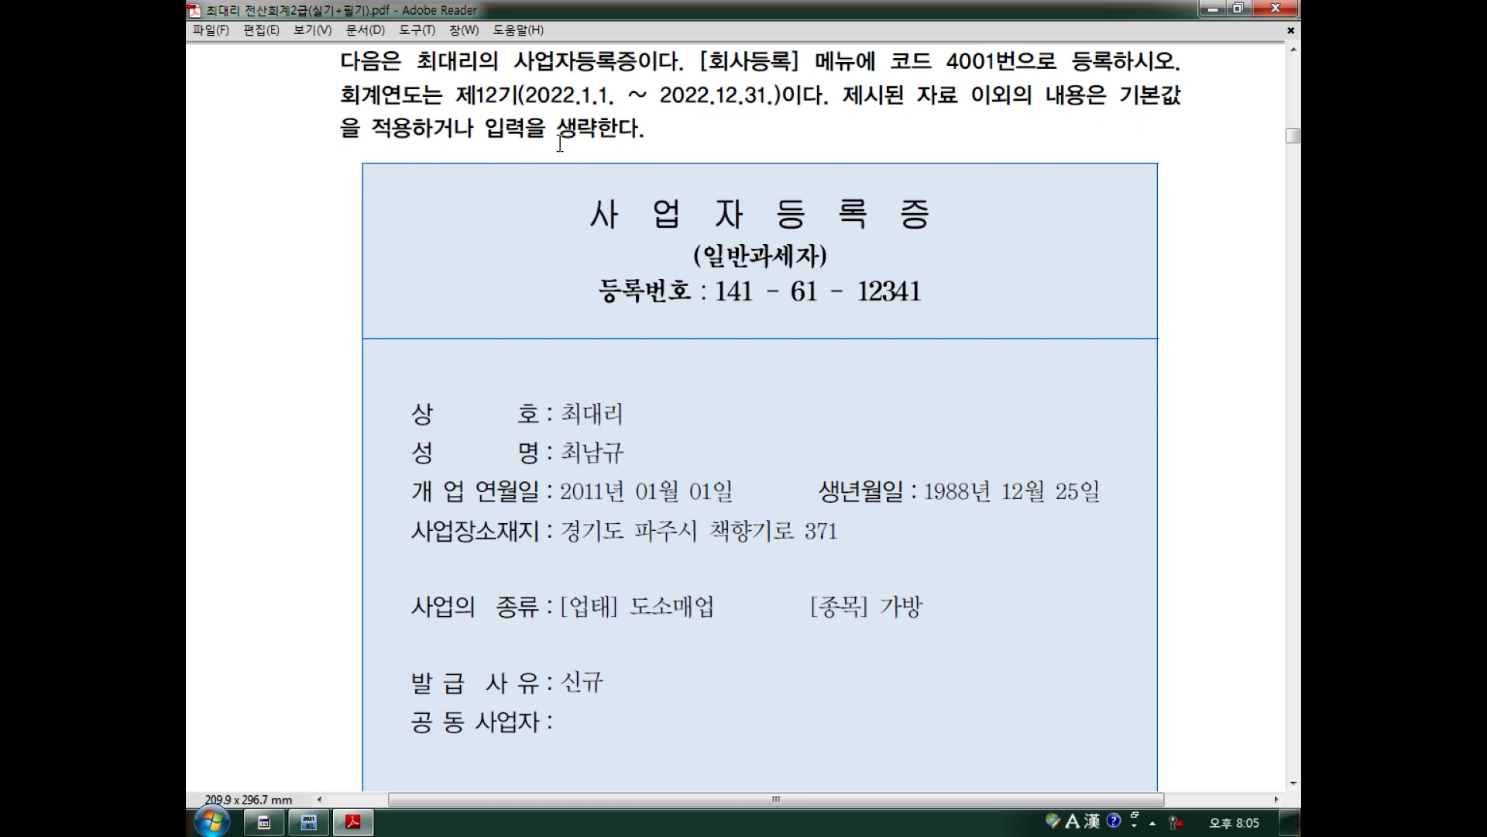
scroll(560, 146, "down", 3)
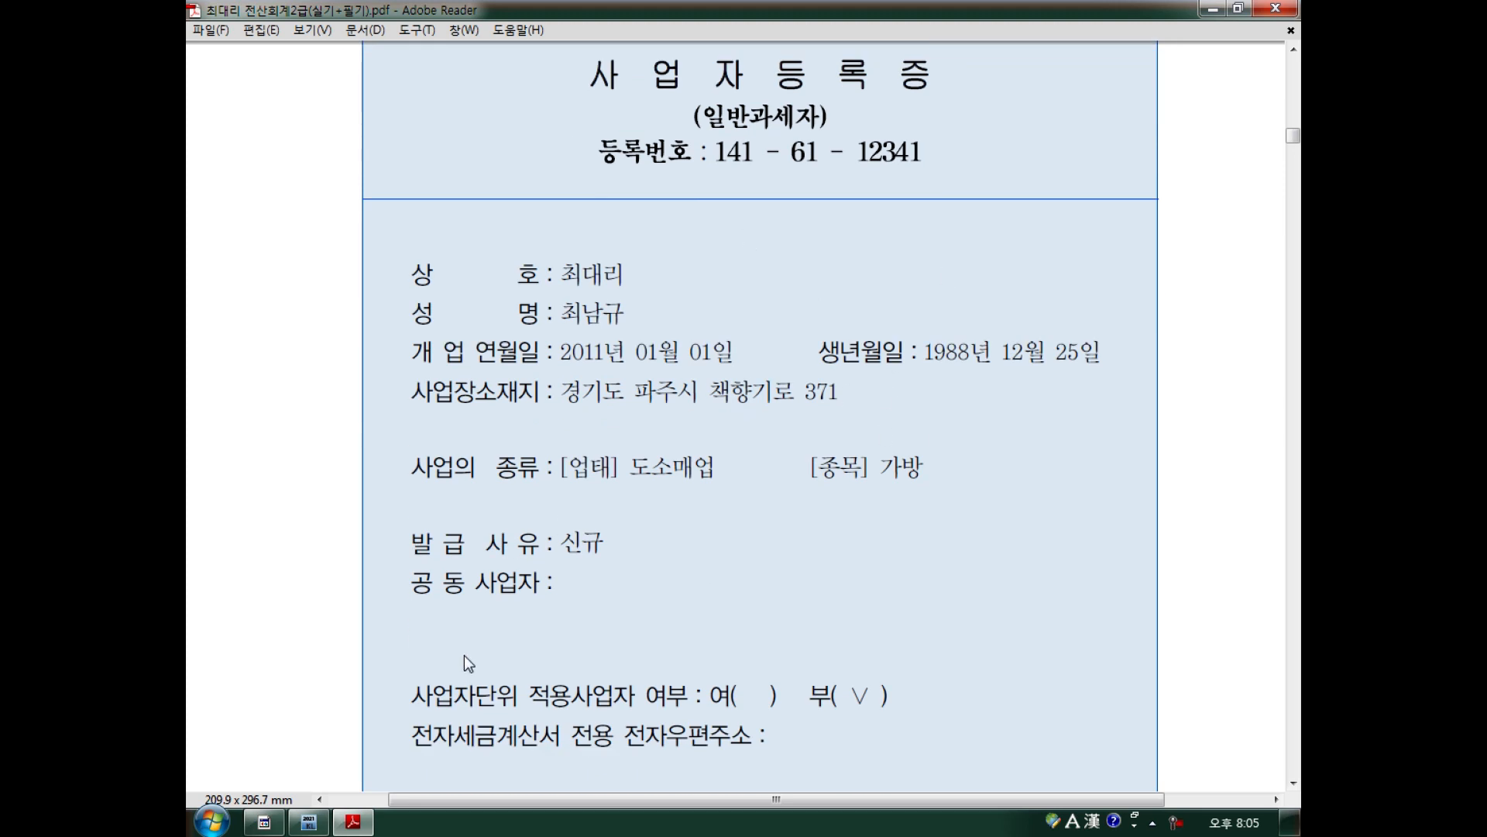
Exit the running KcLep program and confirm closing it.
left_click(318, 826)
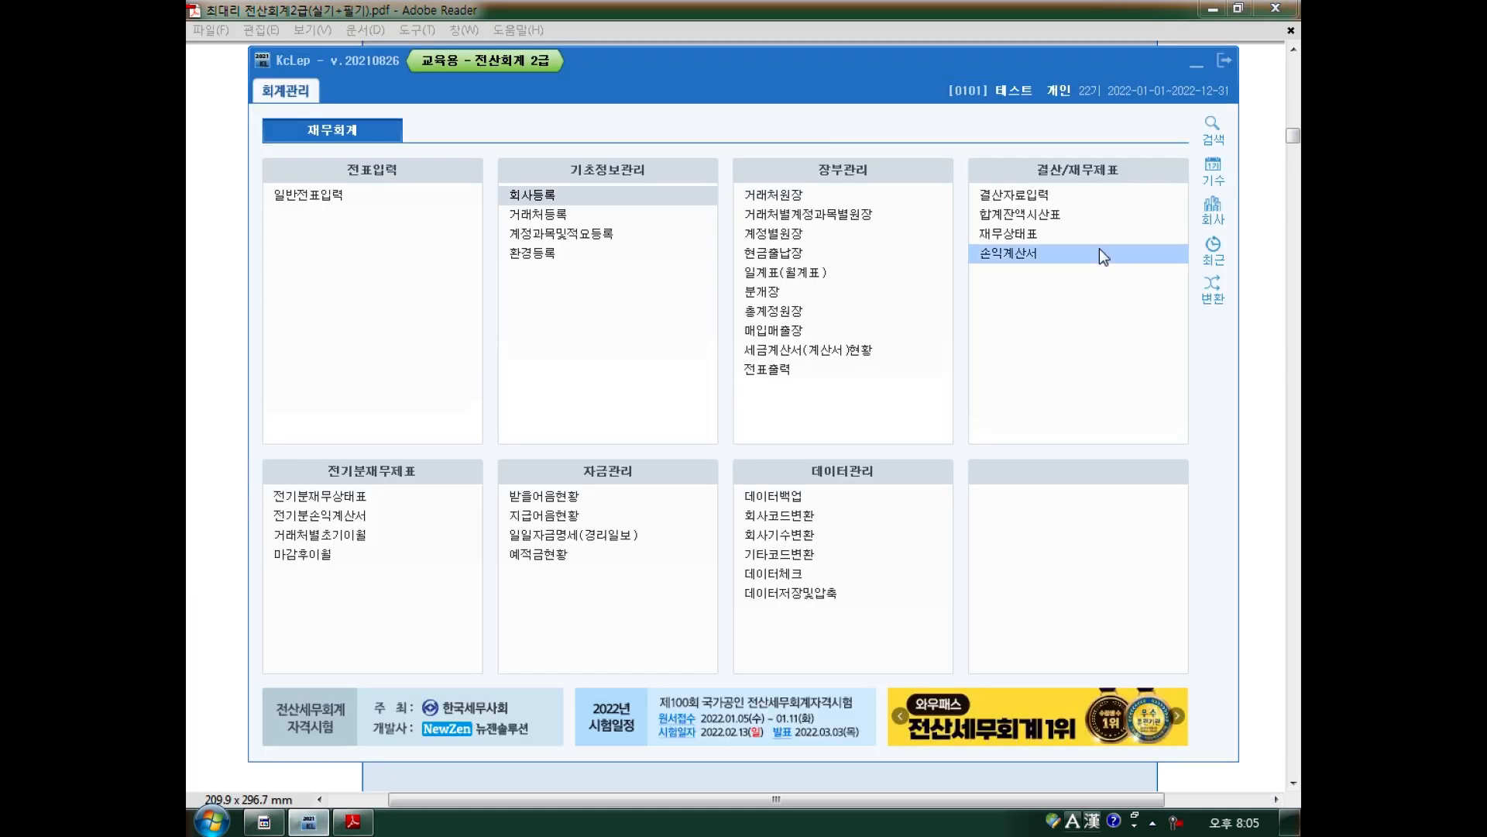
left_click(1220, 62)
left_click(798, 433)
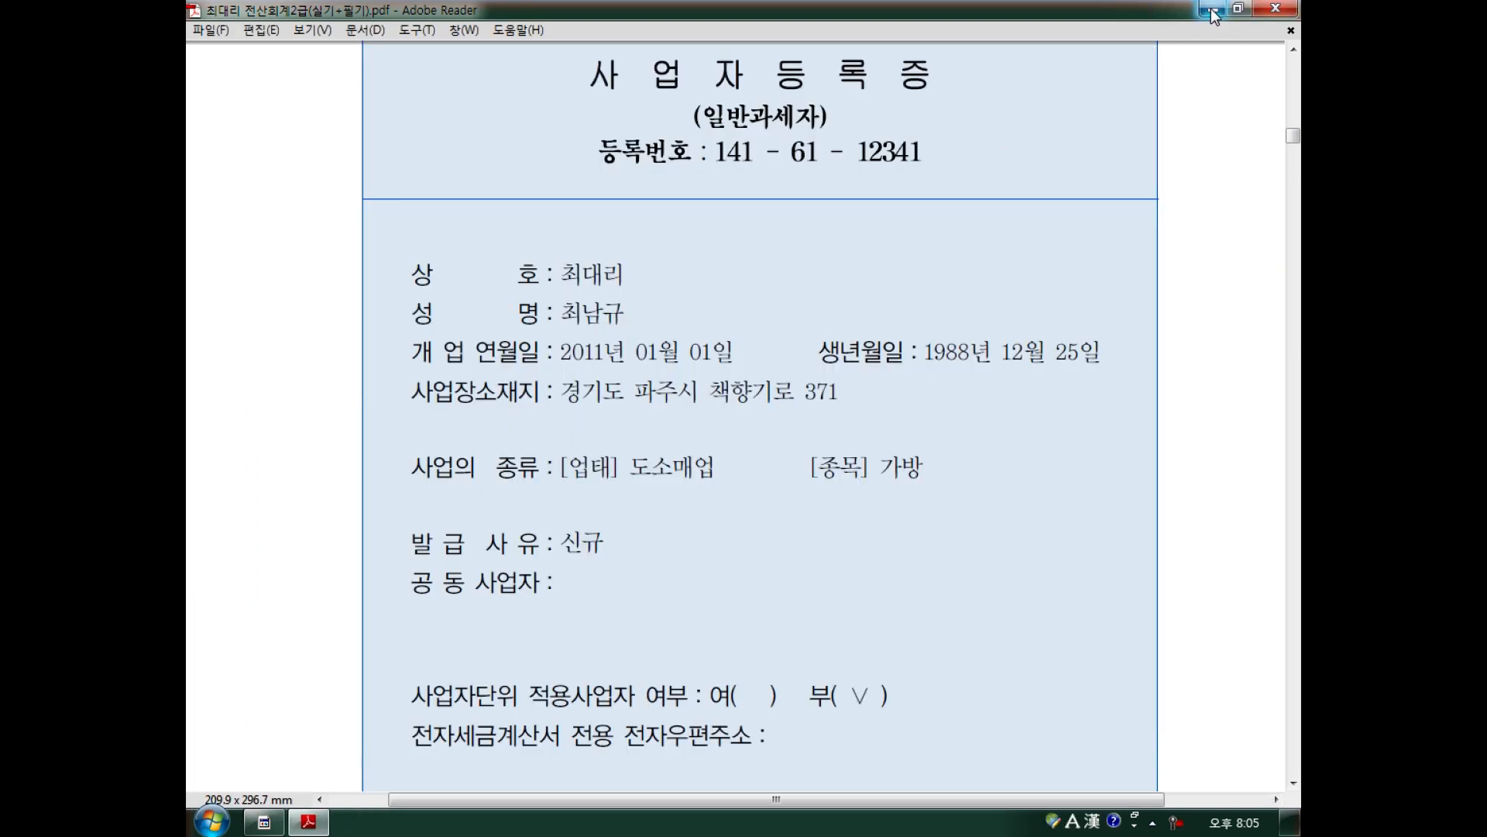
Minimize the PDF and relaunch KcLep from its desktop shortcut.
left_click(1210, 10)
left_click(540, 358)
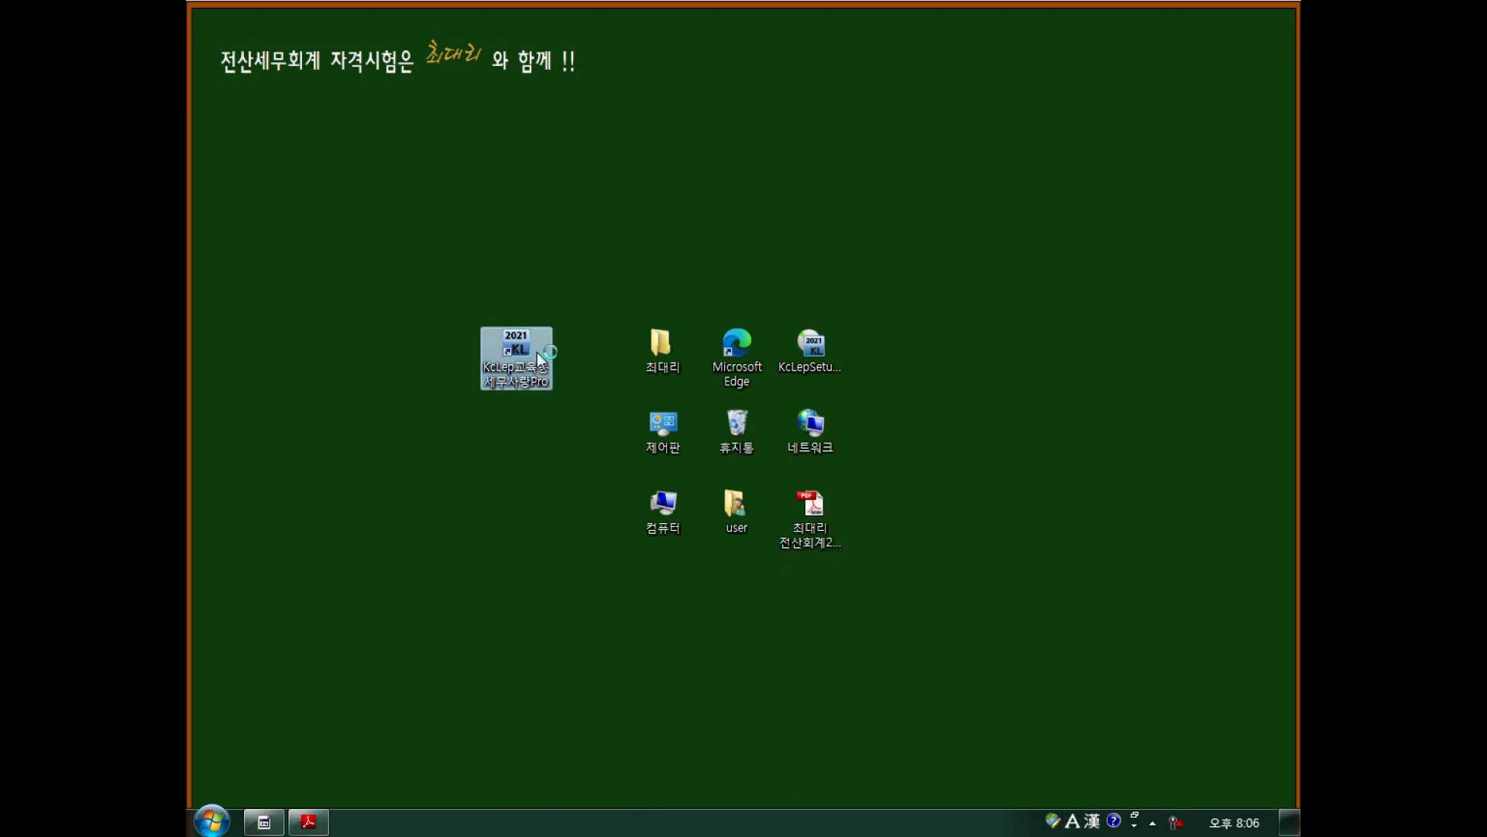
double_click(537, 352)
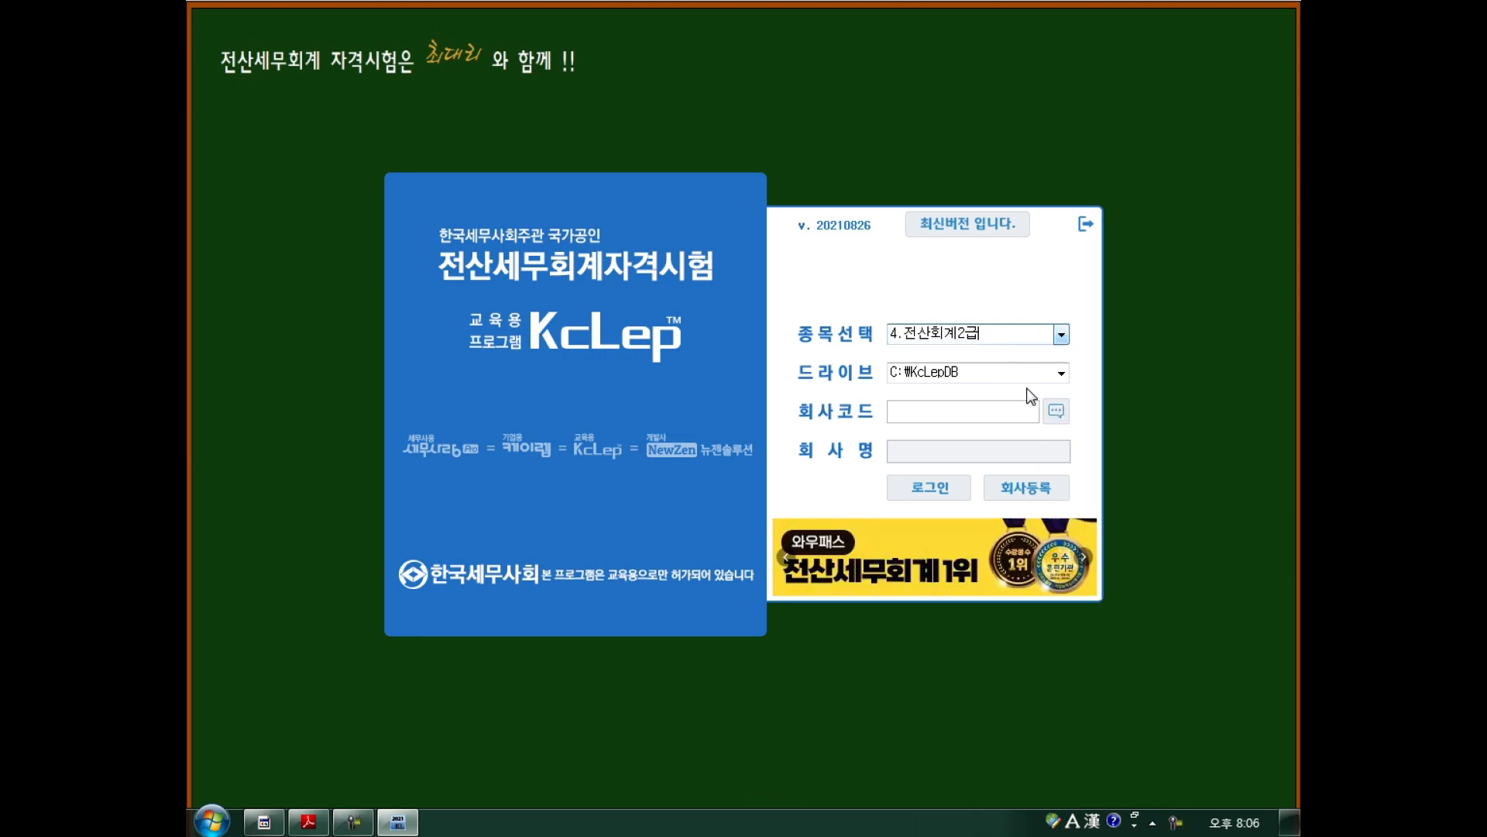
At the login screen, choose exam level 4.전산회계2급 and go to company registration.
left_click(1061, 335)
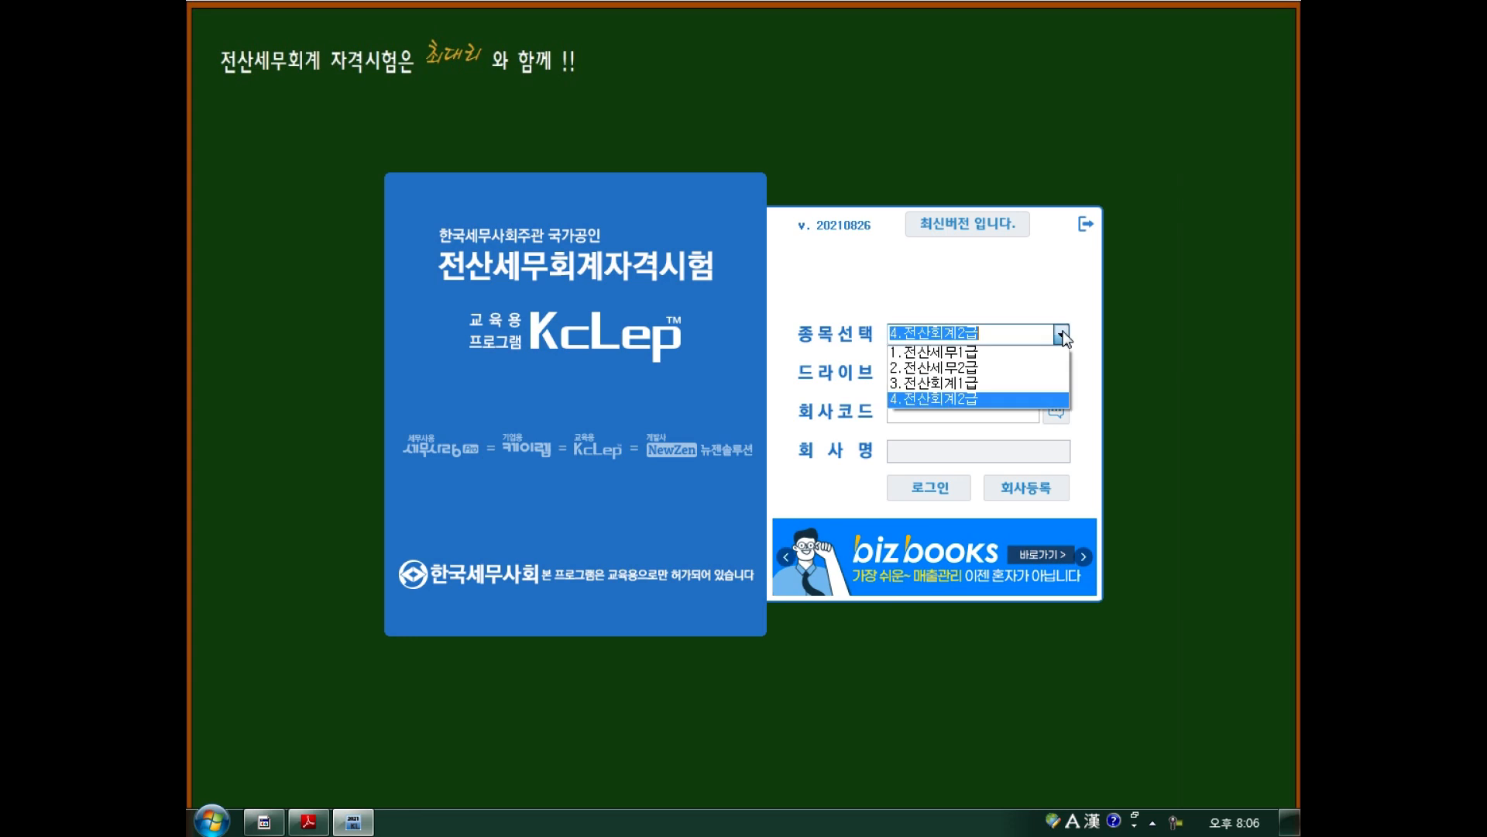
left_click(974, 397)
left_click(1058, 413)
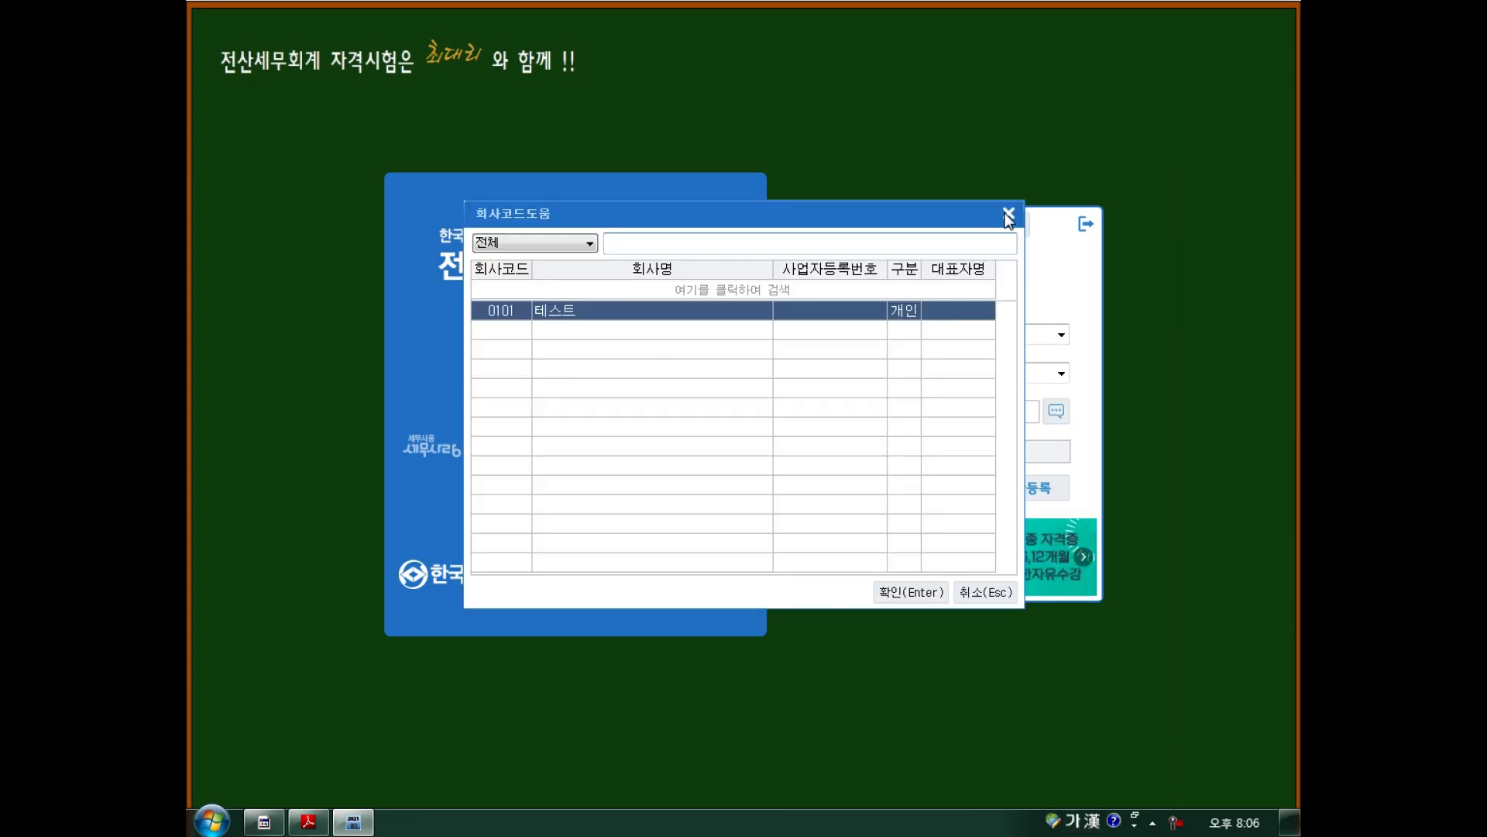
left_click(1007, 213)
left_click(1025, 487)
Add a new company row with code 4001 named 최대리.
left_click(297, 240)
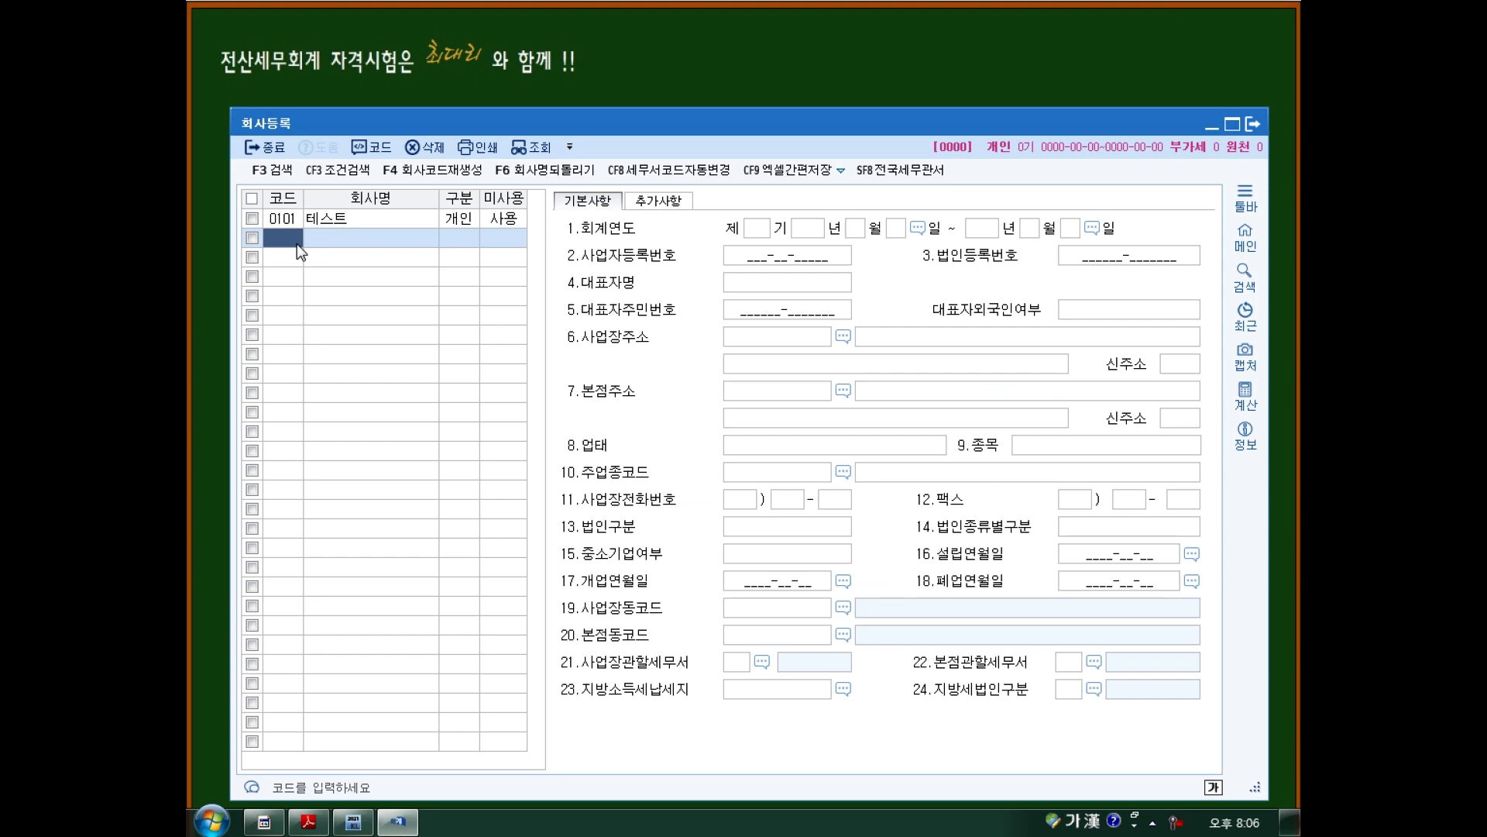
type("4001")
key("Return")
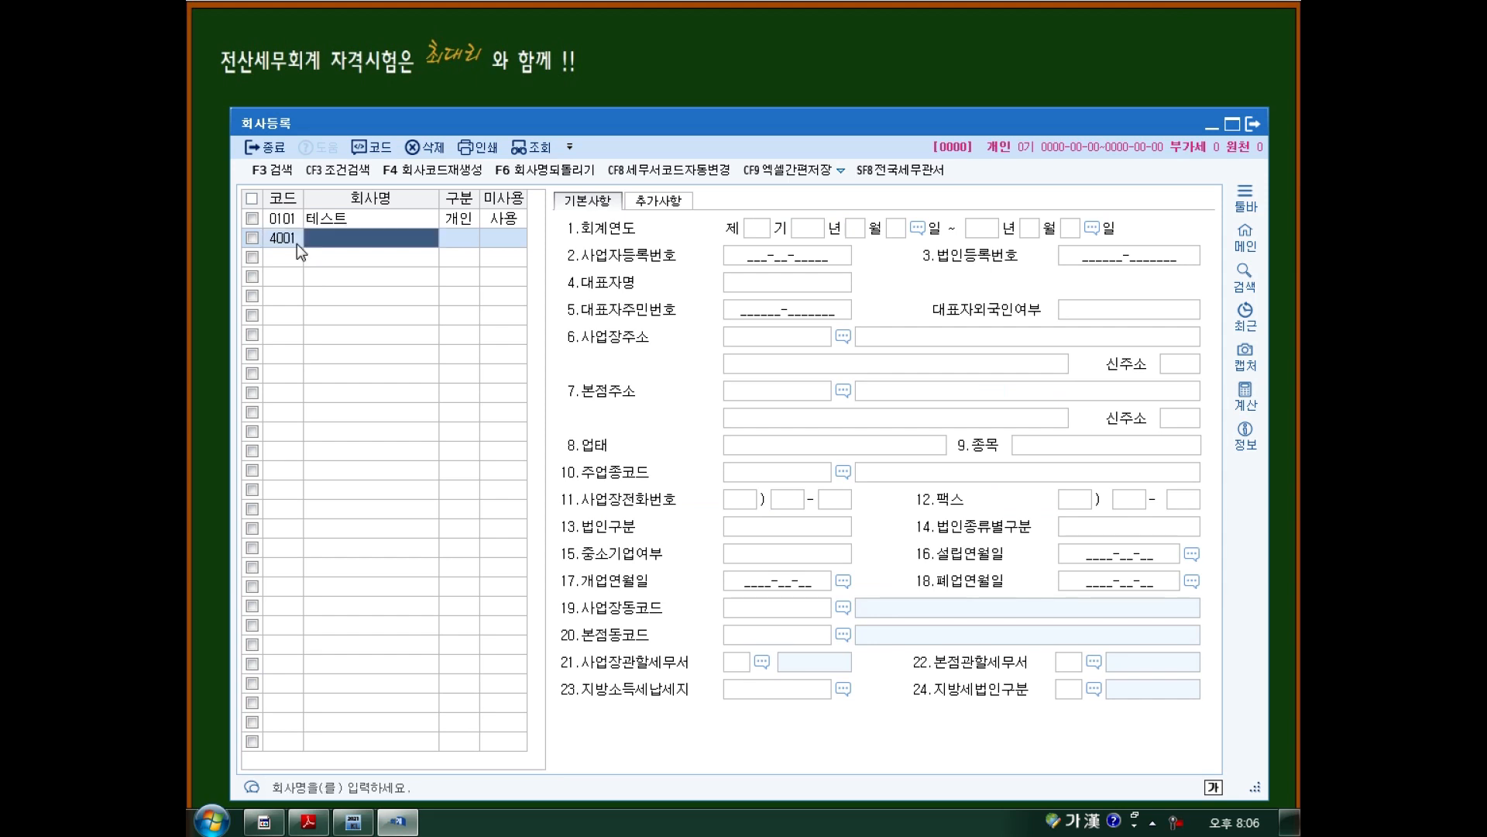
type("최대리")
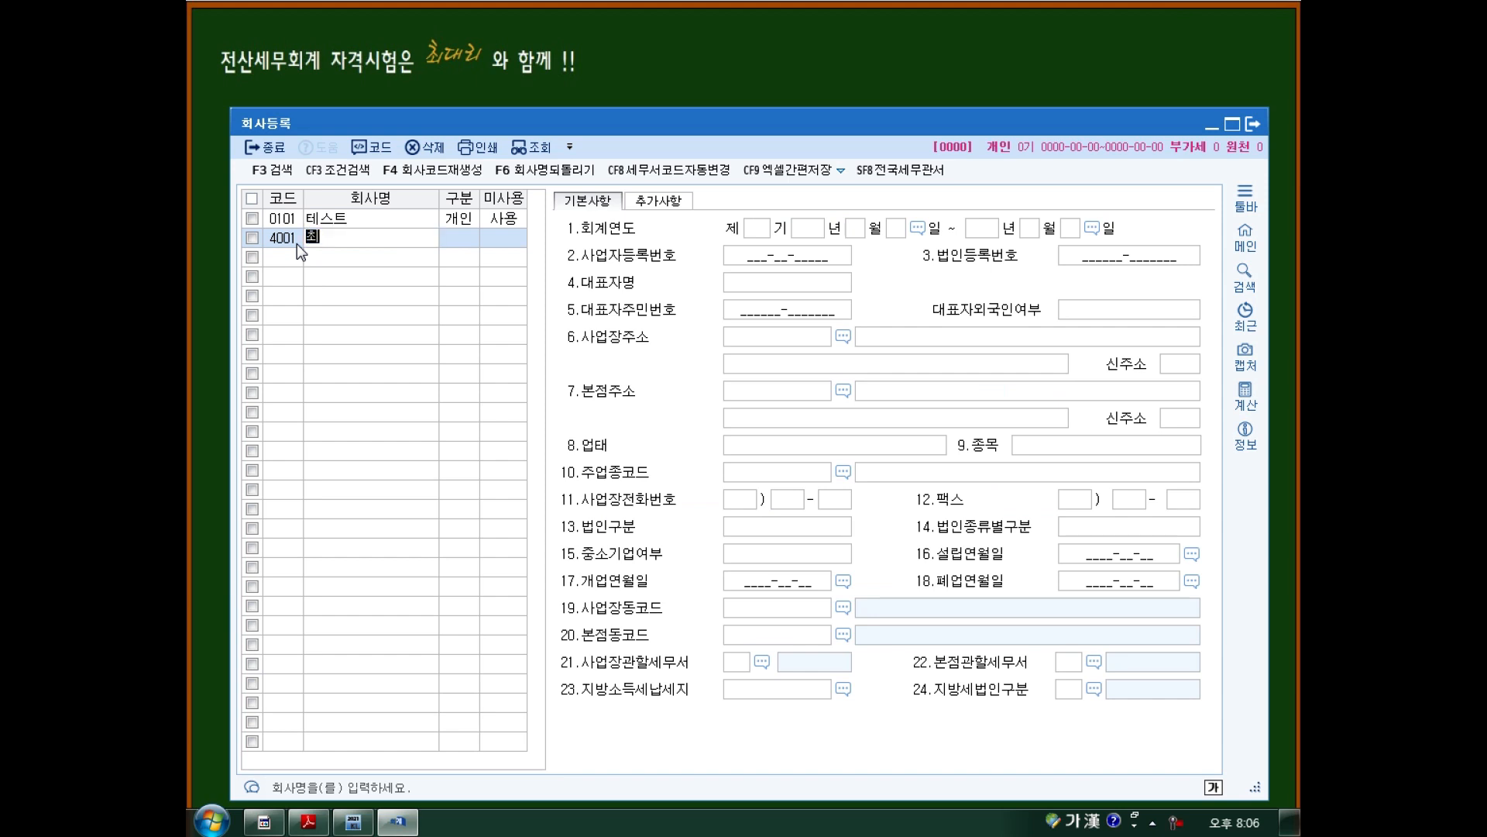
key("Return")
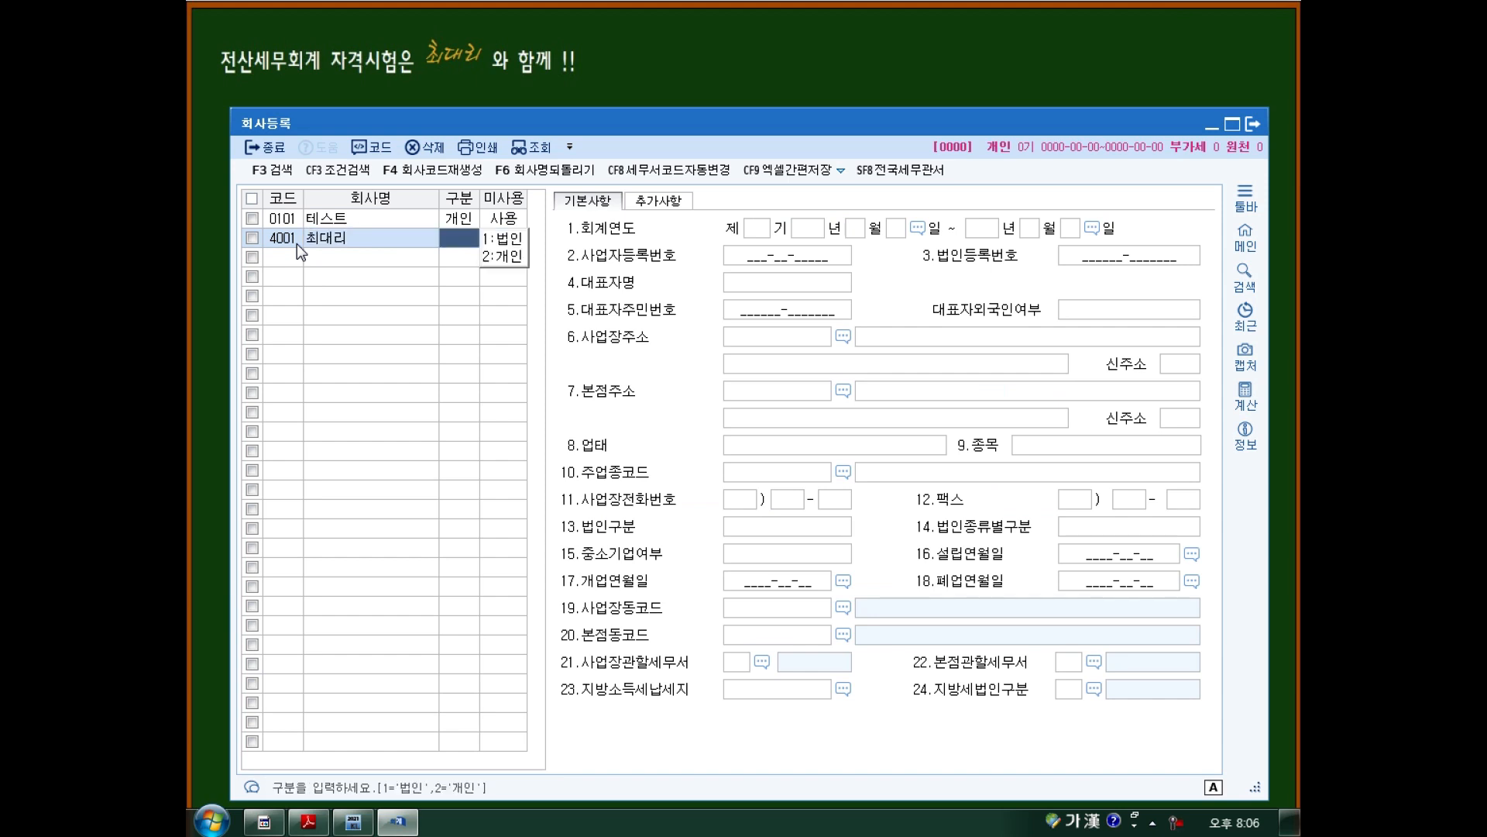
Check the certificate, then set 구분 to 2:개인 and keep 0:사용 for company 4001.
left_click(311, 820)
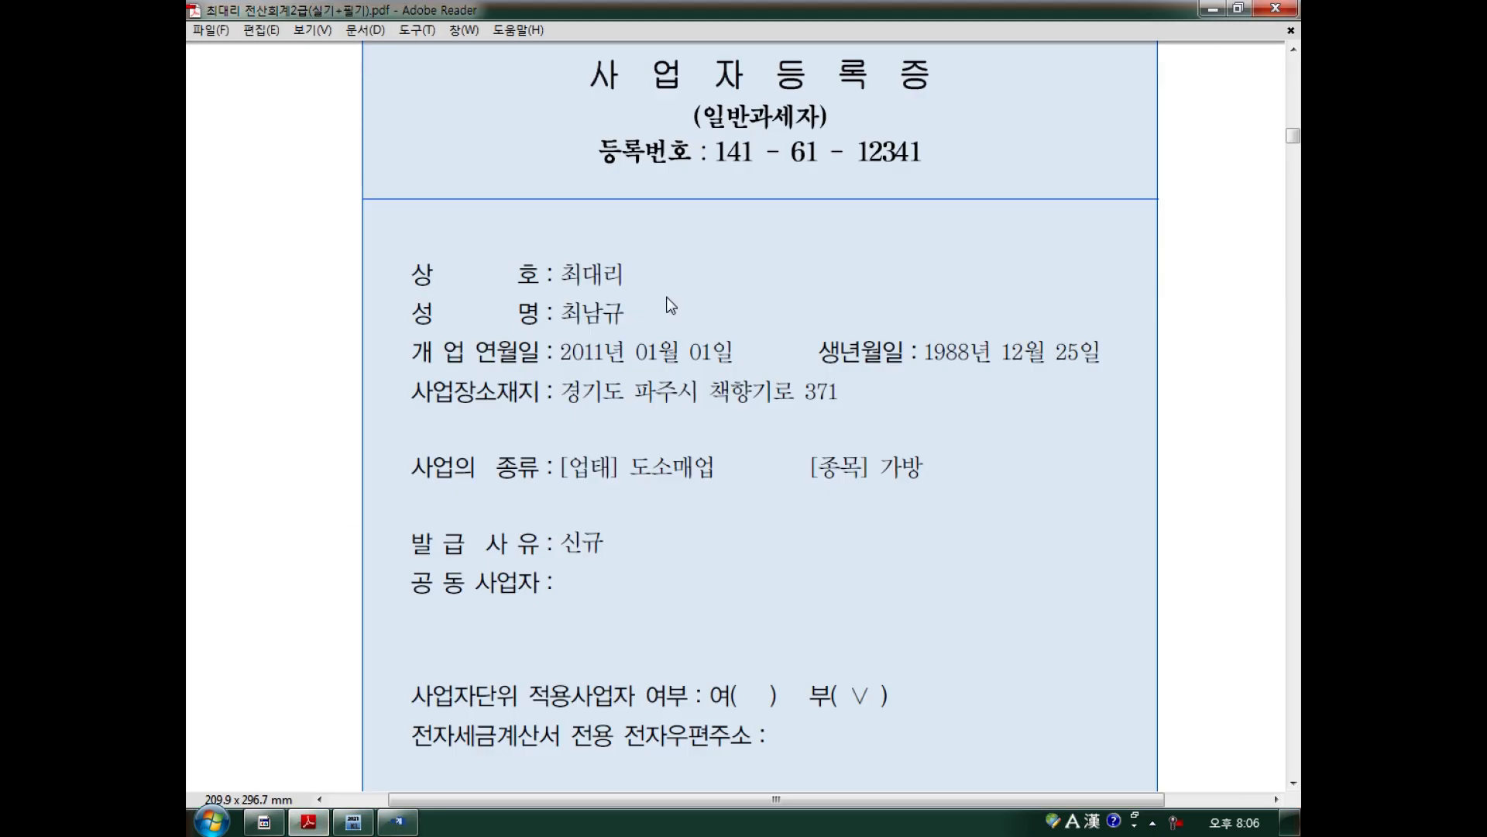
left_click(397, 821)
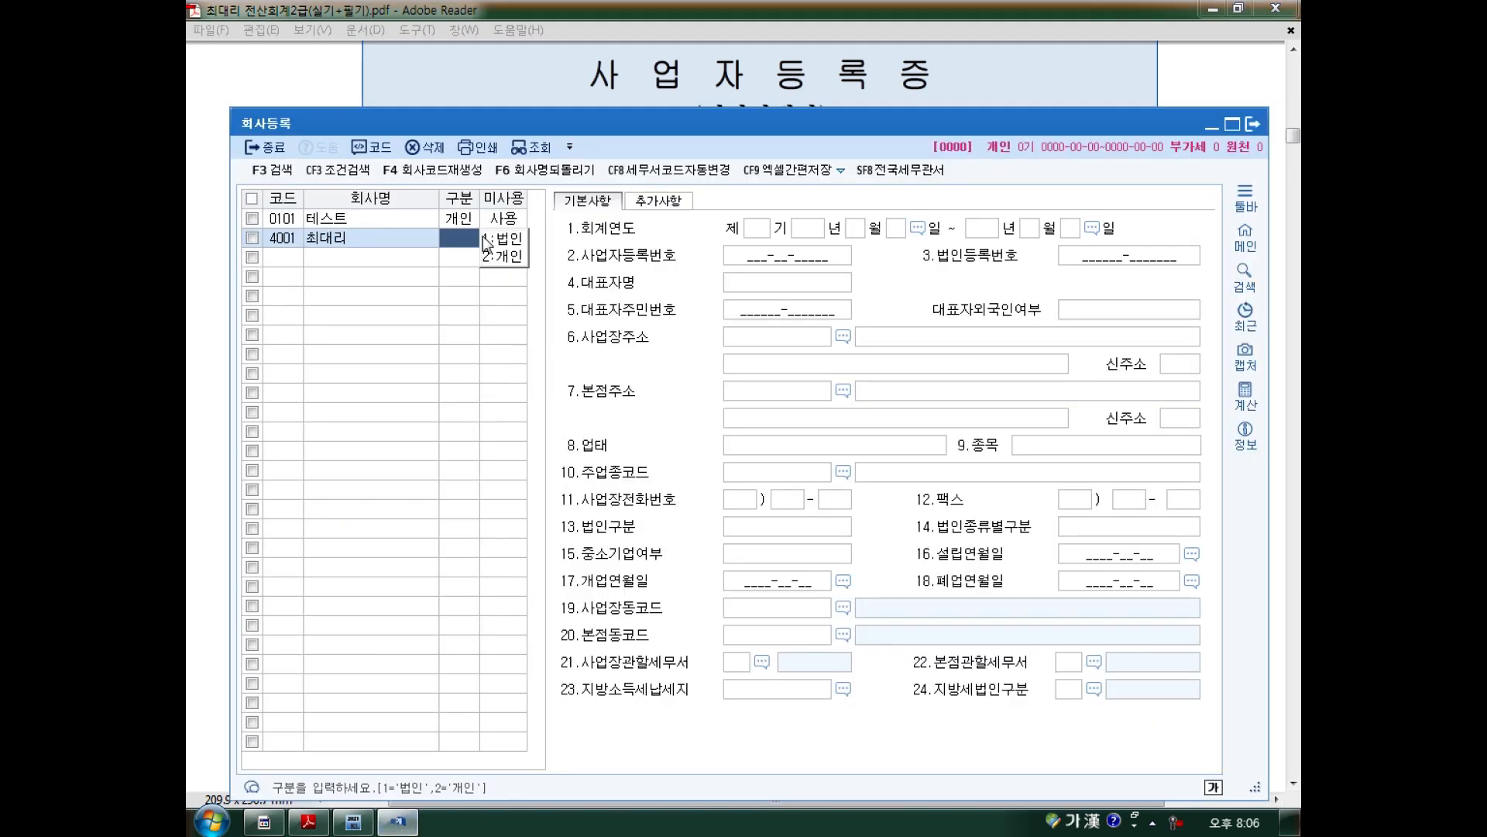
left_click(501, 257)
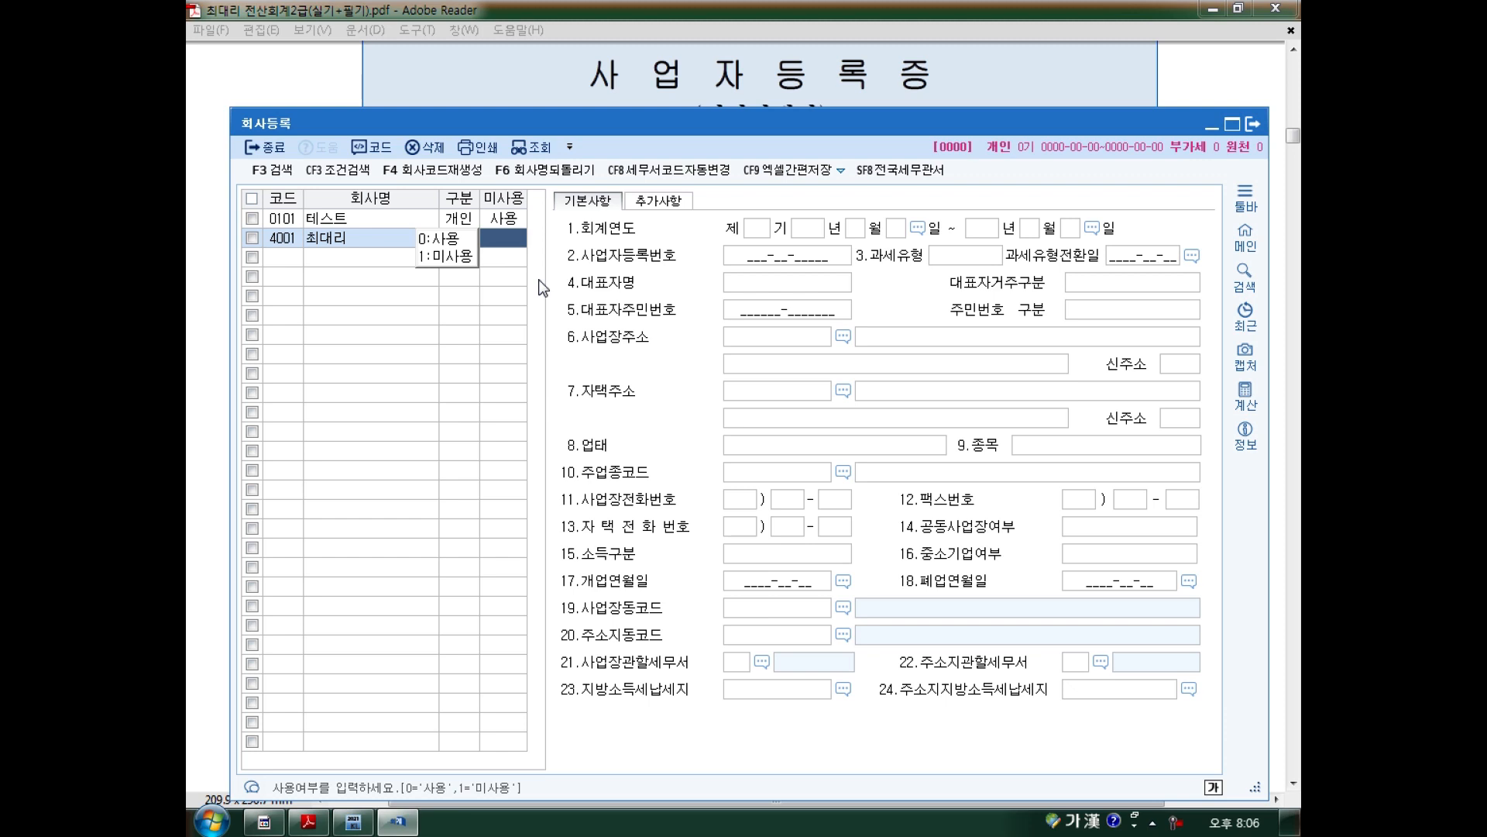
key("Return")
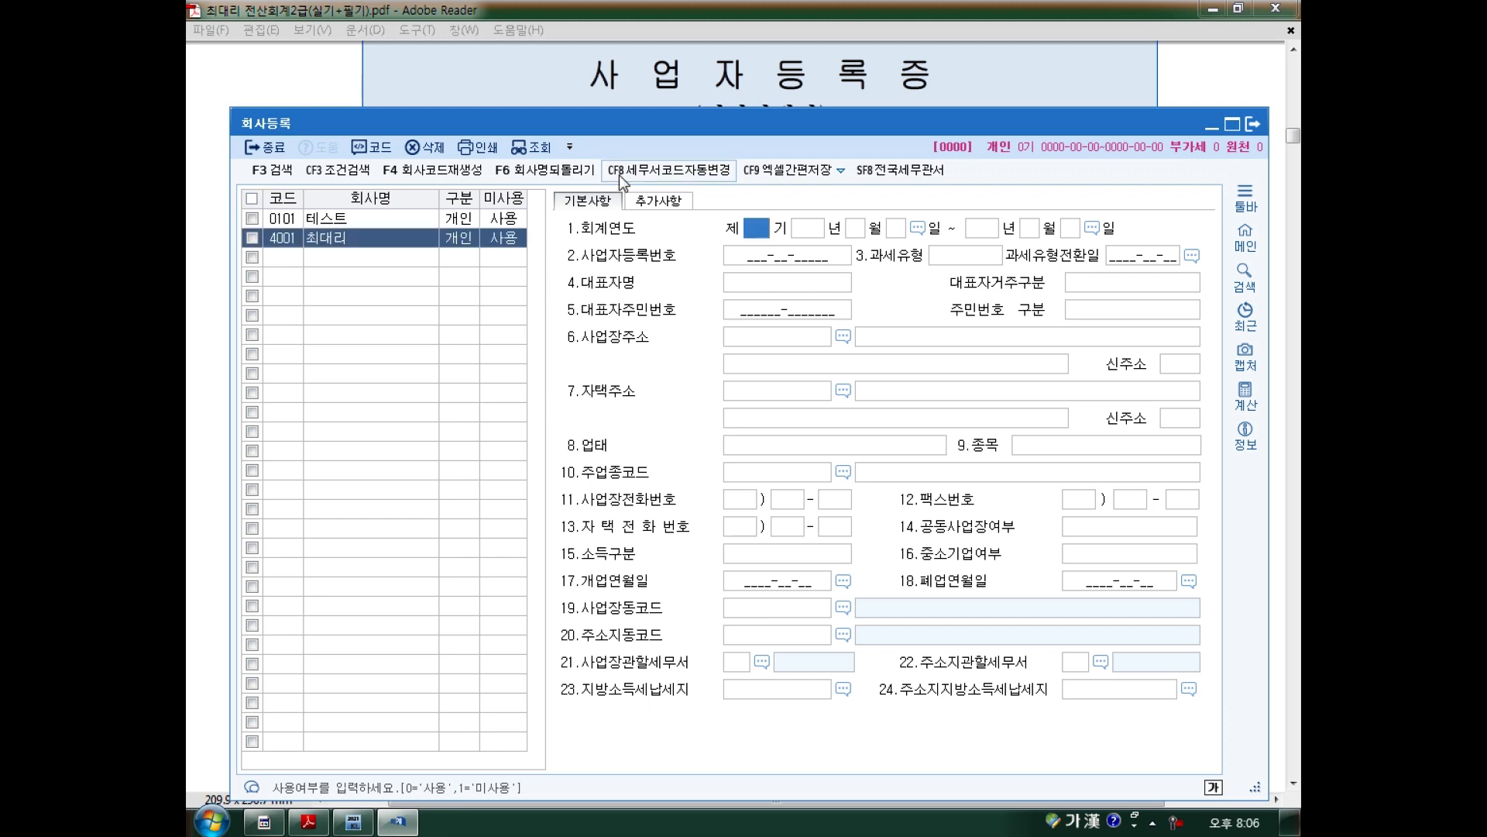
left_click(460, 243)
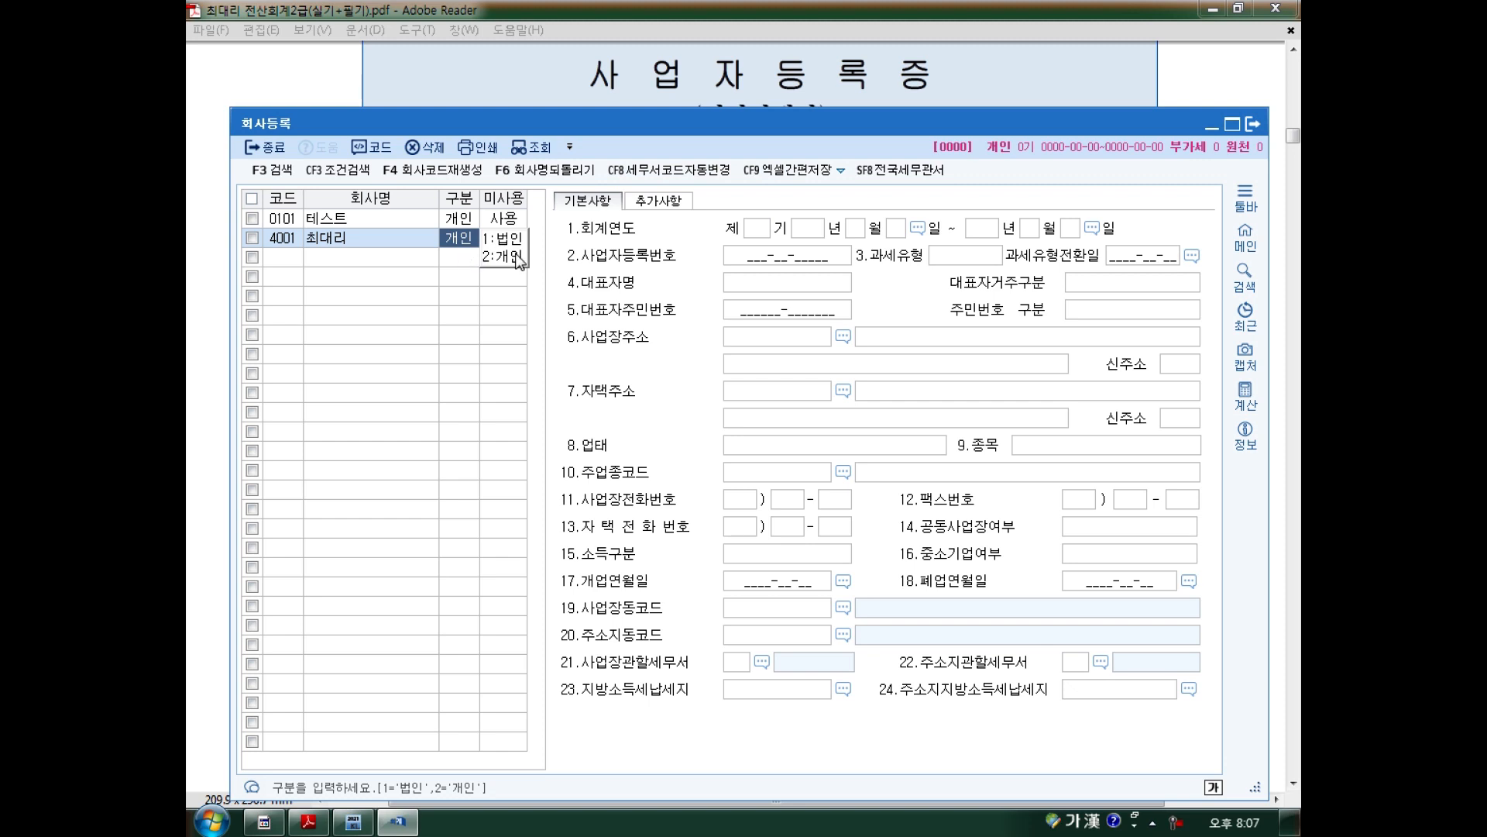
key("Return")
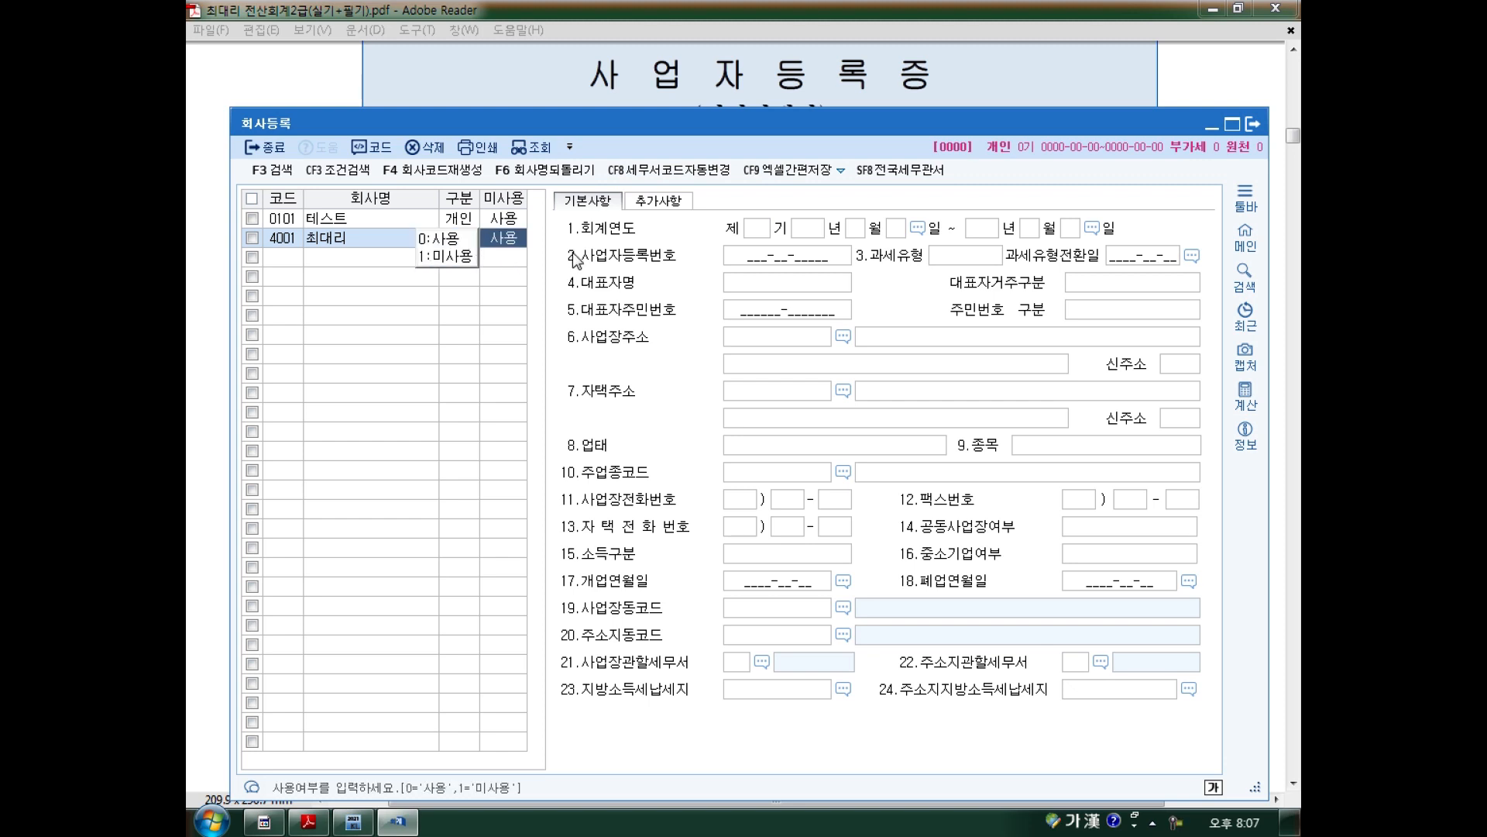
left_click(763, 232)
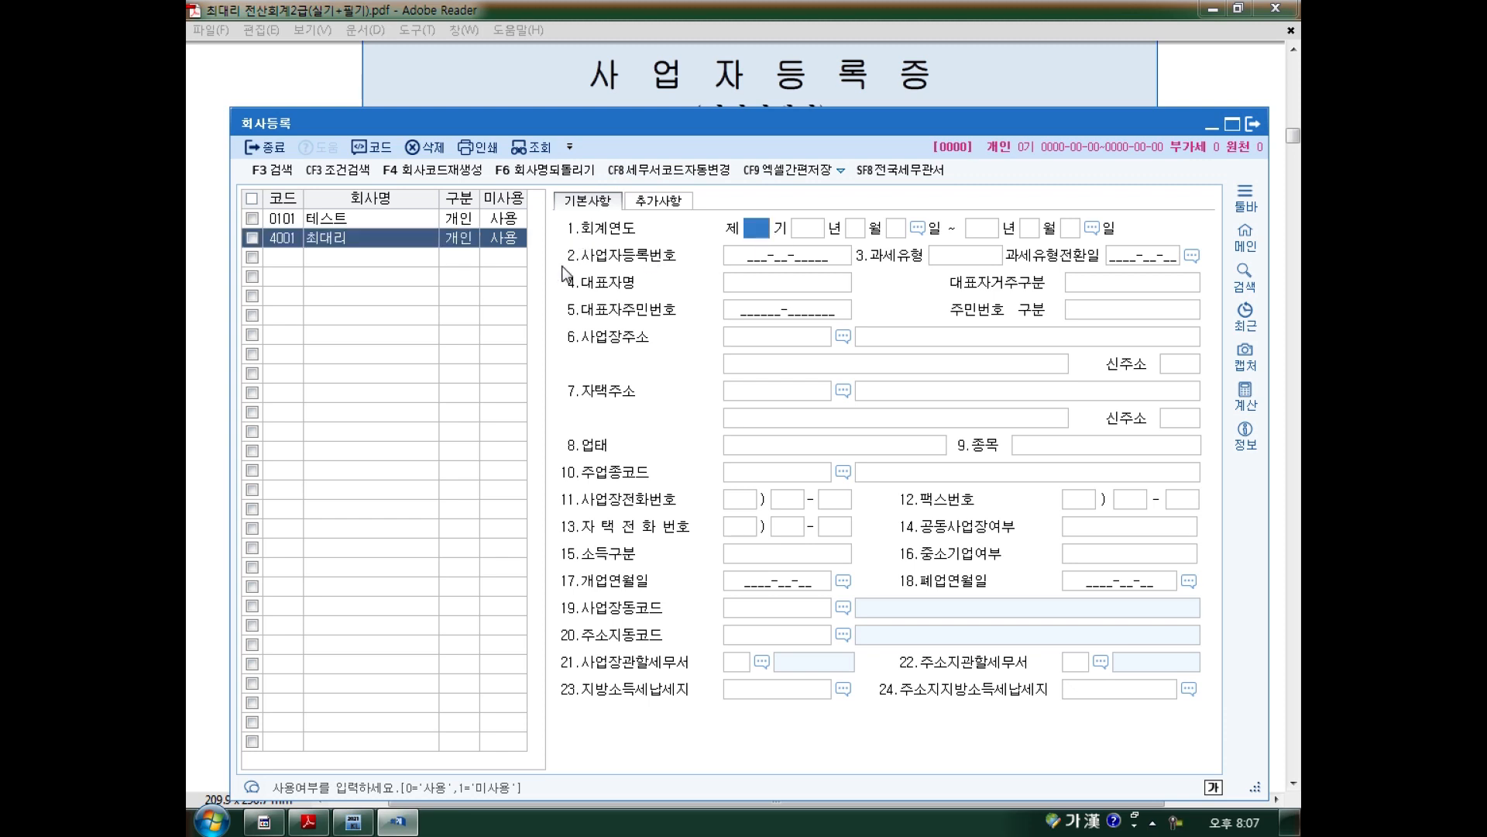
Pen-mark areas of the registration screen, then clear the marks.
mouse_move(573, 219)
left_mouse_down()
mouse_move(592, 242)
mouse_move(636, 241)
left_mouse_up()
mouse_move(736, 248)
left_mouse_down()
mouse_move(1147, 241)
mouse_move(995, 208)
mouse_move(817, 208)
mouse_move(707, 229)
mouse_move(745, 251)
left_mouse_up()
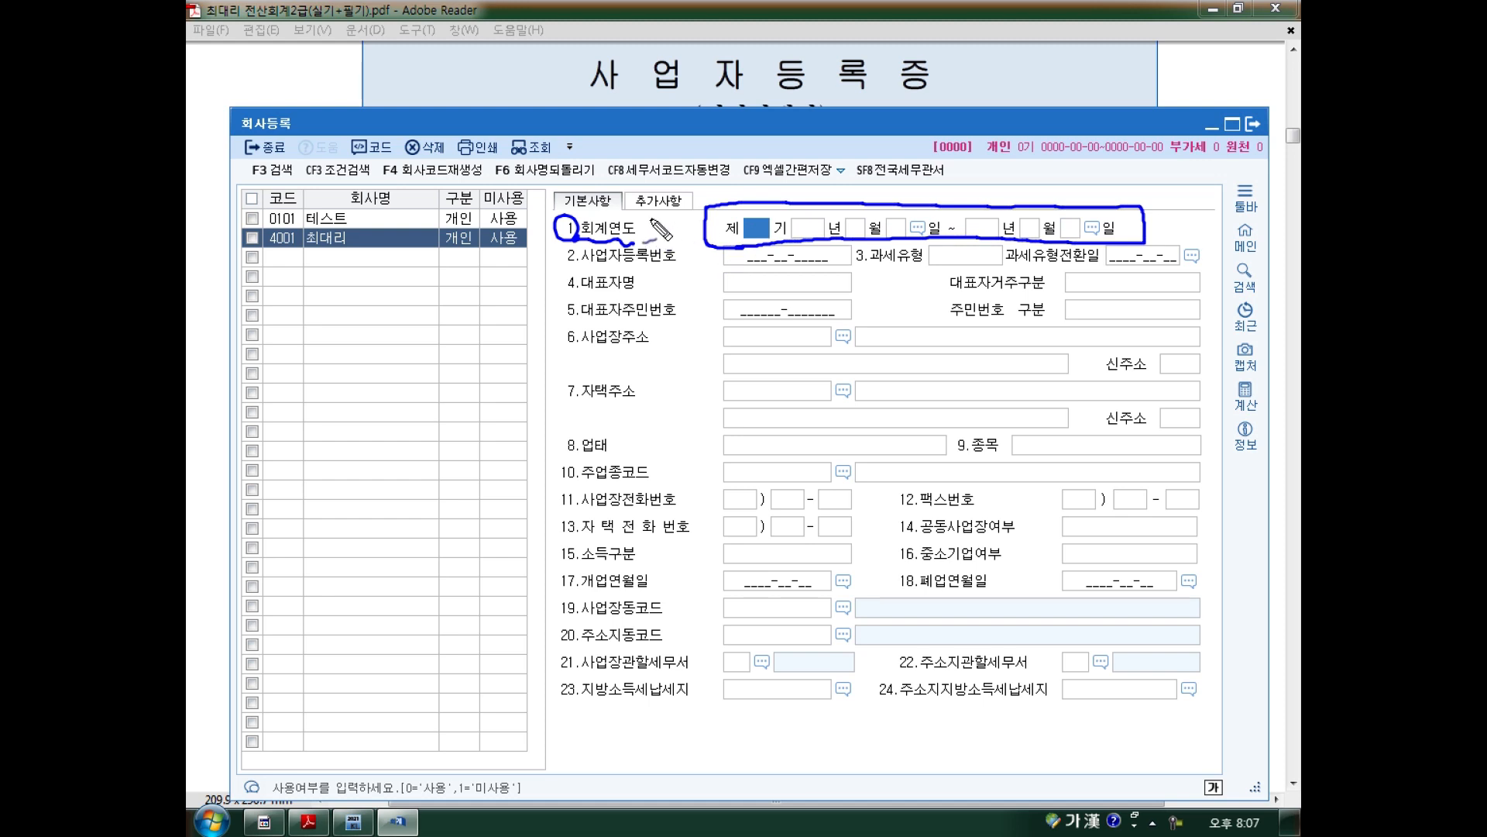
mouse_move(291, 245)
left_mouse_down()
mouse_move(267, 249)
mouse_move(484, 255)
mouse_move(546, 233)
left_mouse_up()
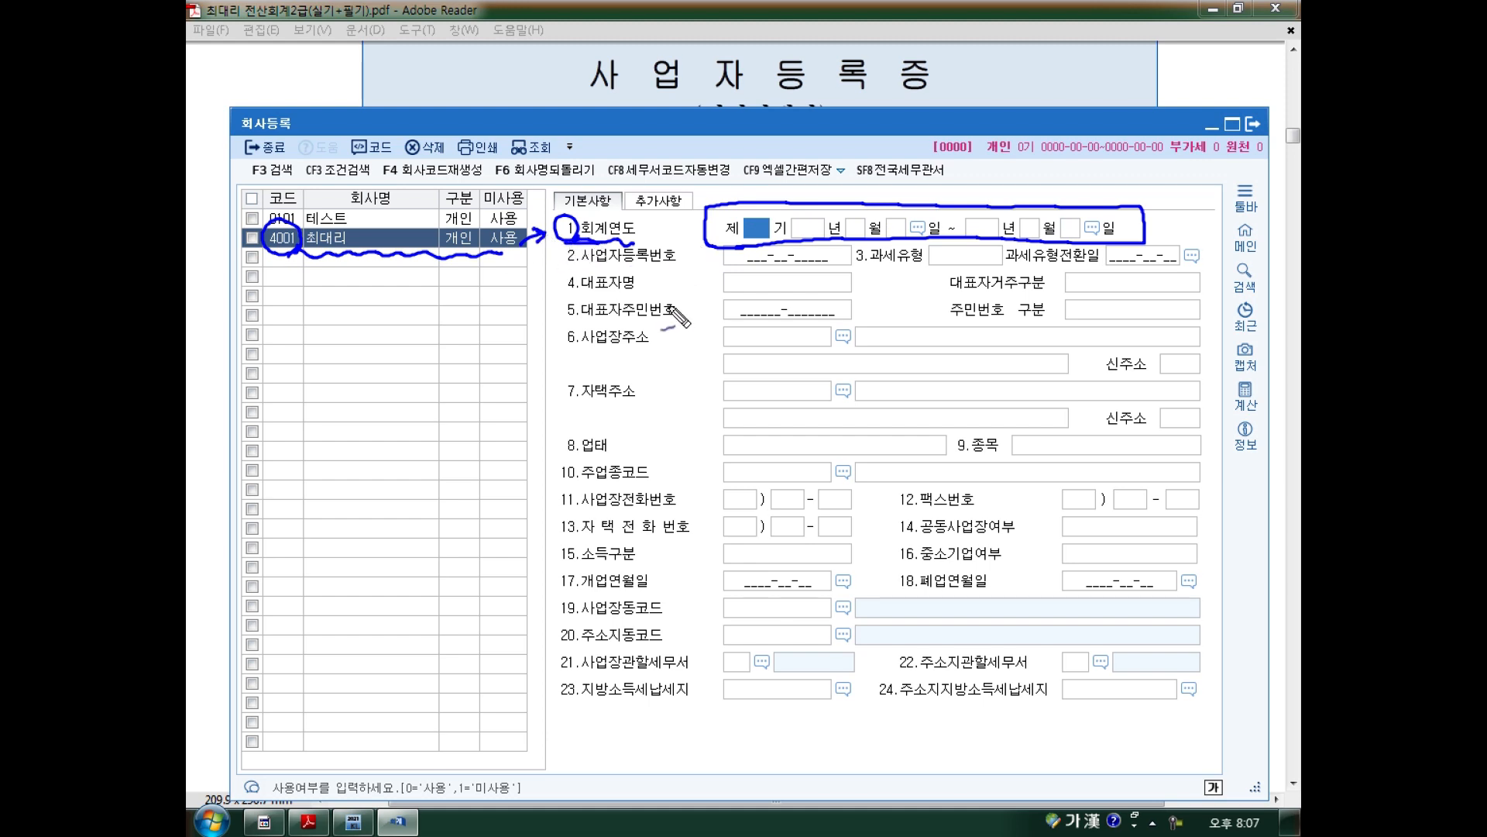
key("Escape")
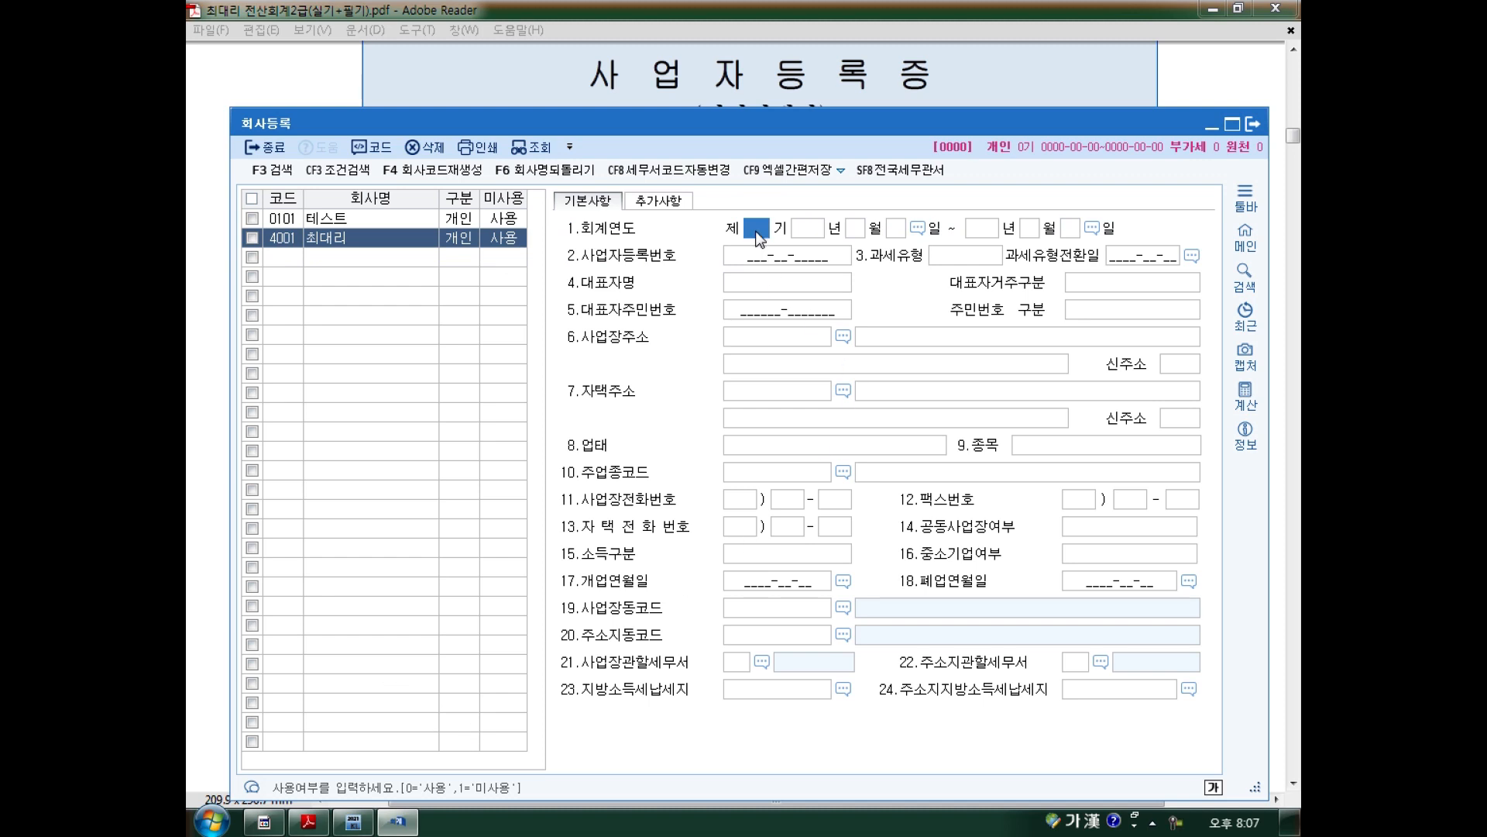
Enter fiscal period 12 from 2022-01-01 to 2022-12-31, then close registration.
type("12")
key("Return")
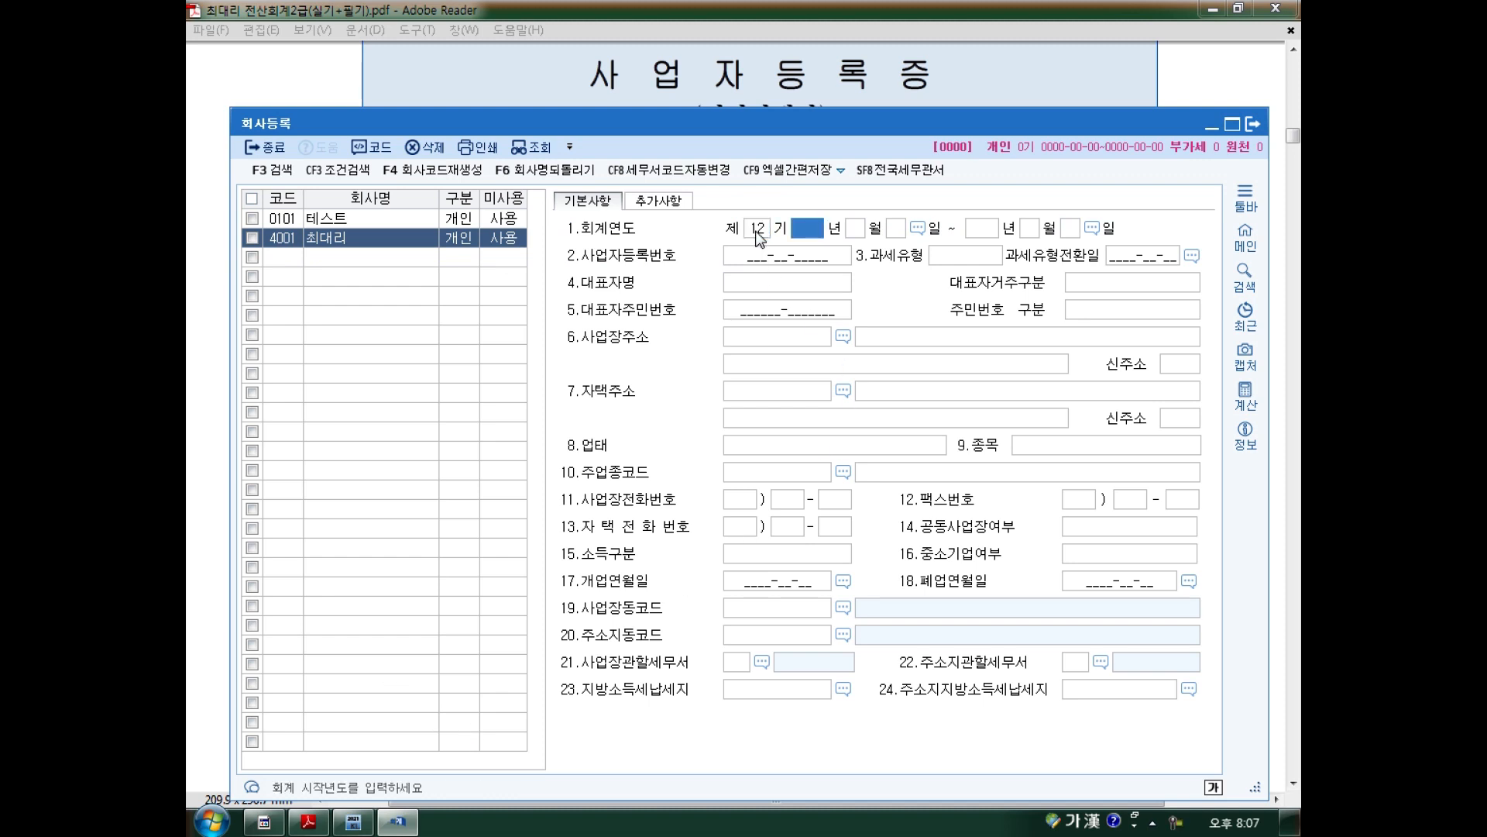
type("2022")
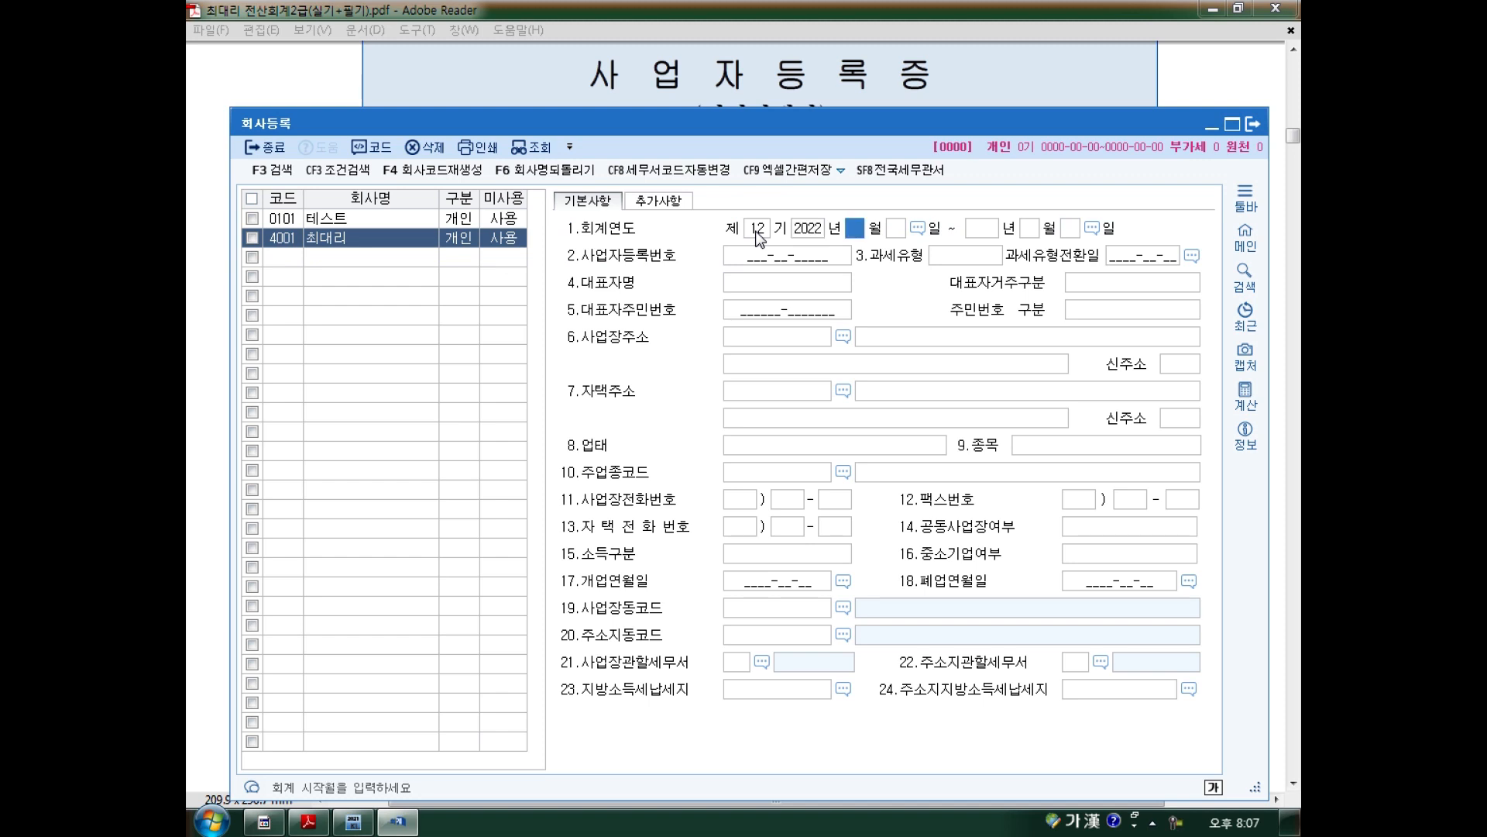
type("01")
type("01")
key("Return")
key("Return")
key("Return")
key("Return")
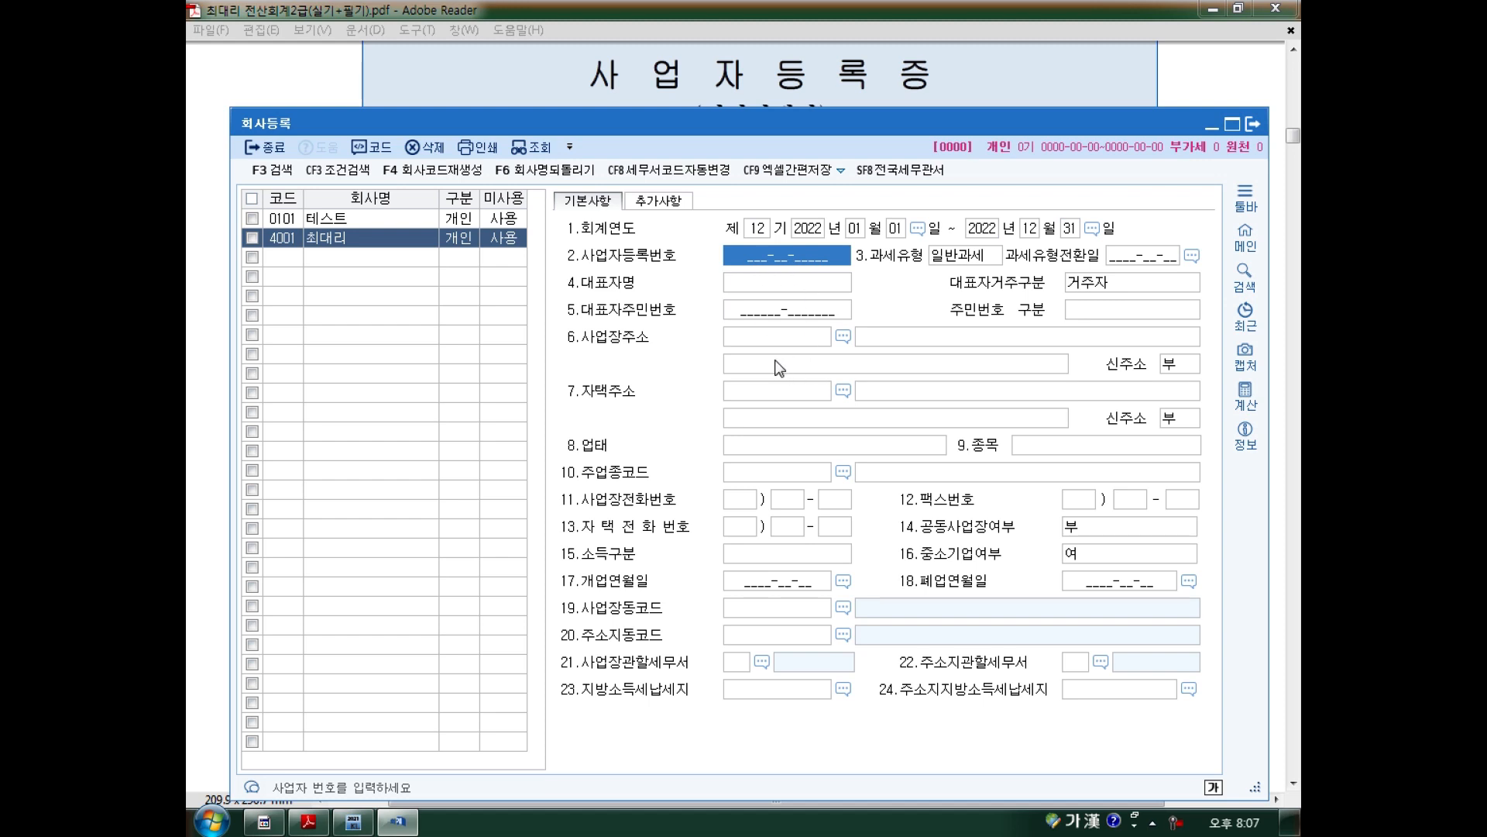
left_click(1248, 127)
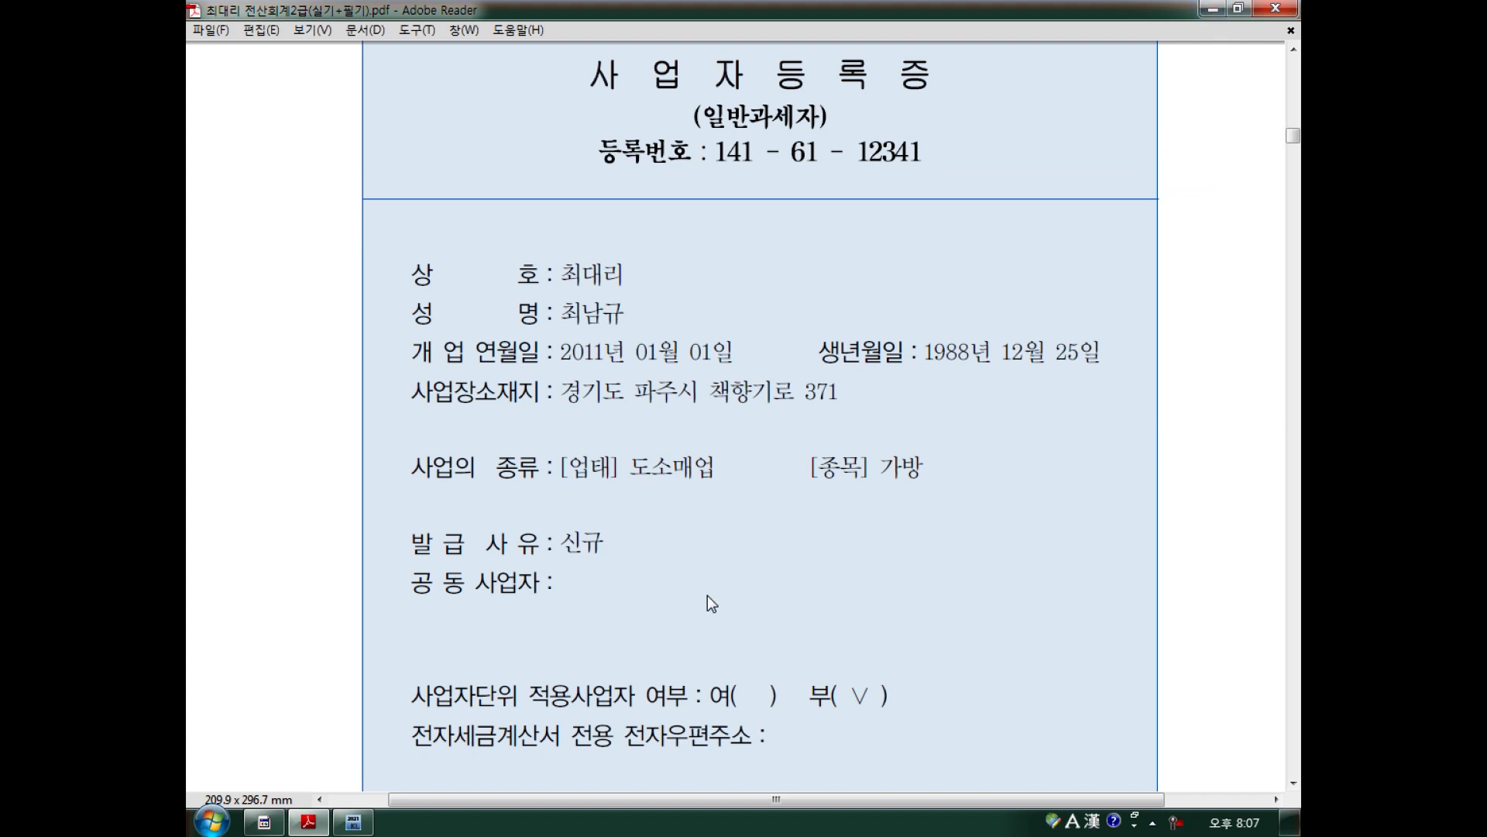
left_click(355, 824)
Log into company 4001 최대리 picked from the company code list.
left_click(1055, 412)
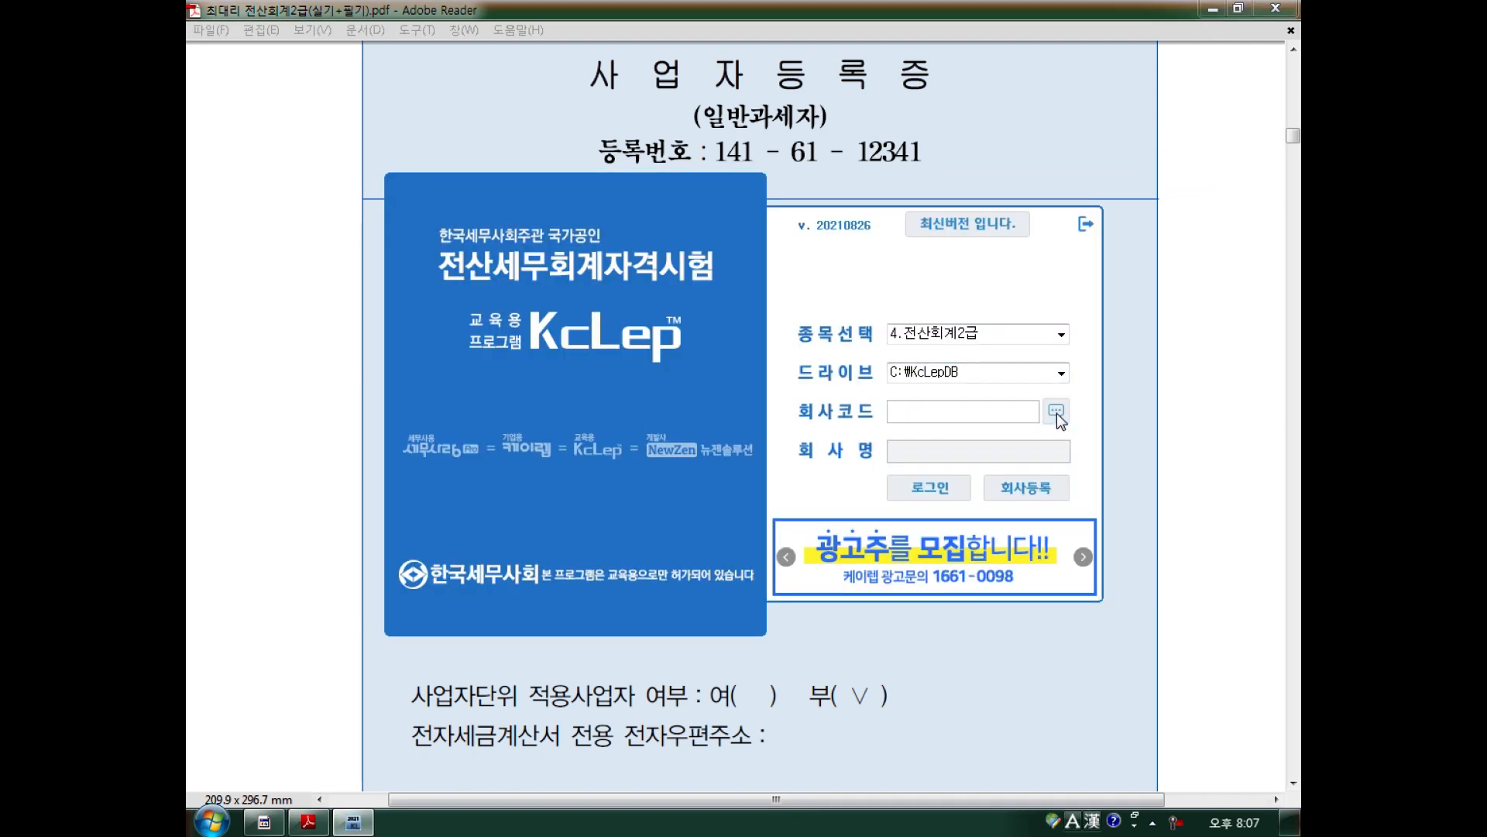
left_click(560, 330)
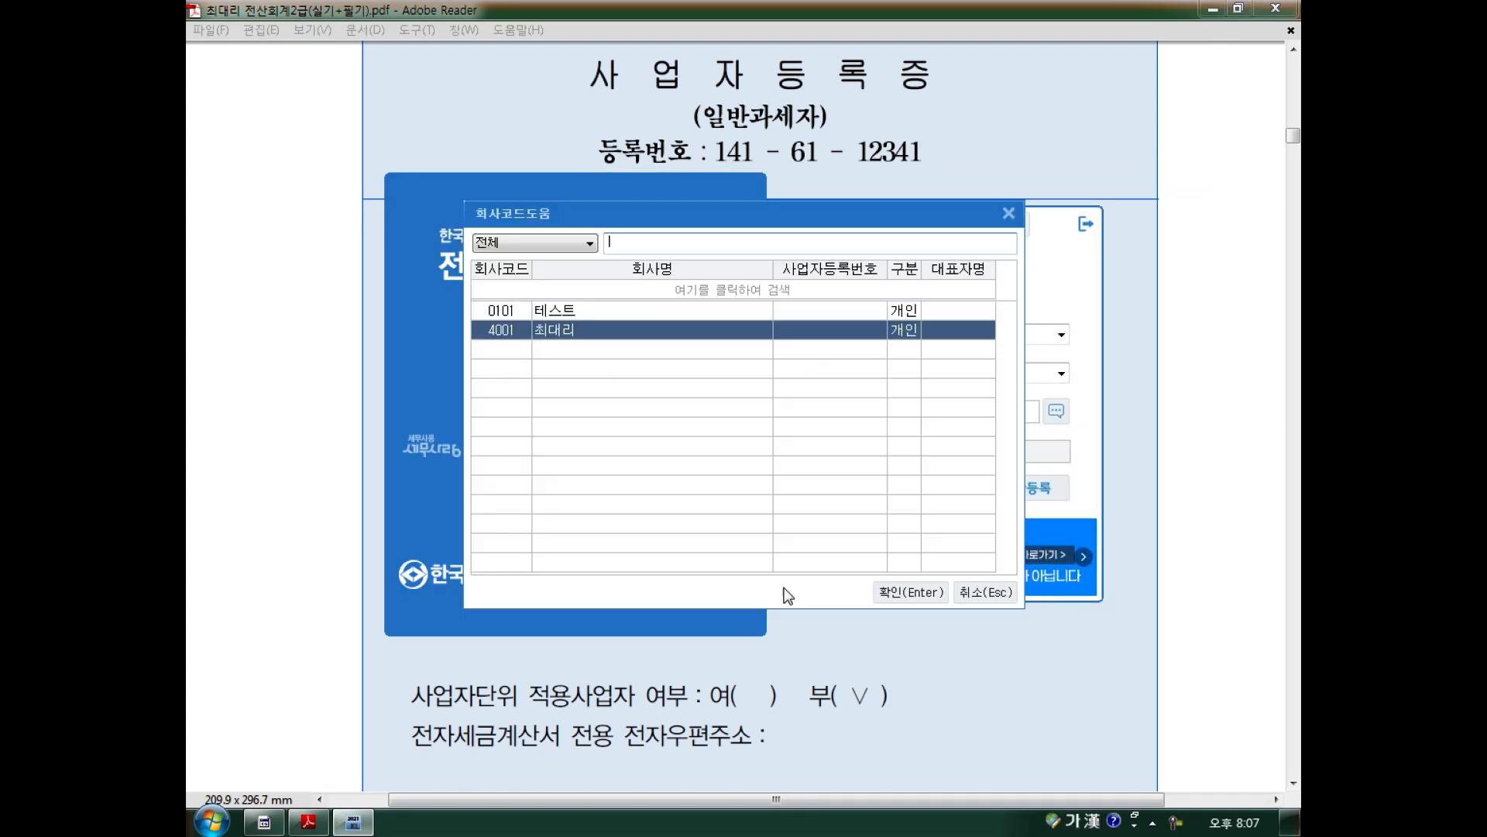
left_click(911, 591)
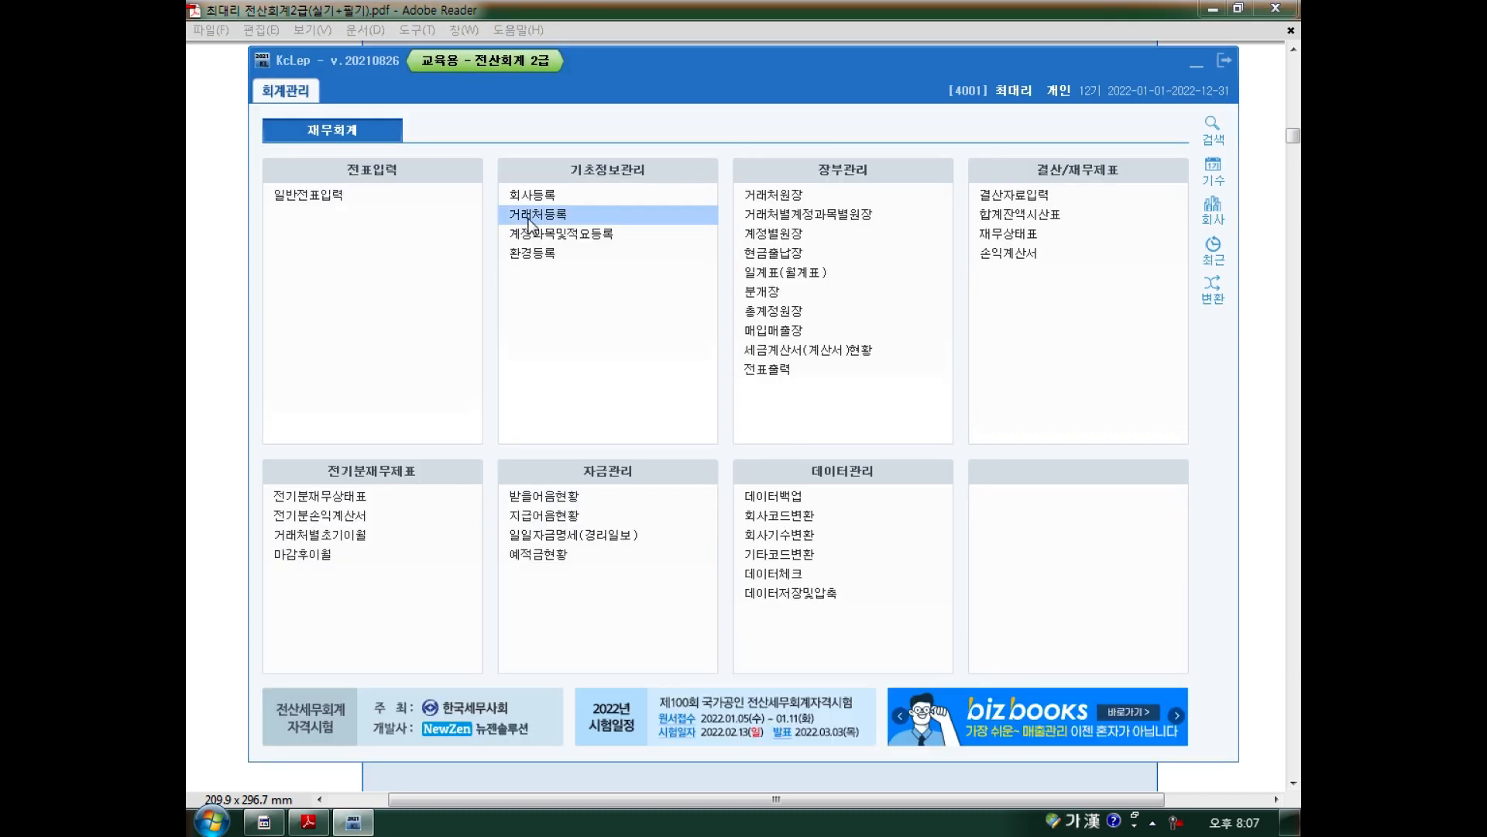
In 회사등록, enter the certificate's business registration number, then switch to the PDF.
left_click(542, 203)
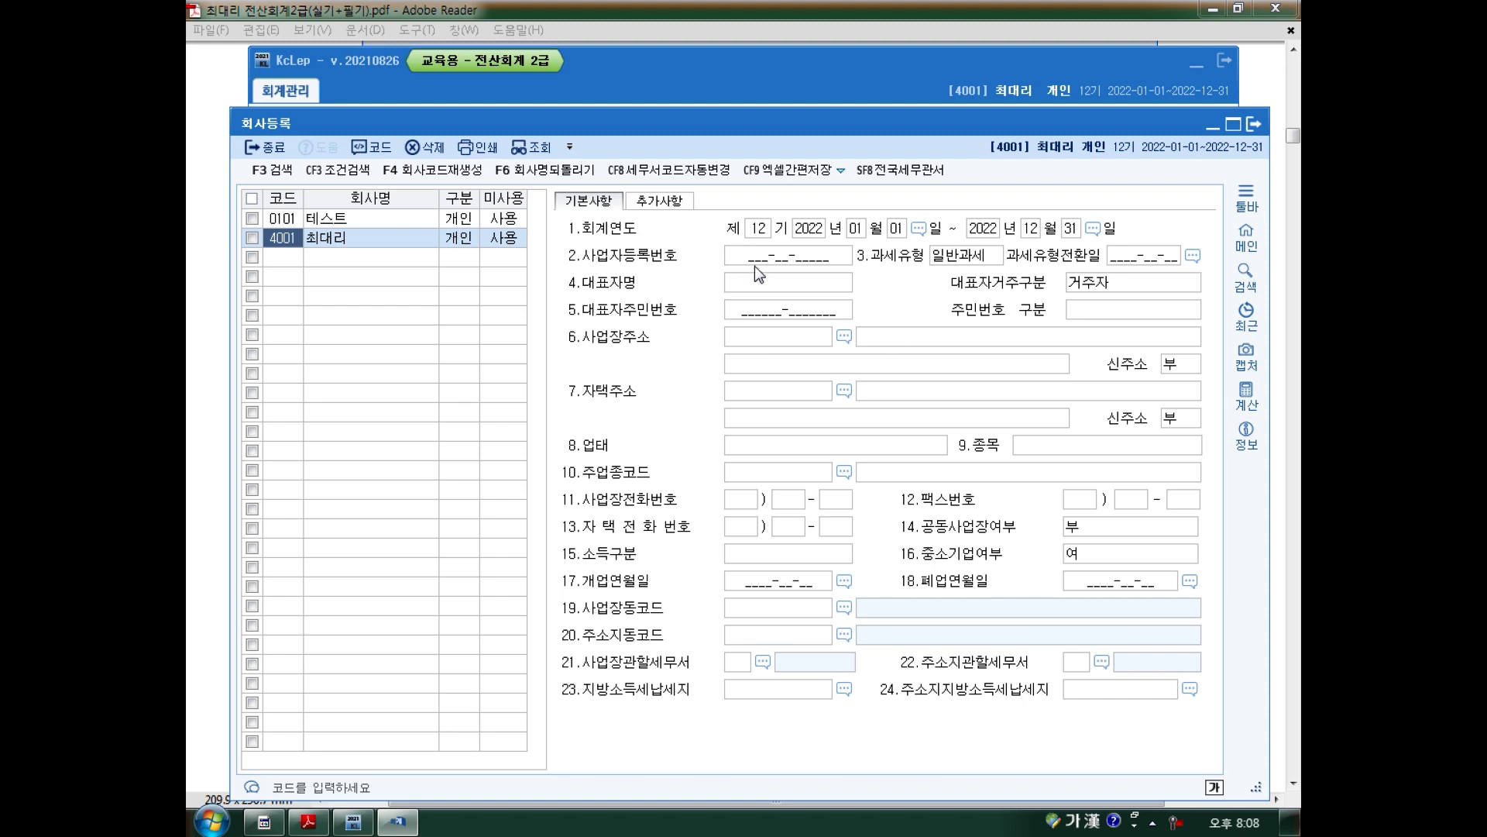
left_click(782, 260)
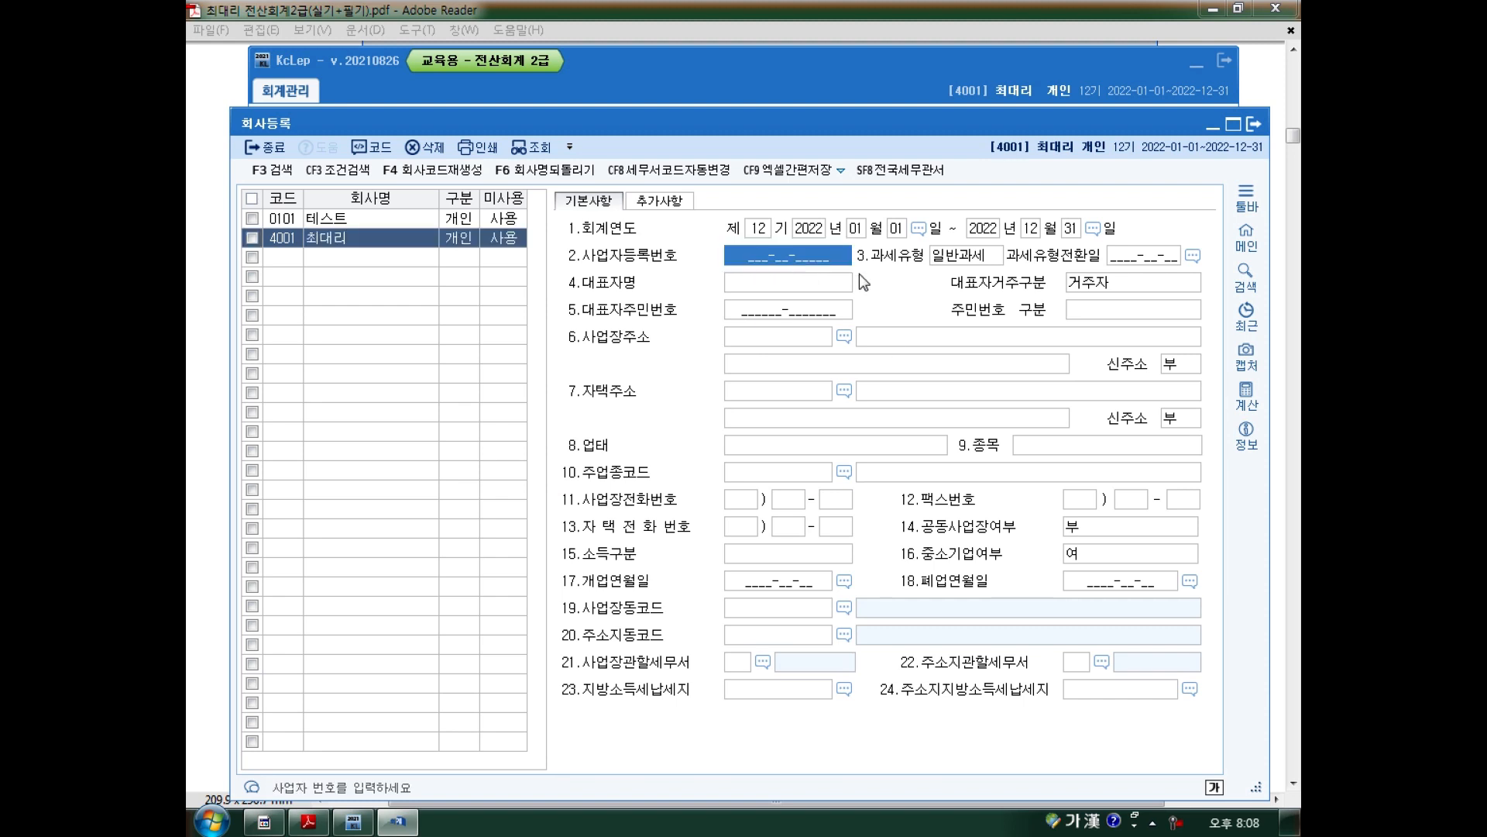
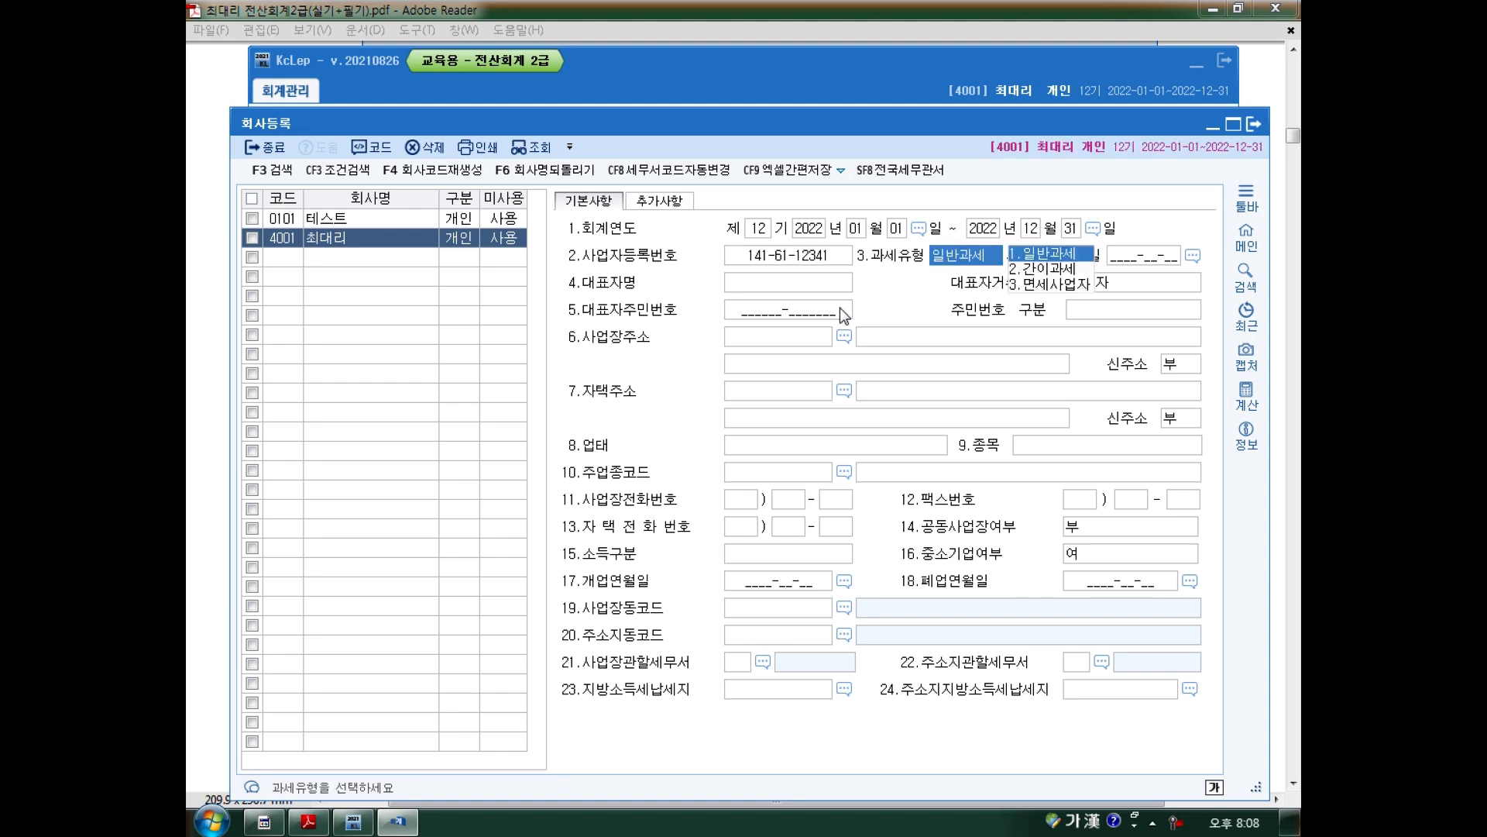
left_click(353, 821)
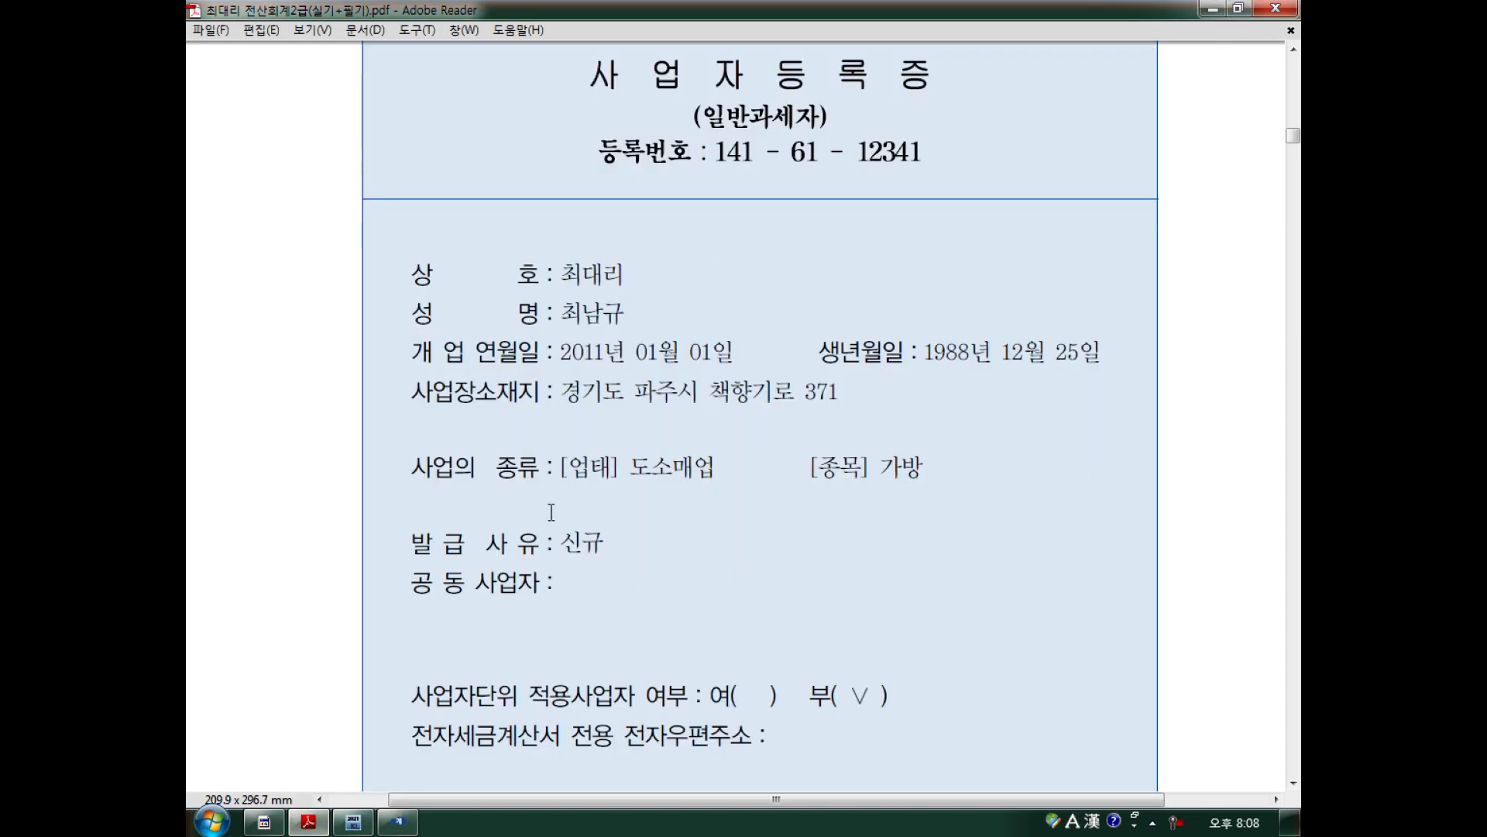
Keep 일반과세, enter the representative's name, and skip the resident fields.
left_click(398, 821)
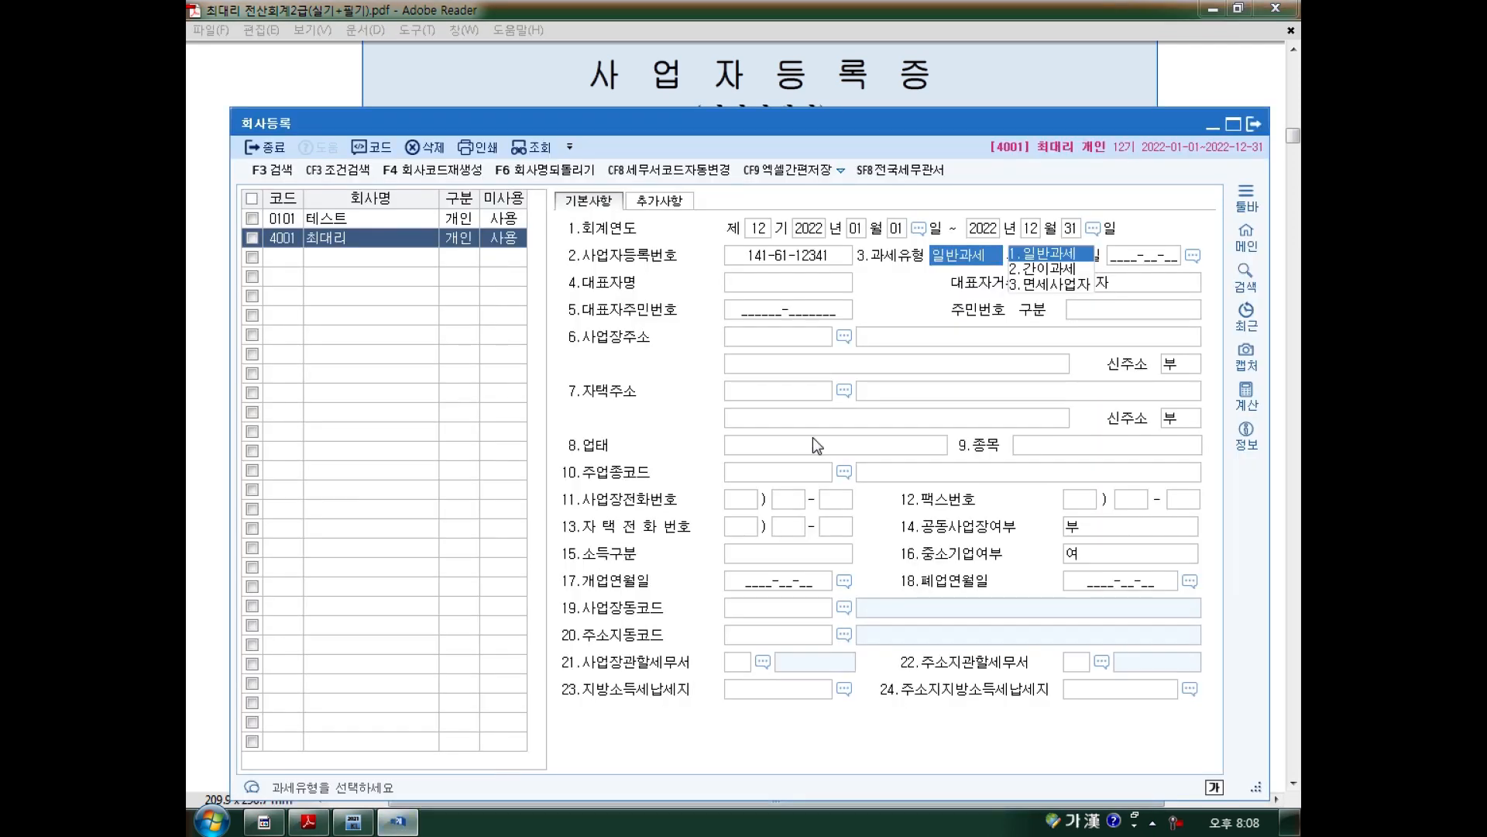
key("Return")
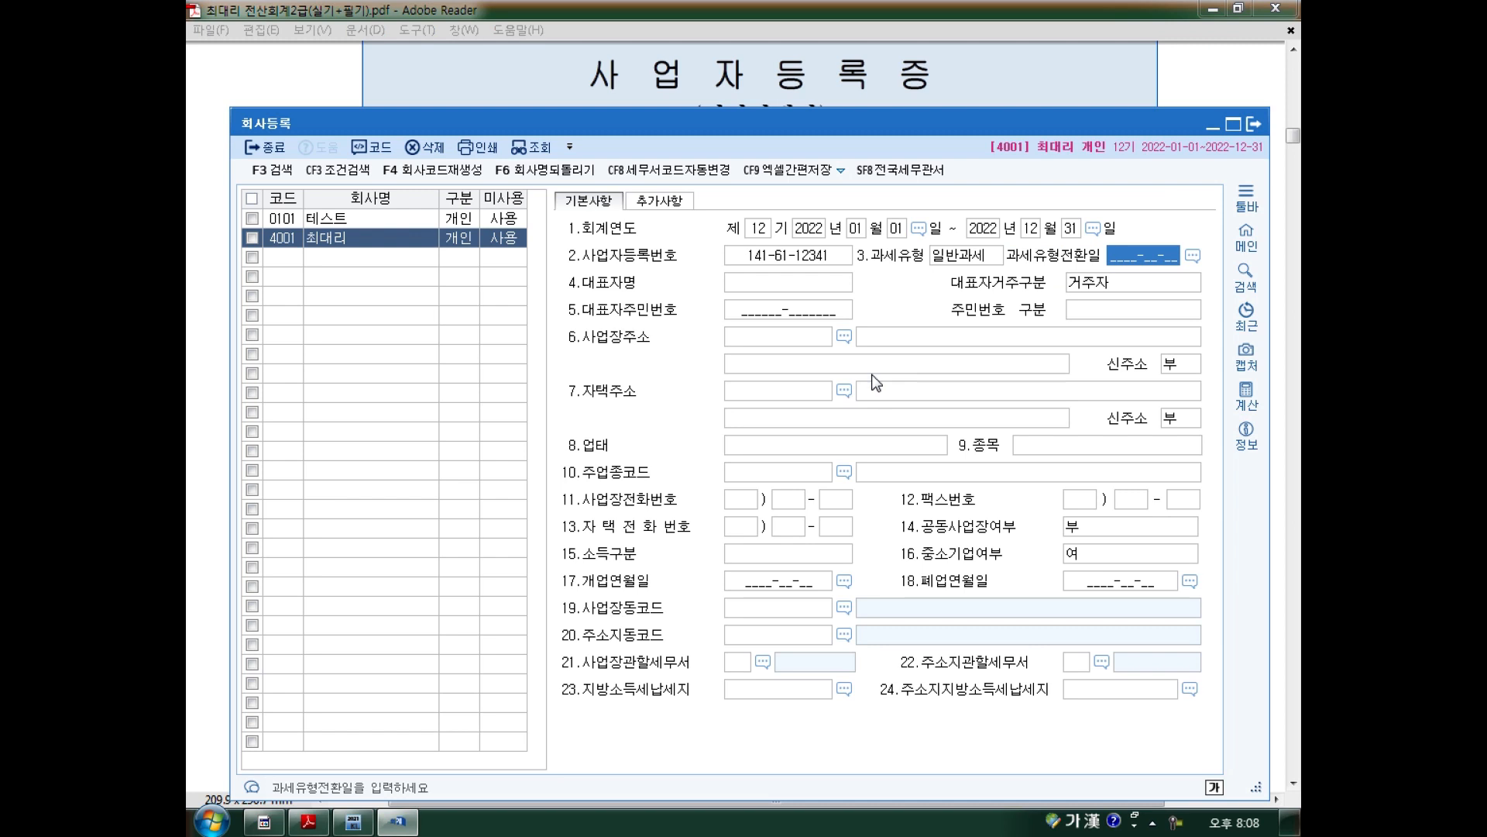
key("Return")
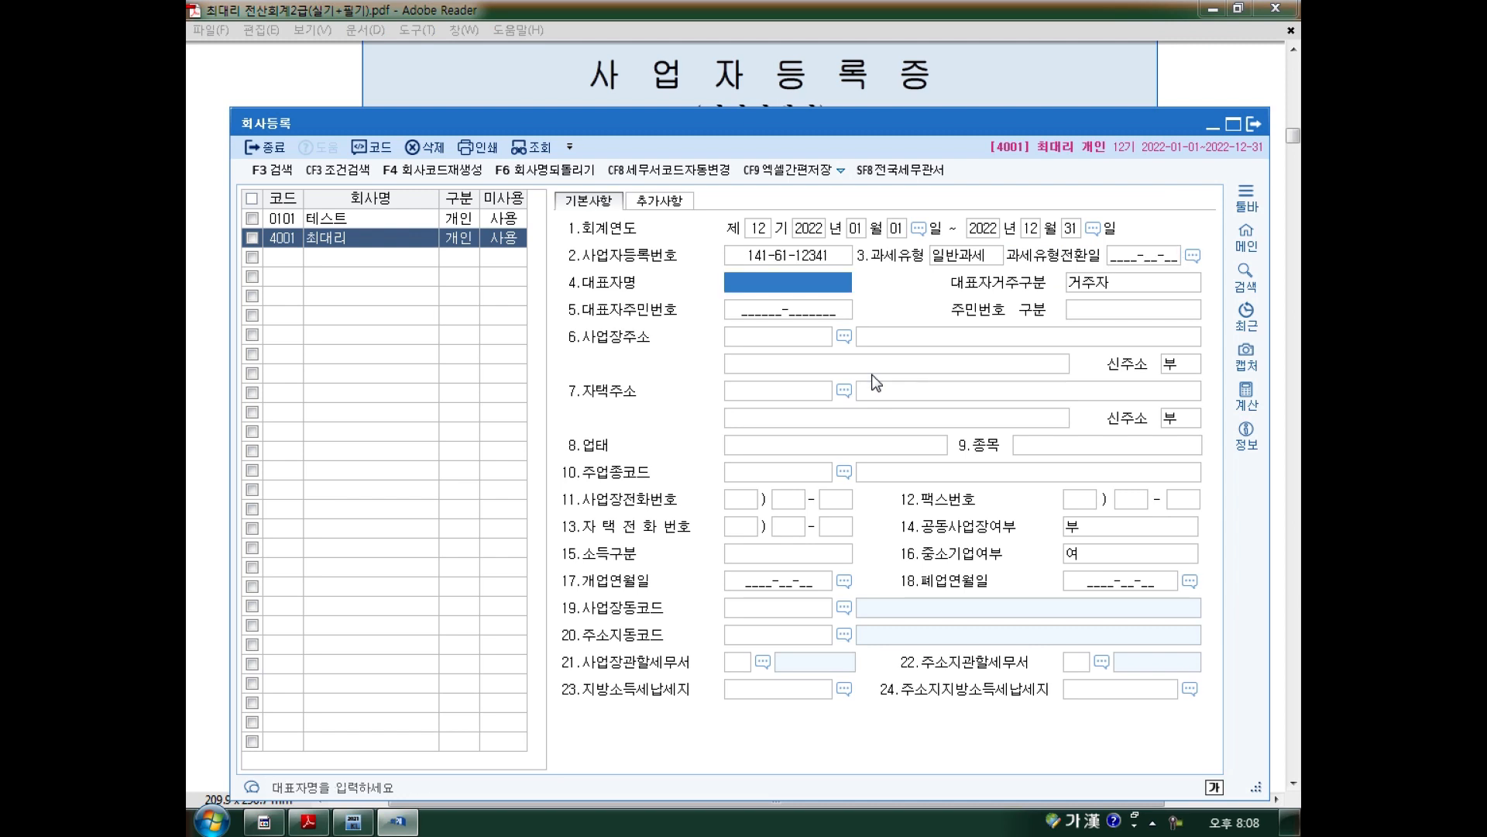
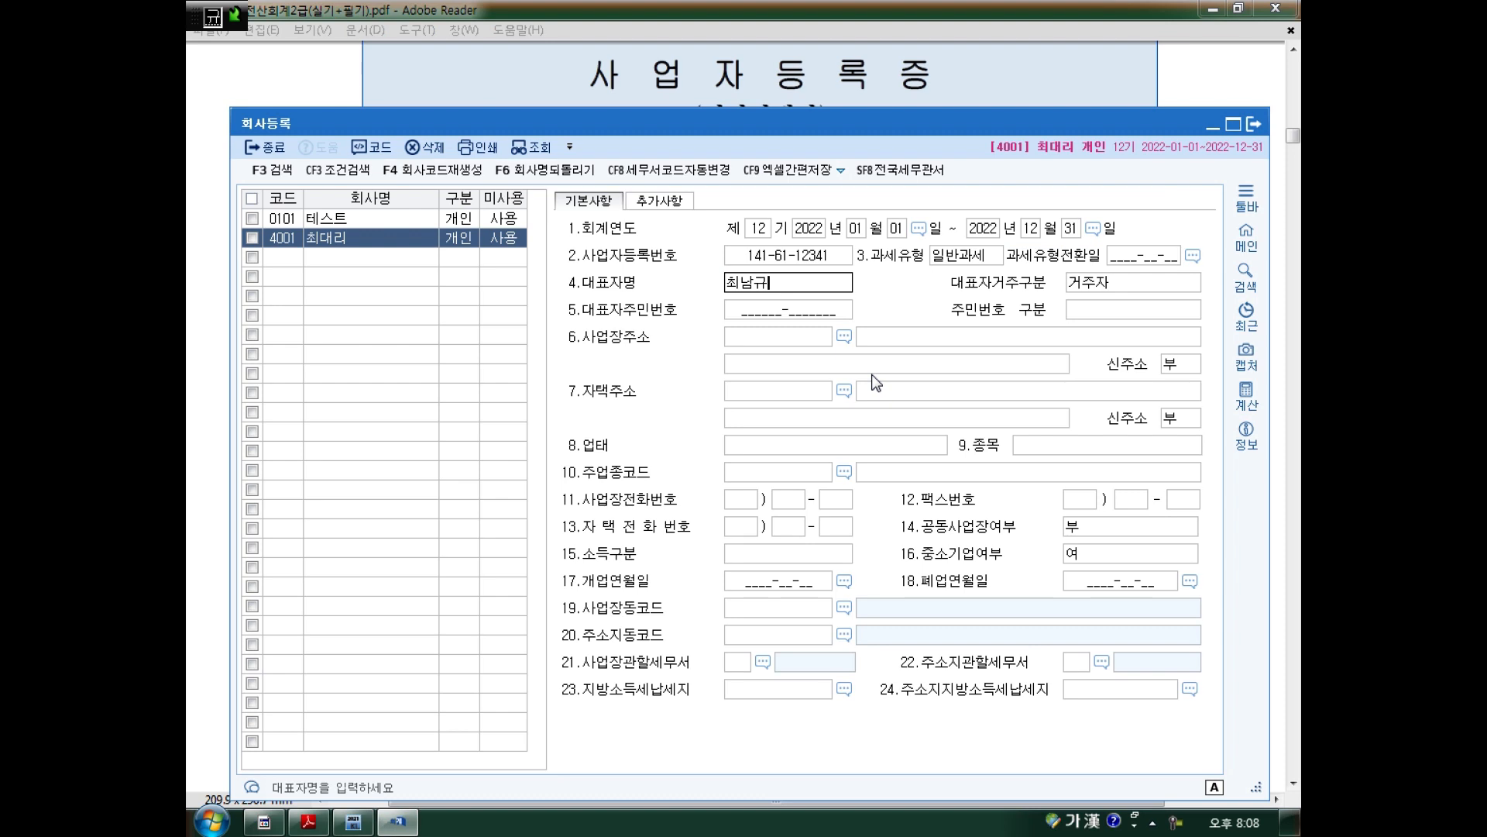
key("Return")
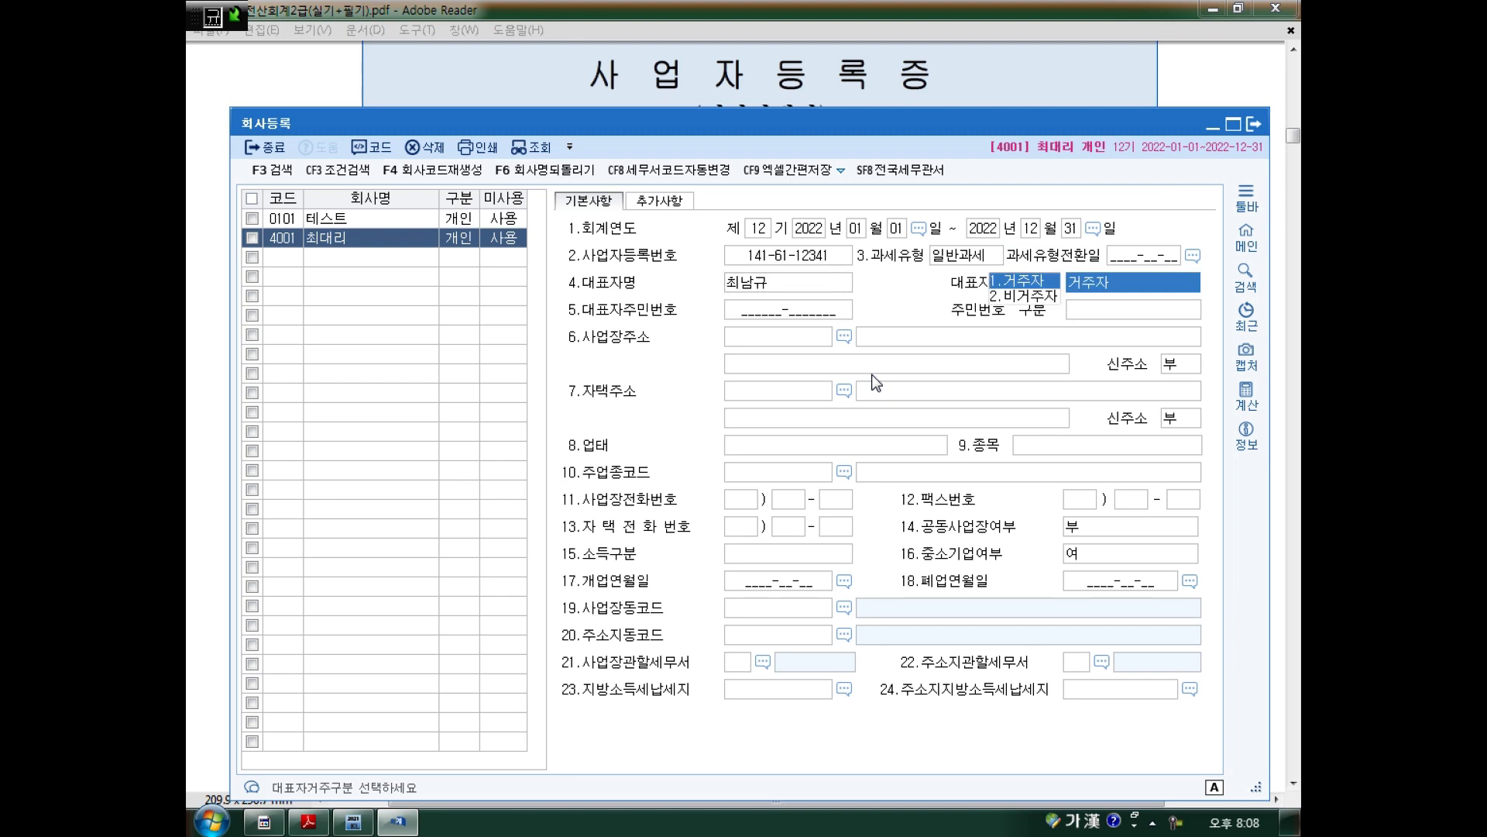
key("Return")
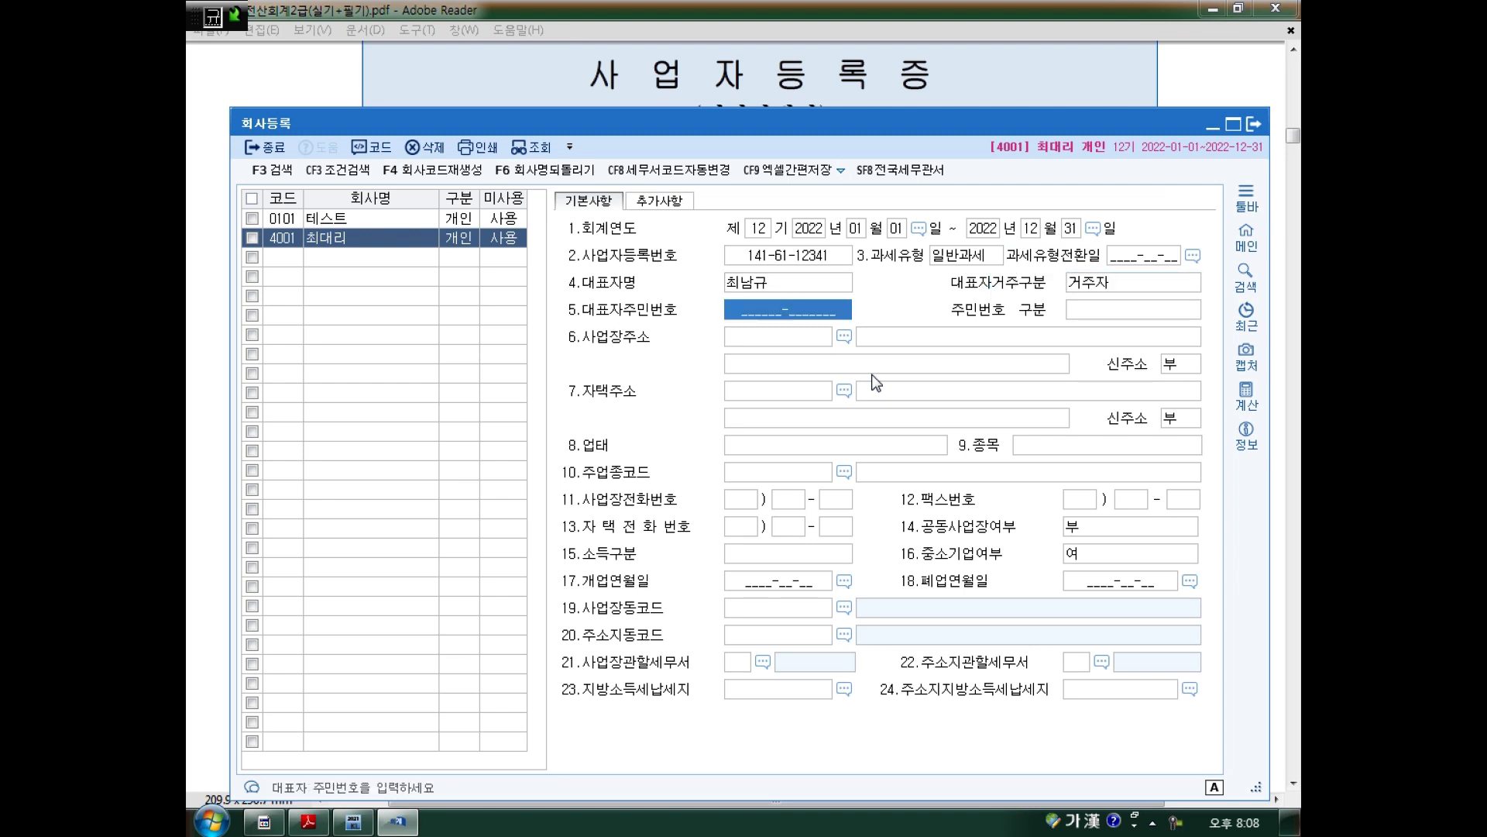
key("Return")
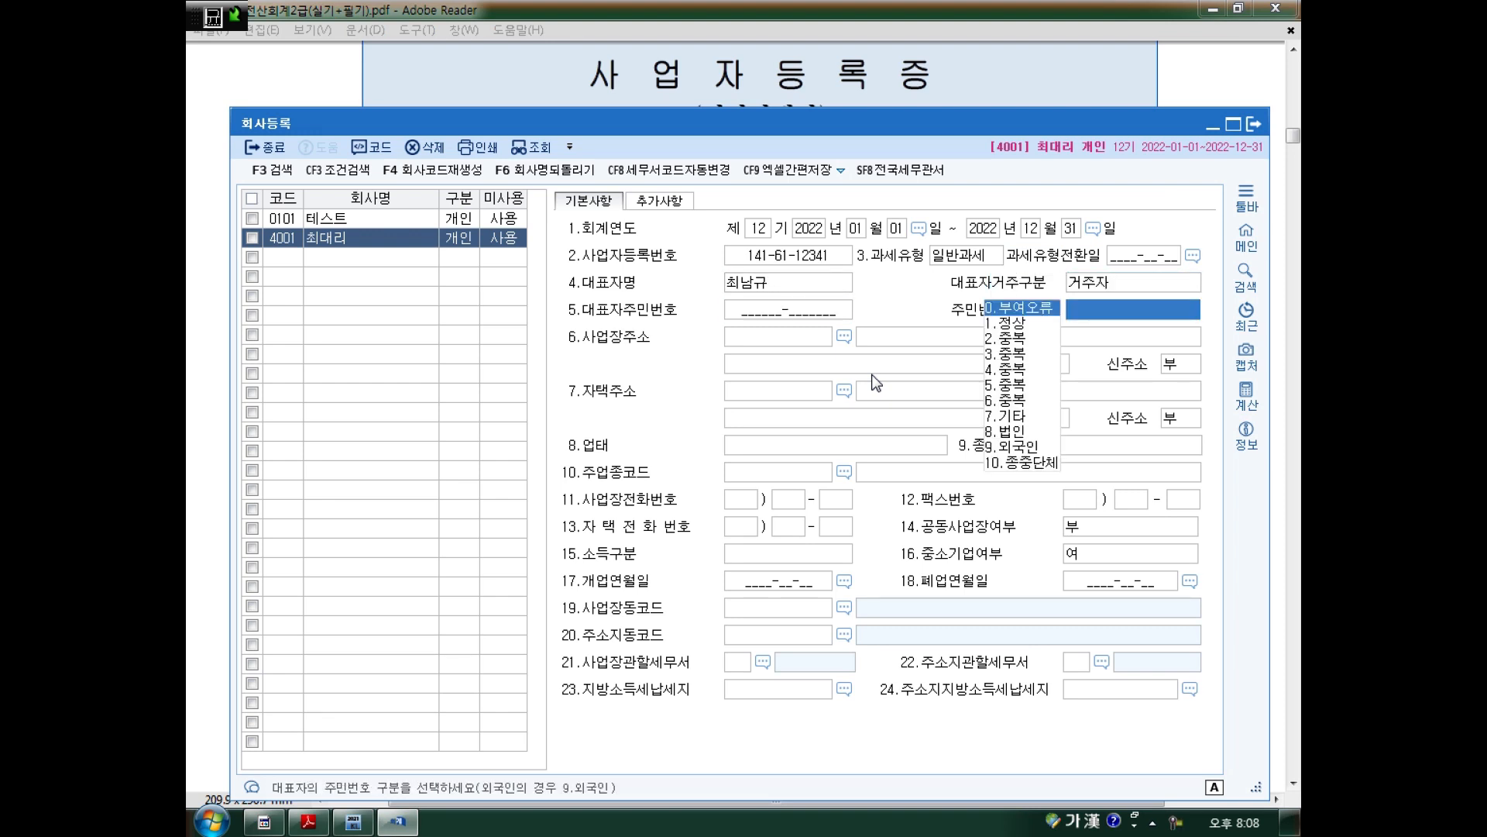
key("Return")
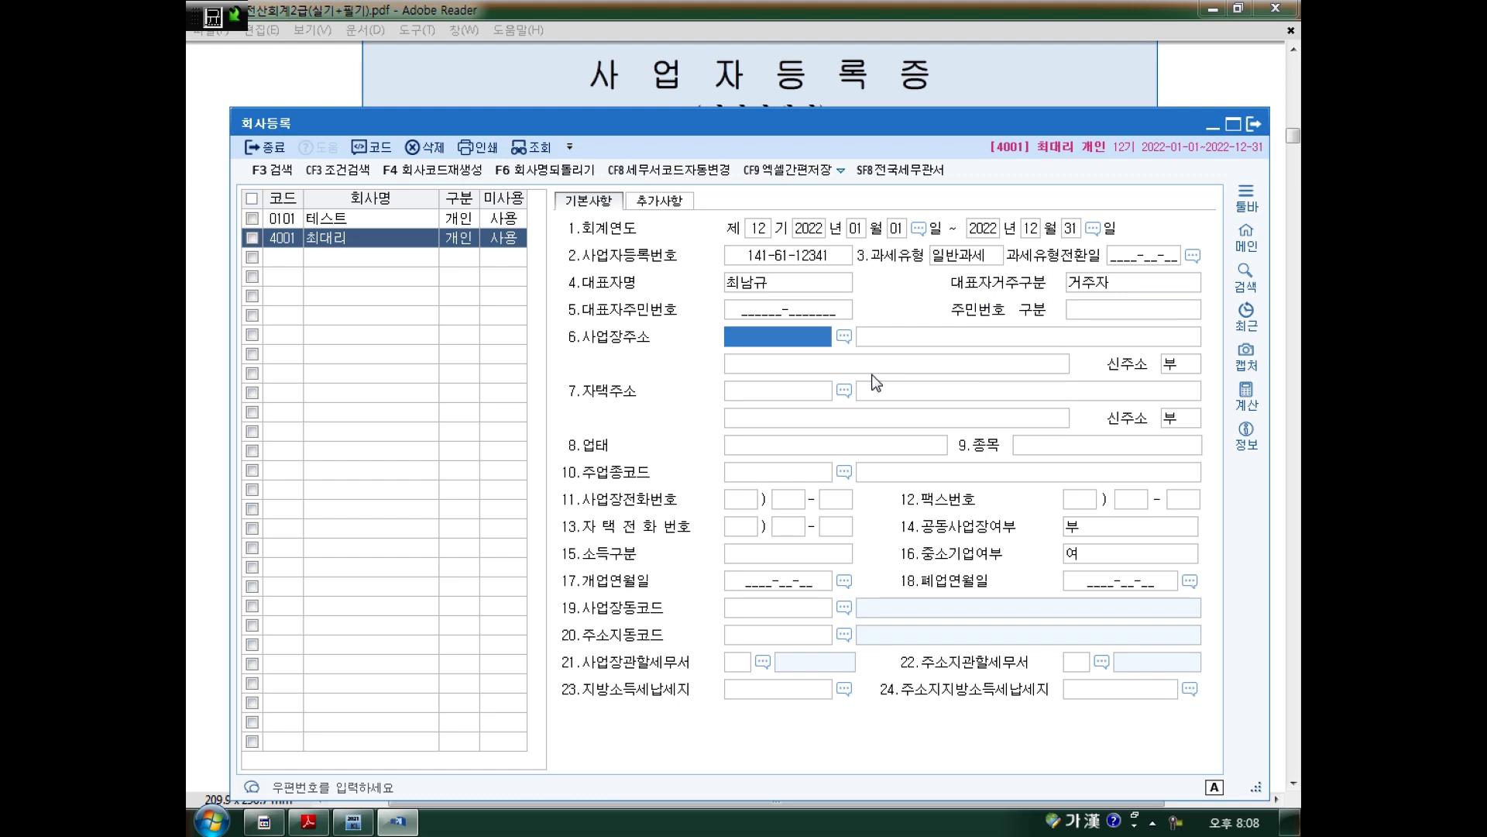
key("Return")
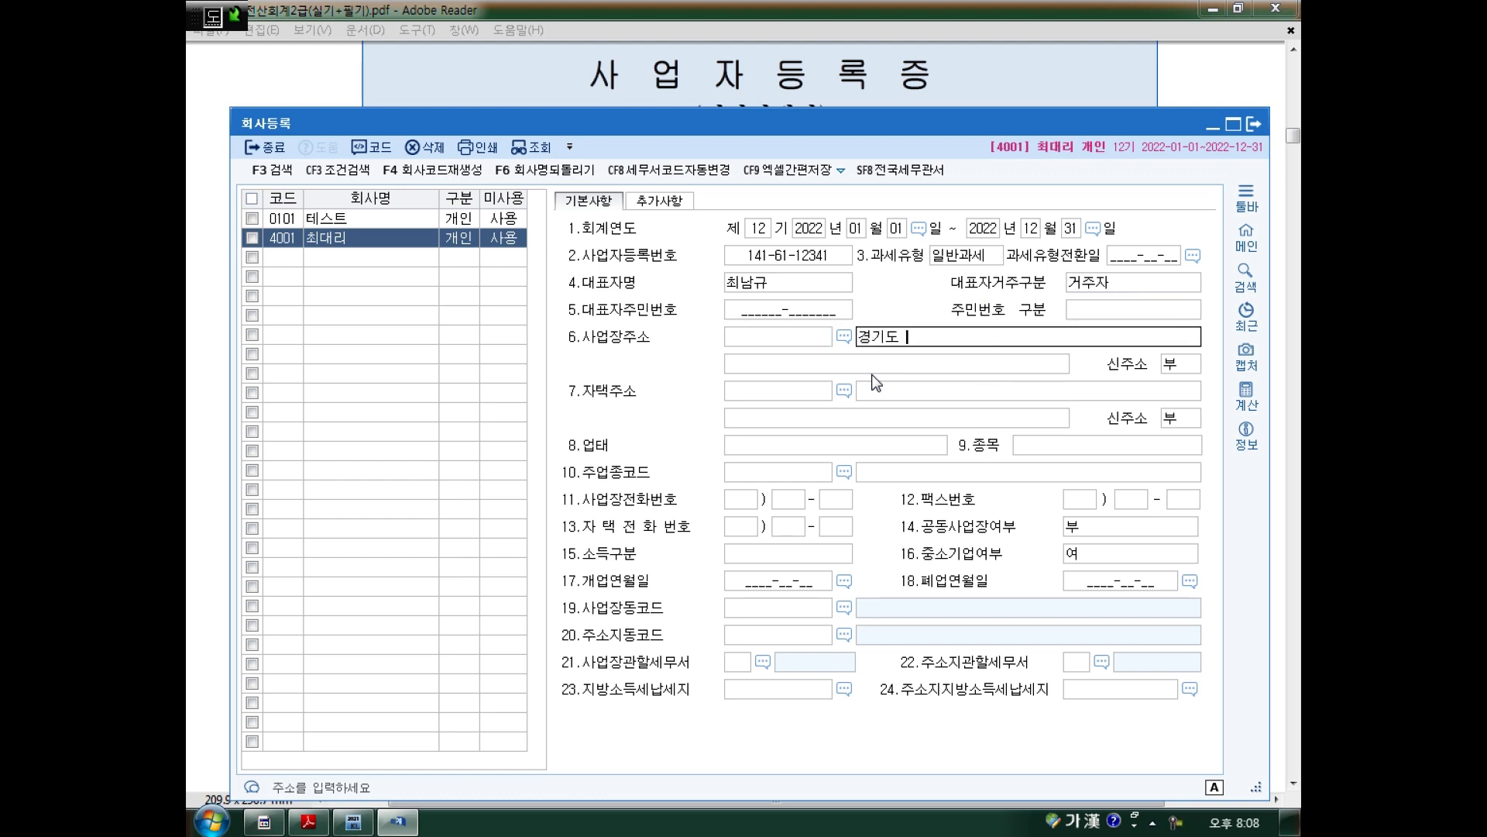
key("Return")
key("Return")
key("Return")
key("Return")
key("Return")
key("Return")
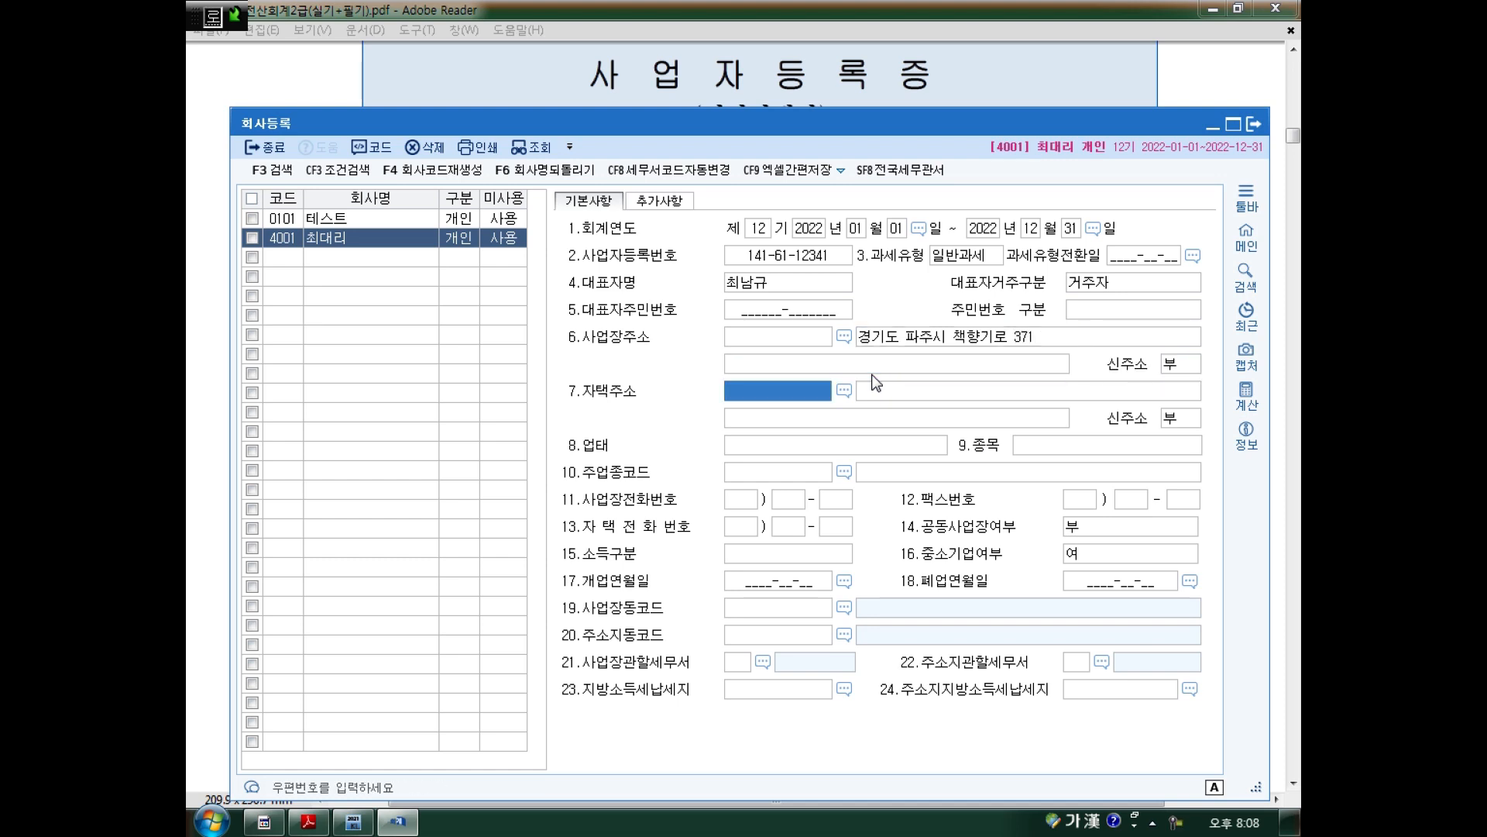
key("Return")
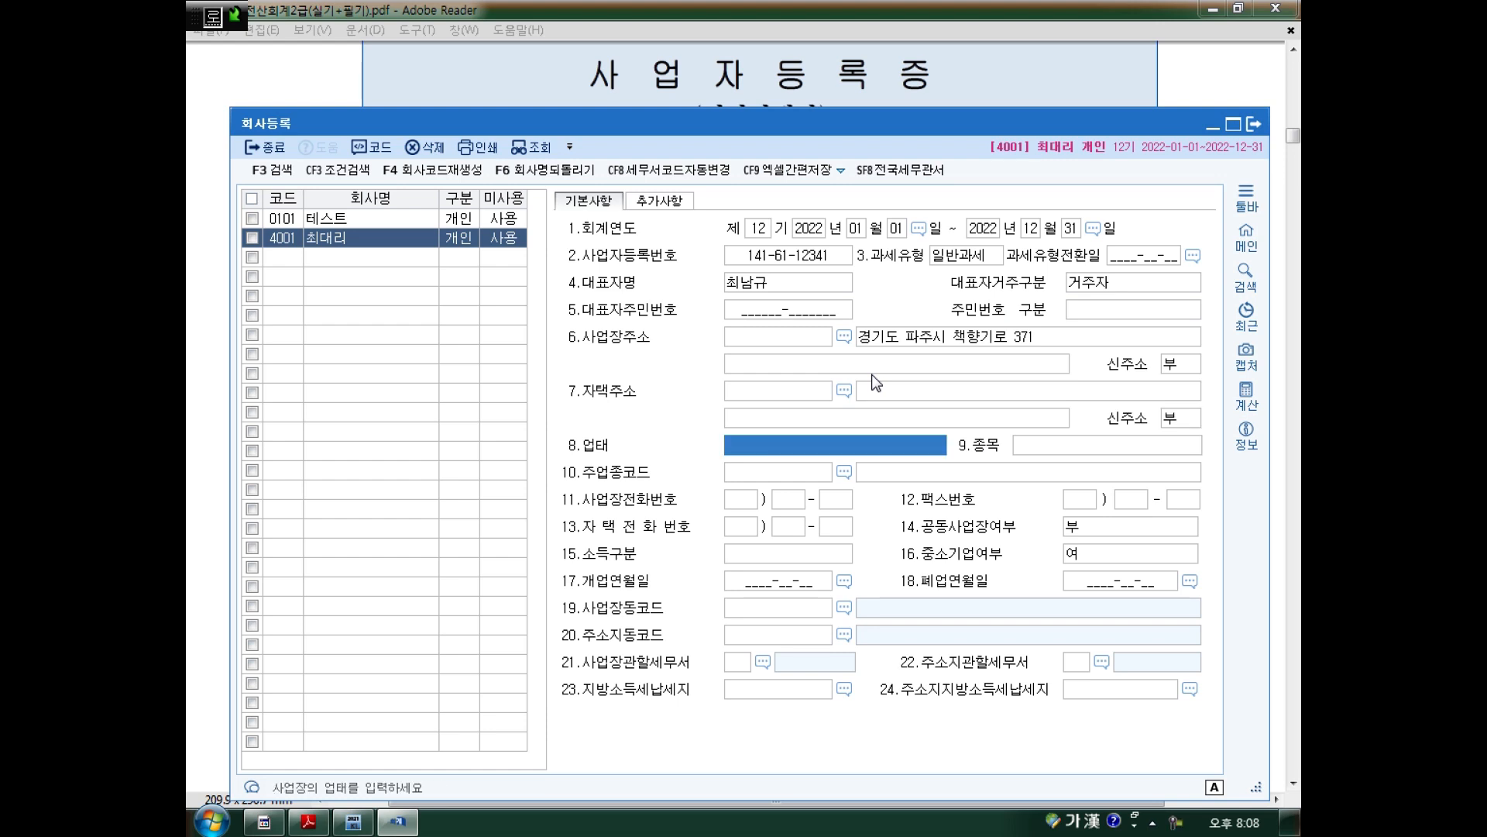
type("도소매어")
key("Return")
type("가방")
key("Return")
key("Return")
key("Return")
key("Return")
key("Return")
key("Return")
key("Return")
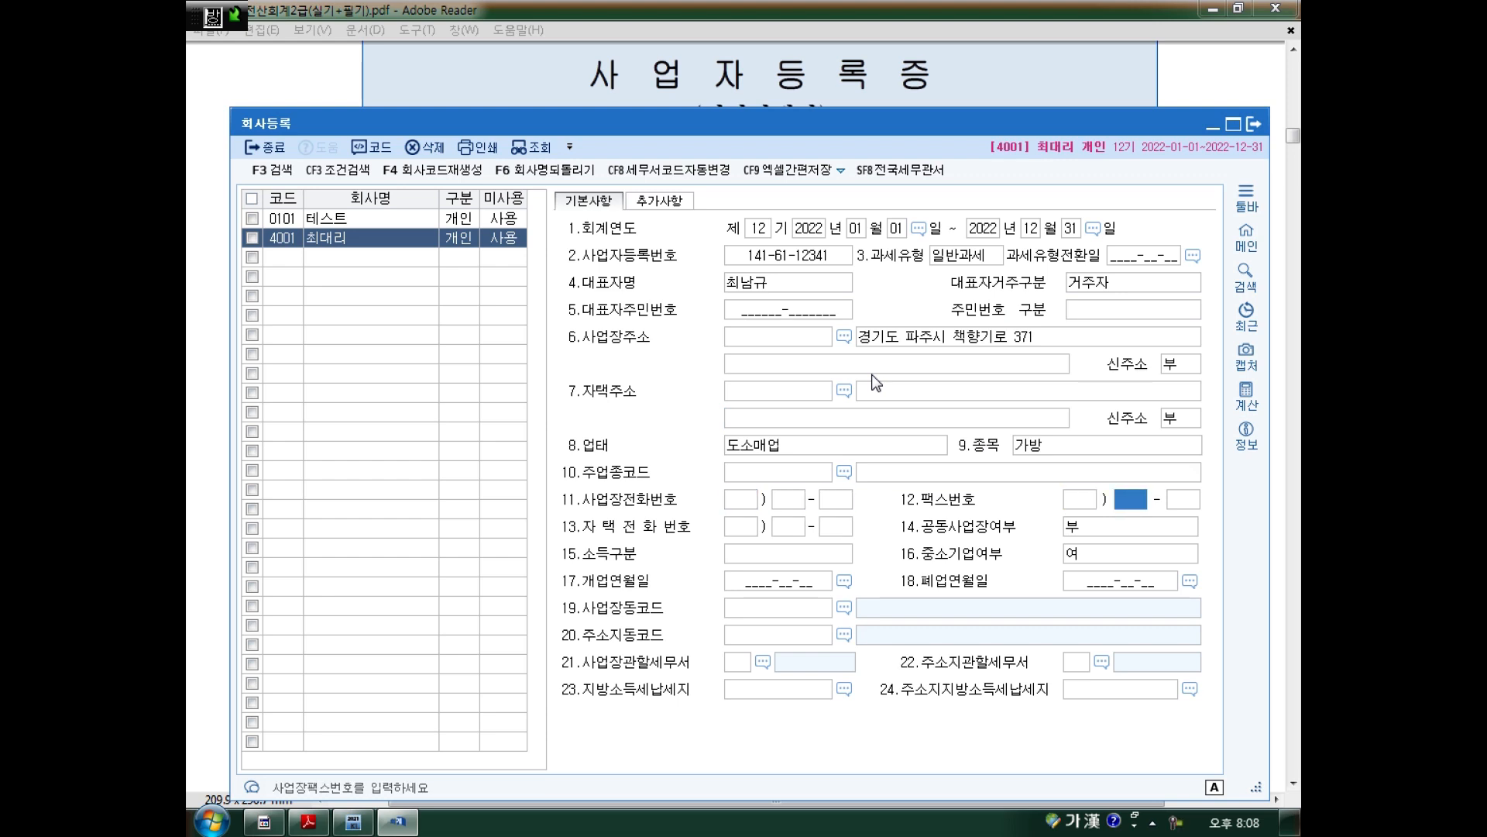
key("Return")
key("Return")
key("Return")
key("Return")
key("Return")
key("Return")
key("Return")
key("Return")
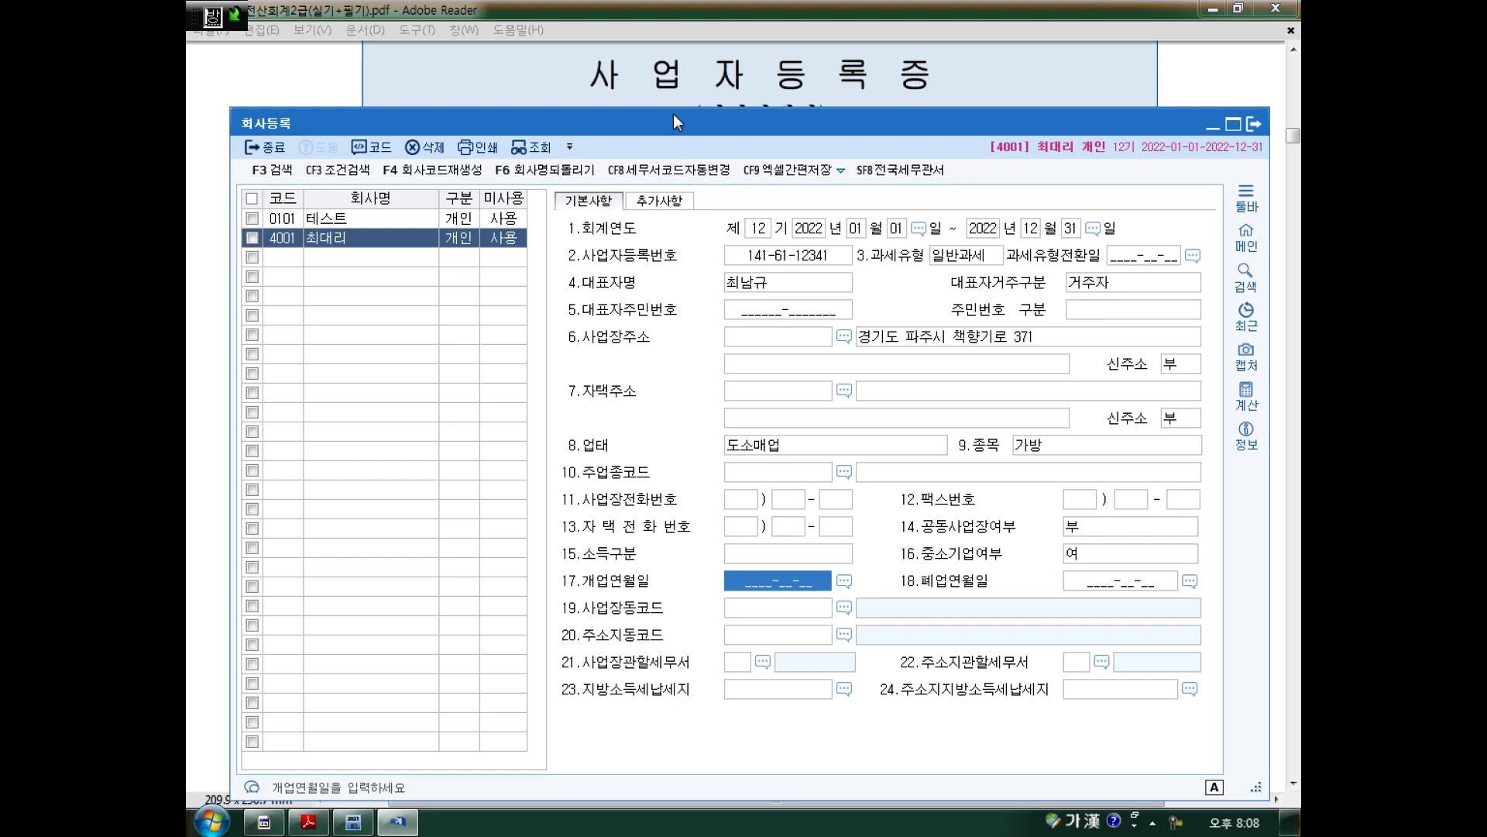
Set 소득구분 to 사업소득, keep 중소기업 여, and bring up the certificate.
key("shift+Tab")
key("shift+Tab")
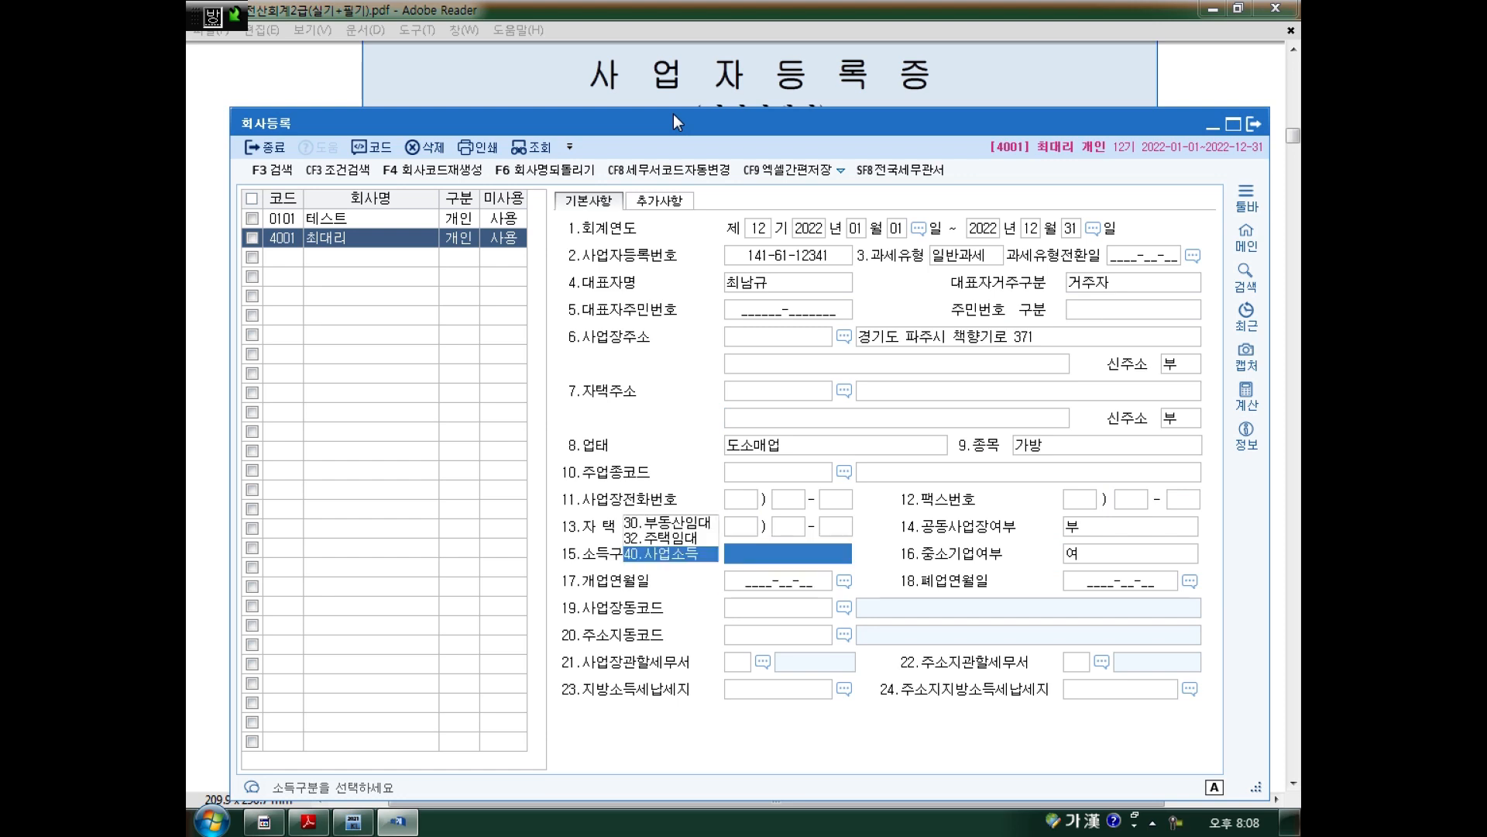
left_click(685, 556)
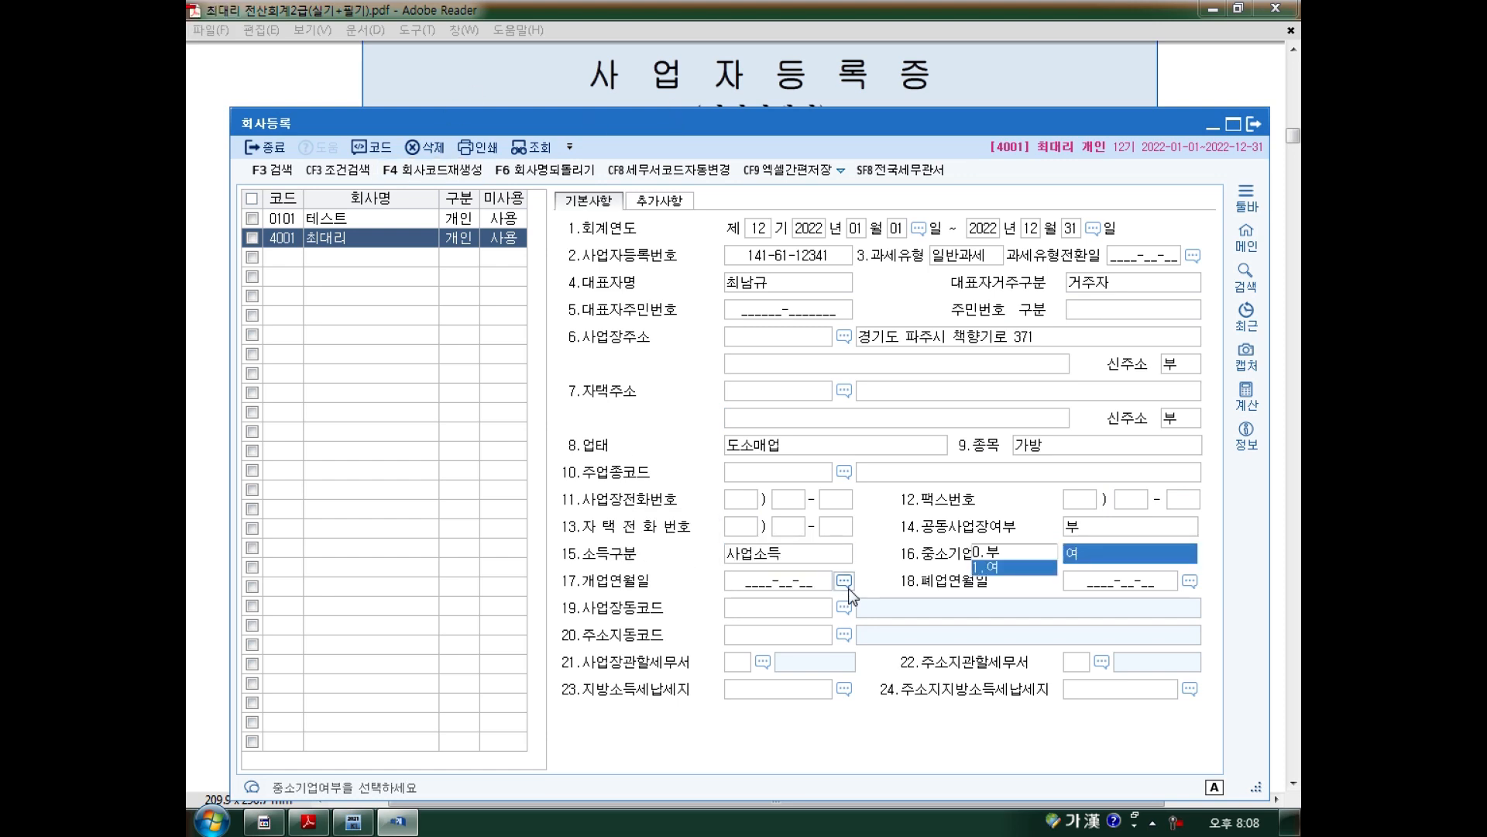
key("Return")
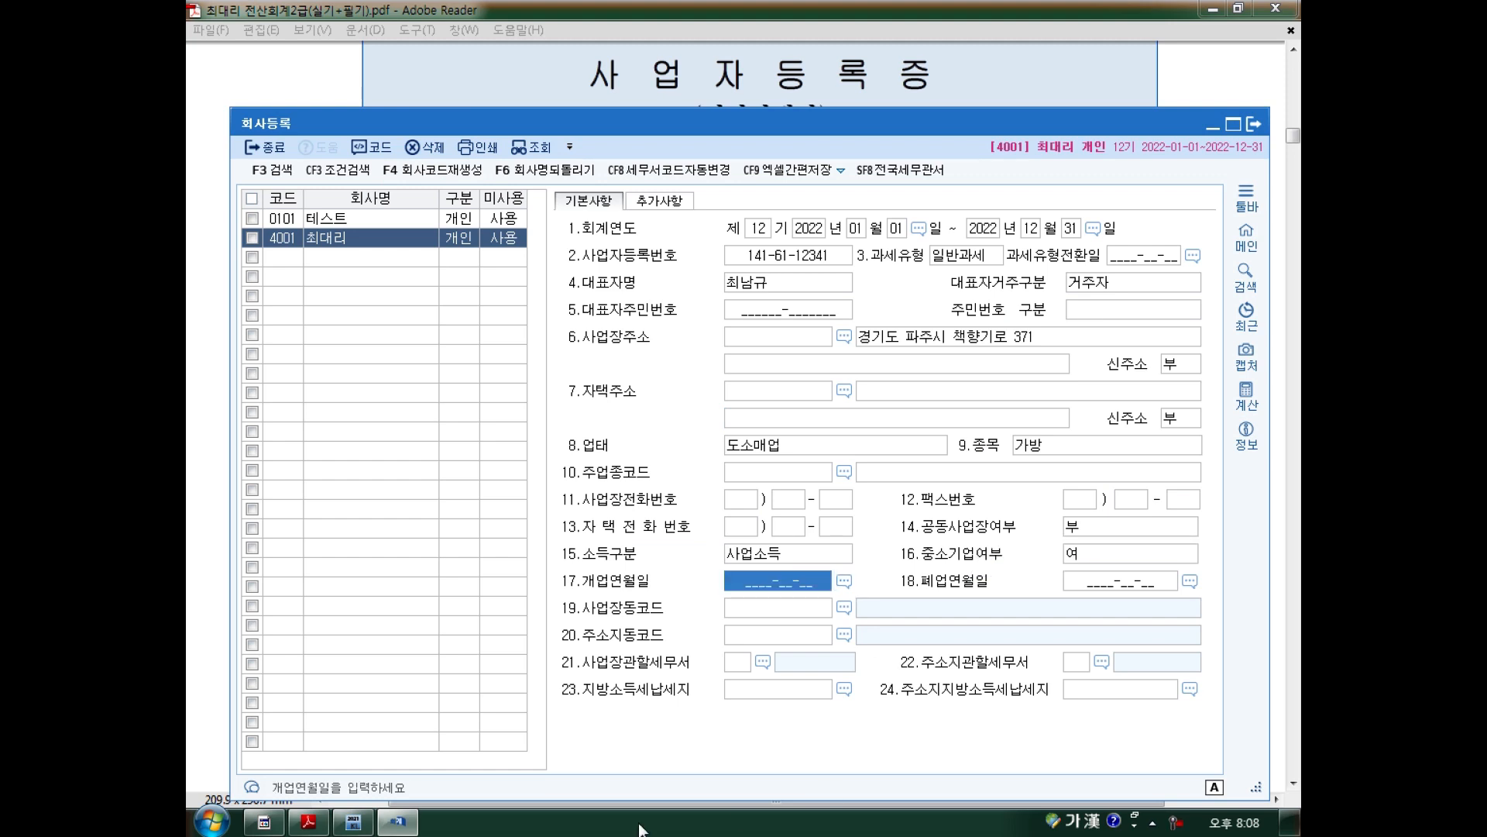
left_click(397, 821)
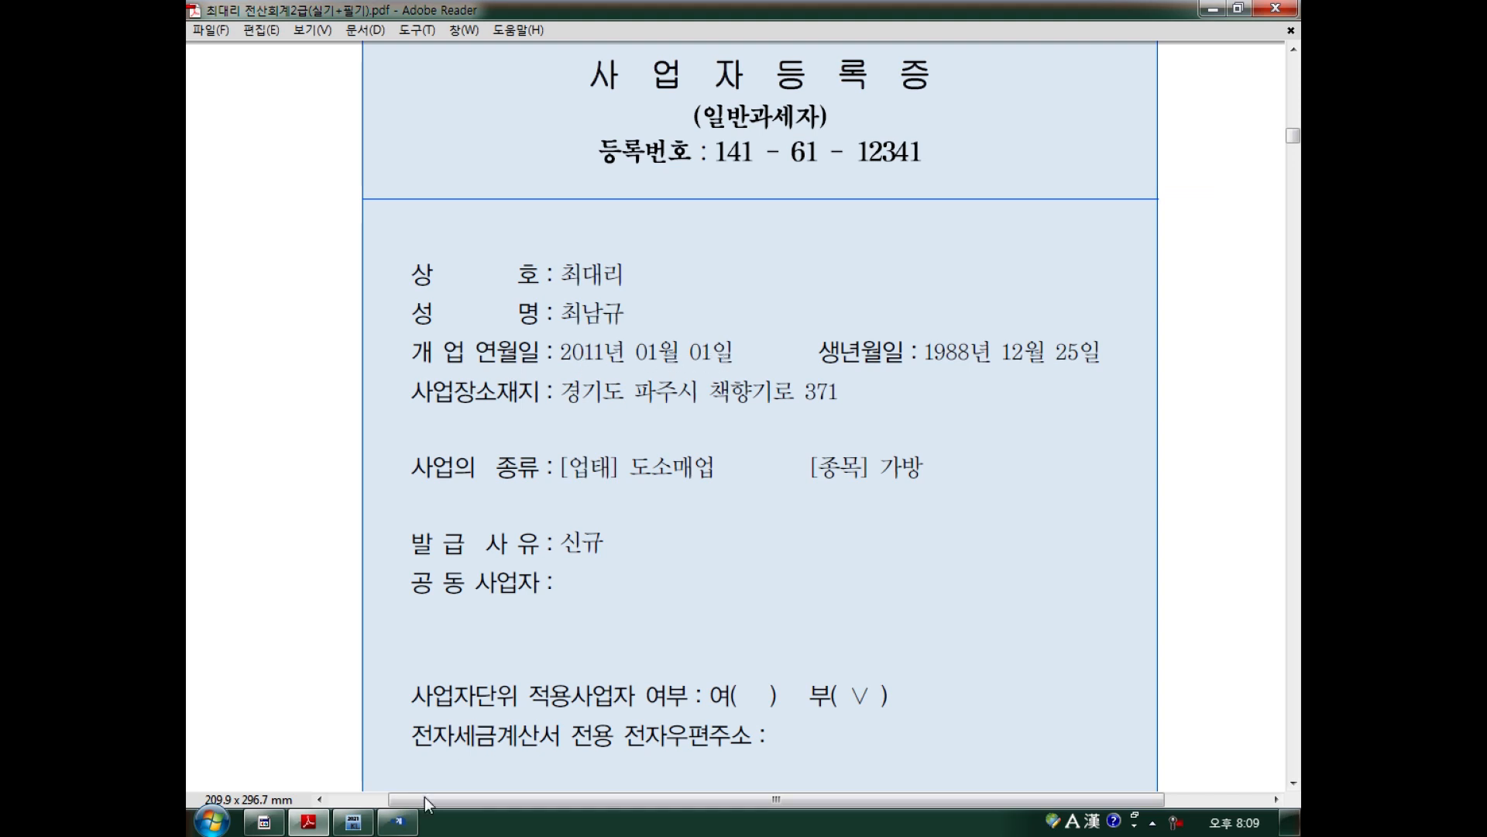
Enter opening date 2011-01-01 and advance to the business tax office field.
left_click(397, 821)
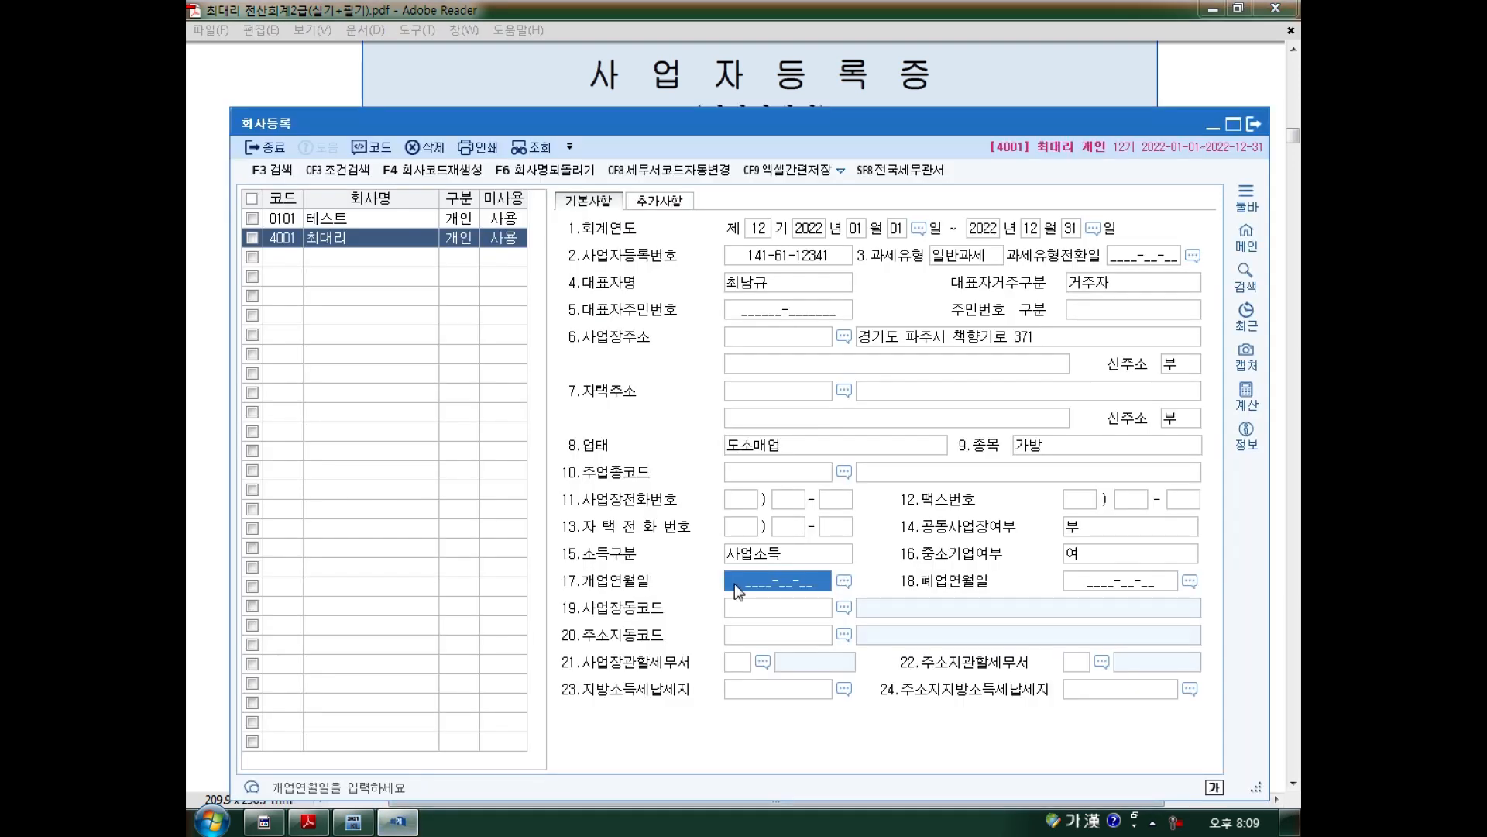
type("2011-01-01")
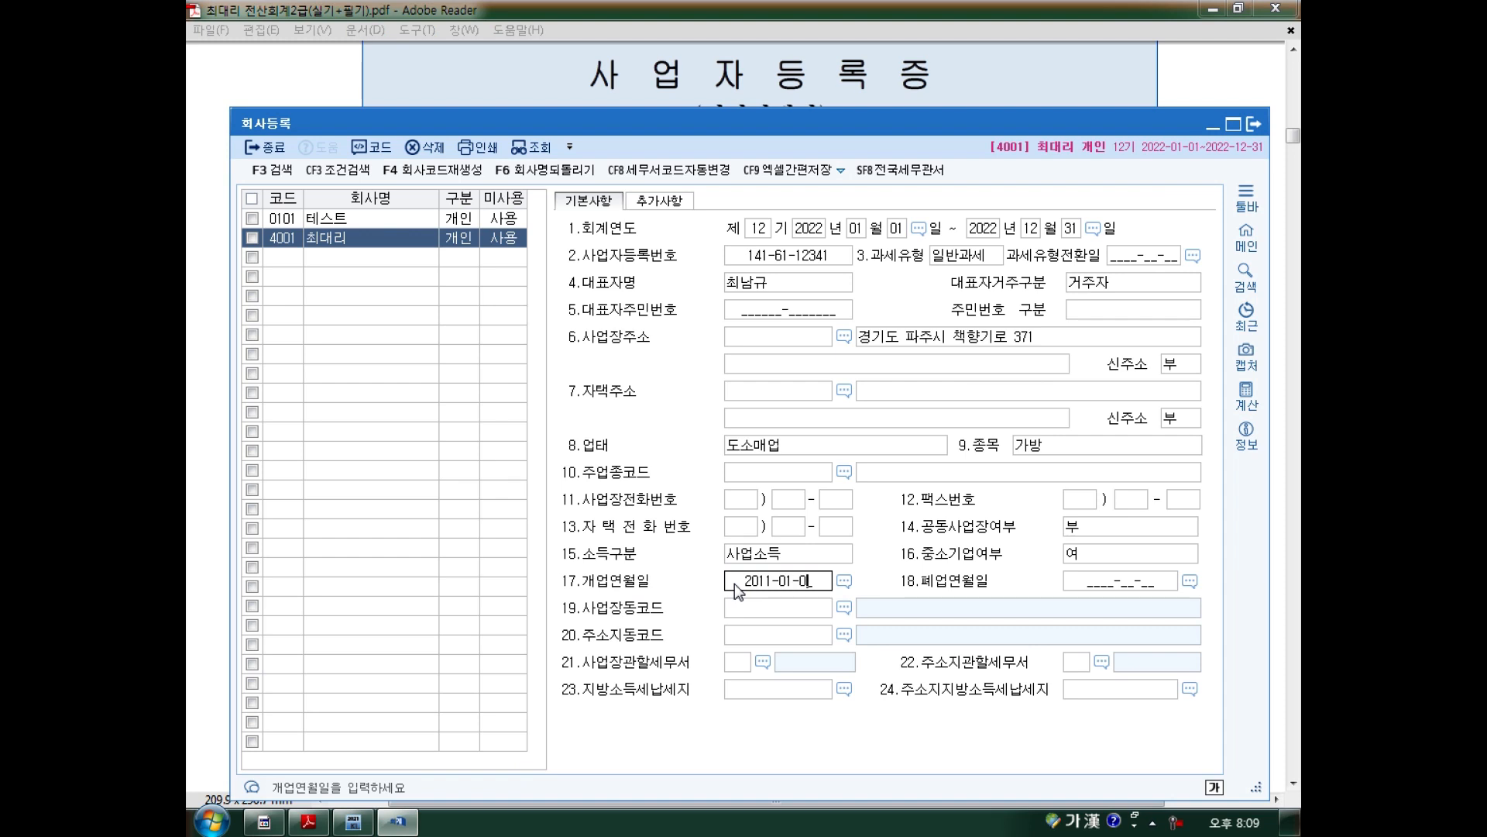
key("Return")
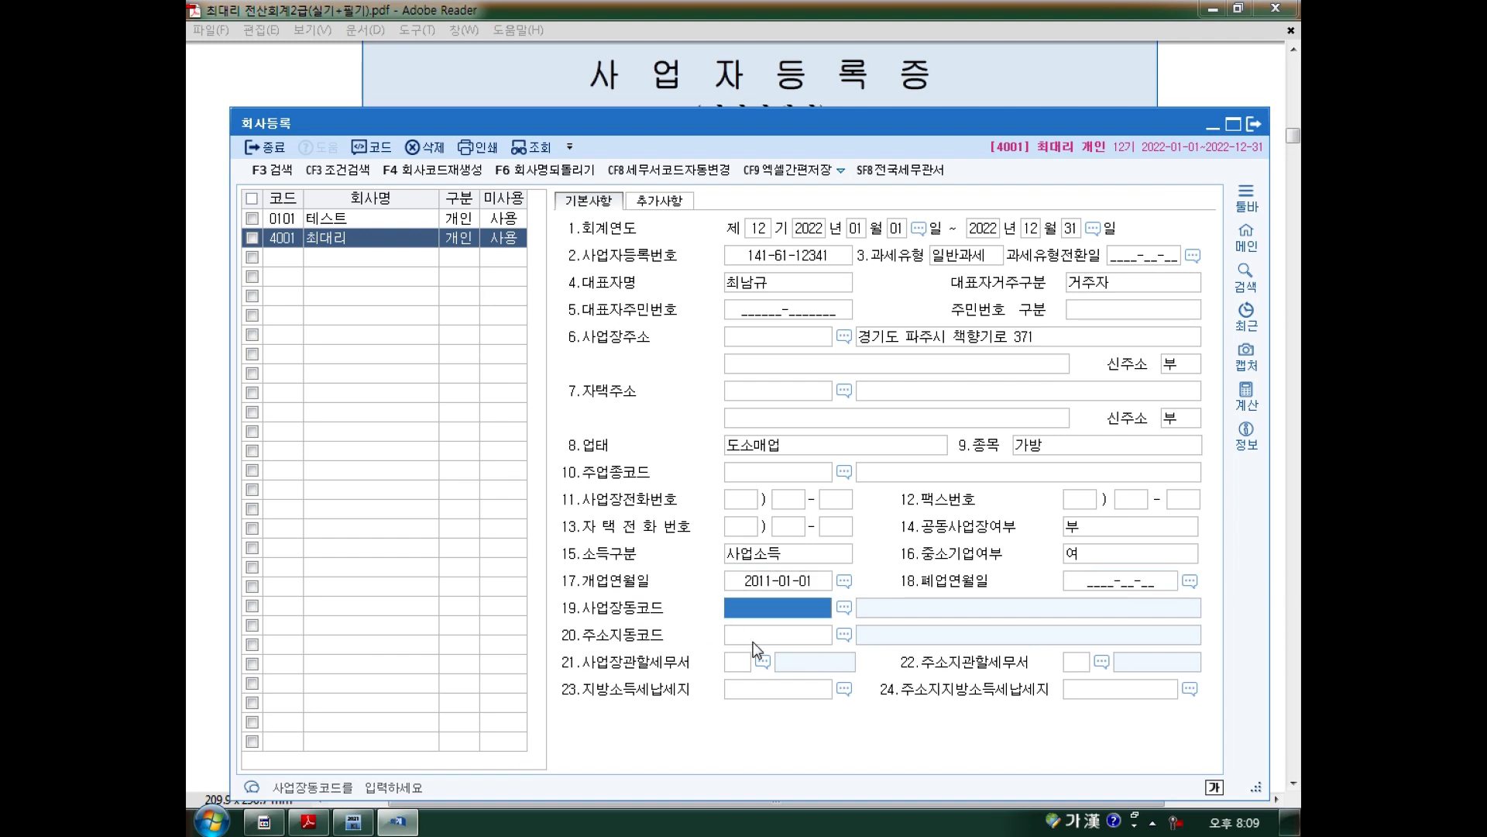
key("Return")
key("Return")
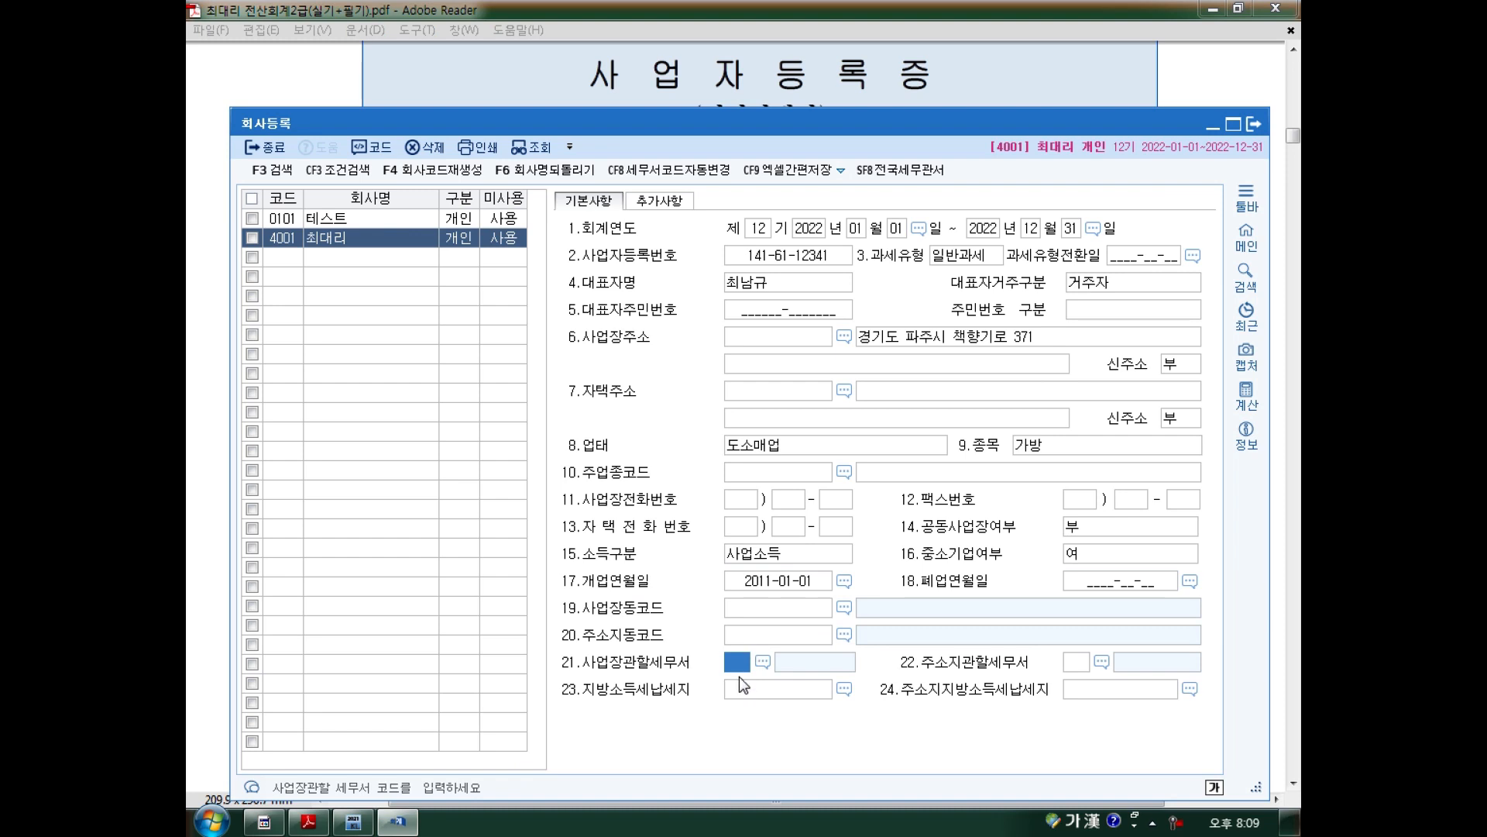
Look up the tax office on the certificate and set it to 141 파주.
left_click(308, 821)
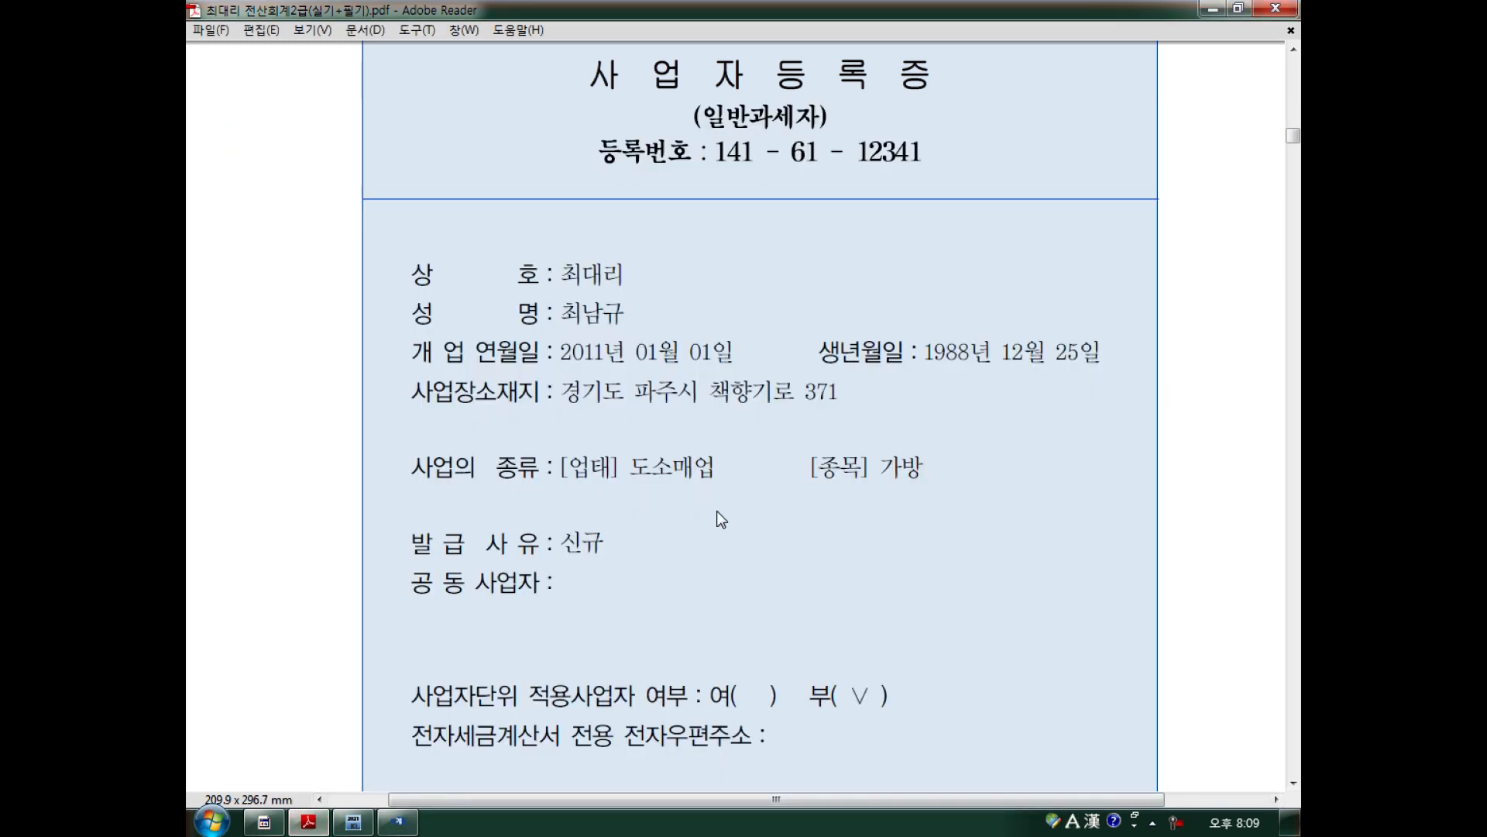
scroll(717, 511, "down", 3)
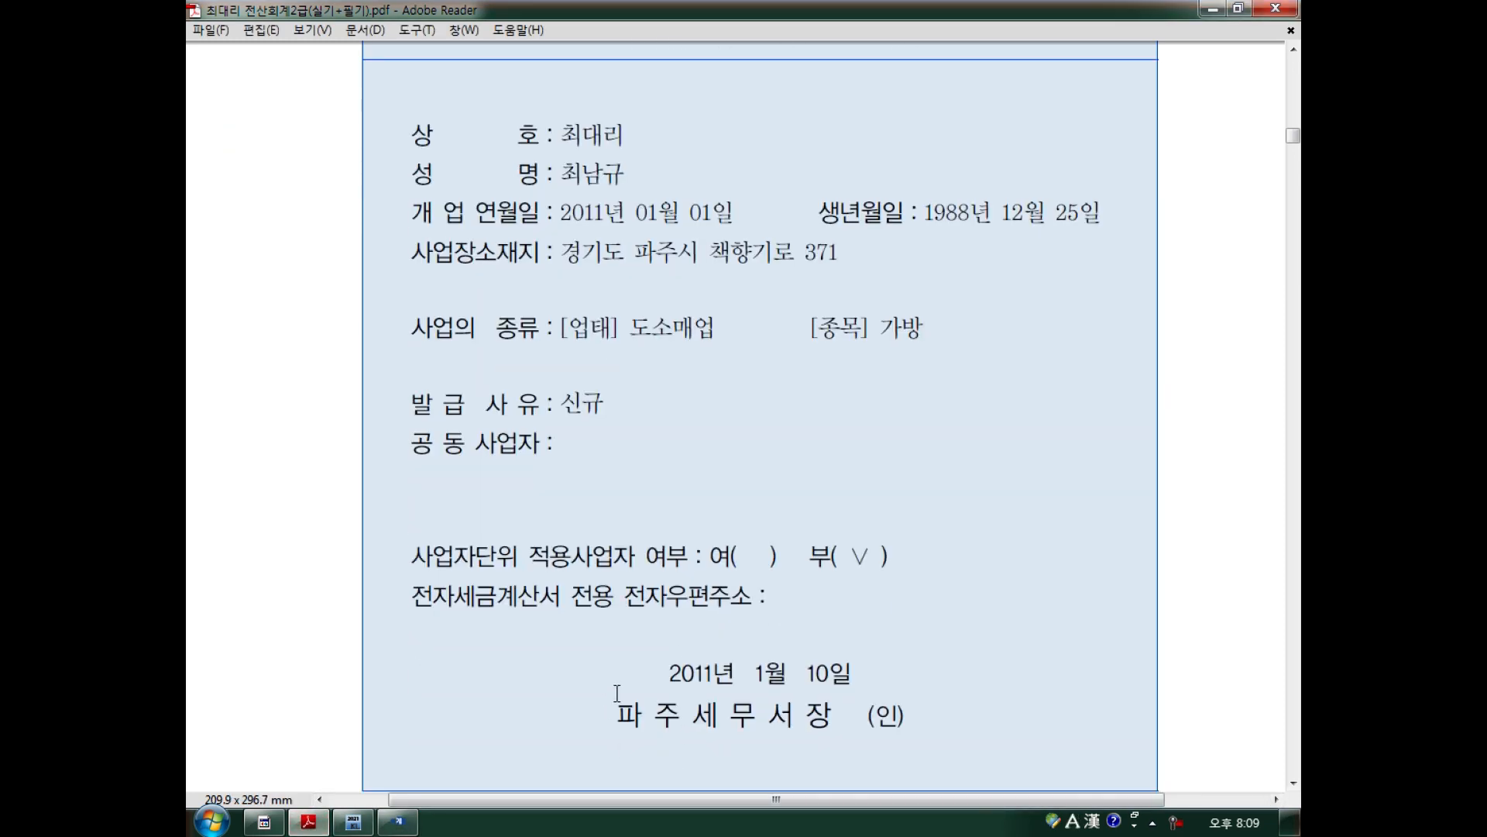
left_click(400, 824)
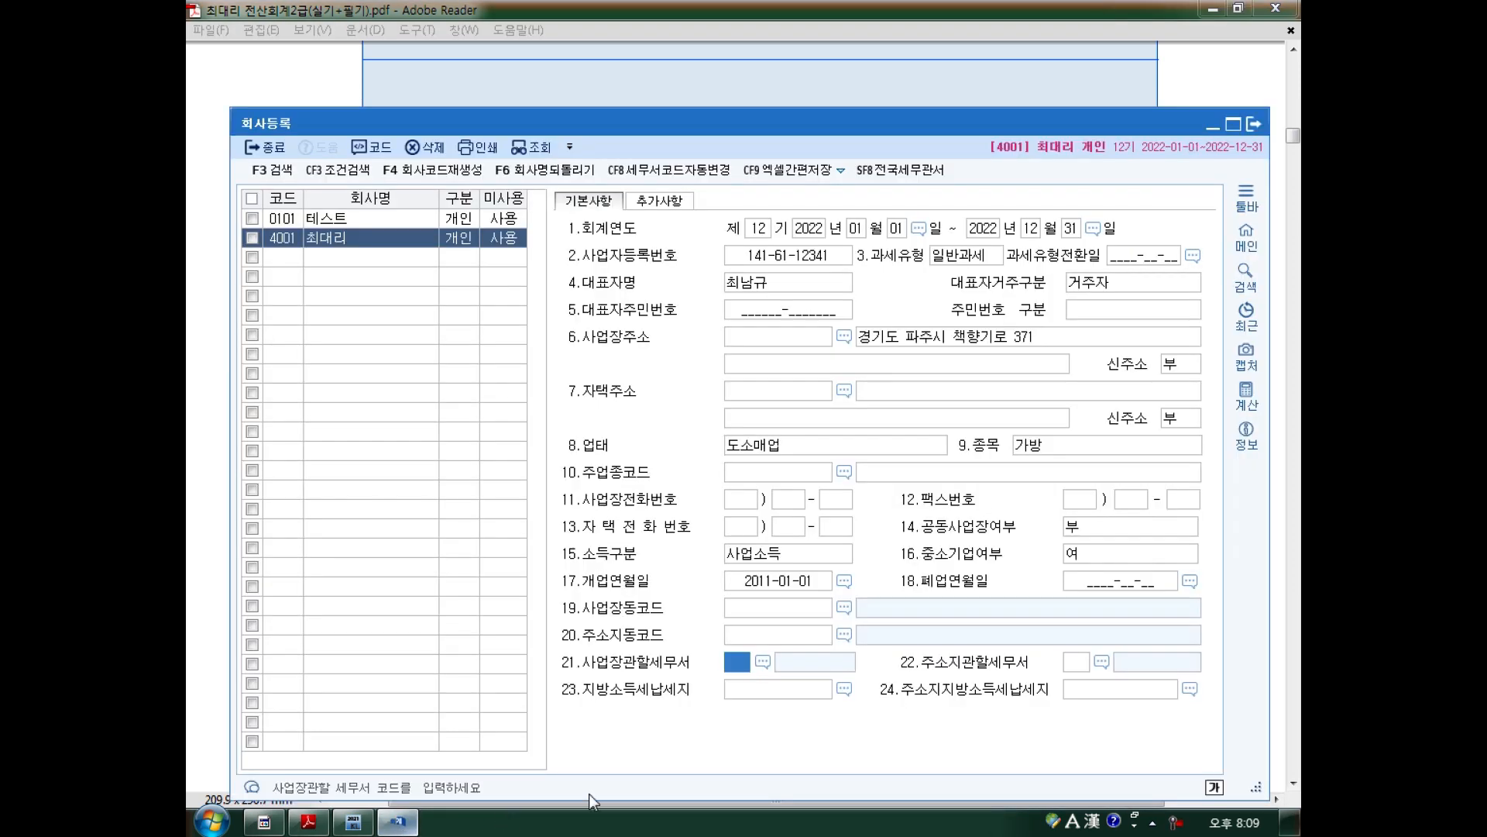
key("F2")
type("파주")
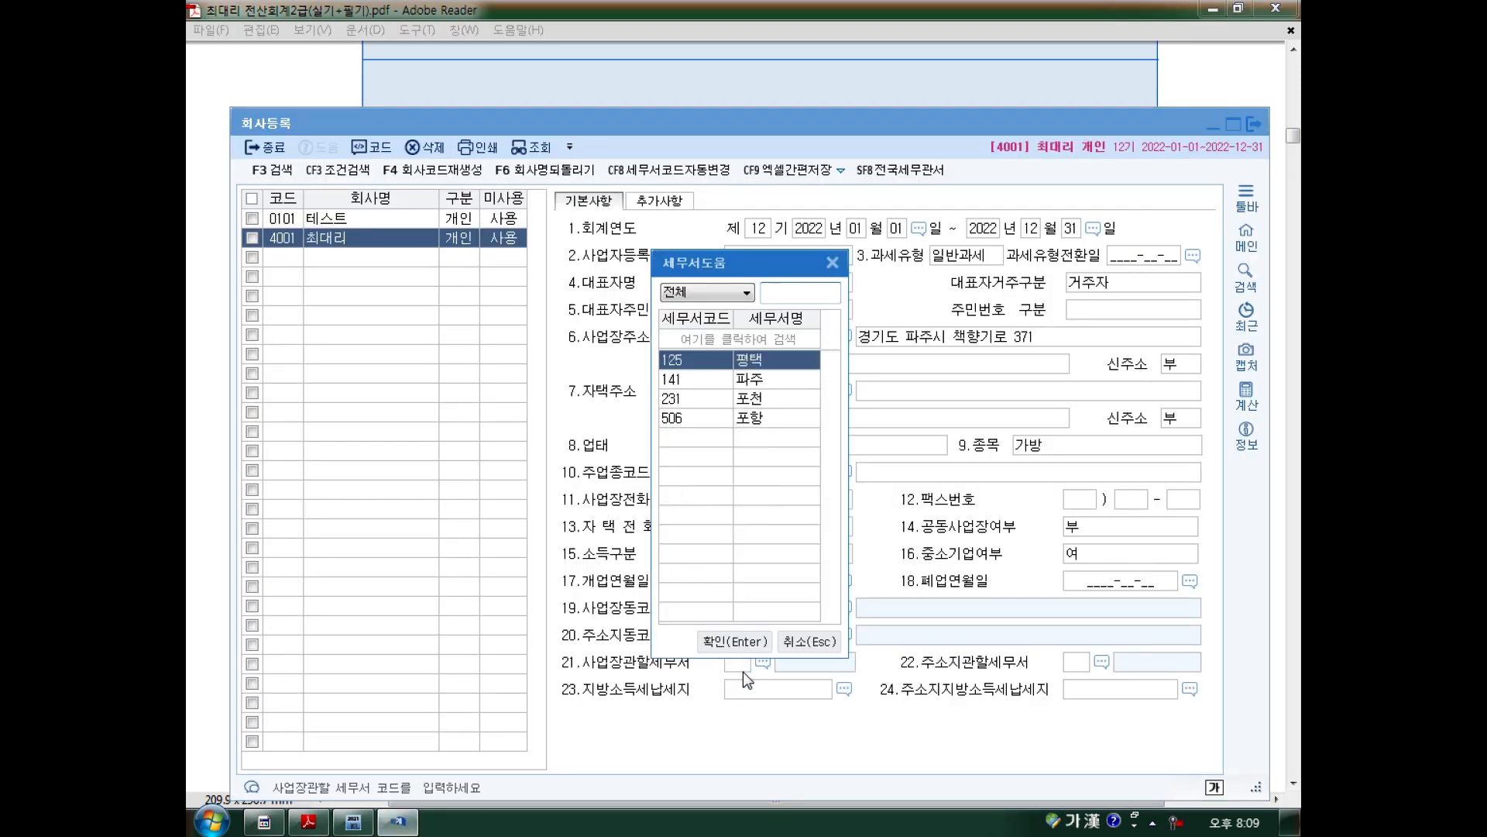
key("Return")
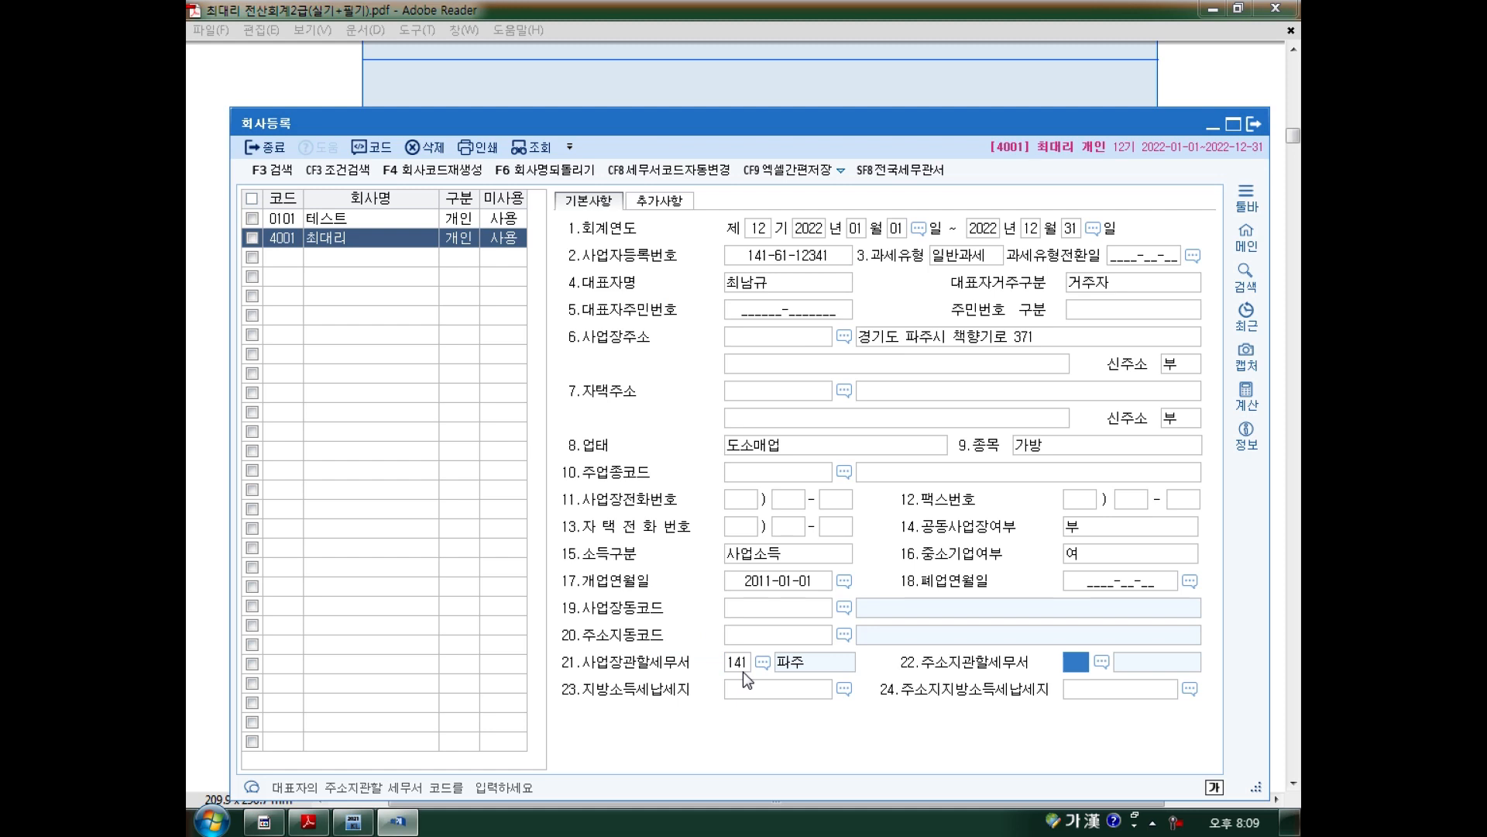
key("Return")
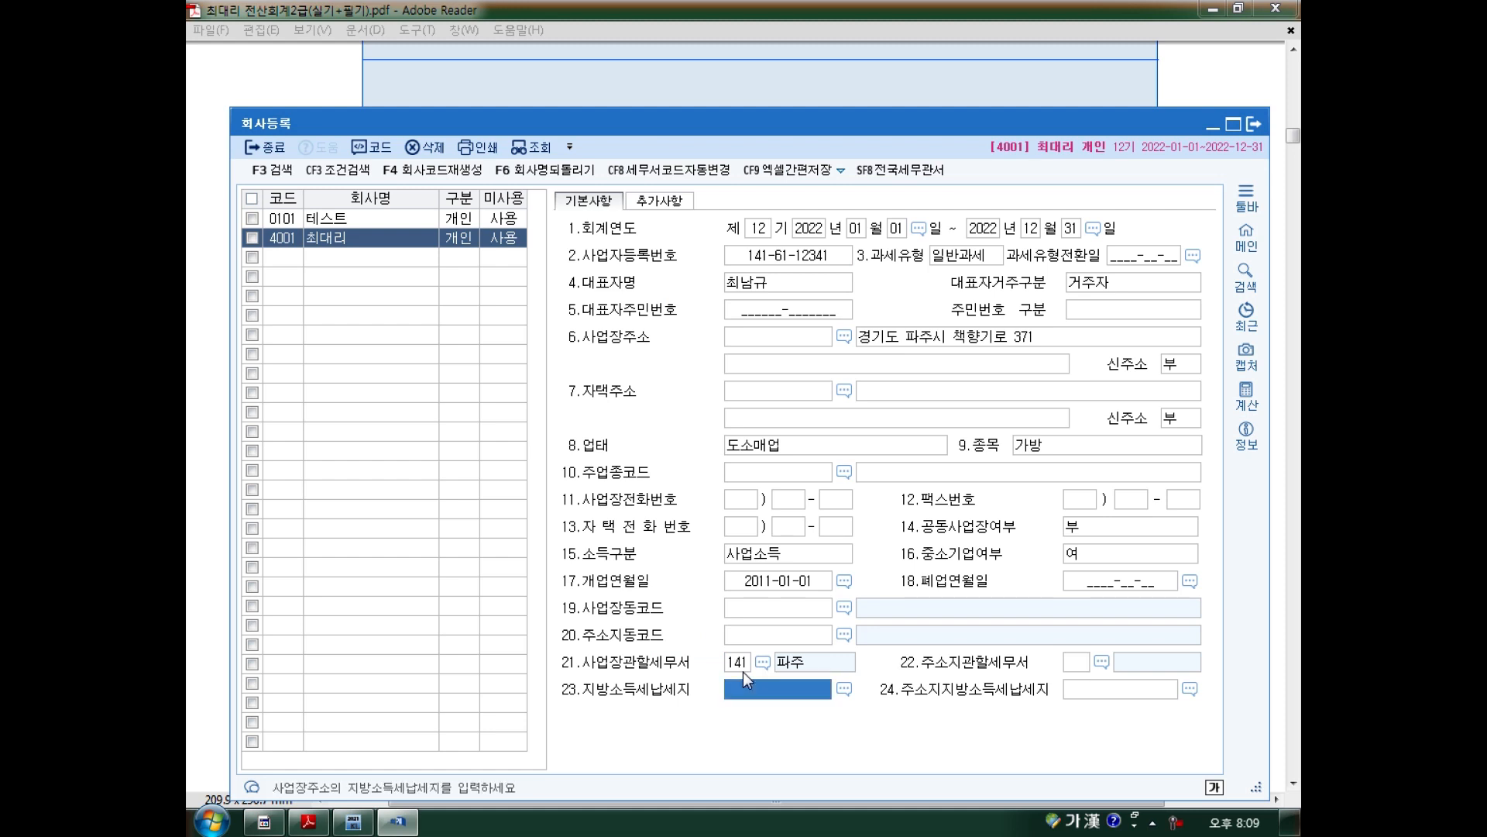
key("Return")
key("shift+Tab")
Scroll through the certificate PDF to review its details.
left_click(448, 96)
scroll(610, 408, "up", 3)
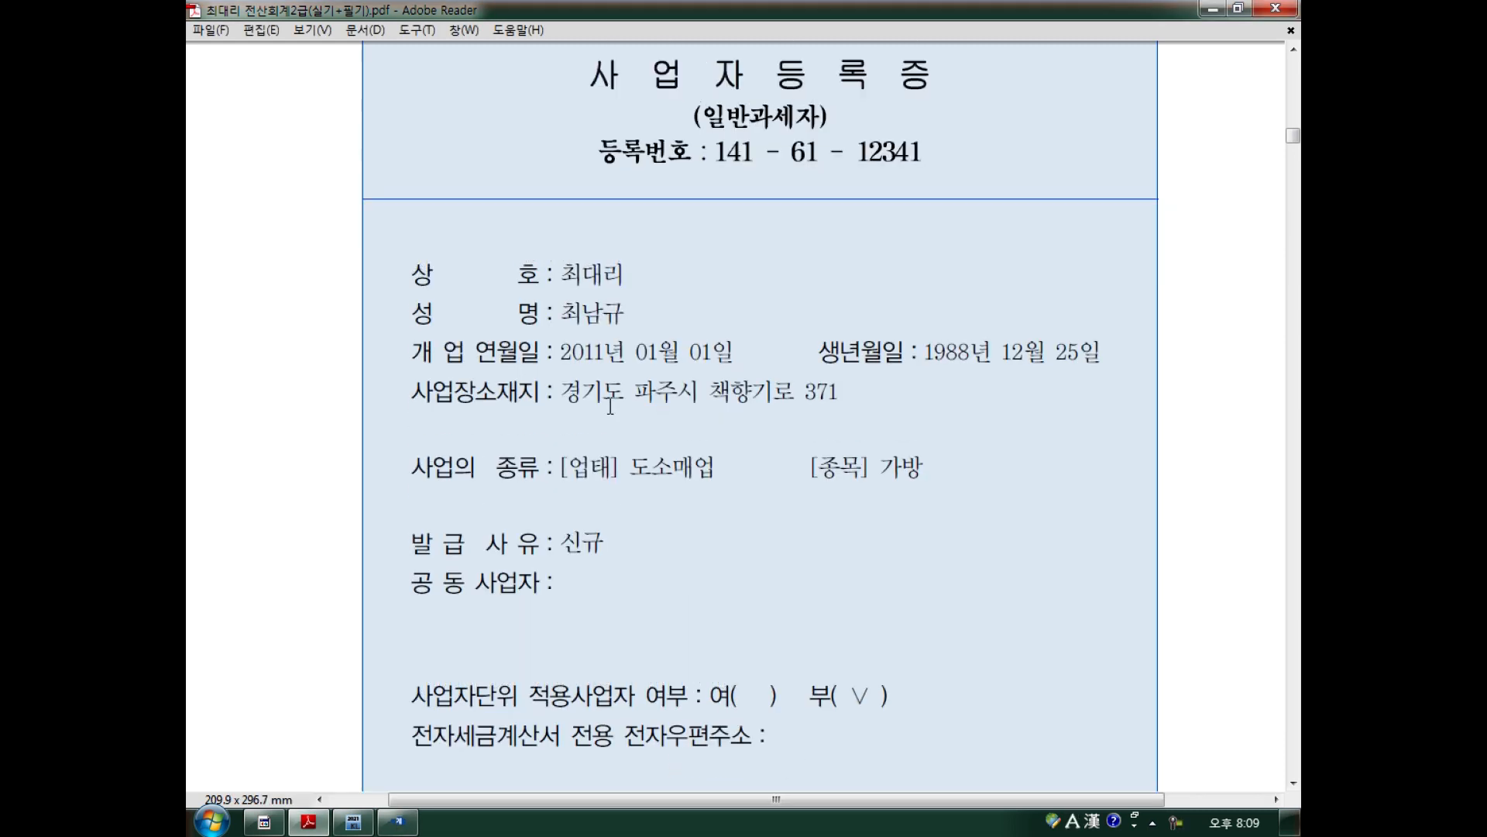
scroll(611, 407, "up", 1)
scroll(888, 272, "down", 3)
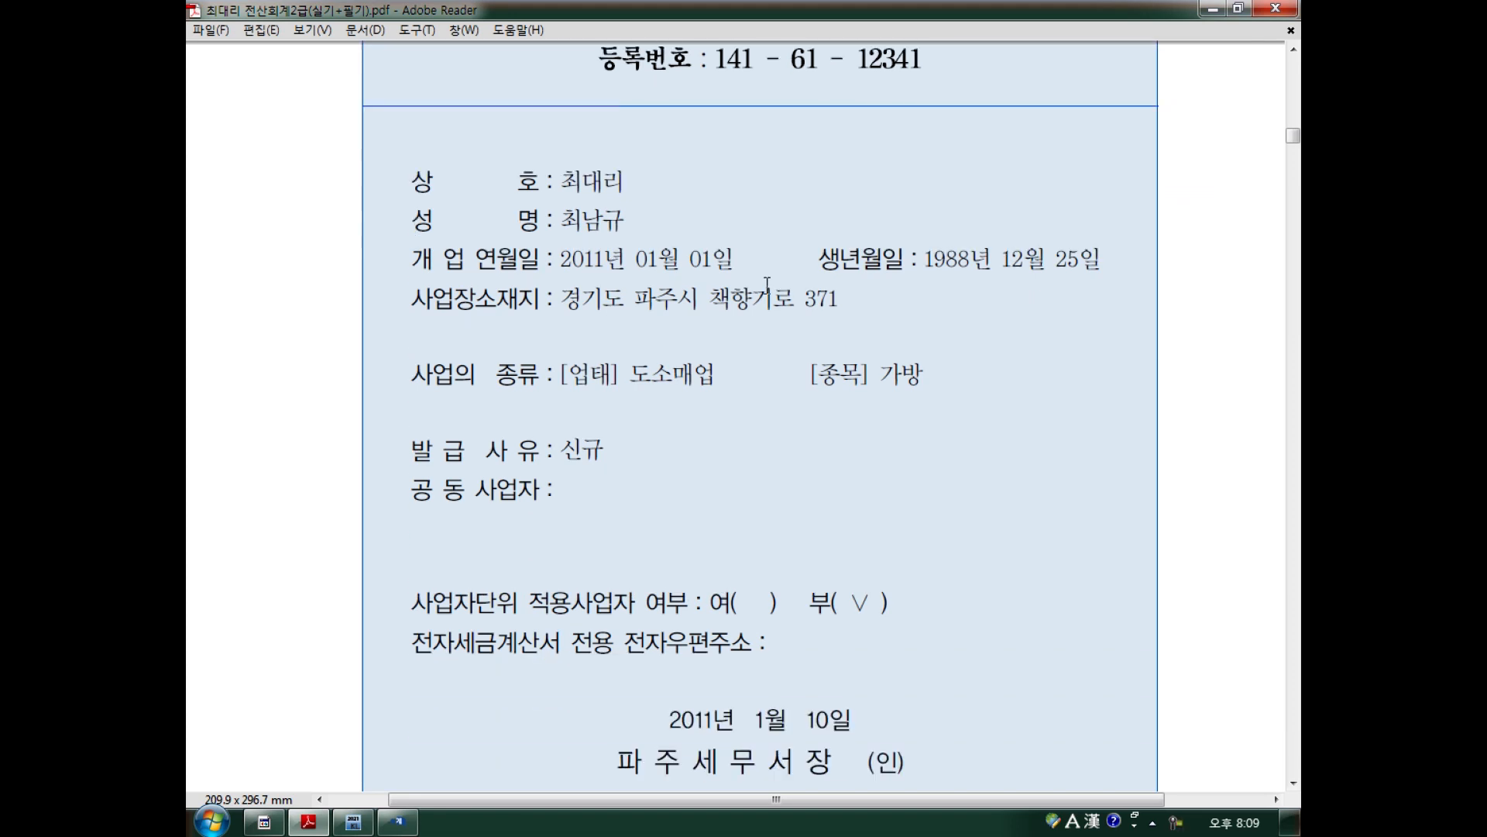
Step through the business phone and fax fields, then reselect company 4001.
left_click(416, 825)
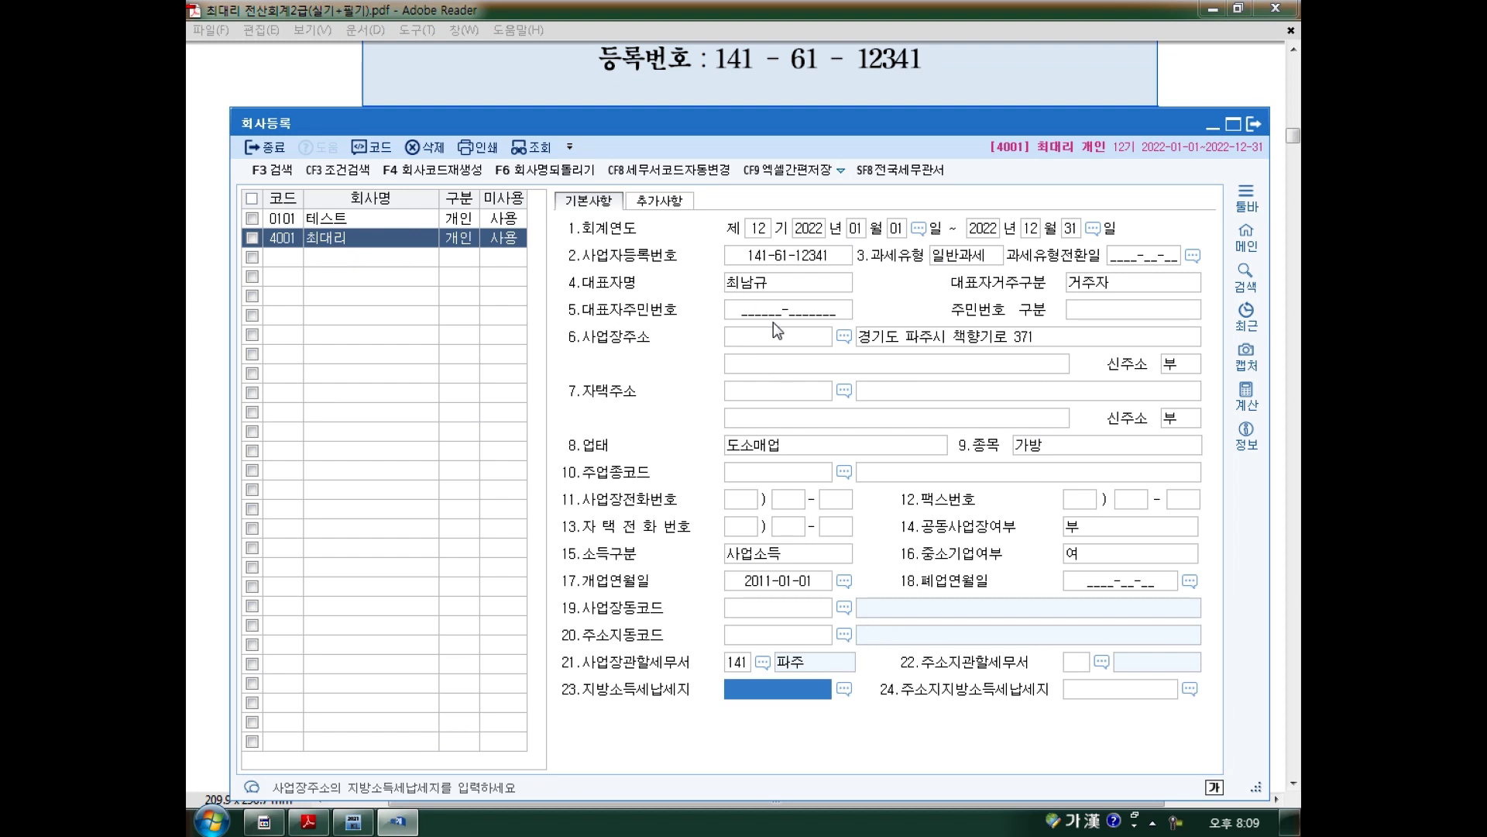
left_click(741, 501)
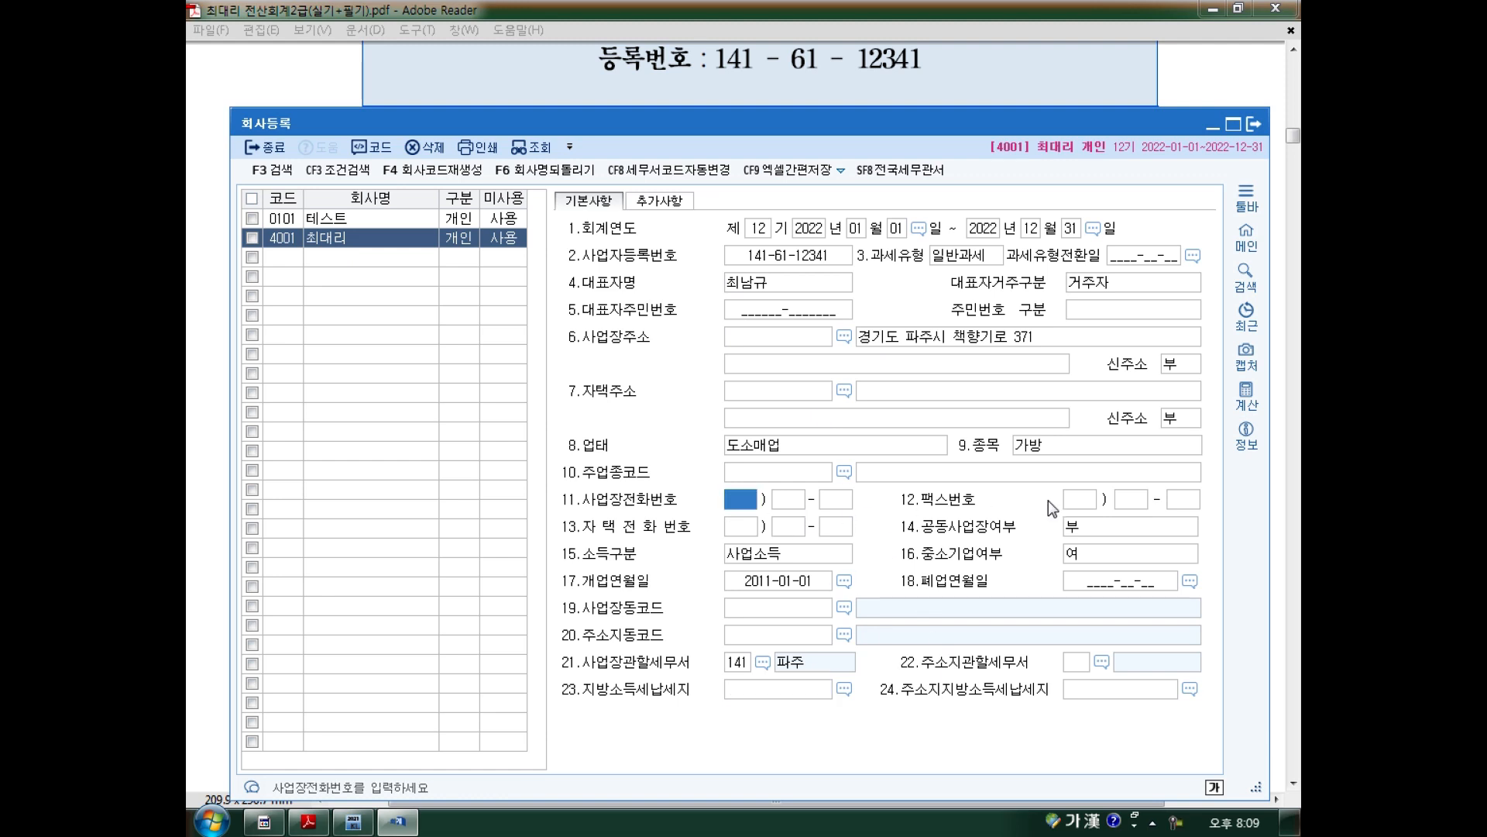
left_click(1077, 499)
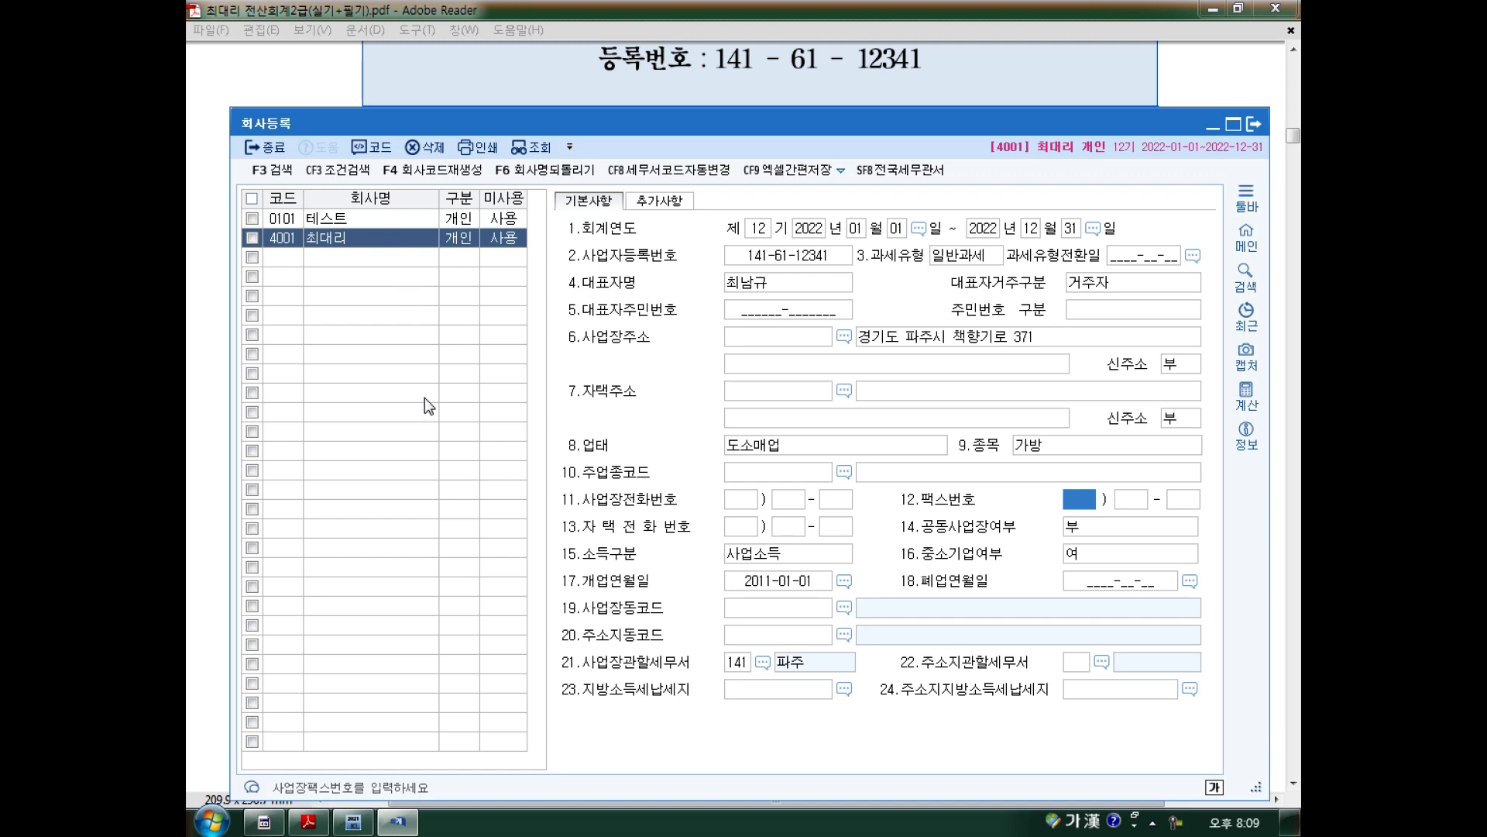
left_click(292, 243)
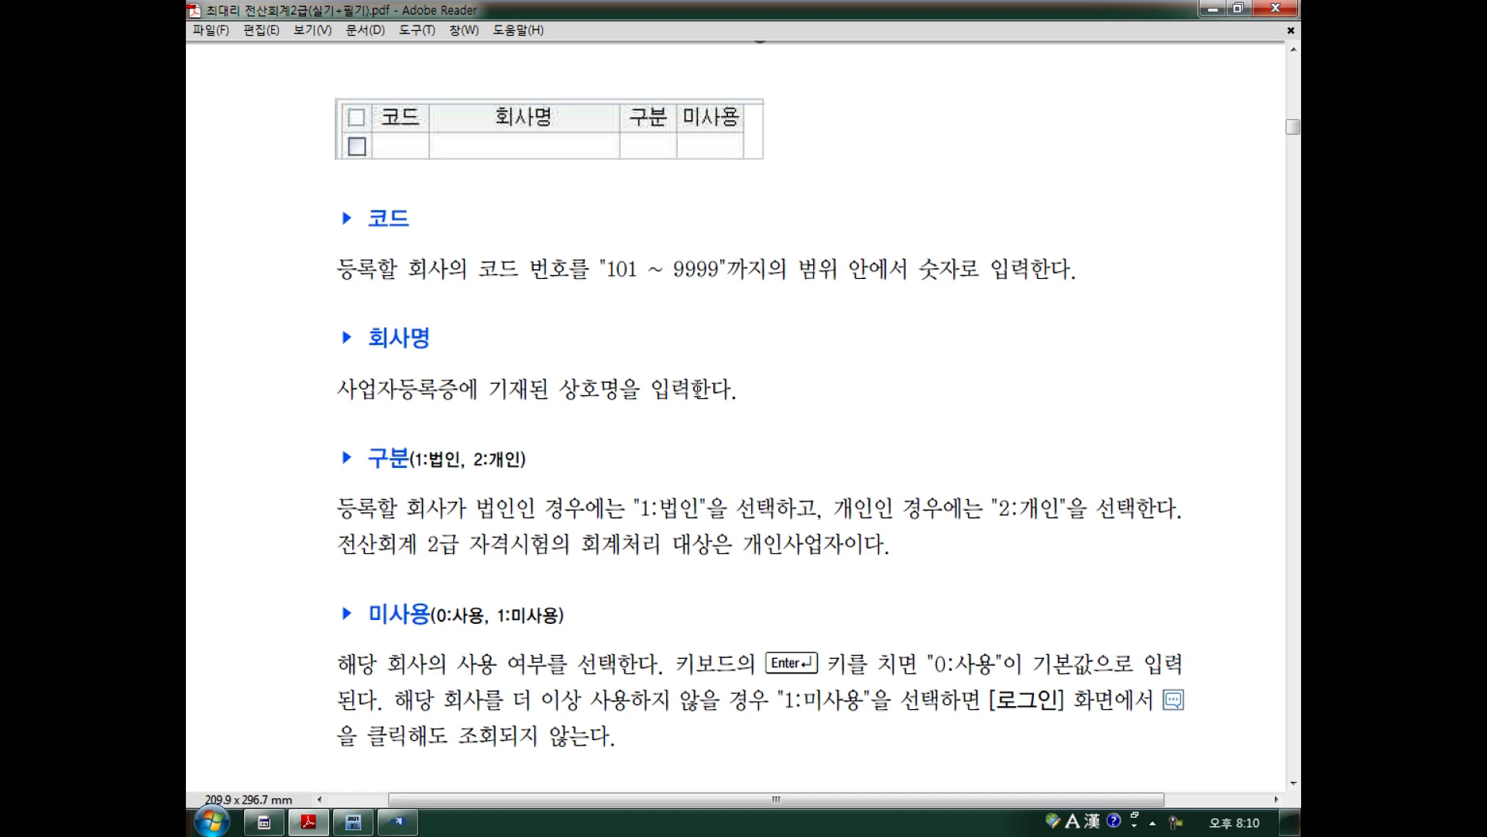
left_click(397, 821)
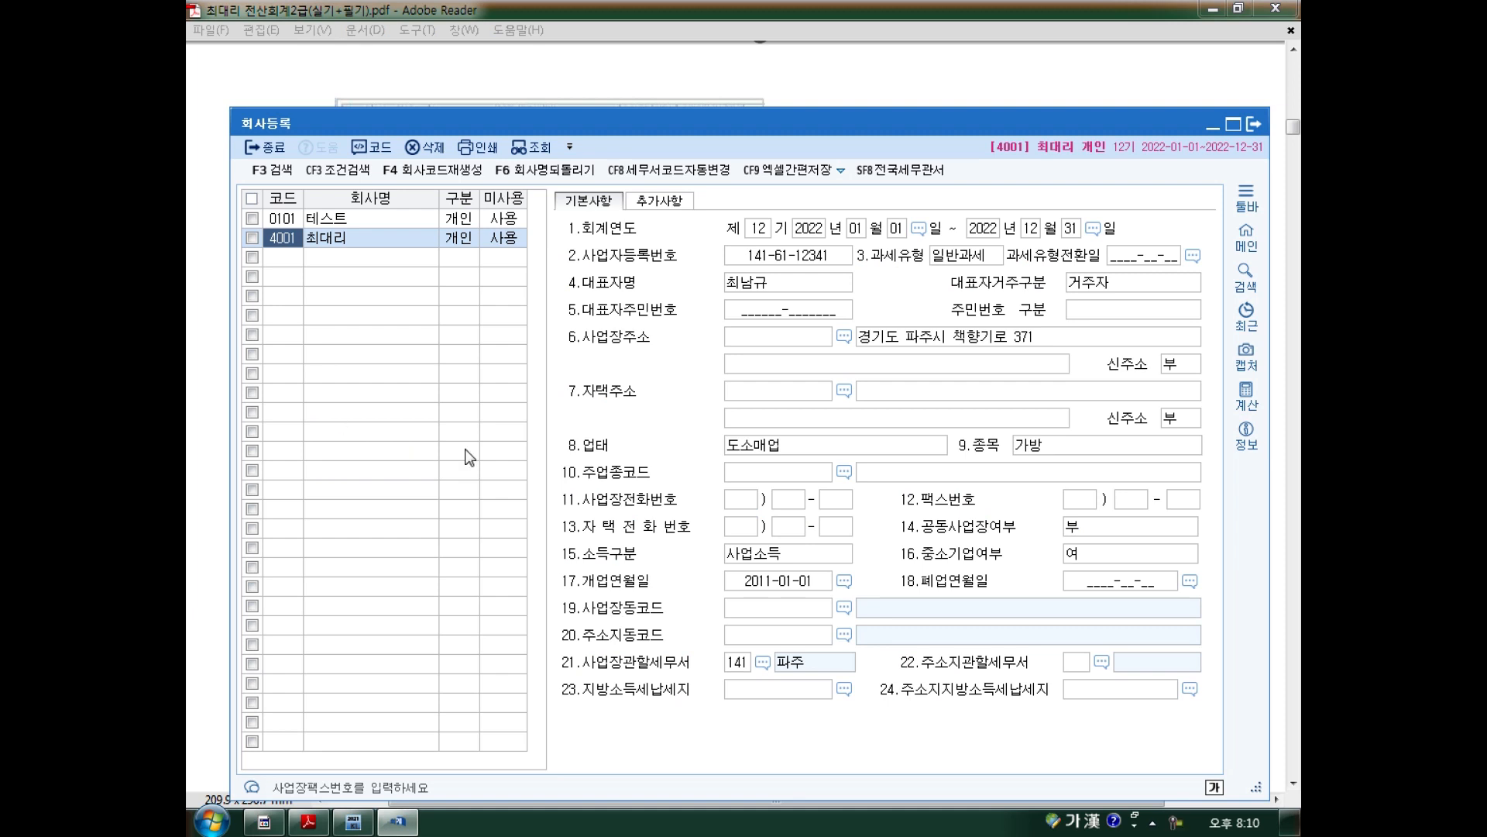
left_click_drag(699, 126, 700, 94)
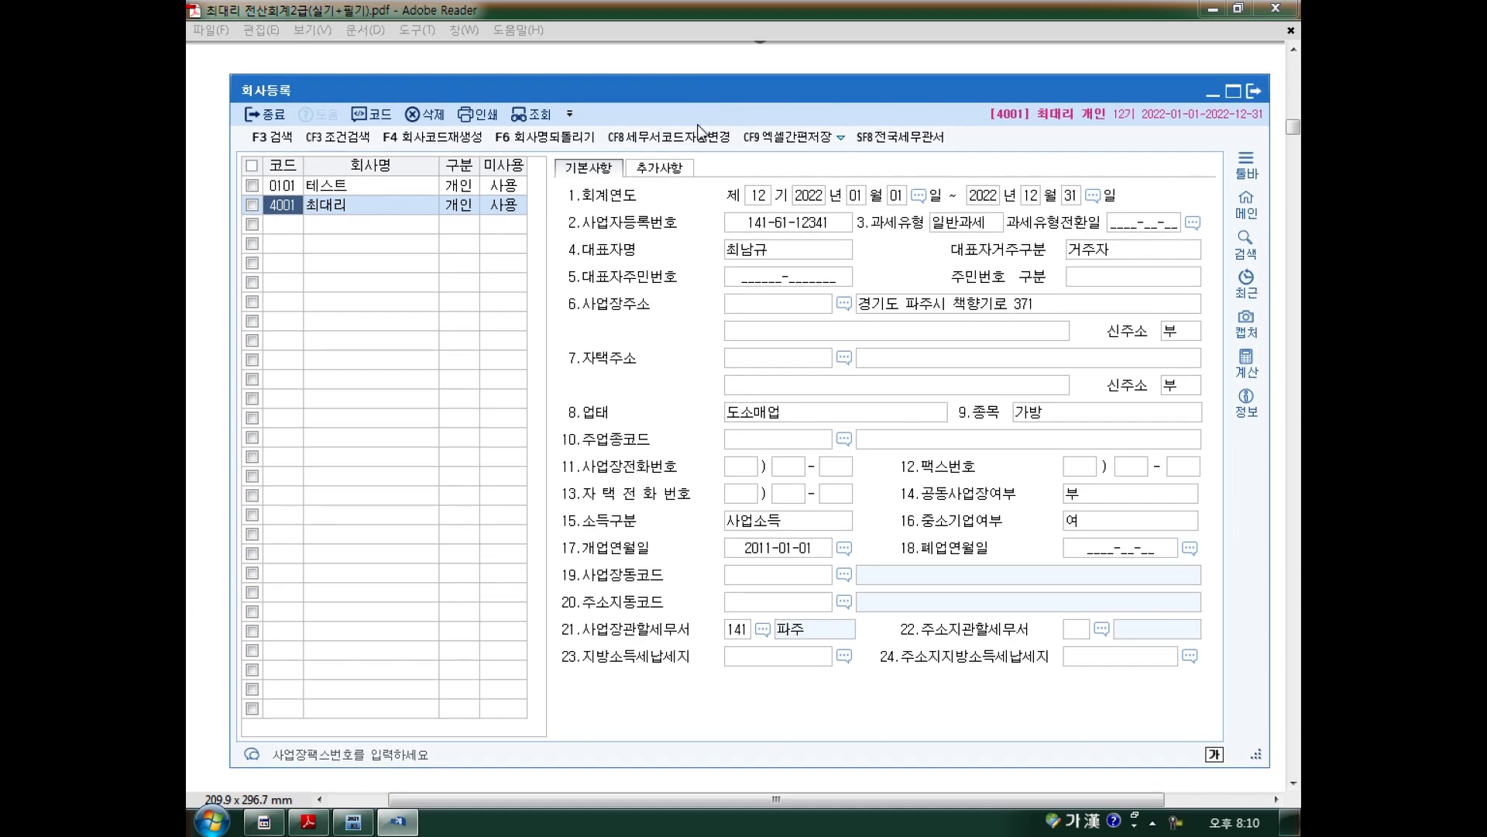
mouse_move(287, 243)
left_mouse_down()
mouse_move(300, 240)
mouse_move(295, 220)
left_mouse_up()
left_click_drag(266, 292, 265, 307)
left_click_drag(277, 296, 286, 309)
mouse_move(291, 300)
left_mouse_down()
mouse_move(373, 311)
mouse_move(324, 290)
left_mouse_up()
left_click_drag(272, 239, 293, 255)
left_click_drag(268, 255, 288, 236)
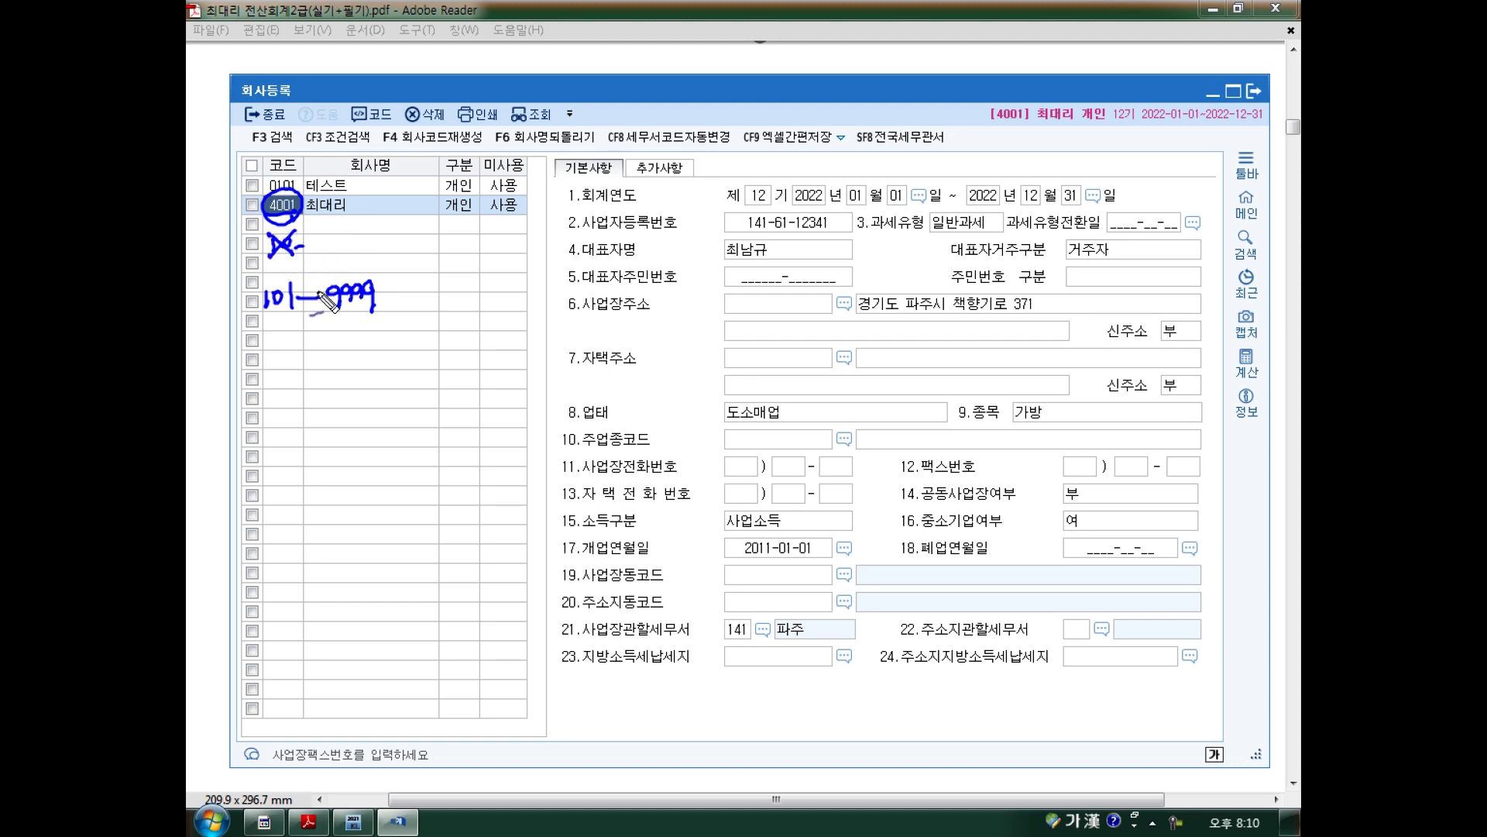
key("e")
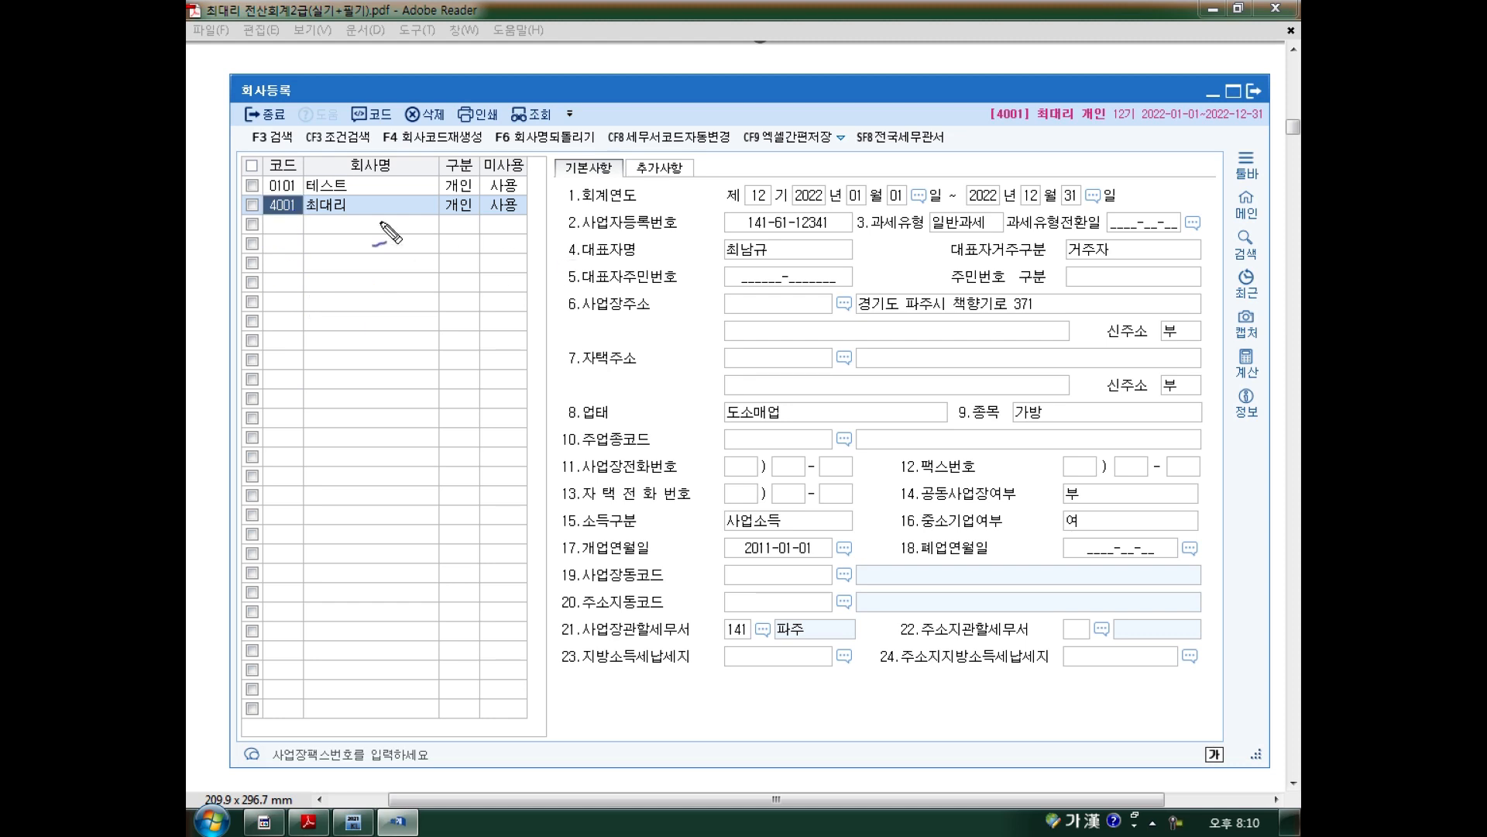
left_click_drag(309, 217, 351, 216)
mouse_move(469, 199)
left_mouse_down()
mouse_move(471, 220)
mouse_move(521, 220)
left_mouse_up()
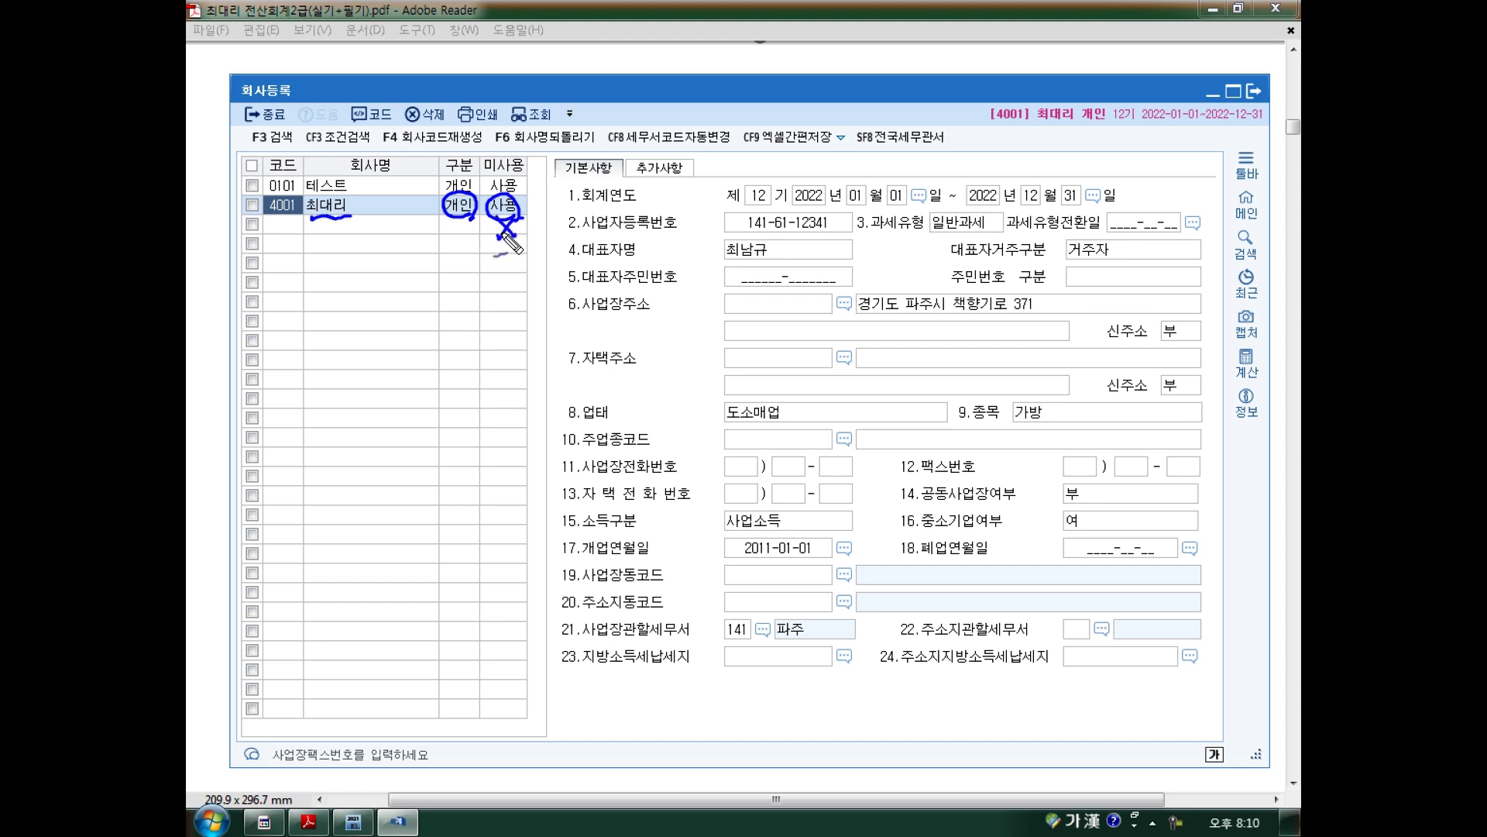
key("e")
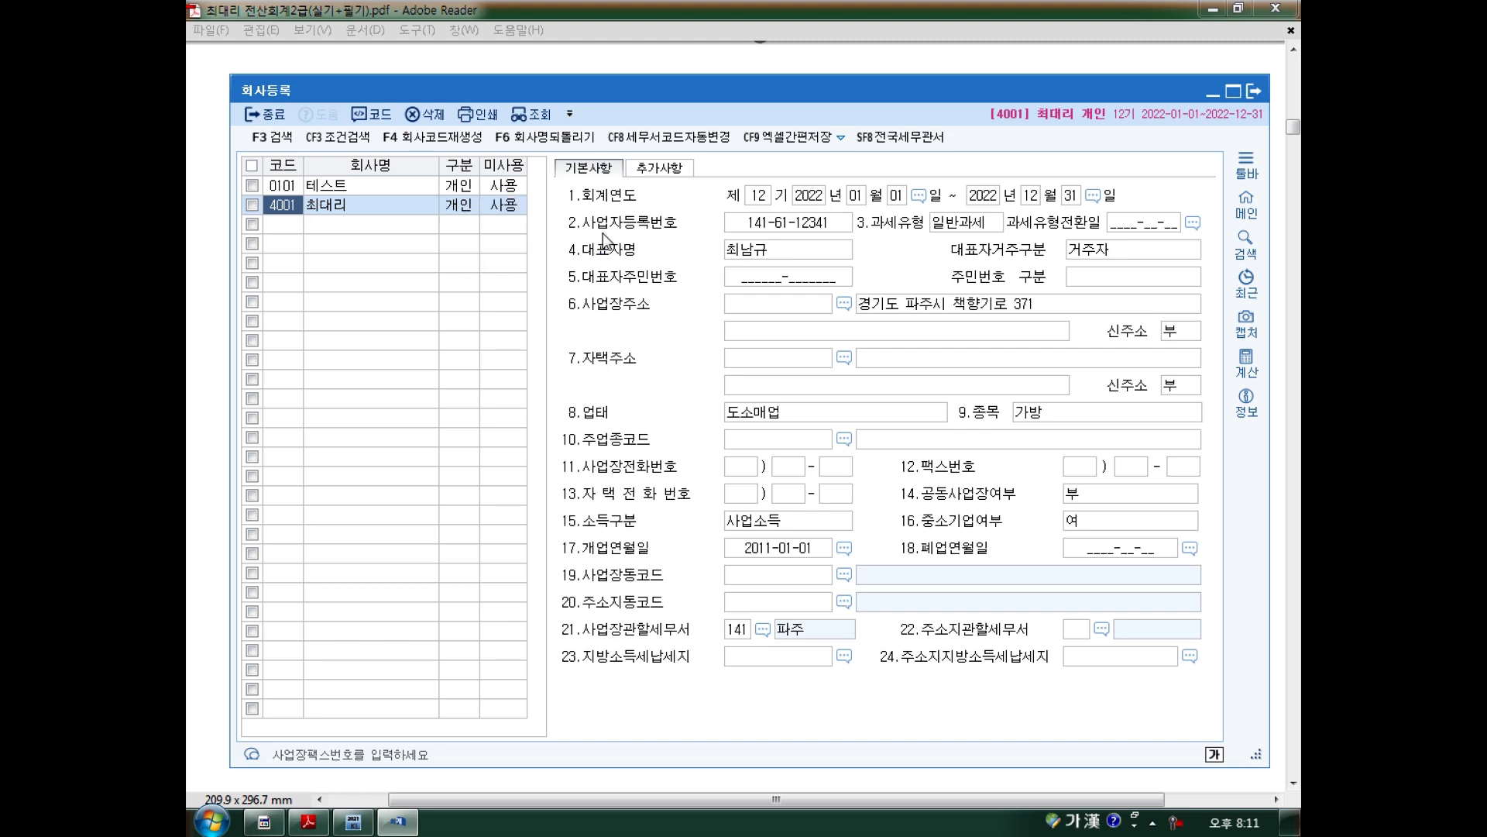
left_click_drag(568, 208, 636, 207)
mouse_move(802, 174)
left_mouse_down()
mouse_move(798, 215)
mouse_move(904, 205)
left_mouse_up()
left_click_drag(1024, 206, 1079, 214)
mouse_move(758, 214)
left_mouse_down()
mouse_move(734, 185)
mouse_move(759, 211)
left_mouse_up()
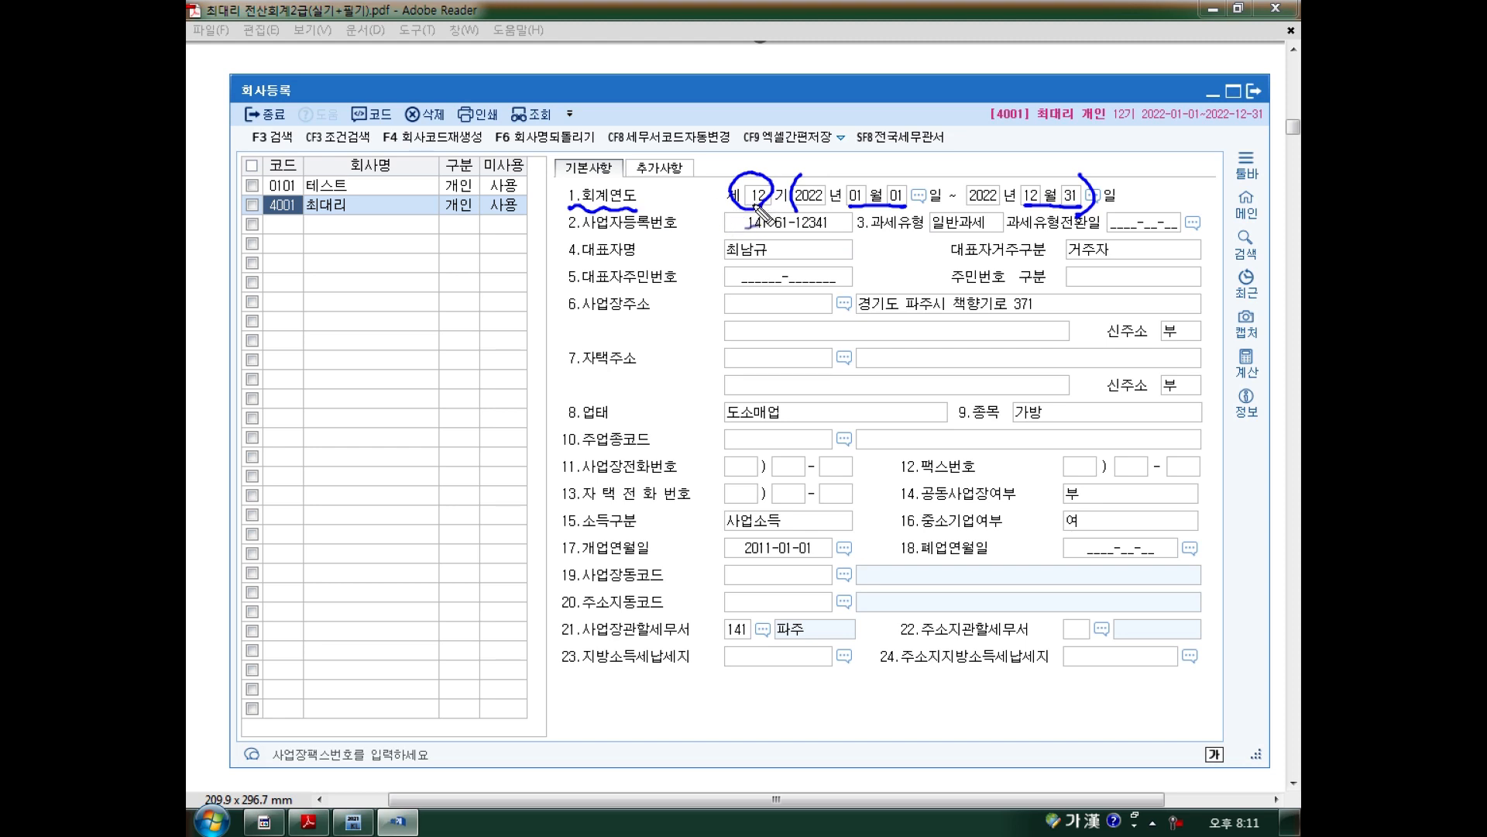
mouse_move(742, 559)
left_mouse_down()
mouse_move(780, 554)
mouse_move(757, 591)
mouse_move(805, 580)
mouse_move(793, 589)
mouse_move(827, 601)
left_mouse_up()
mouse_move(841, 578)
left_mouse_down()
mouse_move(842, 598)
mouse_move(869, 601)
left_mouse_up()
left_click_drag(848, 552, 820, 564)
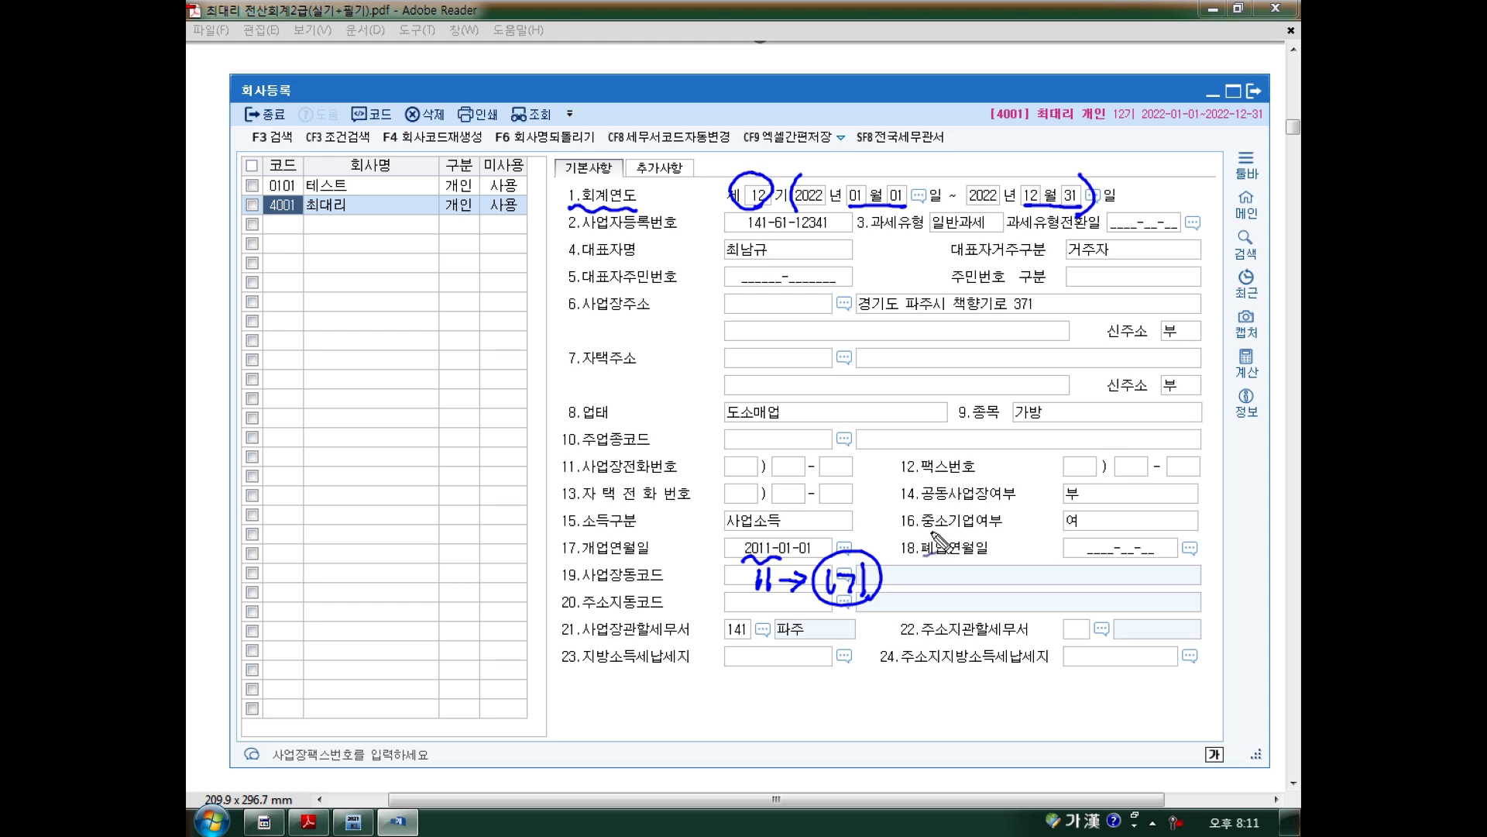
mouse_move(944, 571)
left_mouse_down()
mouse_move(1016, 608)
mouse_move(1024, 551)
mouse_move(1027, 598)
left_mouse_up()
left_click_drag(729, 200, 775, 208)
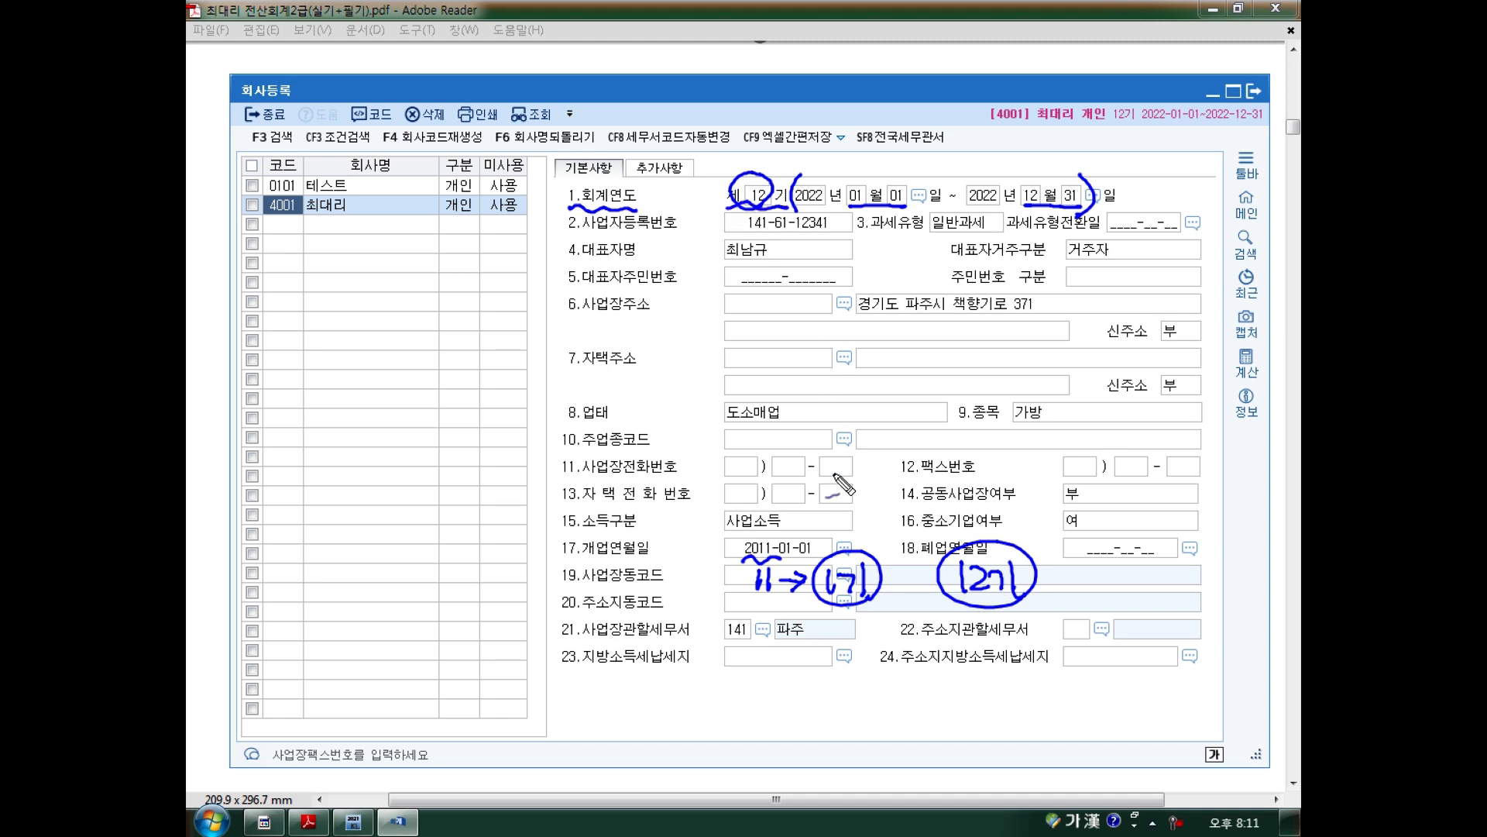
key("e")
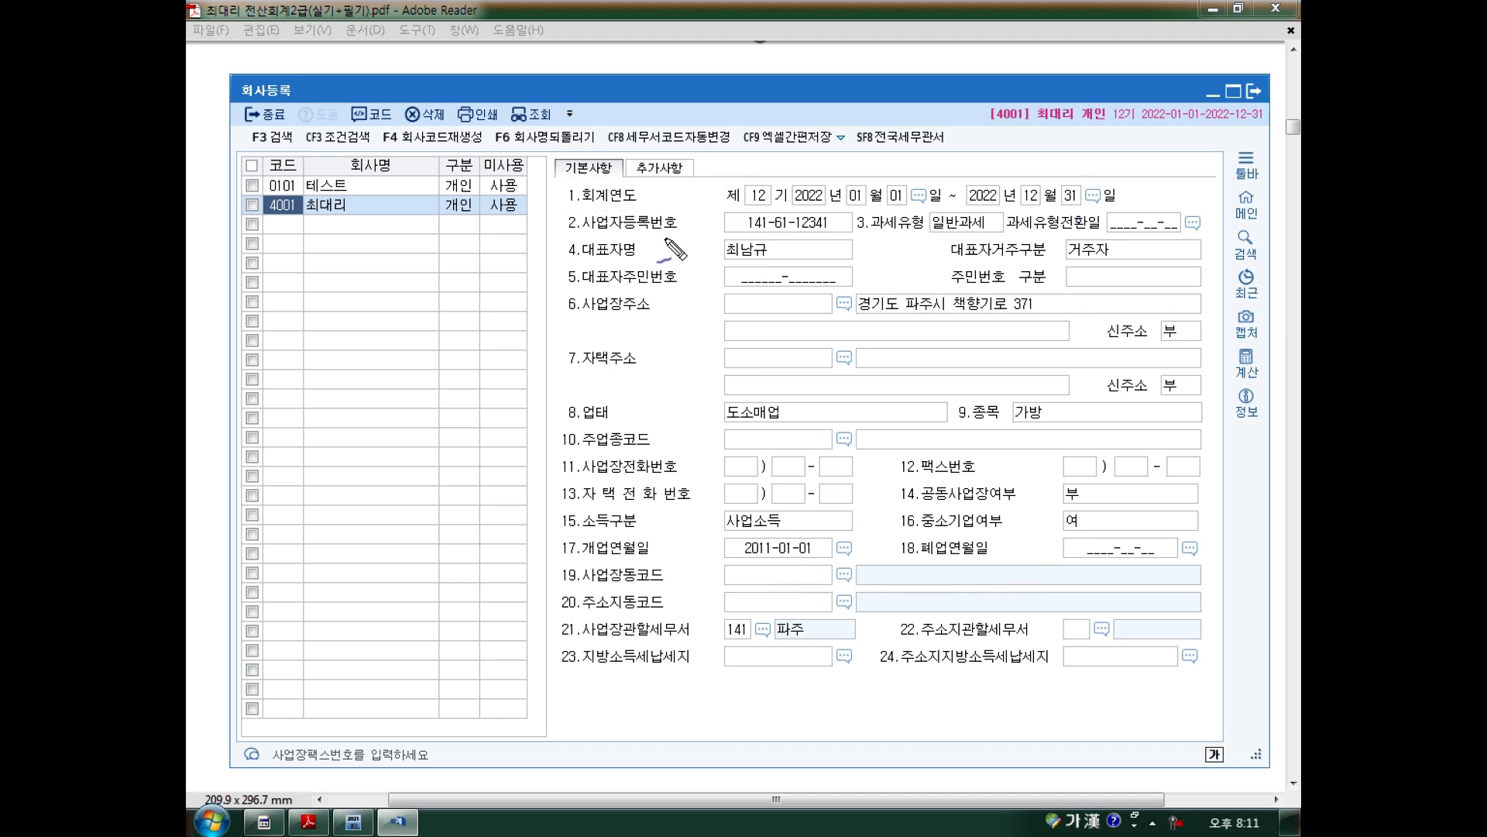
Annotate the business registration number's digit groups with handwritten notes, then clear them.
mouse_move(740, 234)
left_mouse_down()
mouse_move(835, 233)
mouse_move(821, 213)
mouse_move(733, 214)
mouse_move(742, 236)
mouse_move(841, 231)
mouse_move(805, 217)
left_mouse_up()
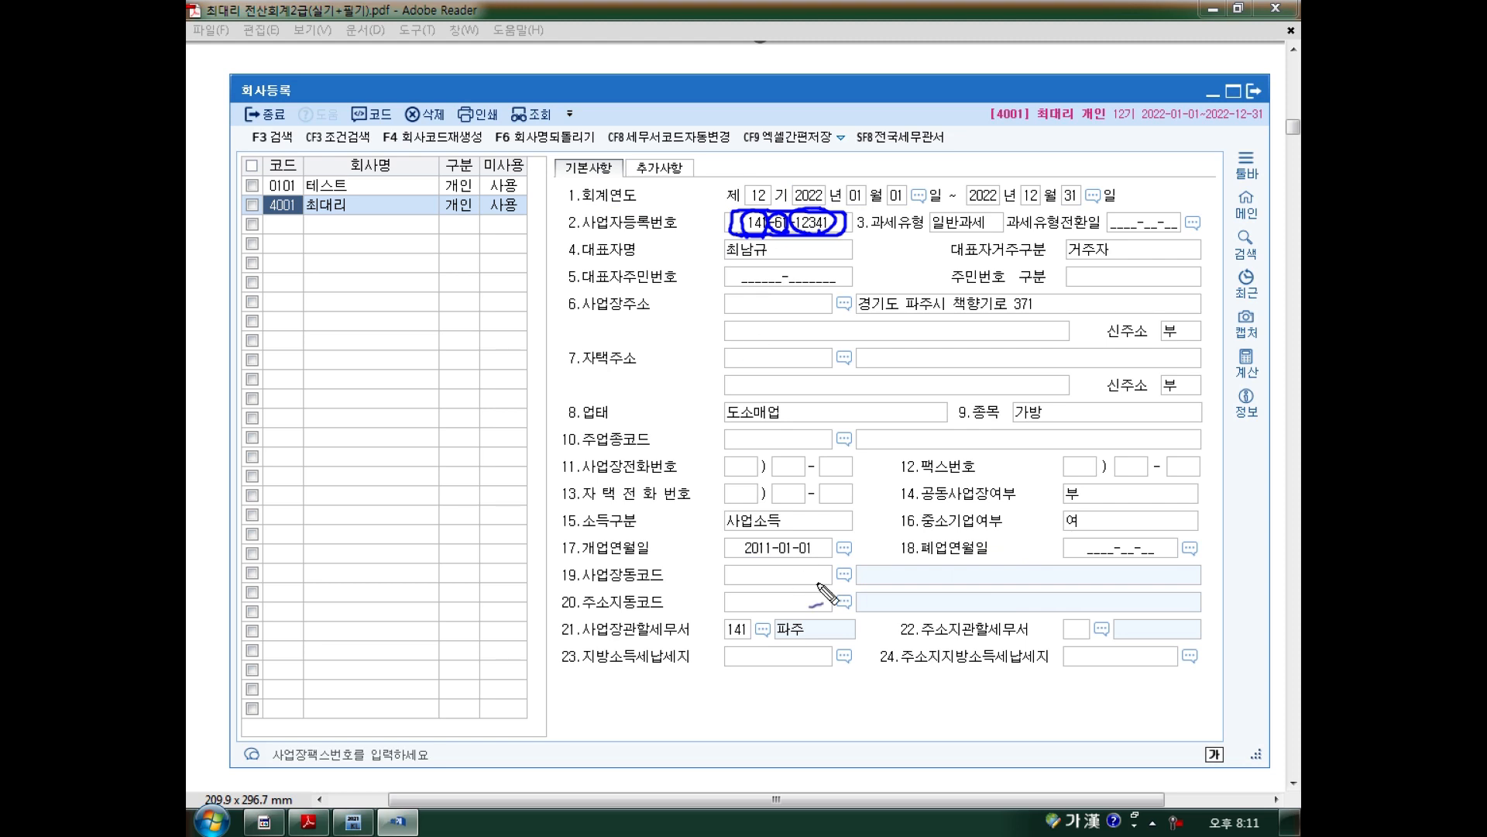
key("e")
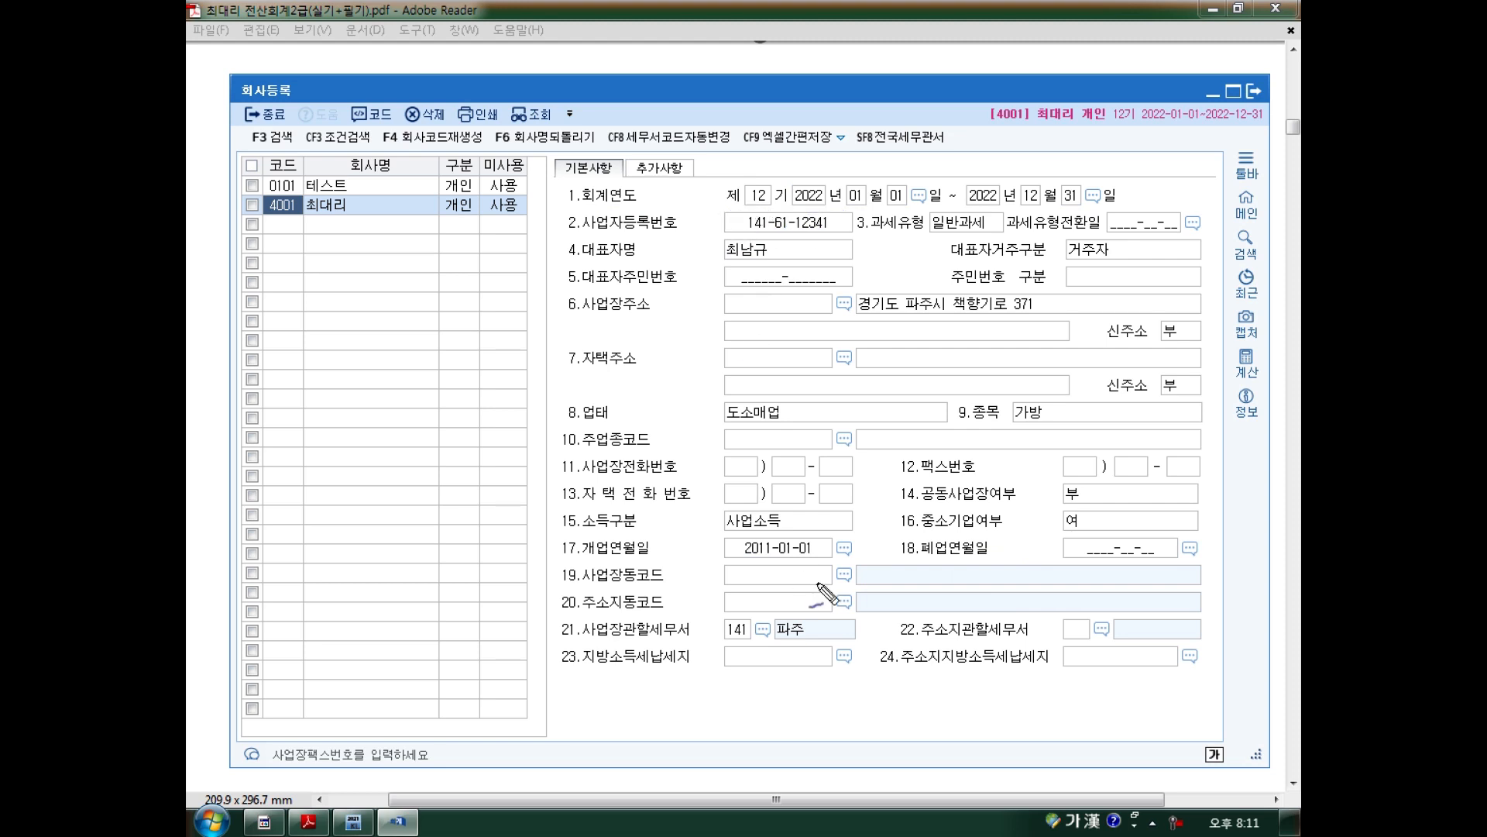
mouse_move(773, 214)
left_mouse_down()
mouse_move(776, 241)
mouse_move(744, 244)
mouse_move(681, 294)
mouse_move(748, 294)
mouse_move(697, 311)
mouse_move(735, 306)
left_mouse_up()
mouse_move(640, 307)
left_mouse_down()
mouse_move(598, 304)
mouse_move(590, 325)
mouse_move(608, 290)
mouse_move(614, 309)
mouse_move(591, 337)
mouse_move(629, 285)
mouse_move(656, 337)
mouse_move(748, 263)
mouse_move(767, 211)
mouse_move(784, 295)
mouse_move(779, 345)
mouse_move(759, 360)
mouse_move(845, 345)
mouse_move(806, 370)
mouse_move(848, 376)
left_mouse_up()
mouse_move(790, 256)
left_mouse_down()
mouse_move(818, 220)
mouse_move(875, 271)
mouse_move(906, 265)
left_mouse_up()
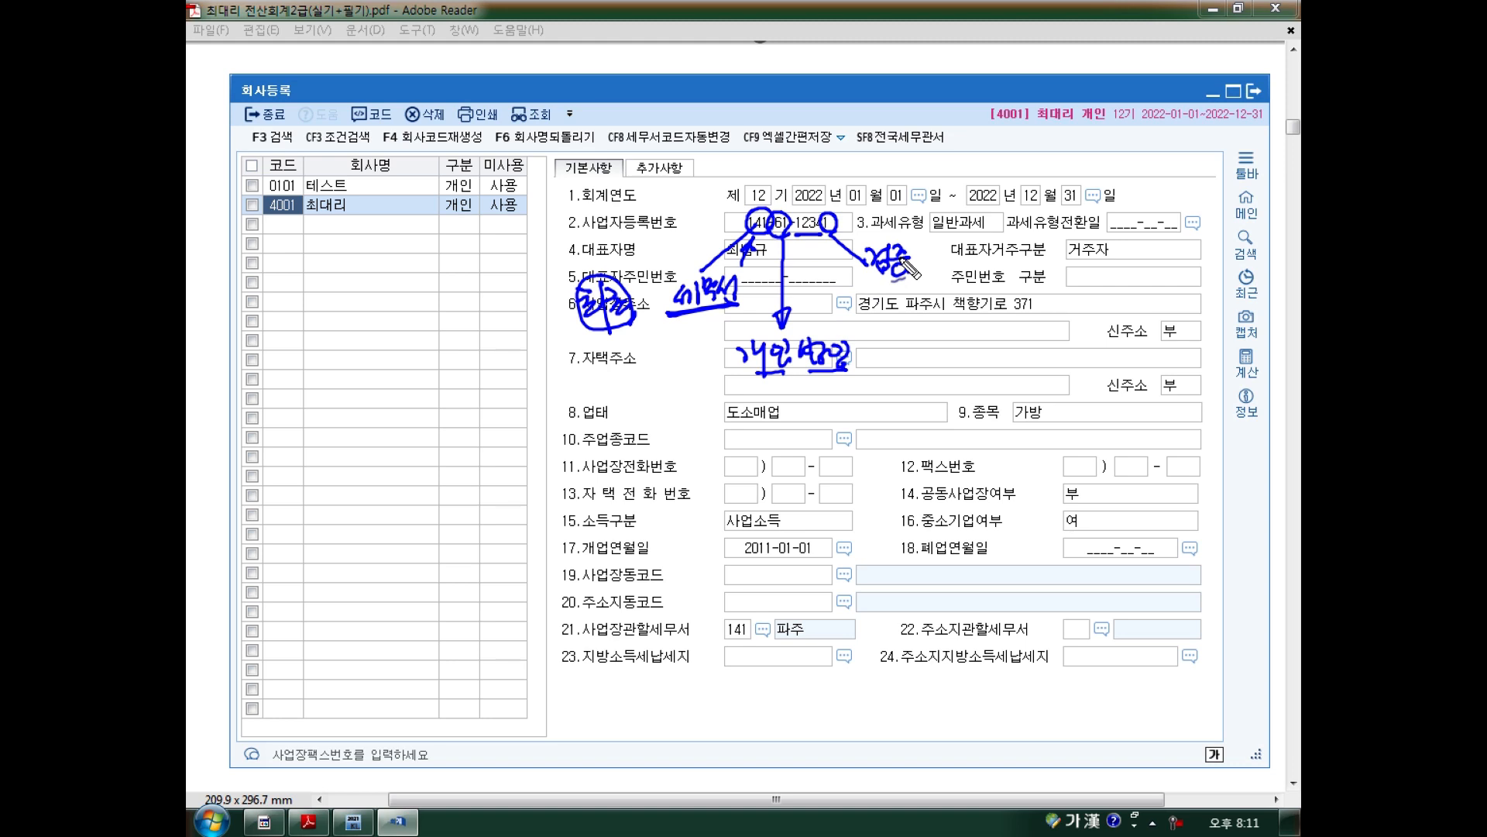
key("Escape")
Show the textbook PDF scrolled to section 3.과세유형.
left_click(308, 821)
scroll(643, 496, "down", 10)
scroll(643, 496, "down", 15)
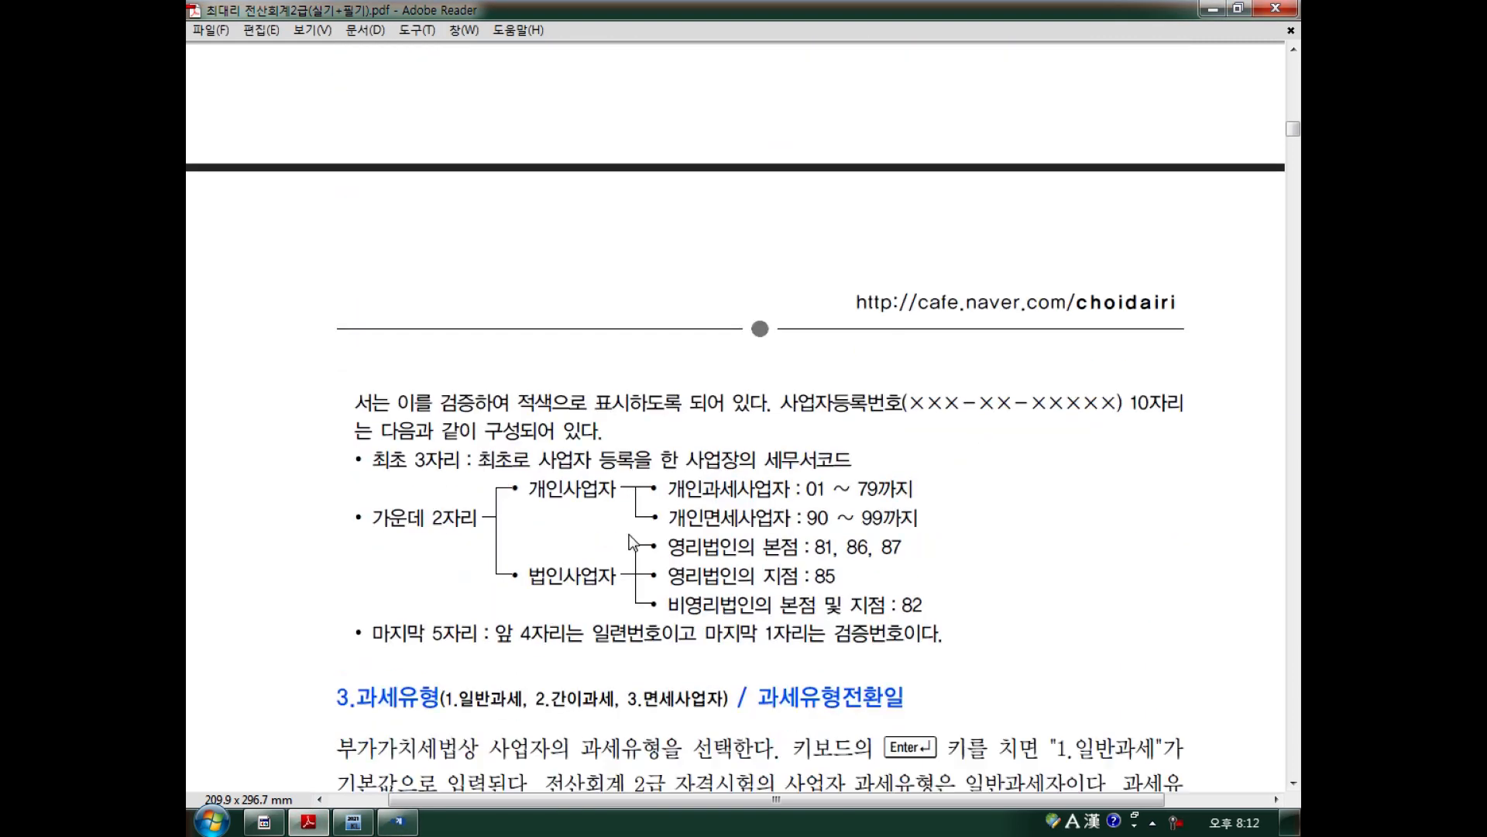
Enter a registration number with a wrong last digit and accept the invalid-number warning.
left_click(397, 822)
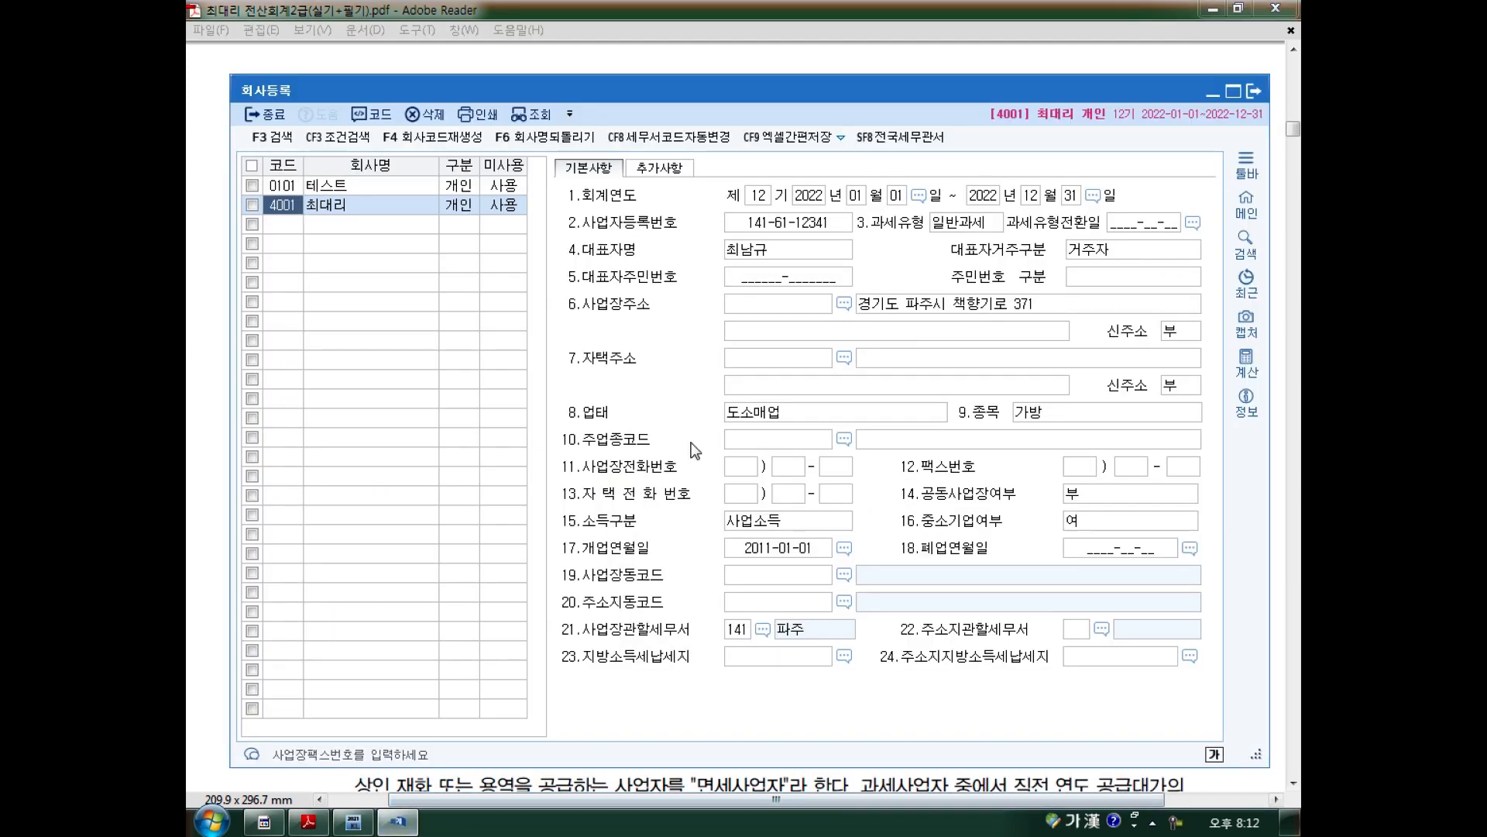
left_click(824, 230)
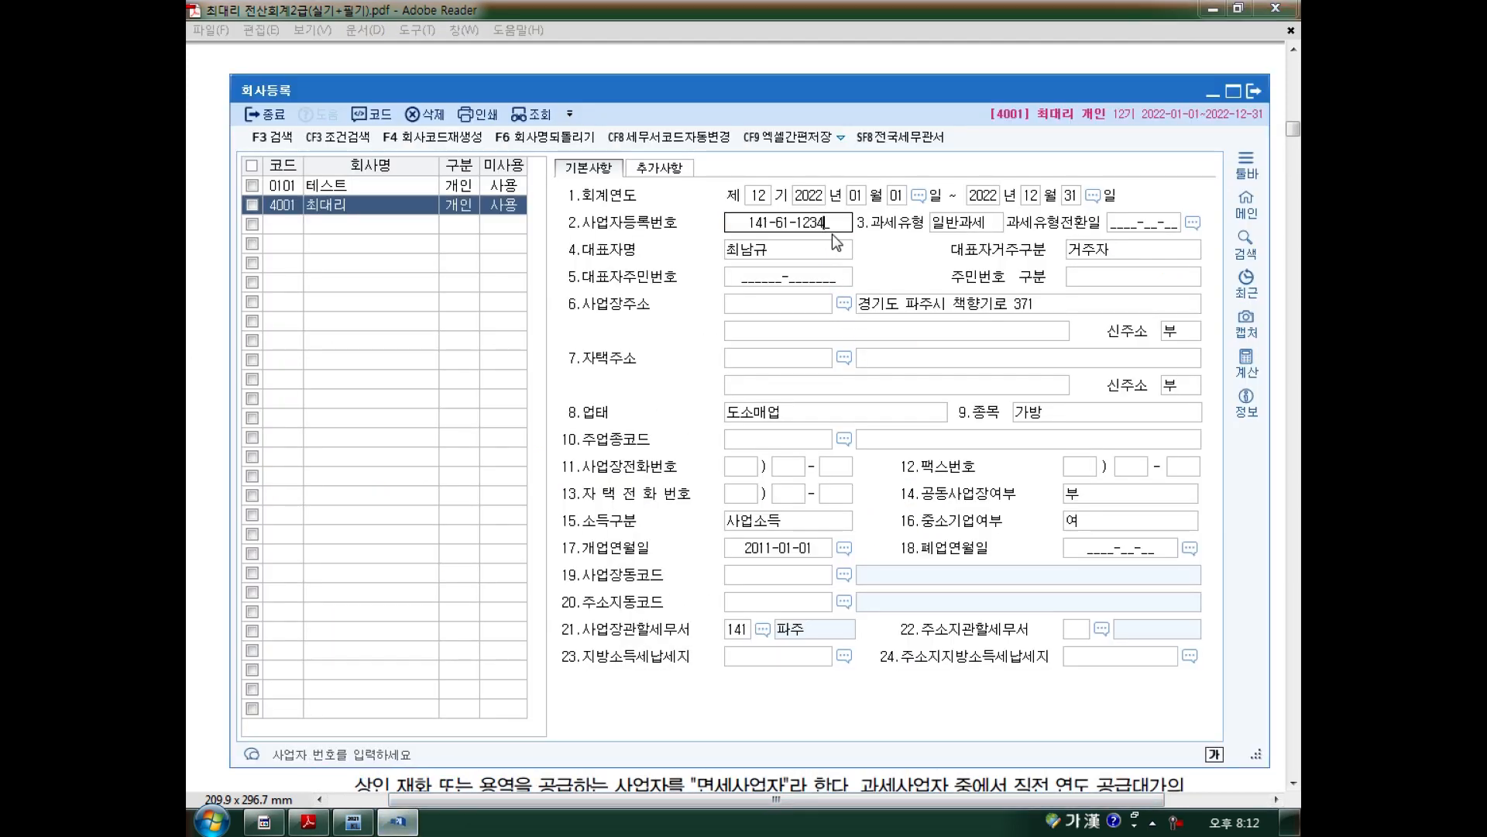
key("Return")
left_click(789, 467)
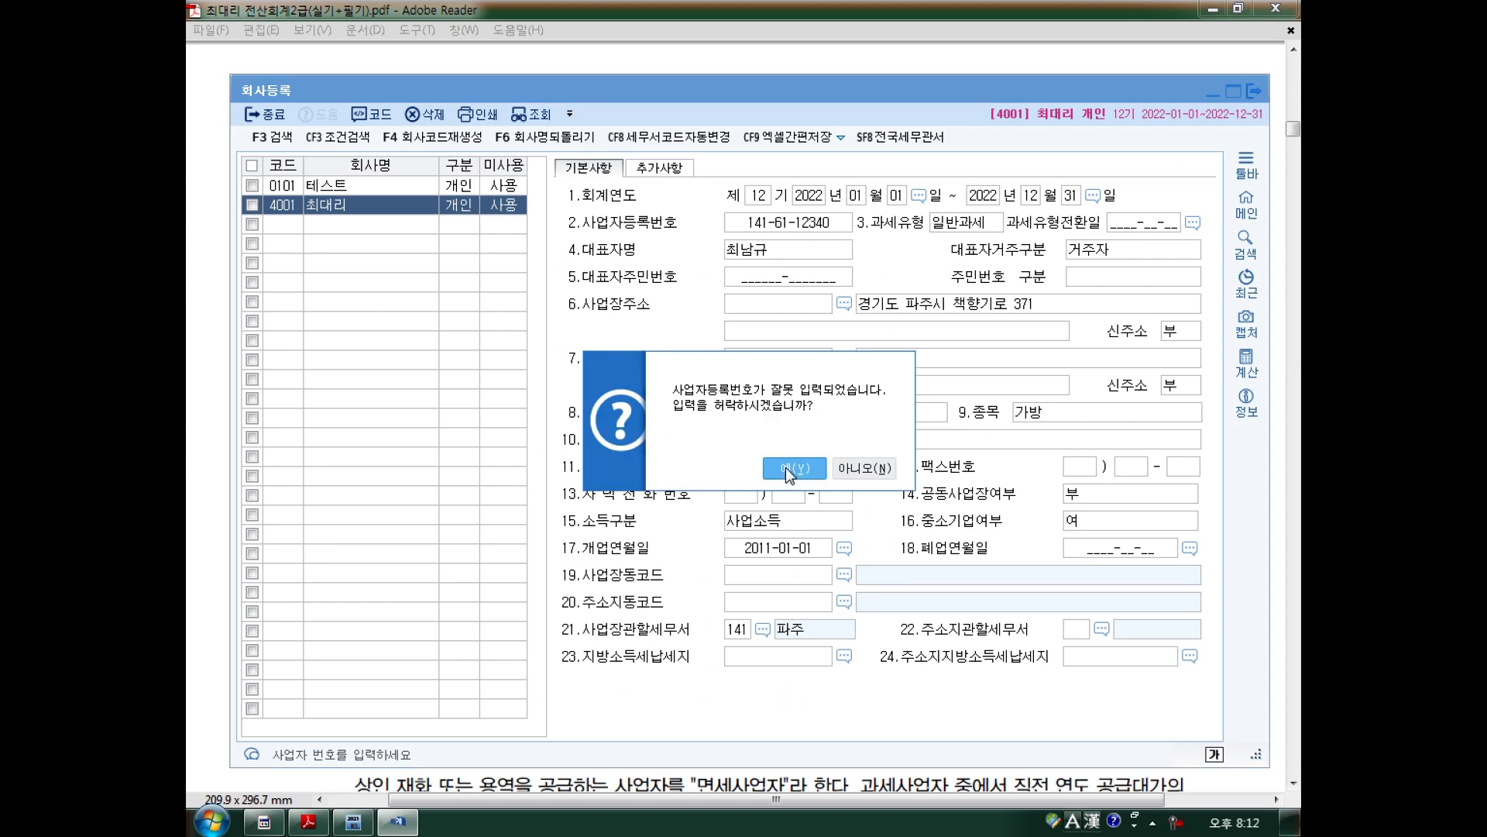
Restore the registration number's final digit to 1 and confirm it.
left_click(820, 228)
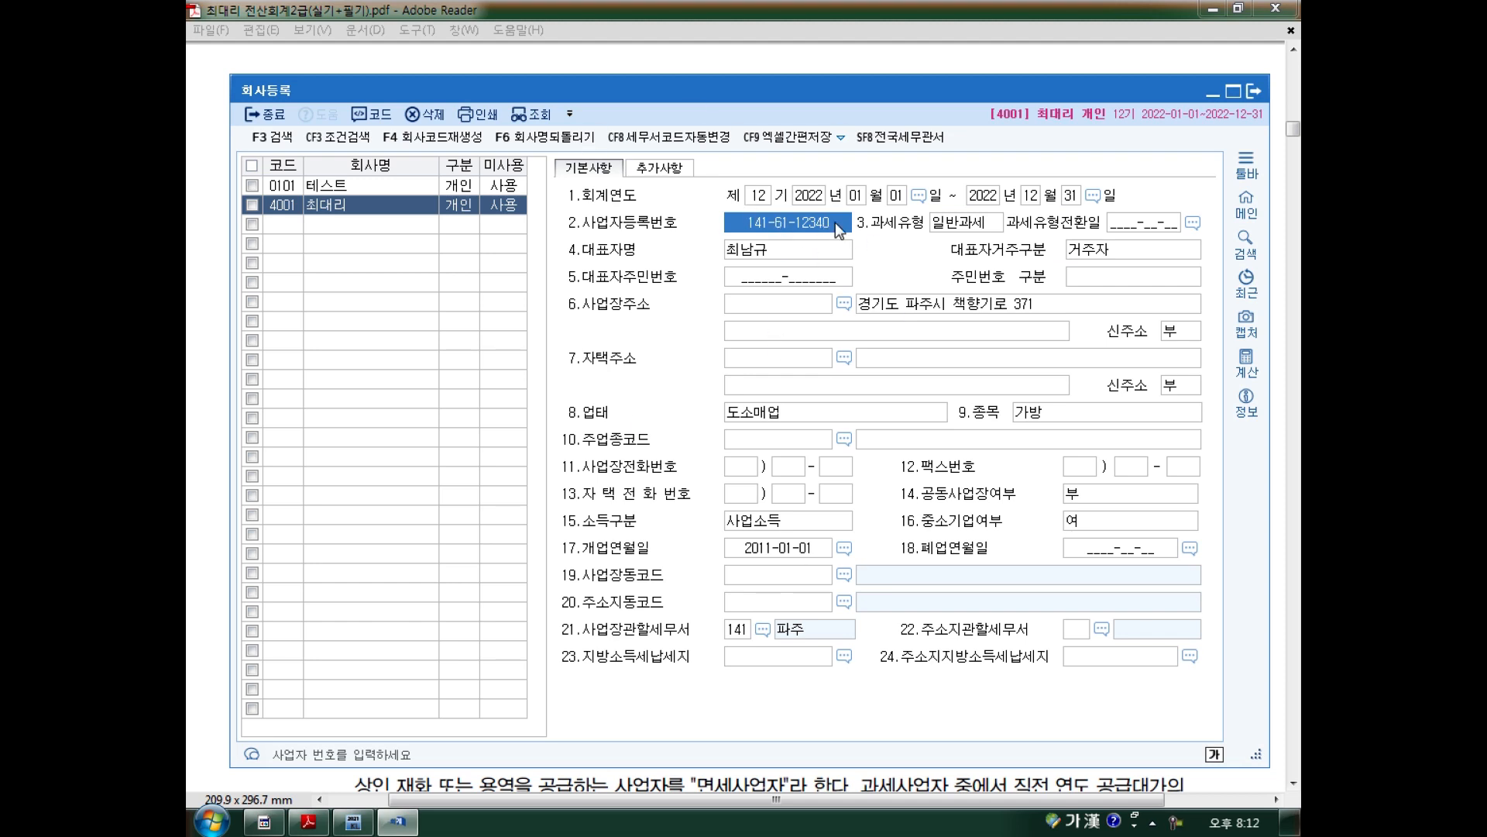
key("BackSpace")
type("1")
key("Return")
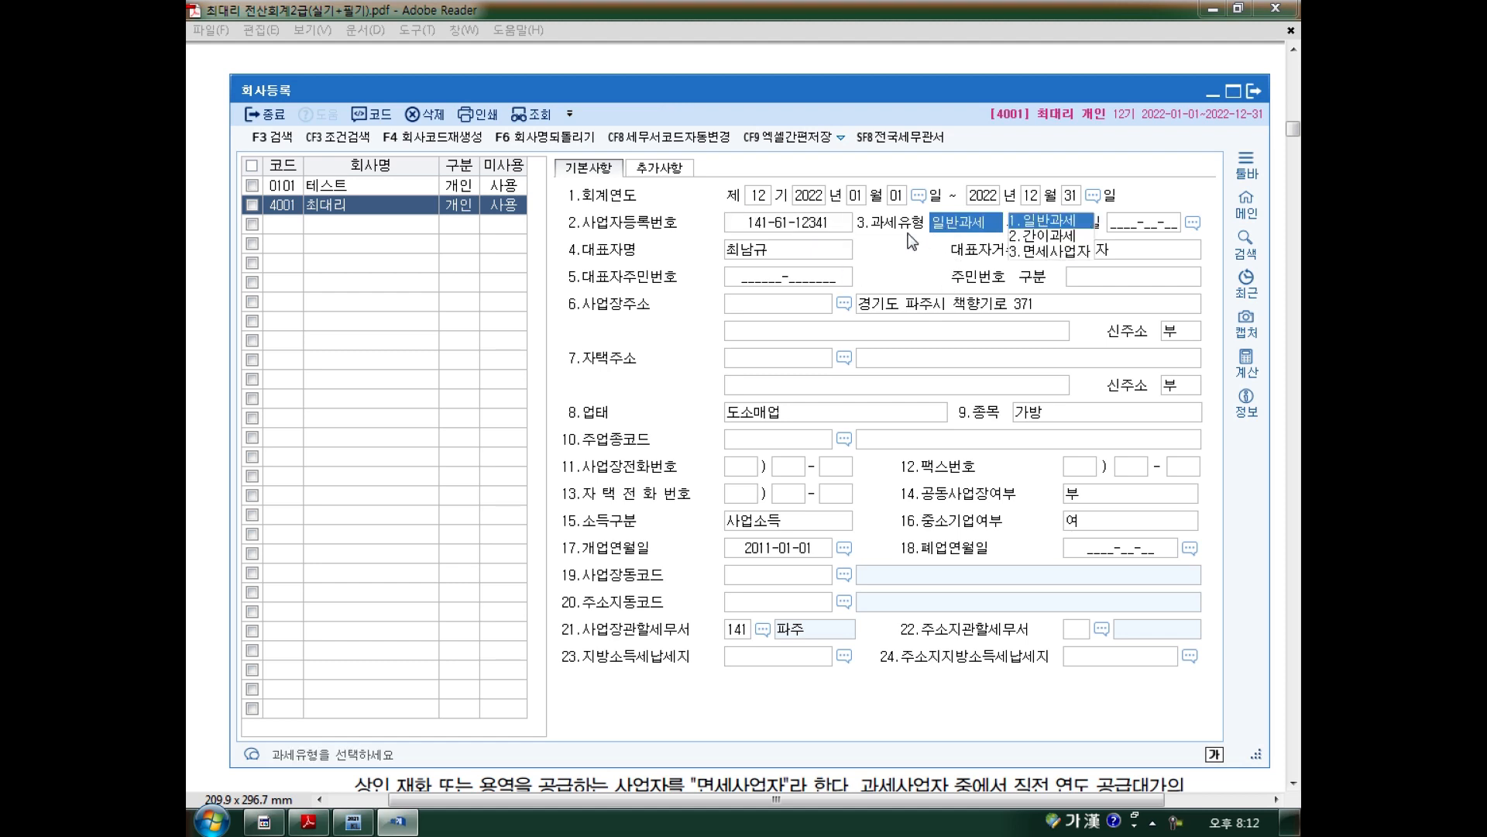
Underline 1.일반과세 and cross out 간이과세 and 면세사업자 in the 과세유형 list with the pen.
mouse_move(1010, 231)
left_mouse_down()
mouse_move(1076, 236)
mouse_move(1060, 250)
mouse_move(1078, 231)
mouse_move(1089, 250)
mouse_move(1015, 232)
mouse_move(1081, 205)
mouse_move(1076, 226)
mouse_move(997, 259)
left_mouse_up()
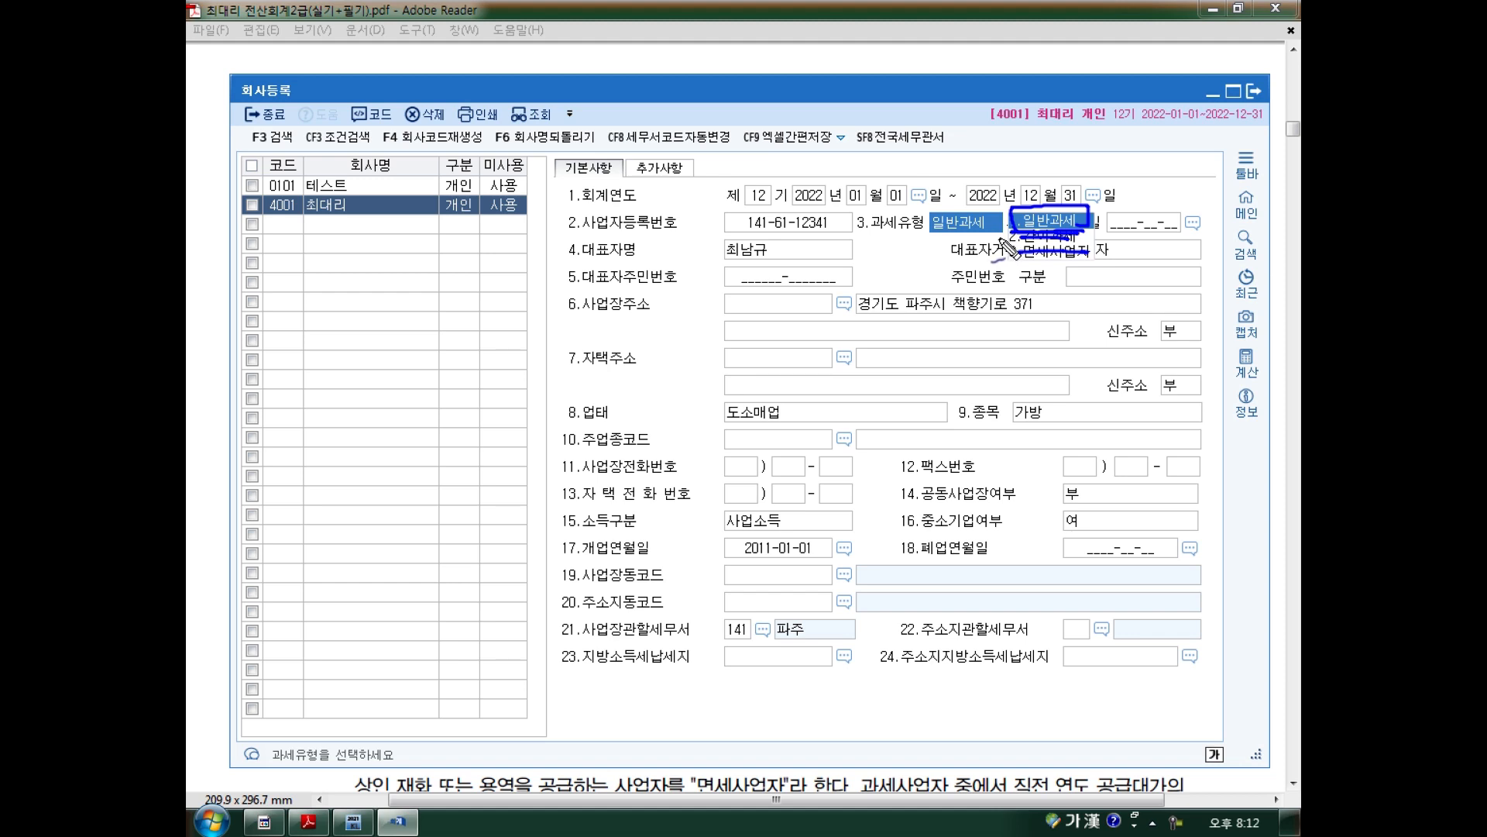
key("Escape")
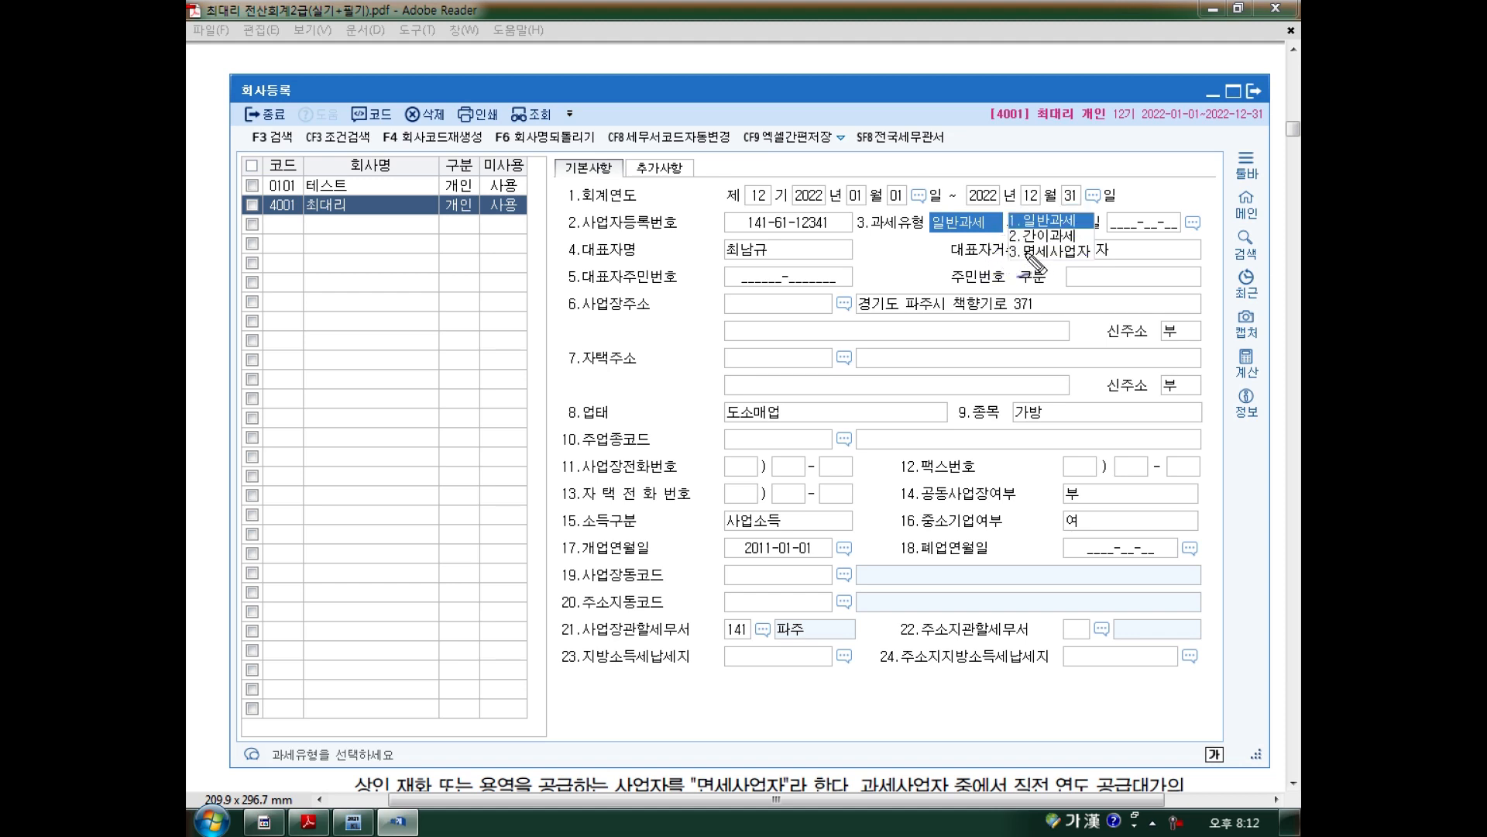
mouse_move(1007, 219)
left_mouse_down()
mouse_move(985, 228)
mouse_move(995, 246)
mouse_move(1086, 246)
mouse_move(1046, 226)
mouse_move(1006, 231)
mouse_move(1096, 263)
left_mouse_up()
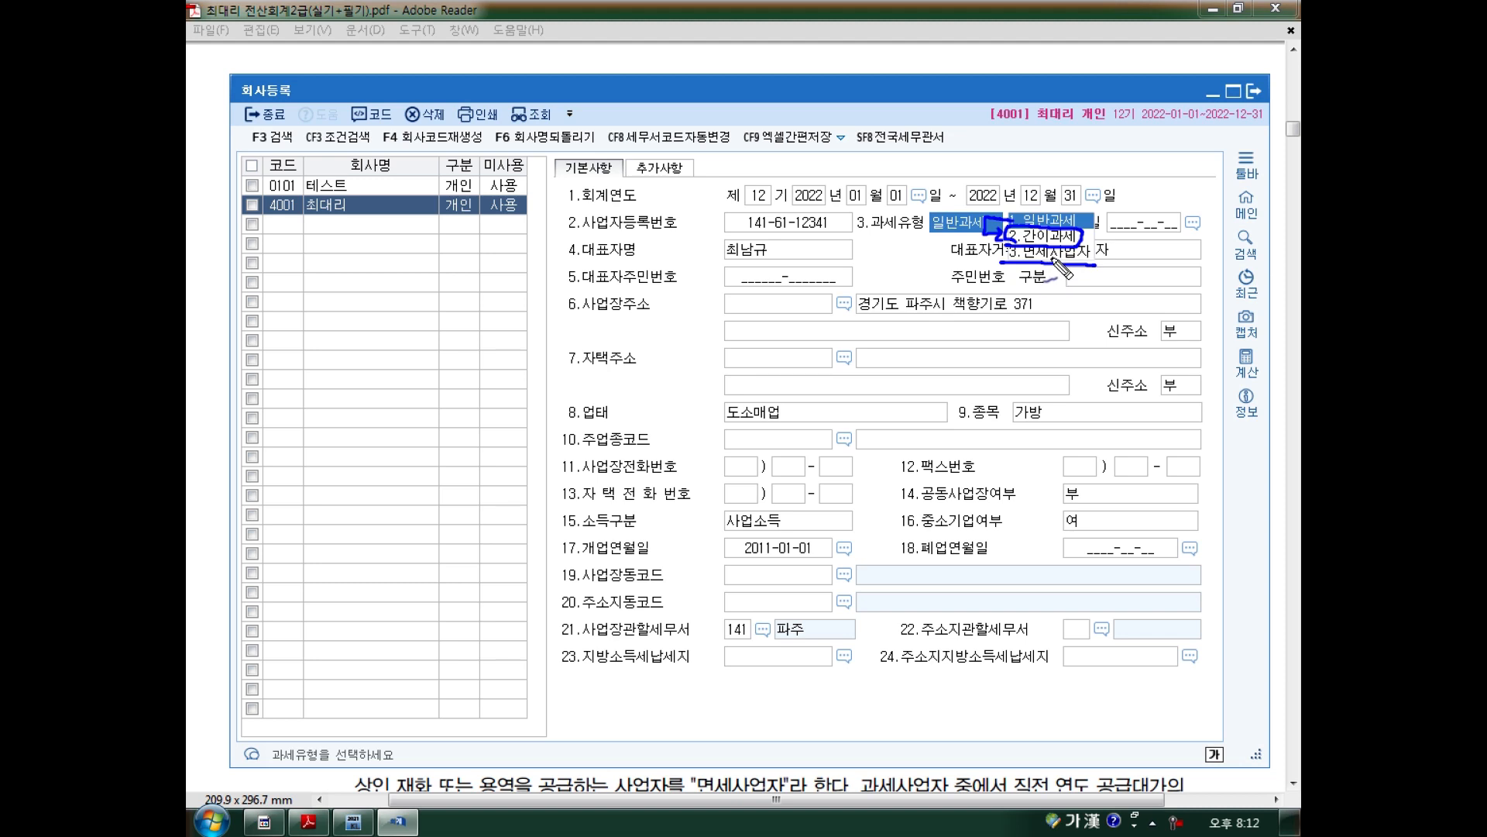
mouse_move(1014, 229)
left_mouse_down()
mouse_move(1094, 267)
mouse_move(1026, 267)
left_mouse_up()
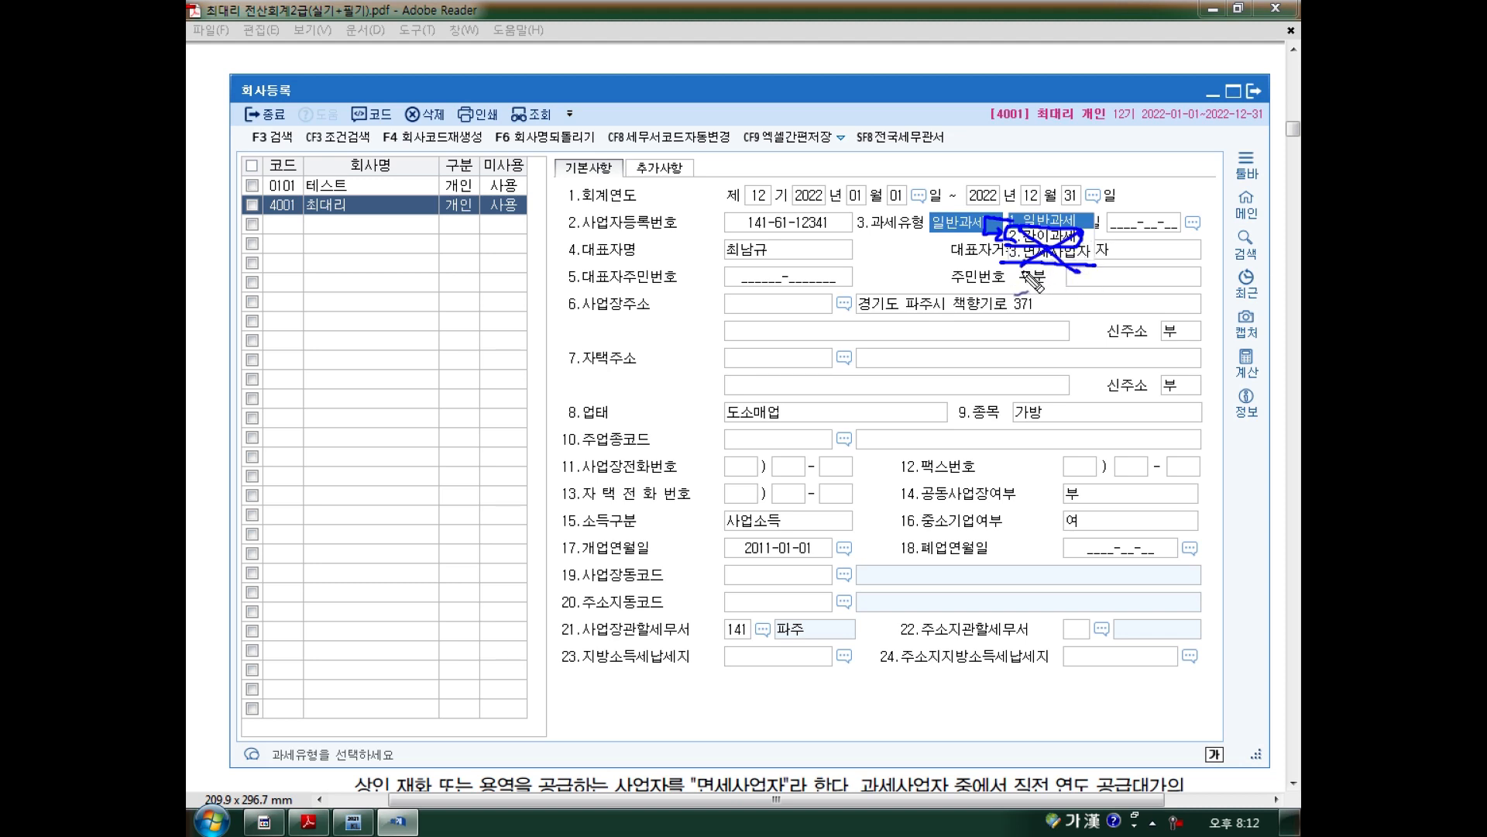
key("Escape")
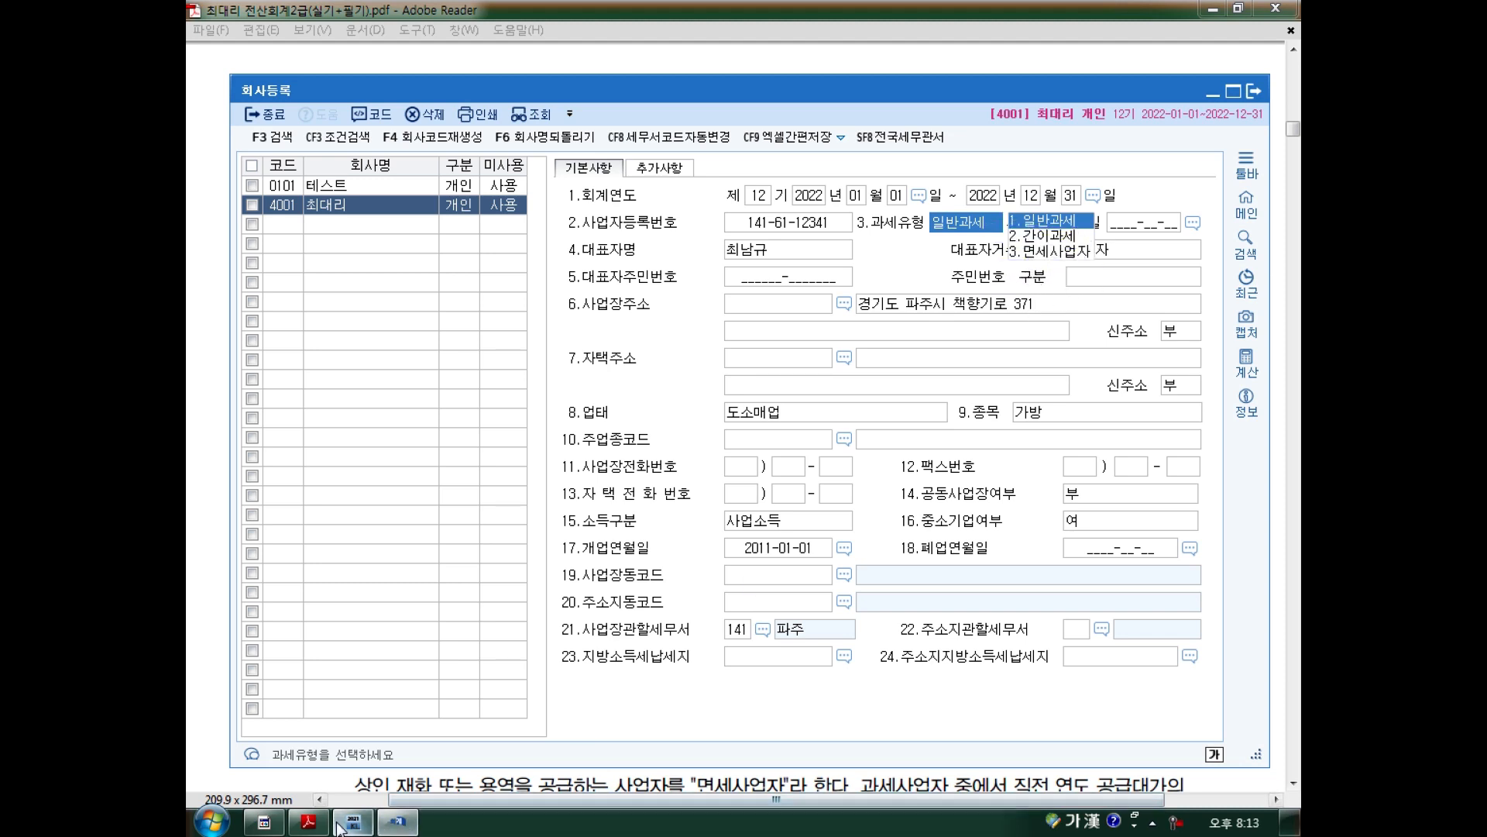
Check the textbook PDF, then accept 1.일반과세 as the 과세유형.
left_click(309, 821)
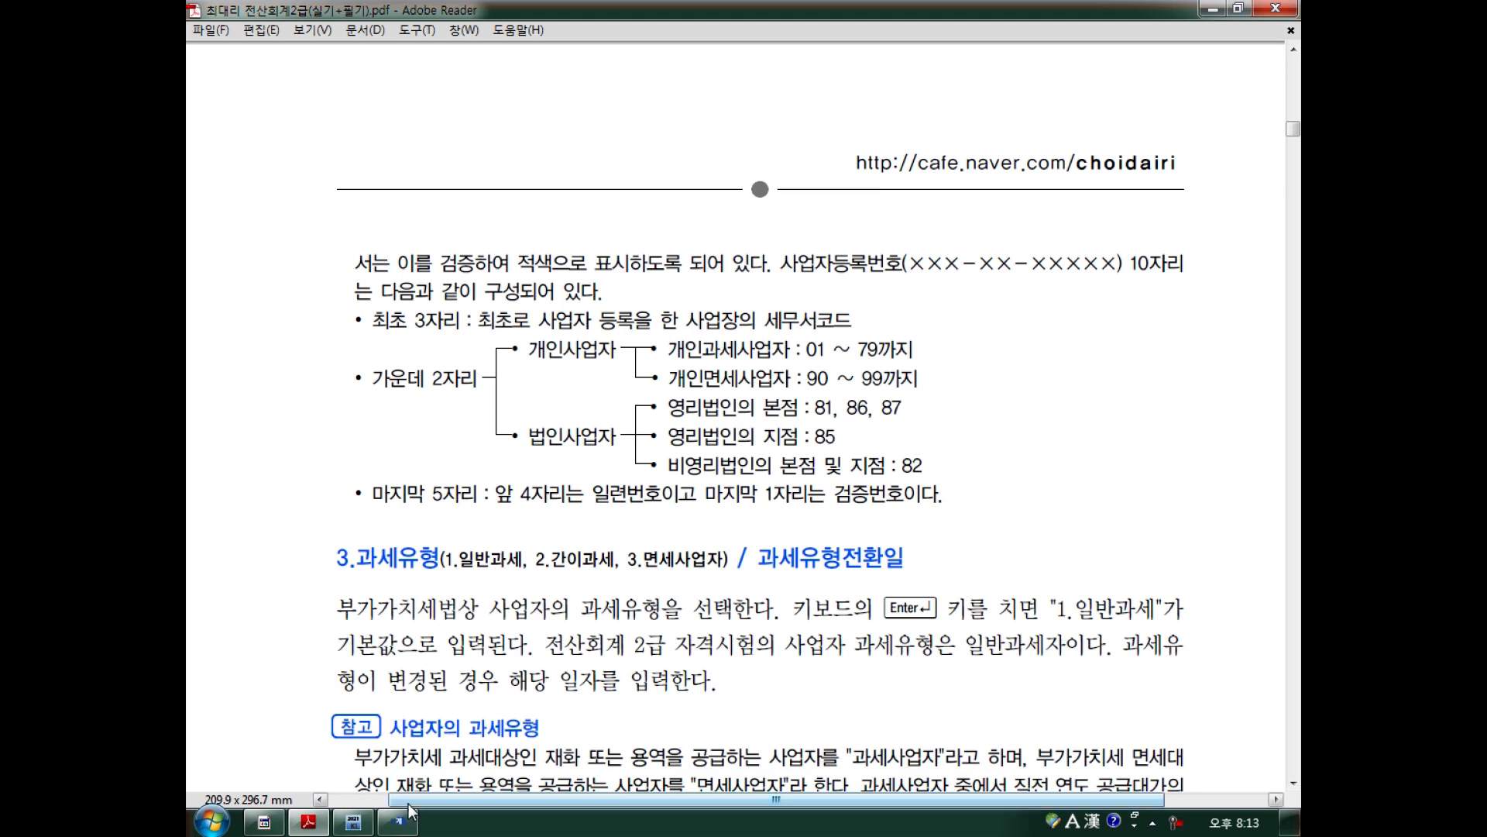
left_click(397, 821)
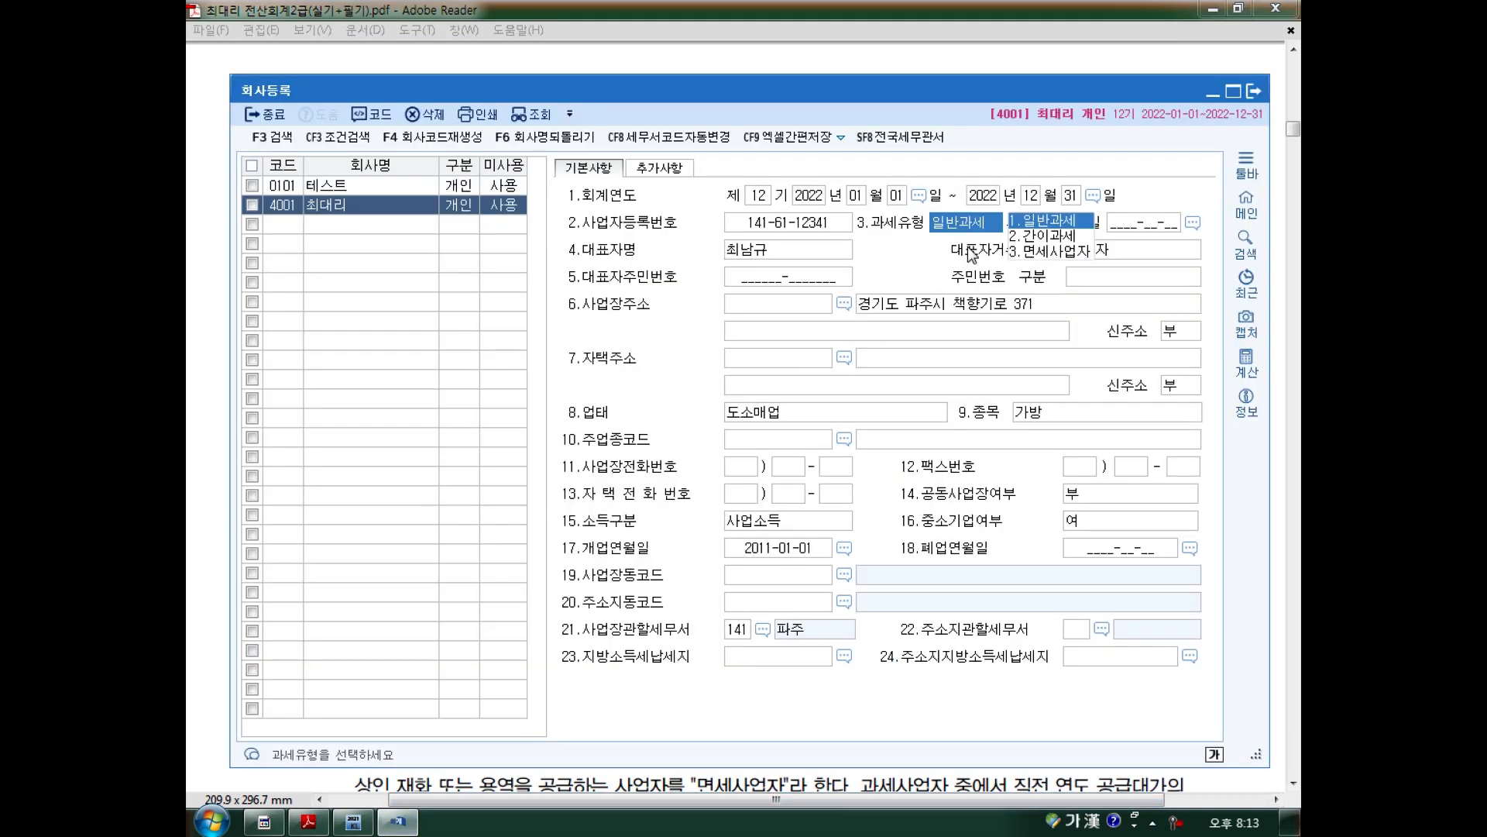
left_click(765, 248)
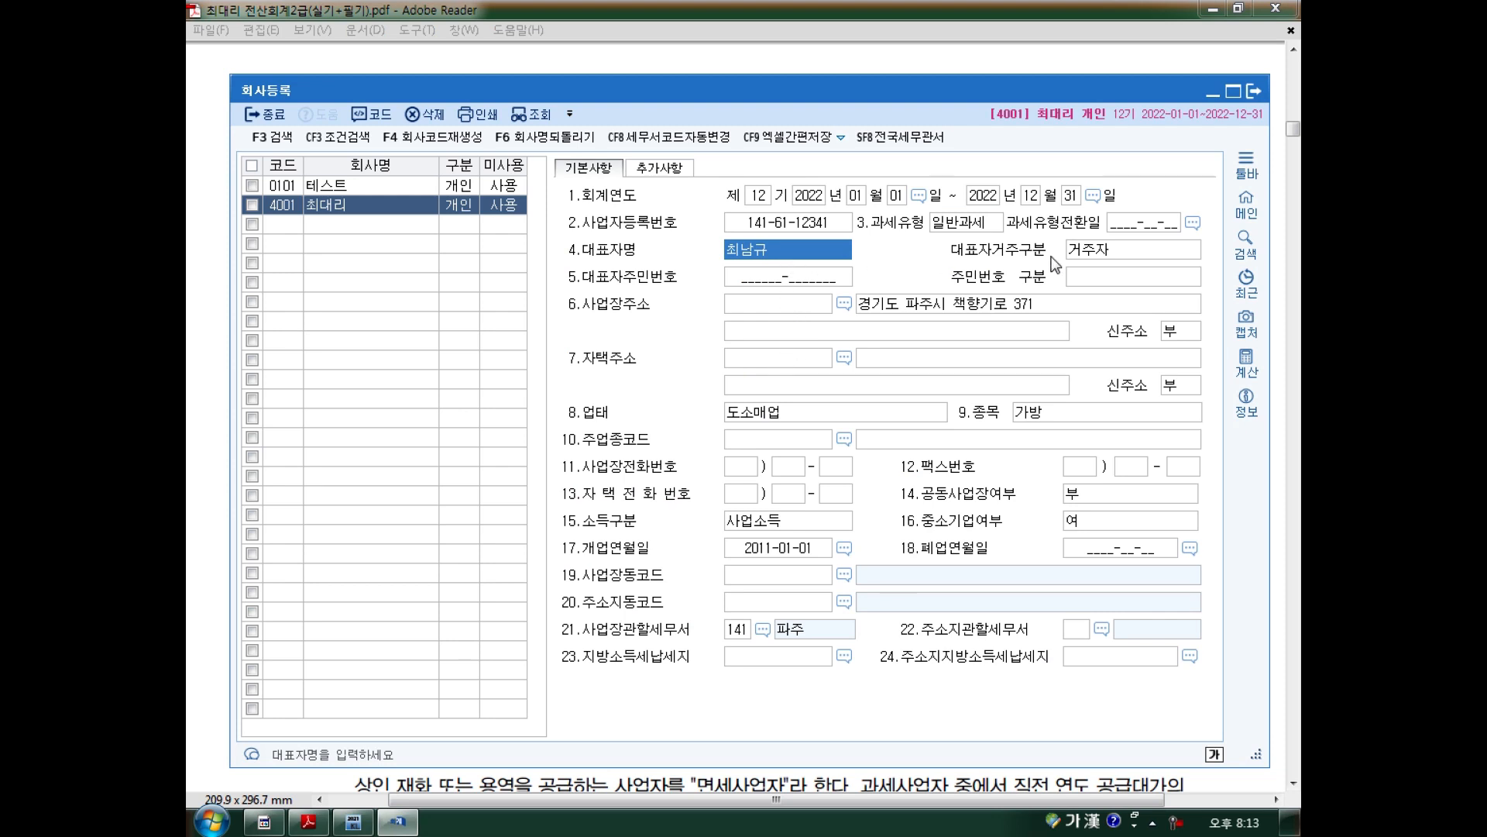
Compare the 대표자거주구분 choices with the textbook PDF and keep 1.거주자.
left_click(1094, 251)
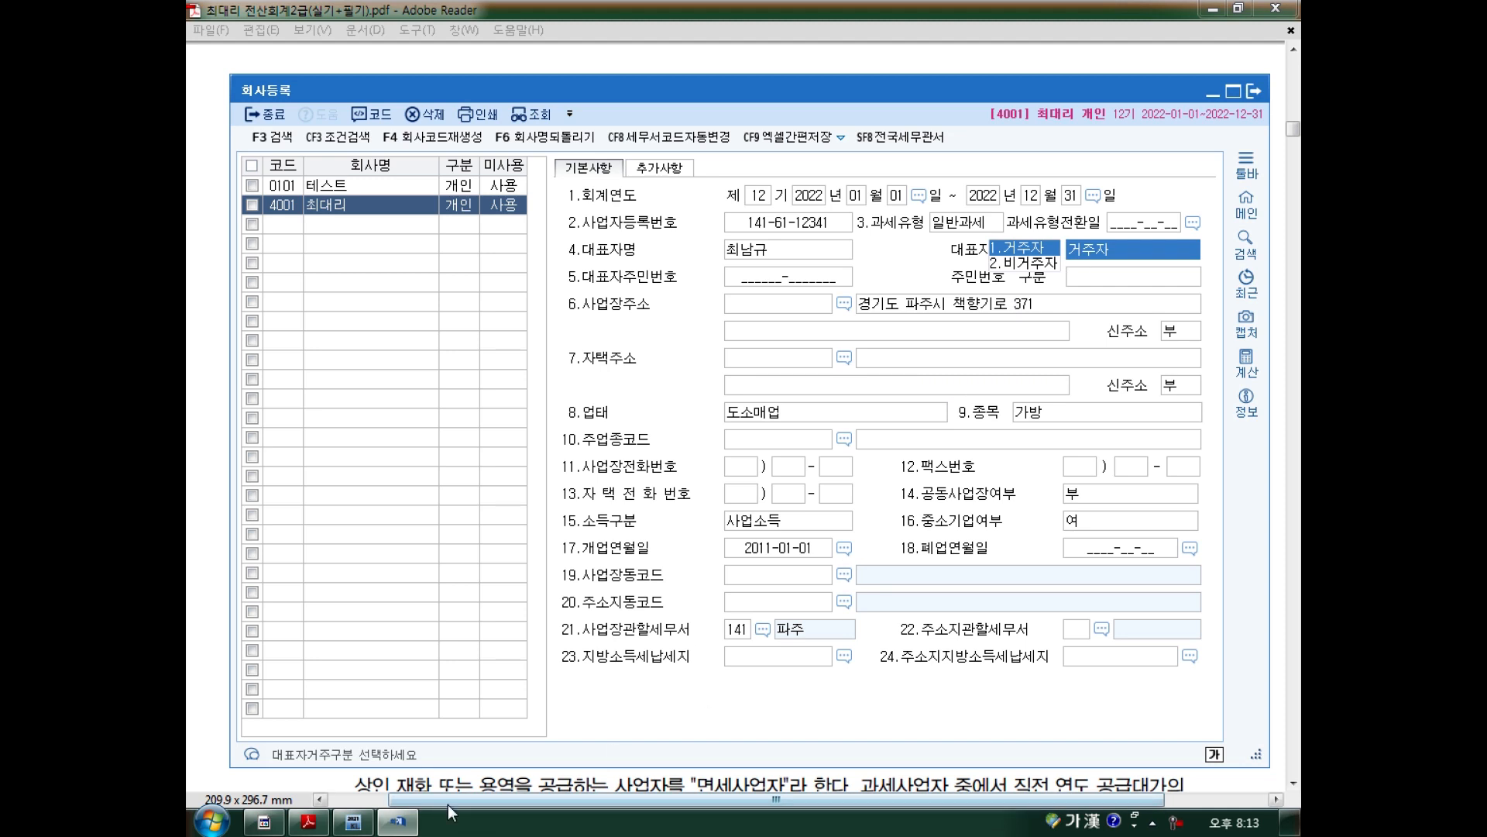
left_click(308, 822)
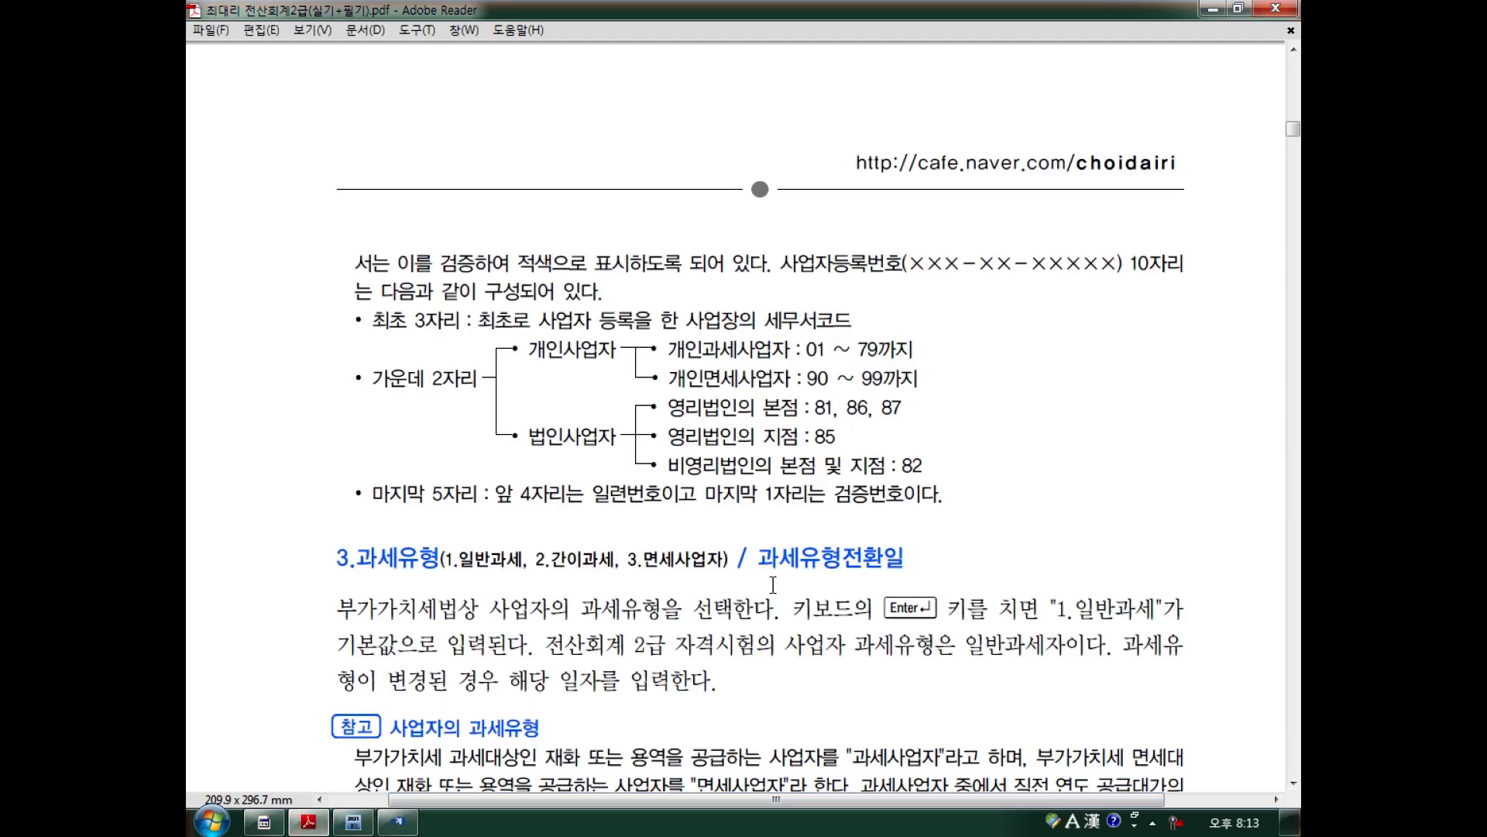
scroll(773, 584, "down", 5)
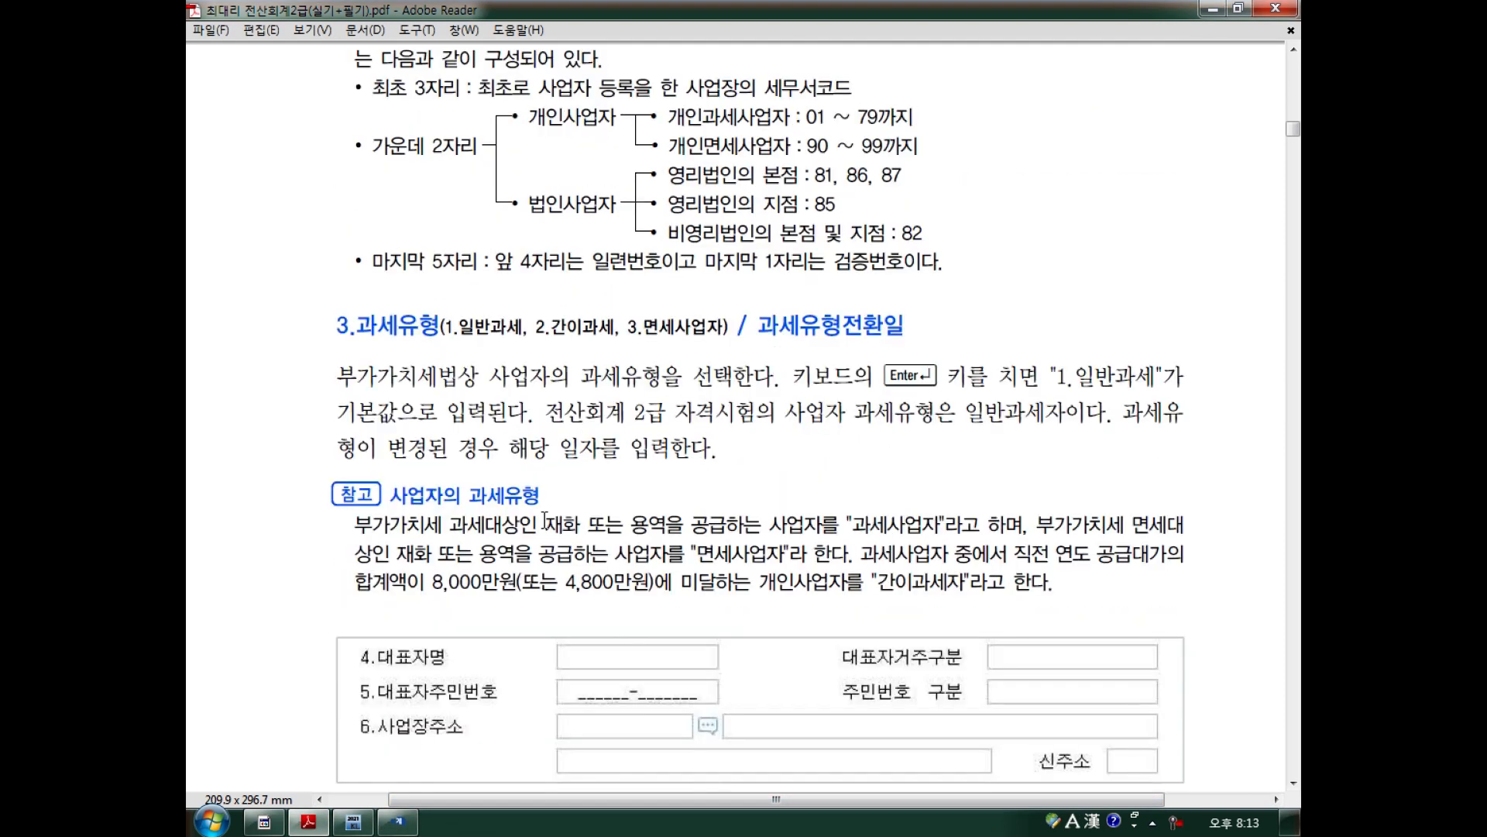
scroll(536, 556, "down", 12)
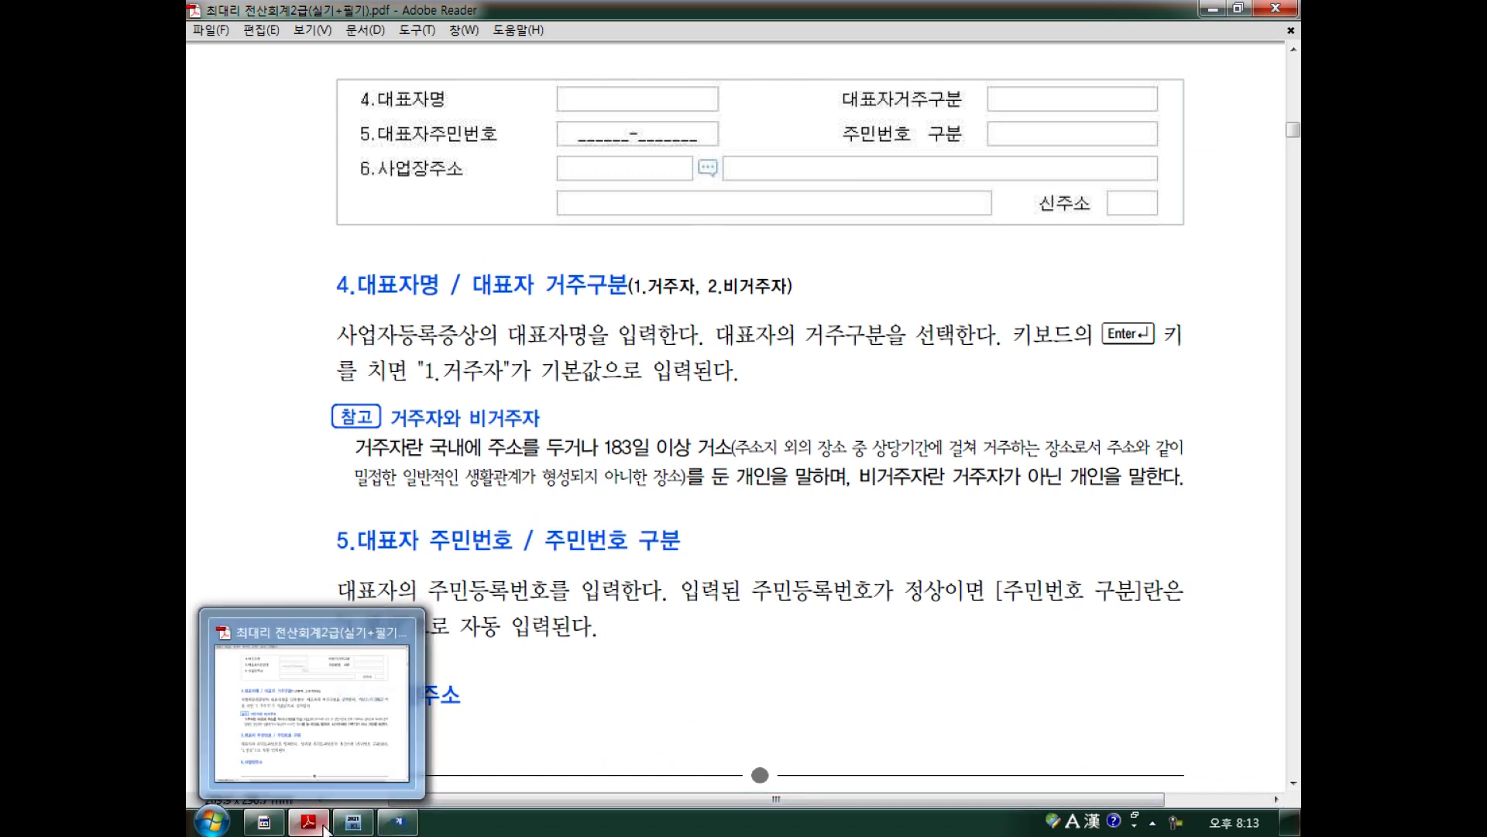
left_click(390, 827)
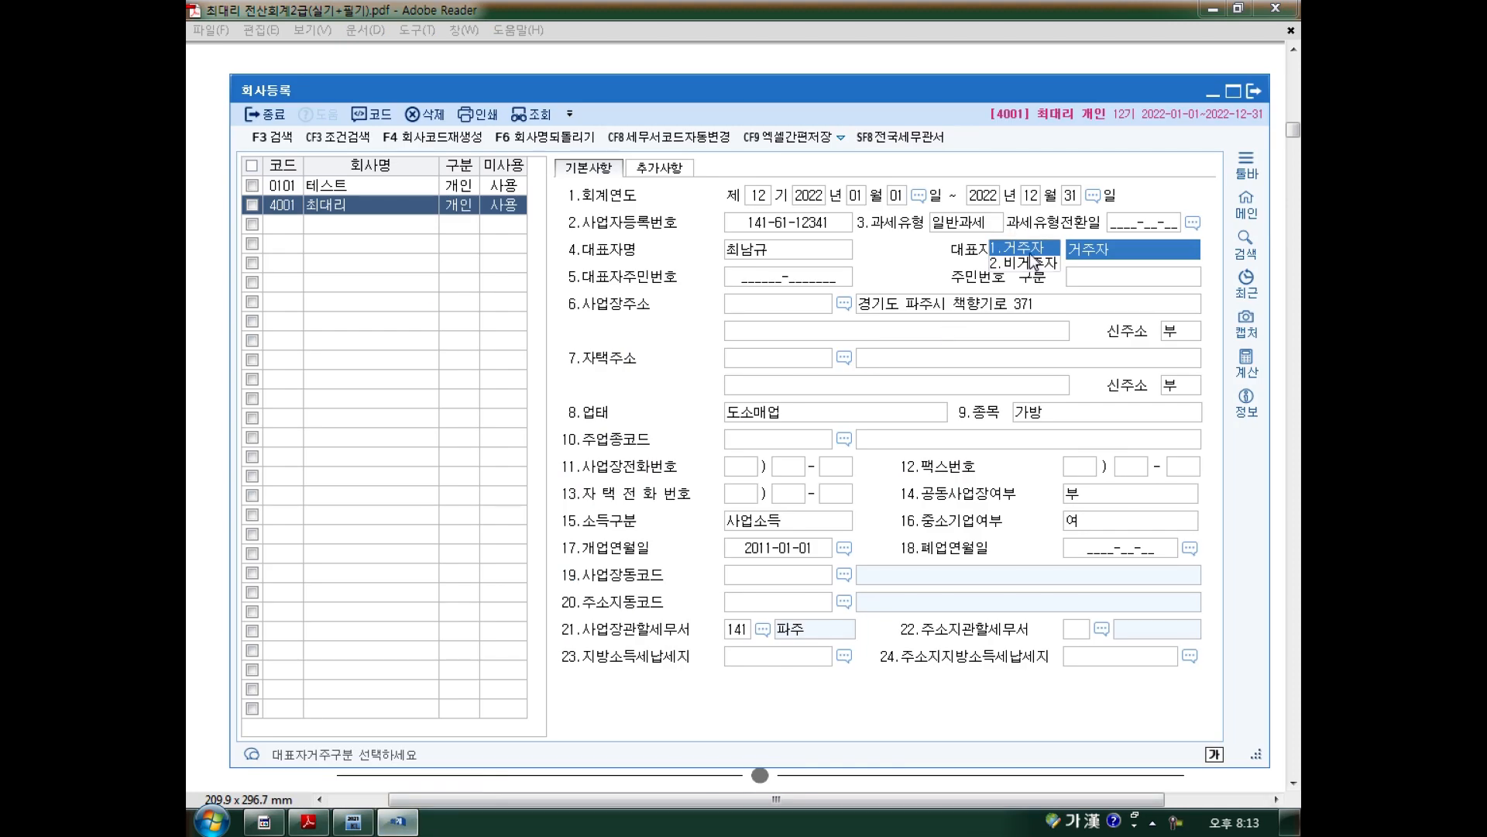
left_click(774, 299)
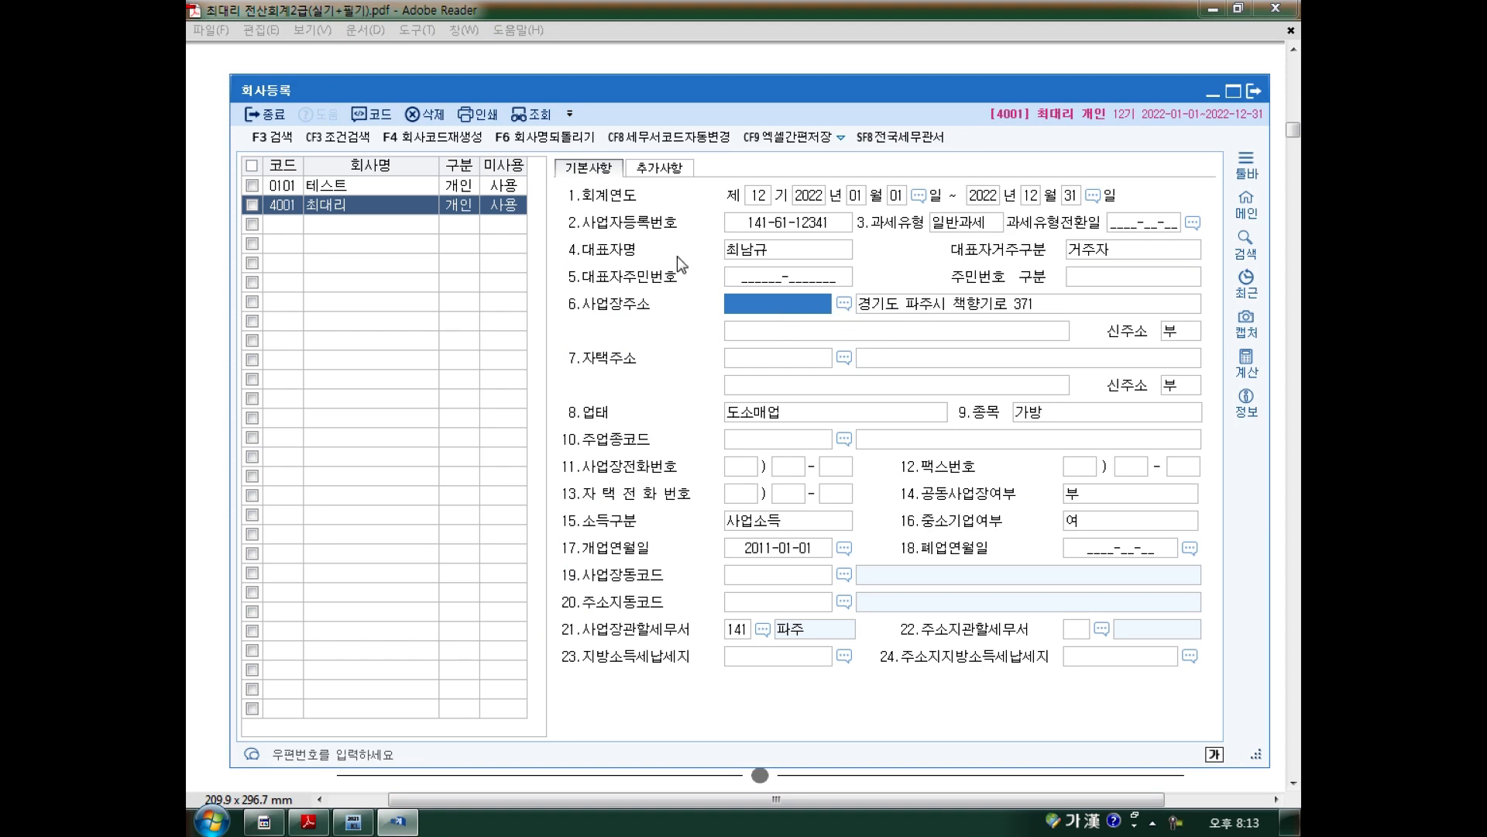
left_click(845, 304)
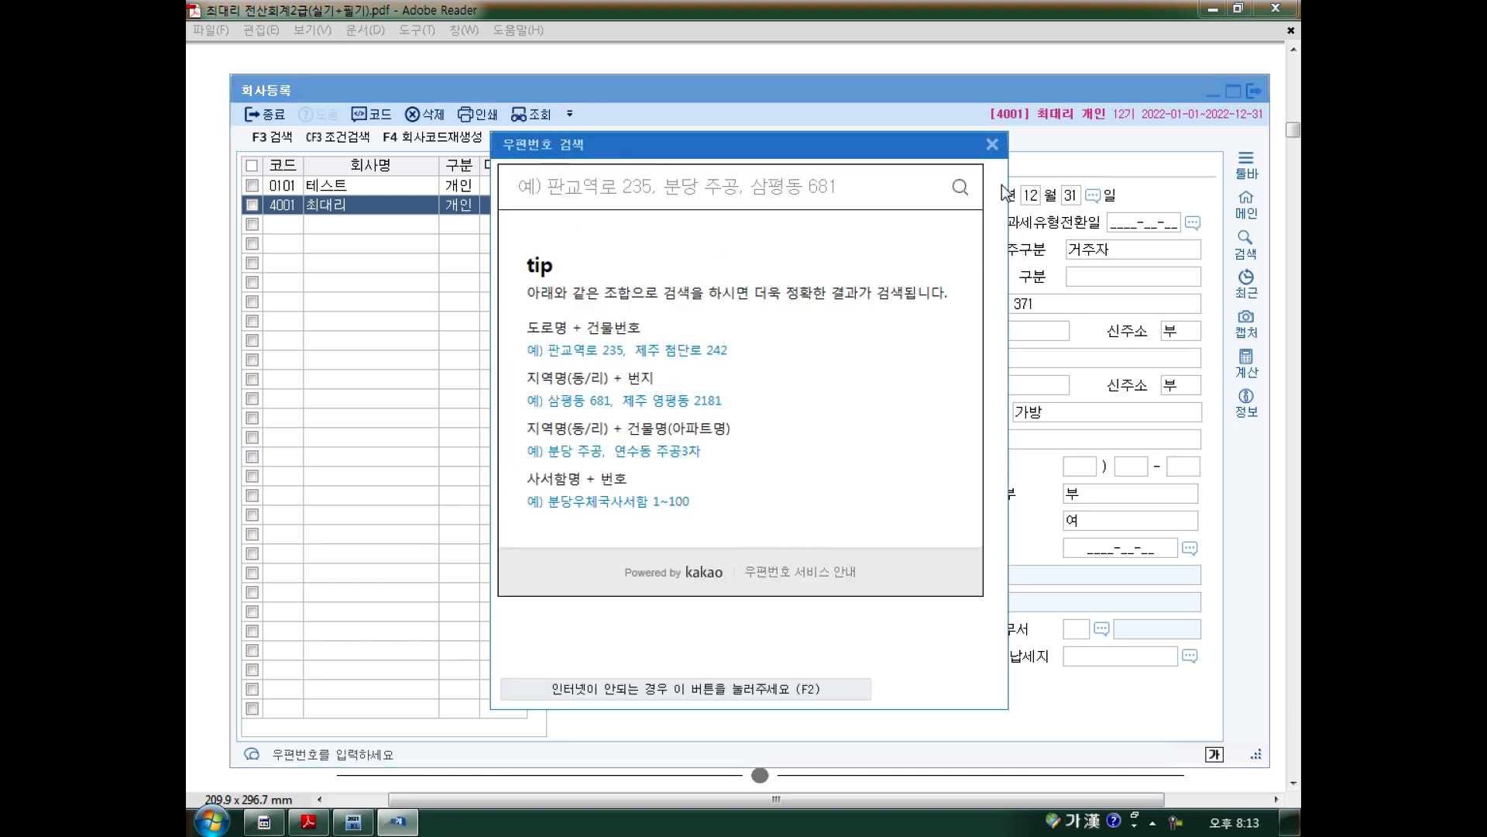
left_click(992, 145)
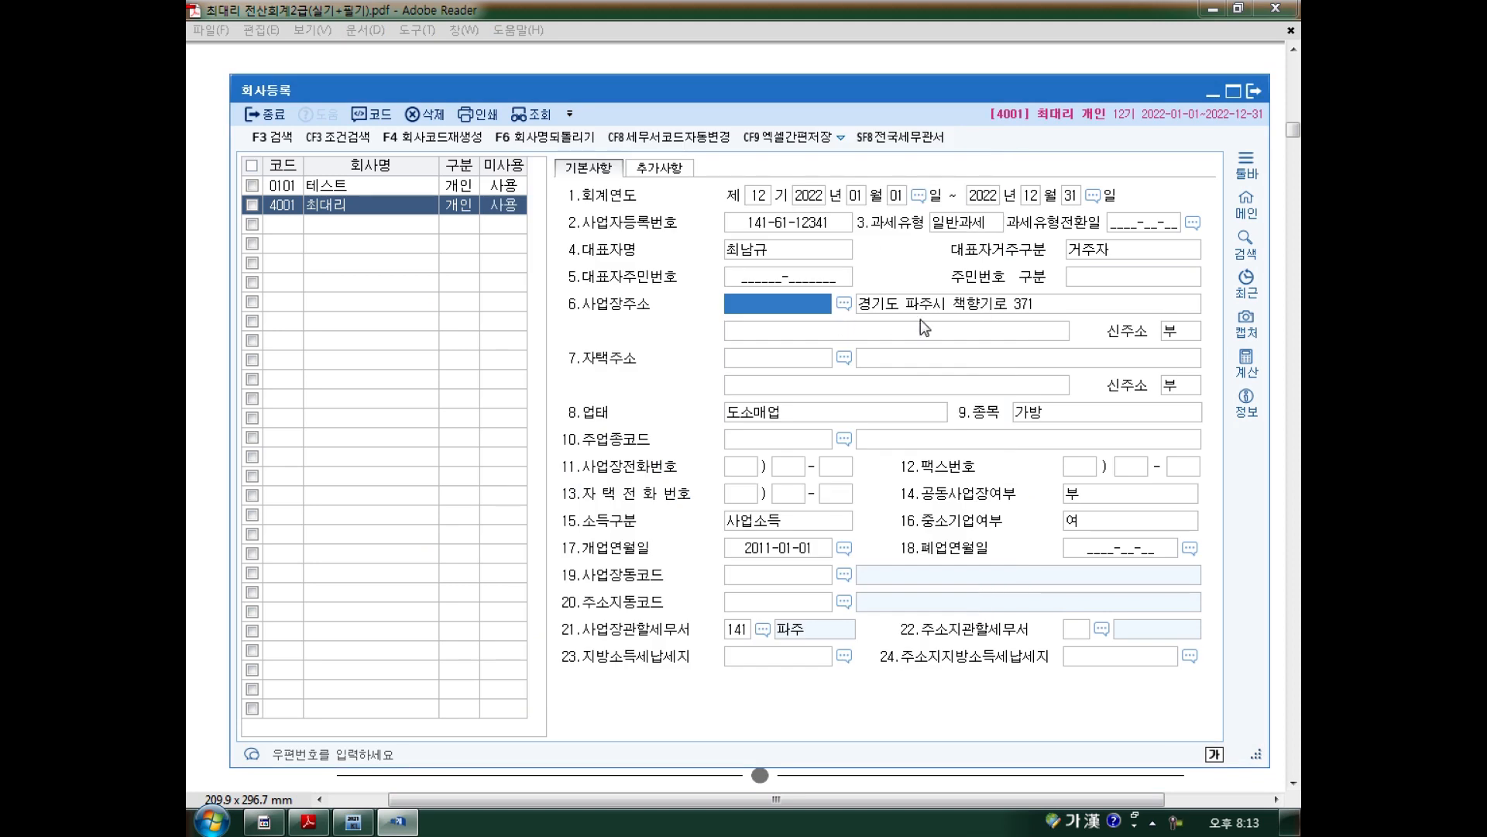
left_click(945, 308)
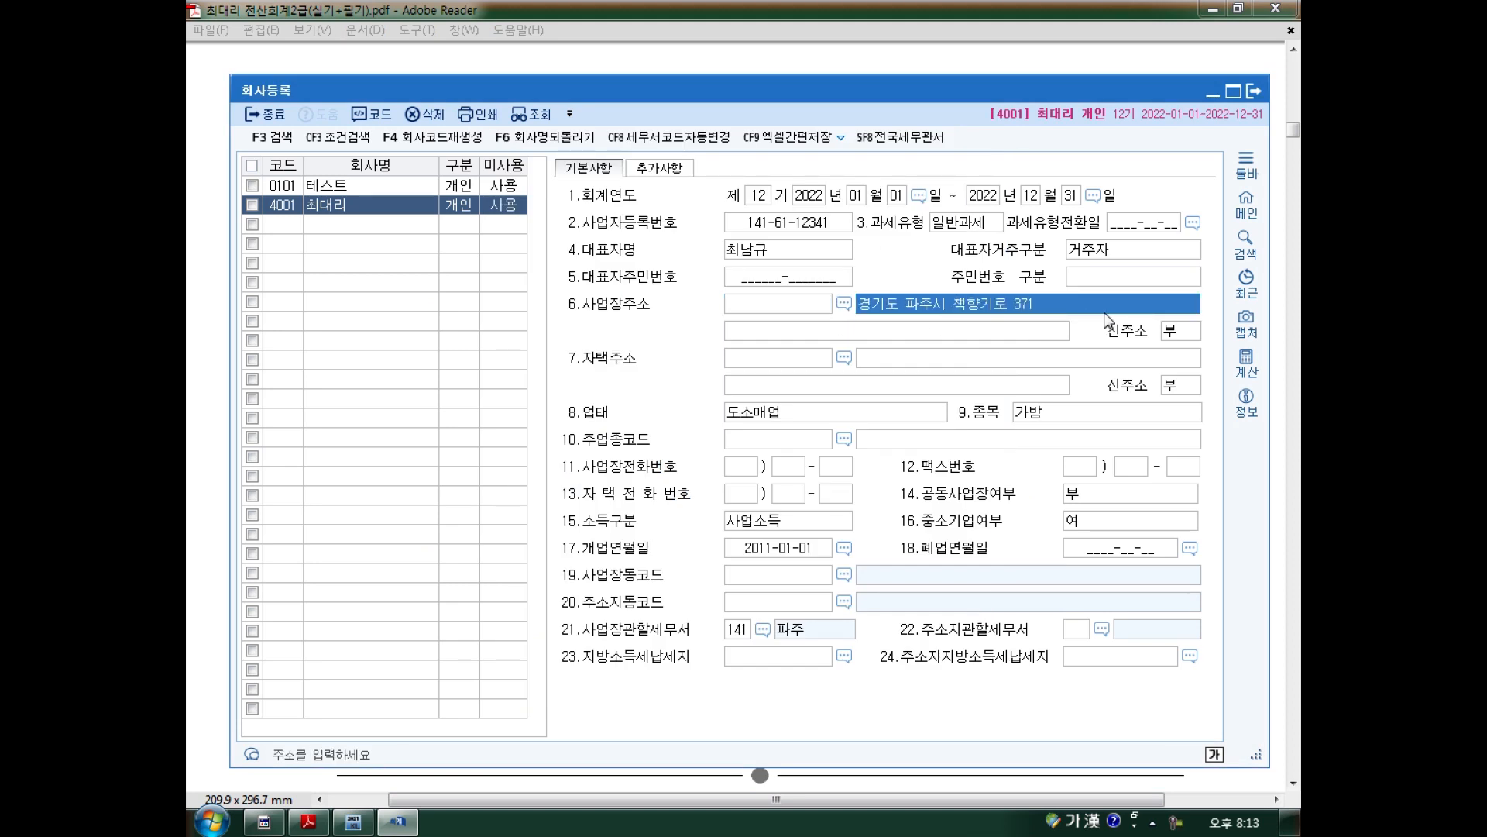
left_click(820, 419)
left_click(1075, 415)
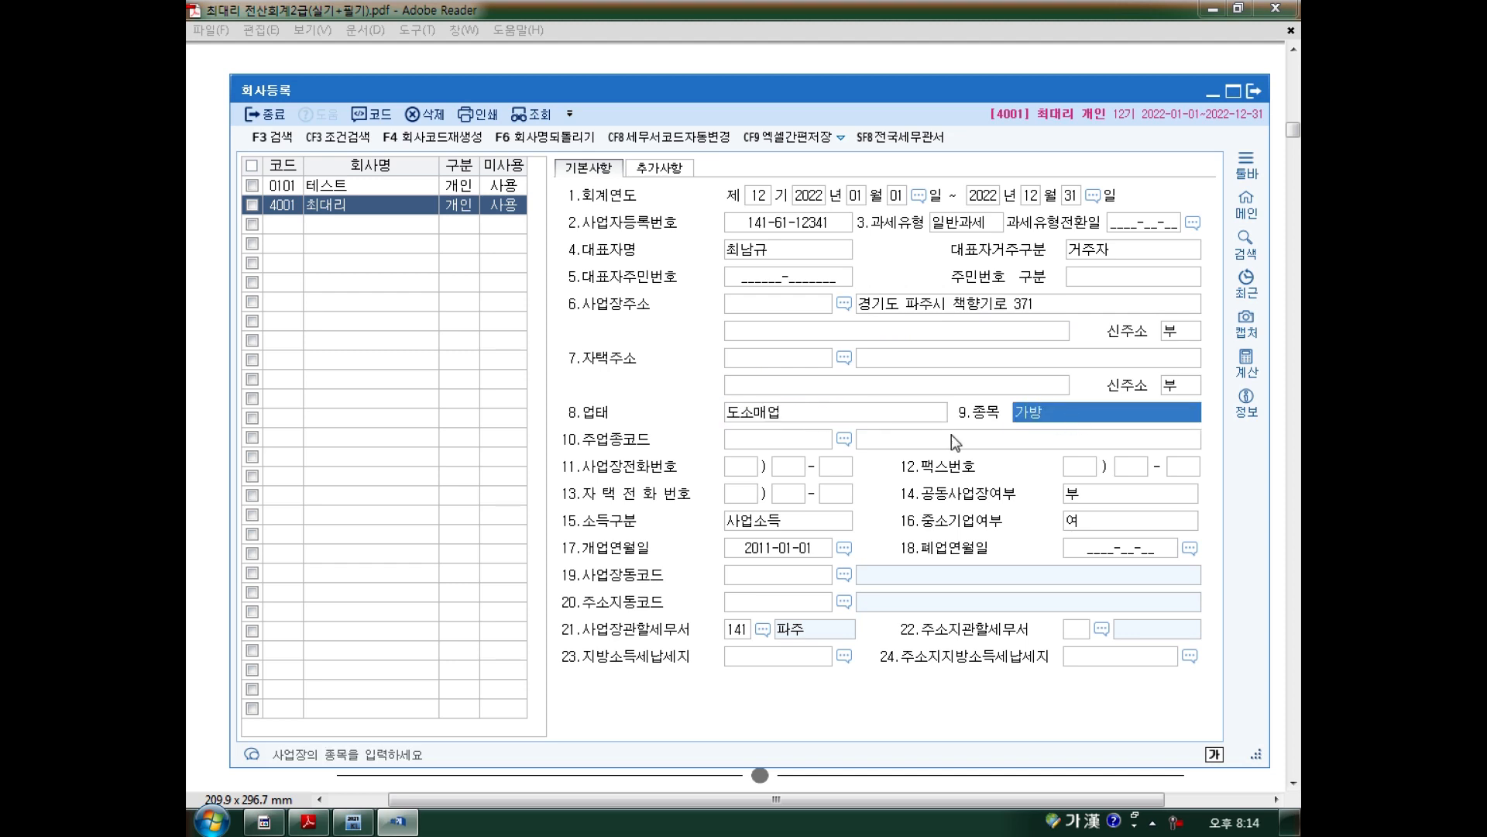
left_click(830, 421)
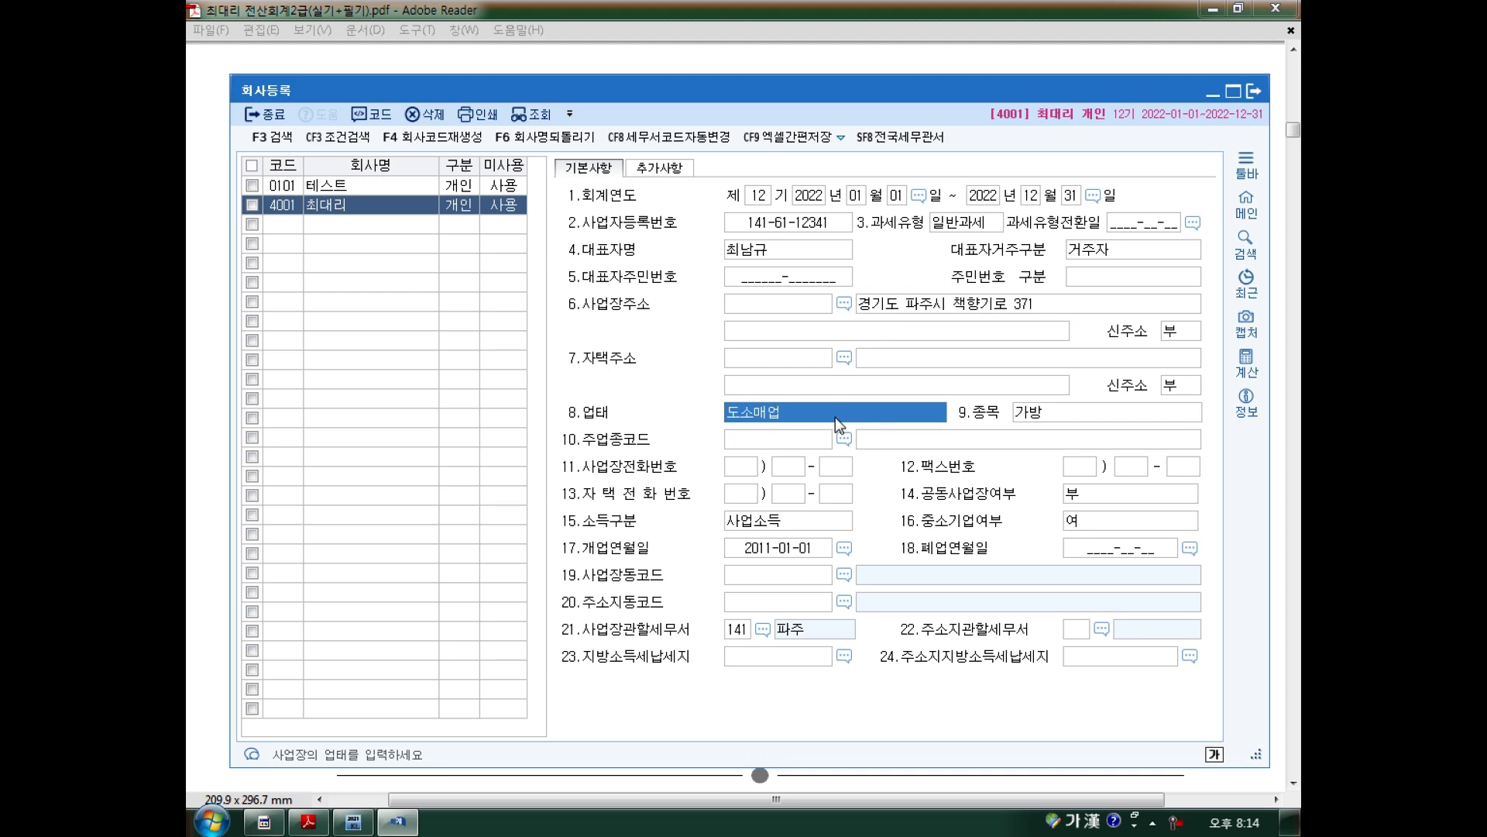
left_click(1043, 411)
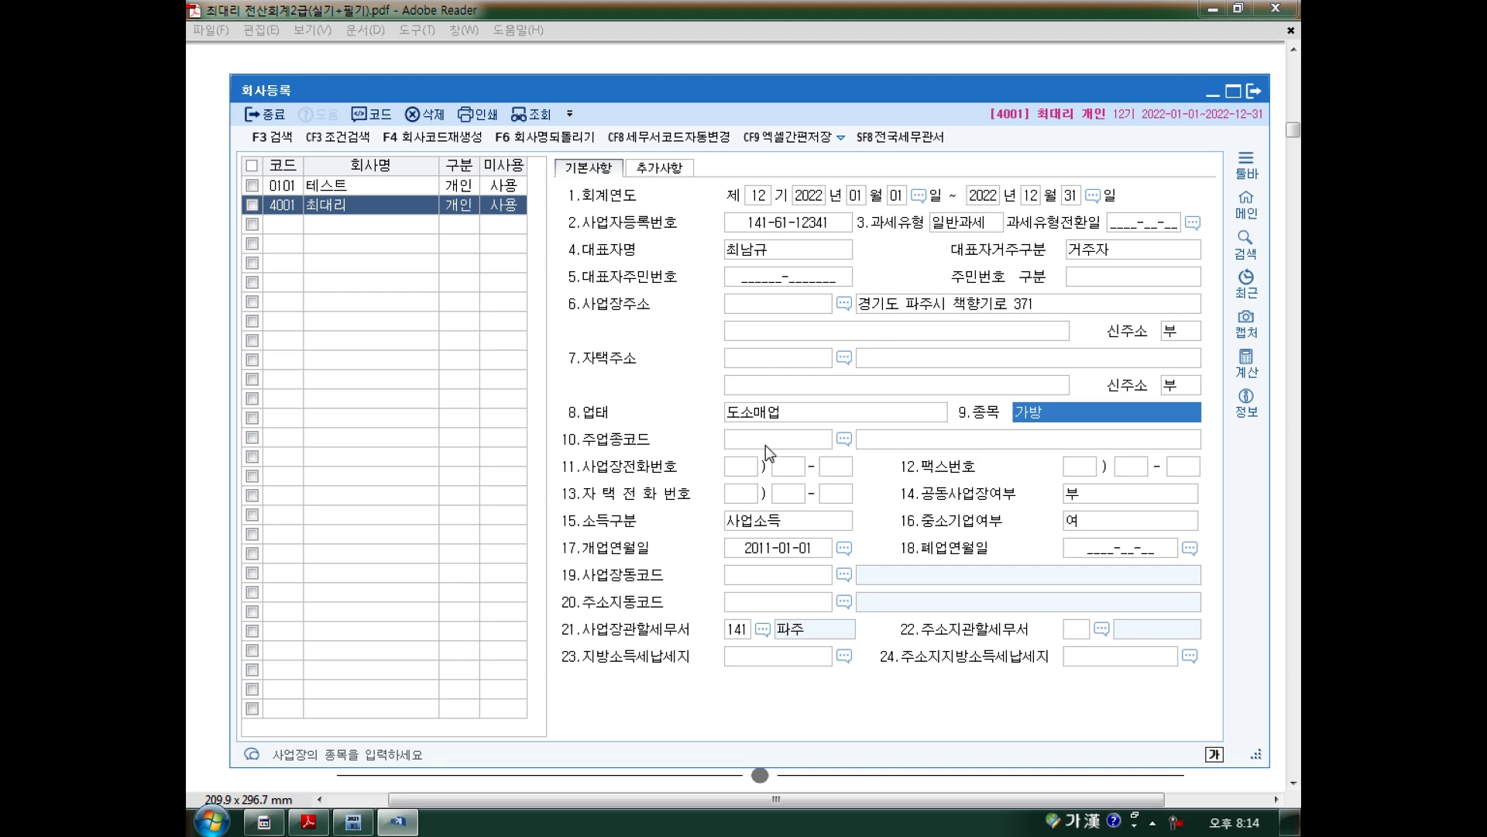
left_click(751, 530)
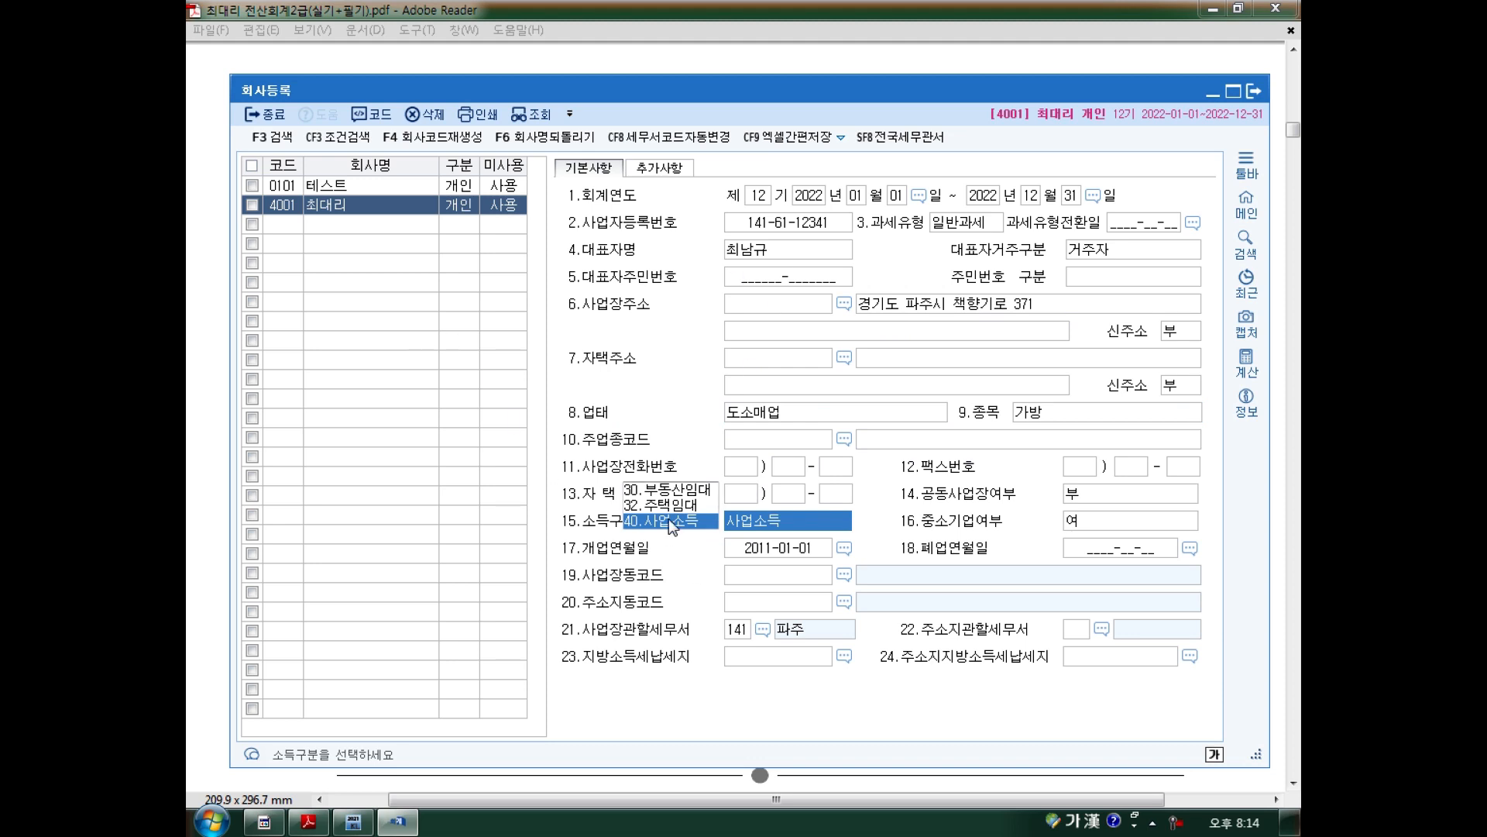
left_click(776, 550)
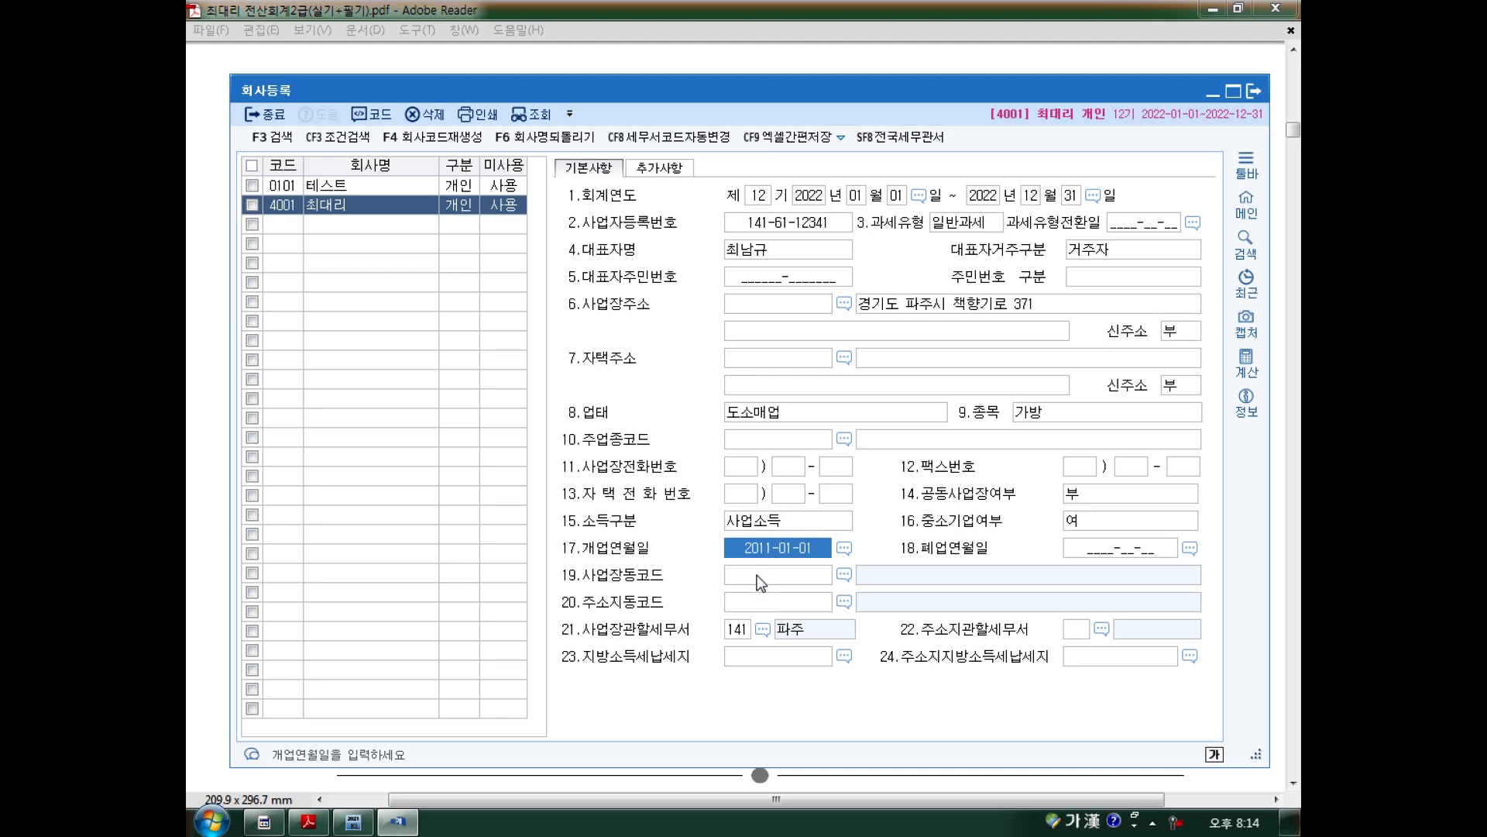
left_click(762, 630)
Close the lookups and annotate the home address, code fields 10 and 19, and the opening date.
left_click(833, 230)
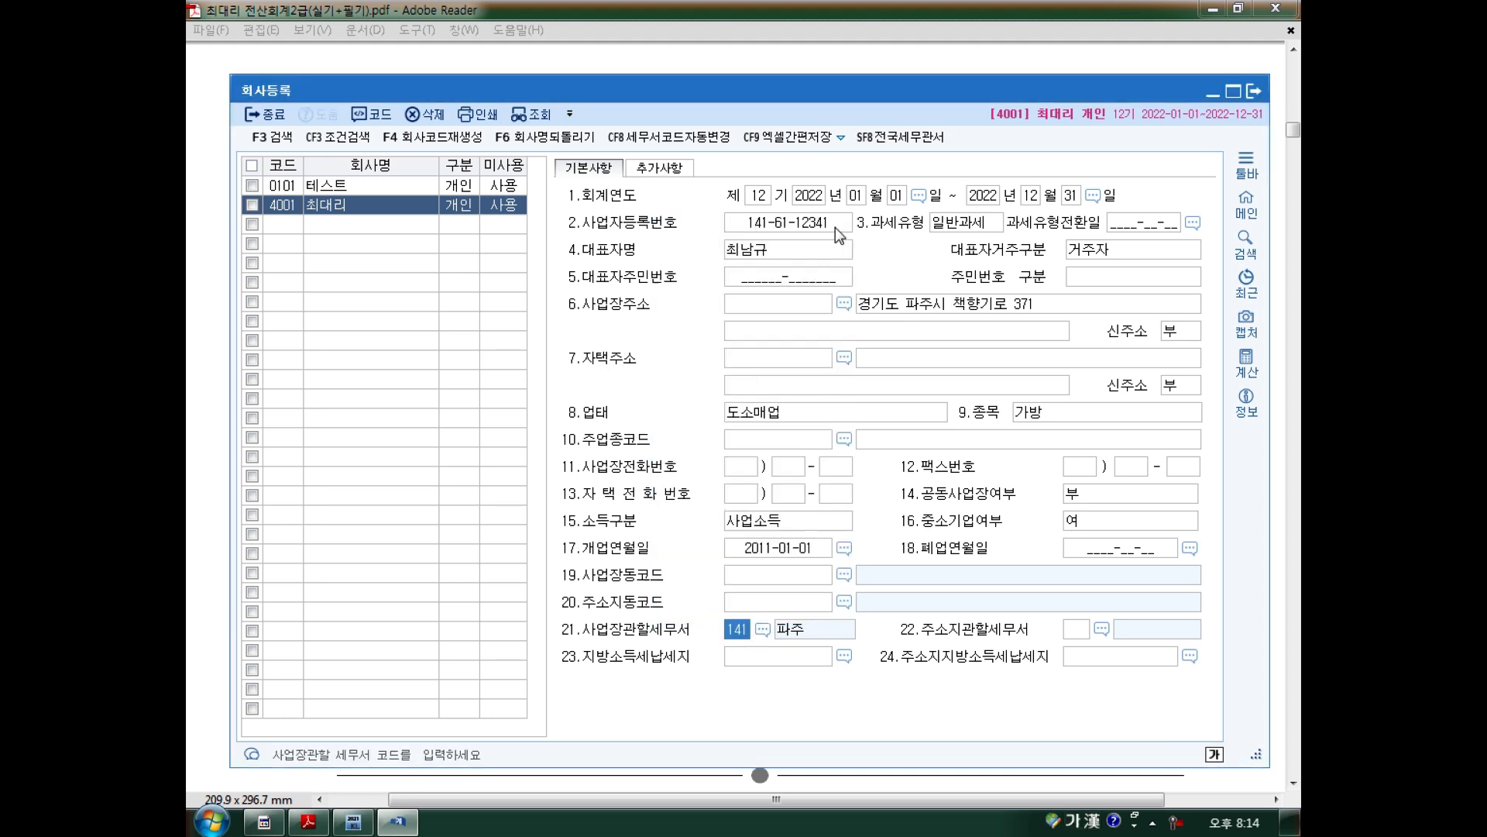
left_click(843, 303)
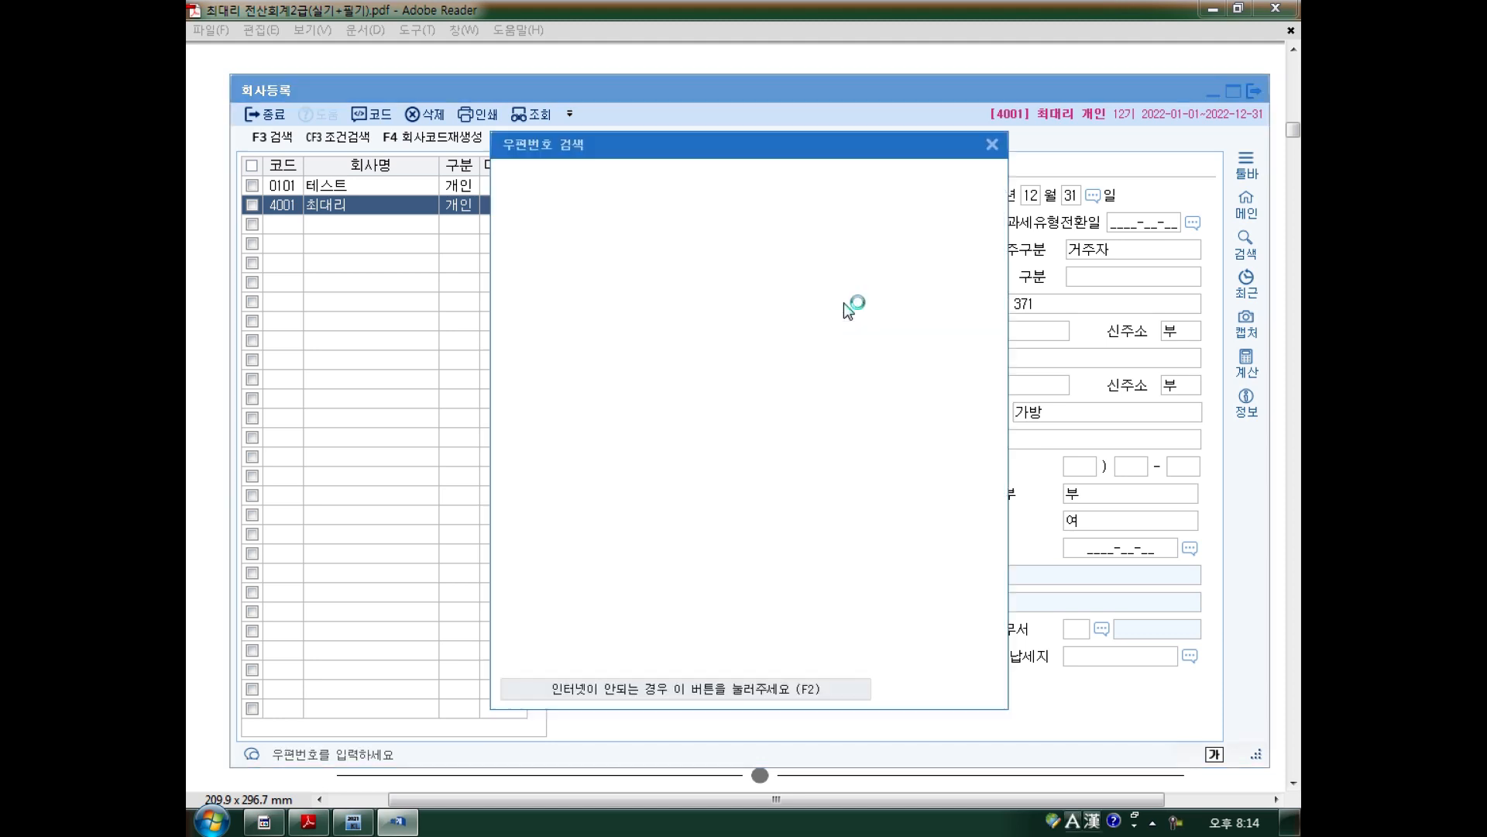
left_click(991, 145)
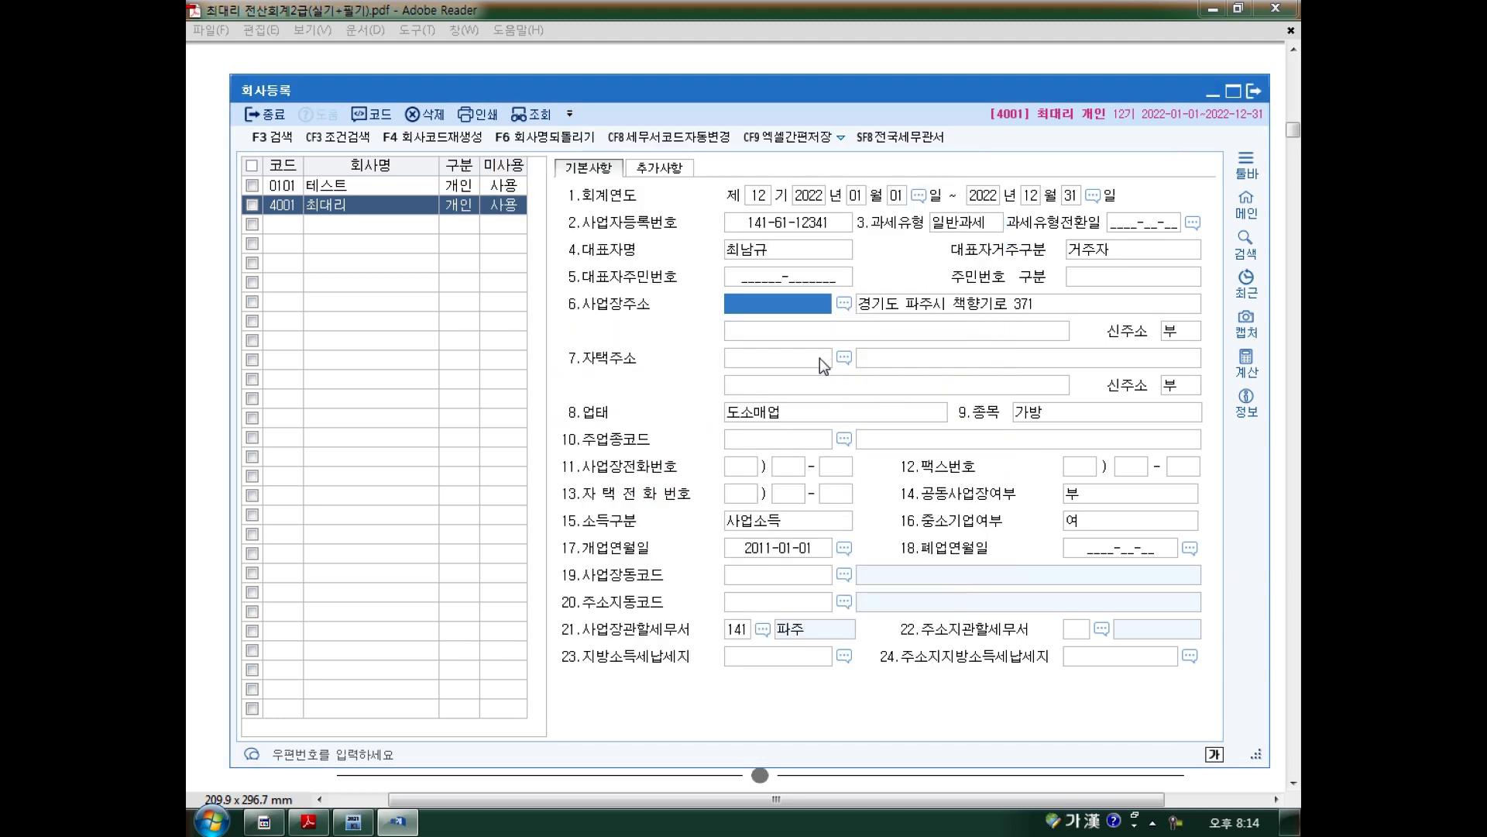
left_click_drag(720, 329, 759, 335)
left_click_drag(732, 332, 742, 378)
mouse_move(744, 380)
left_mouse_down()
mouse_move(773, 378)
mouse_move(775, 329)
mouse_move(846, 370)
left_mouse_up()
left_click_drag(852, 431, 851, 451)
left_click_drag(842, 547, 843, 572)
left_click_drag(744, 561, 820, 564)
mouse_move(761, 618)
left_mouse_down()
mouse_move(722, 639)
mouse_move(750, 644)
mouse_move(745, 689)
mouse_move(766, 697)
left_mouse_up()
key("Escape")
Leave the residence tax-office code field 22 empty.
left_click(1089, 633)
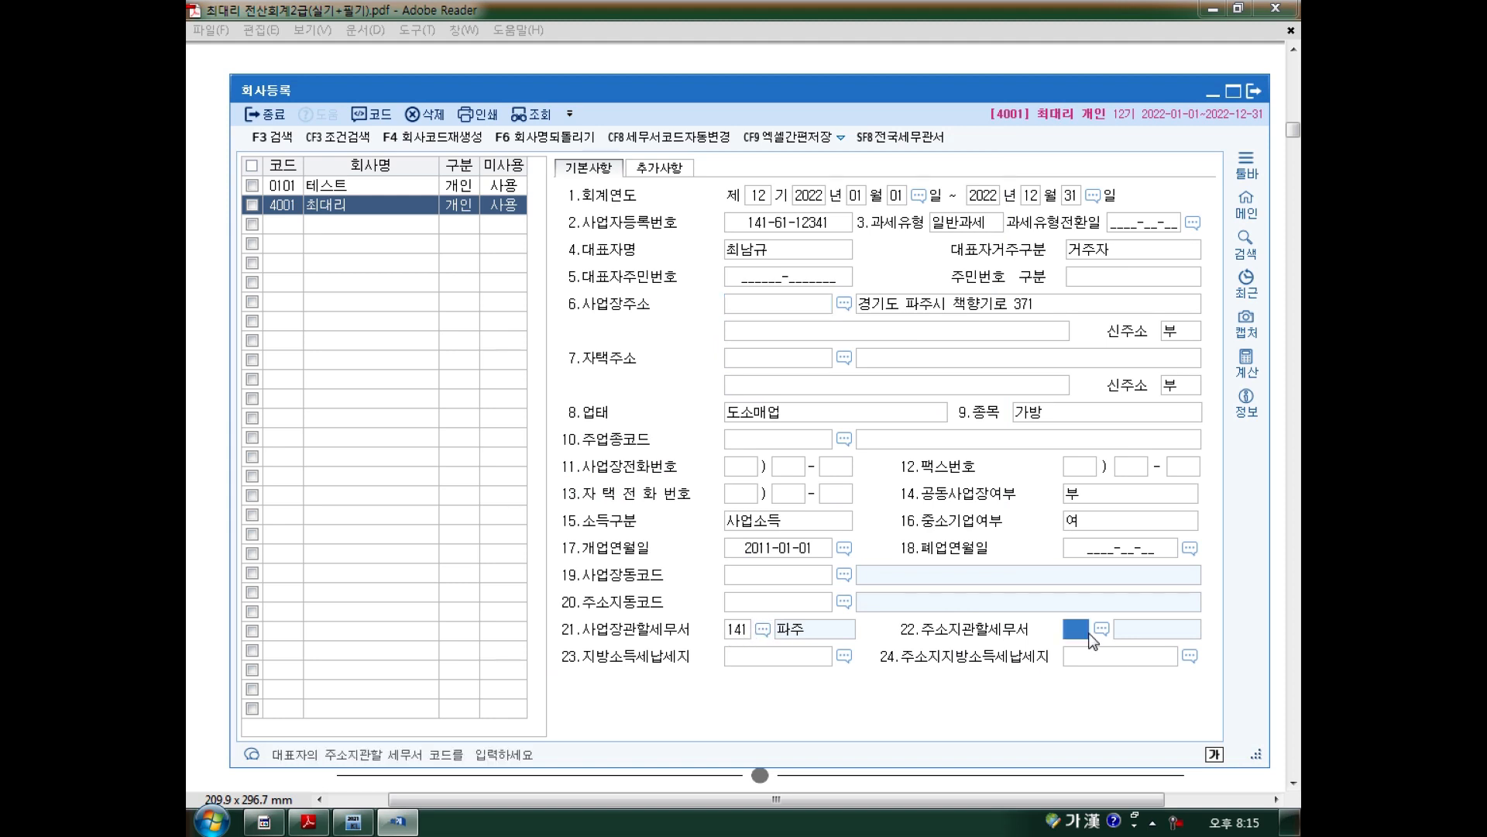
key("F2")
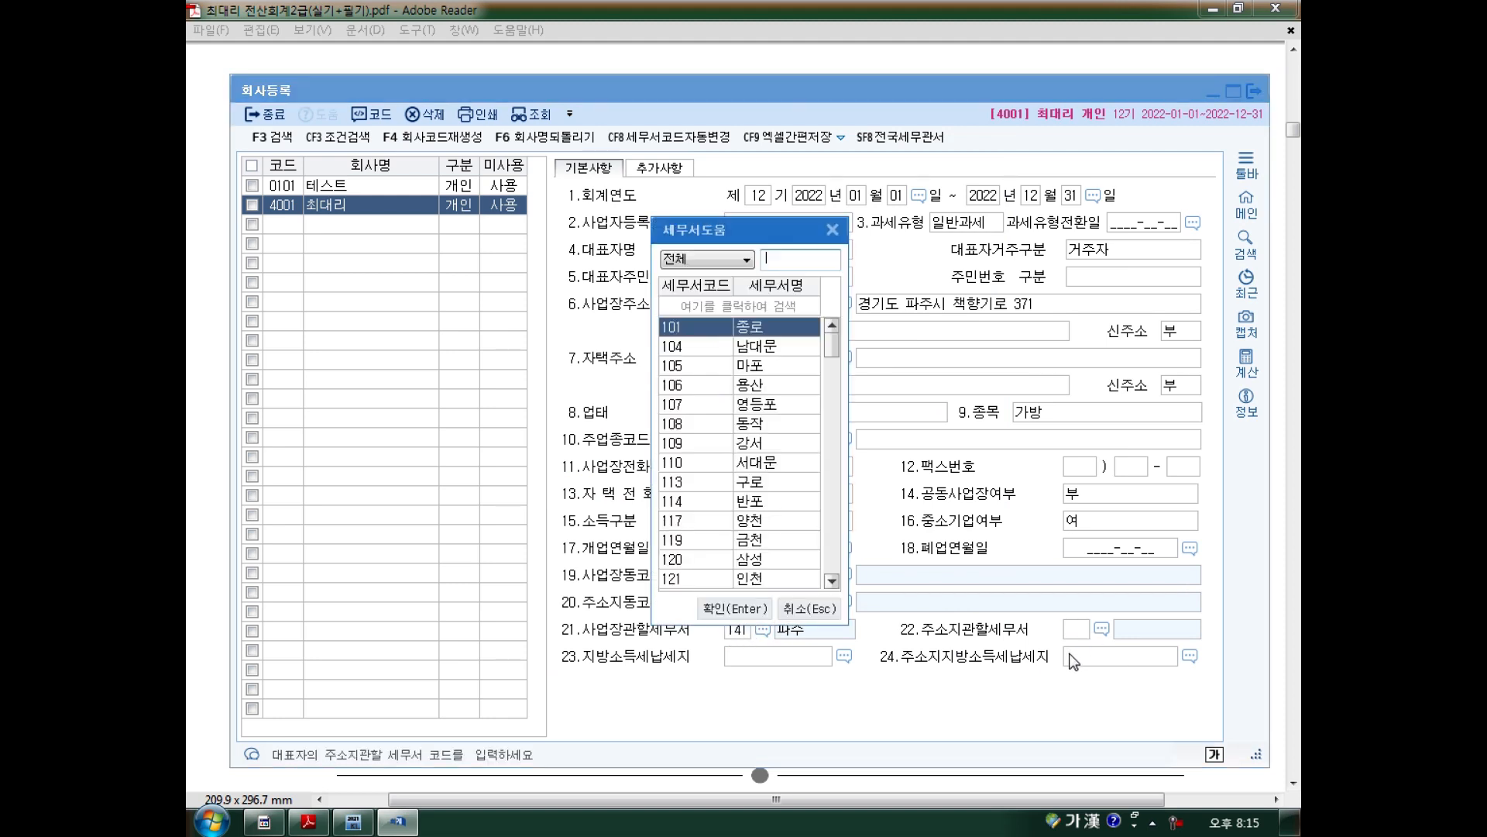
key("Escape")
left_click(1102, 628)
left_click(833, 229)
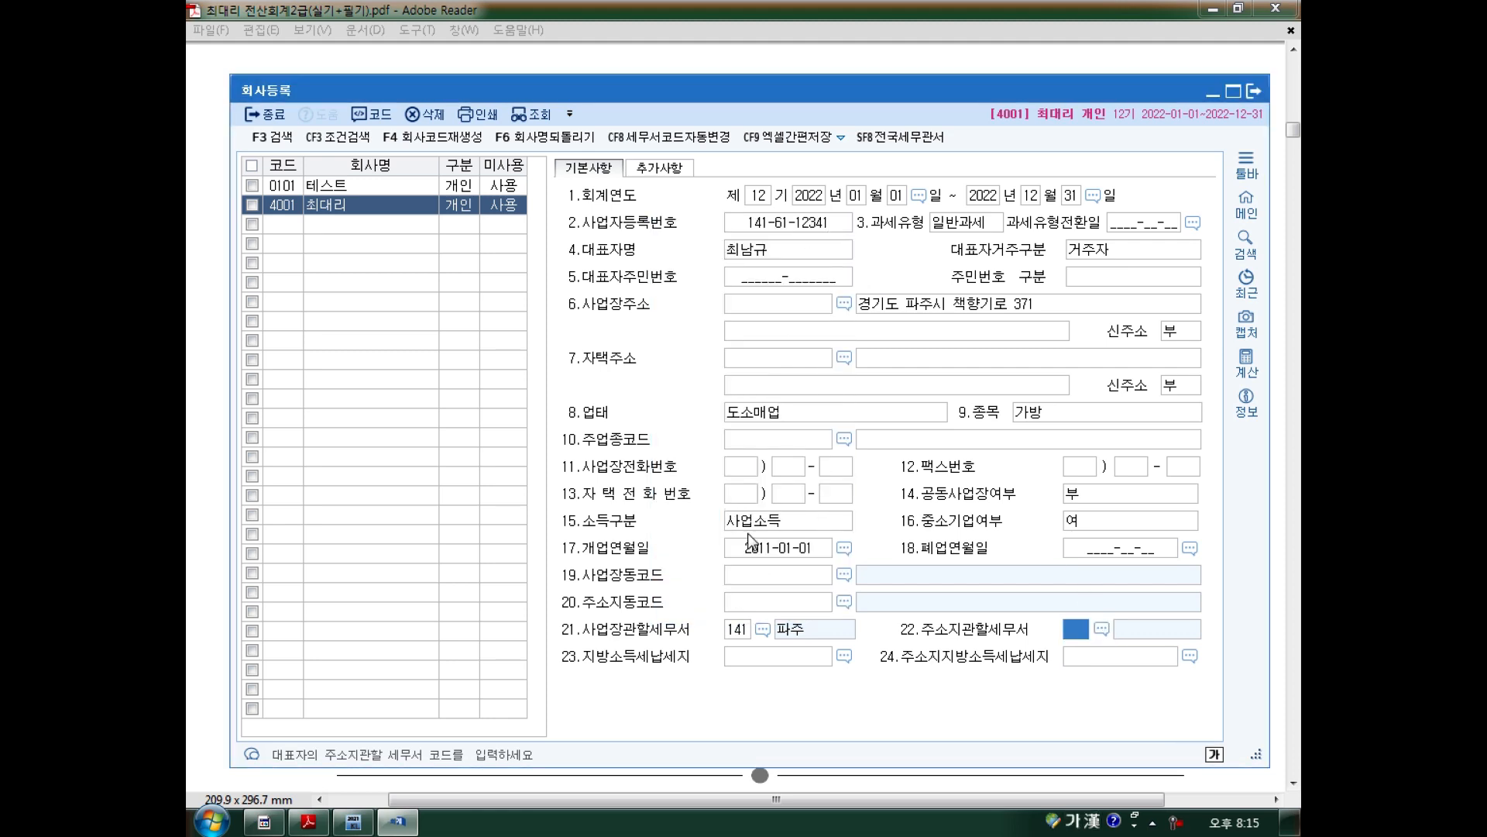
Search 파주 and confirm 141 파주 as the field 21 business tax office.
left_click(762, 629)
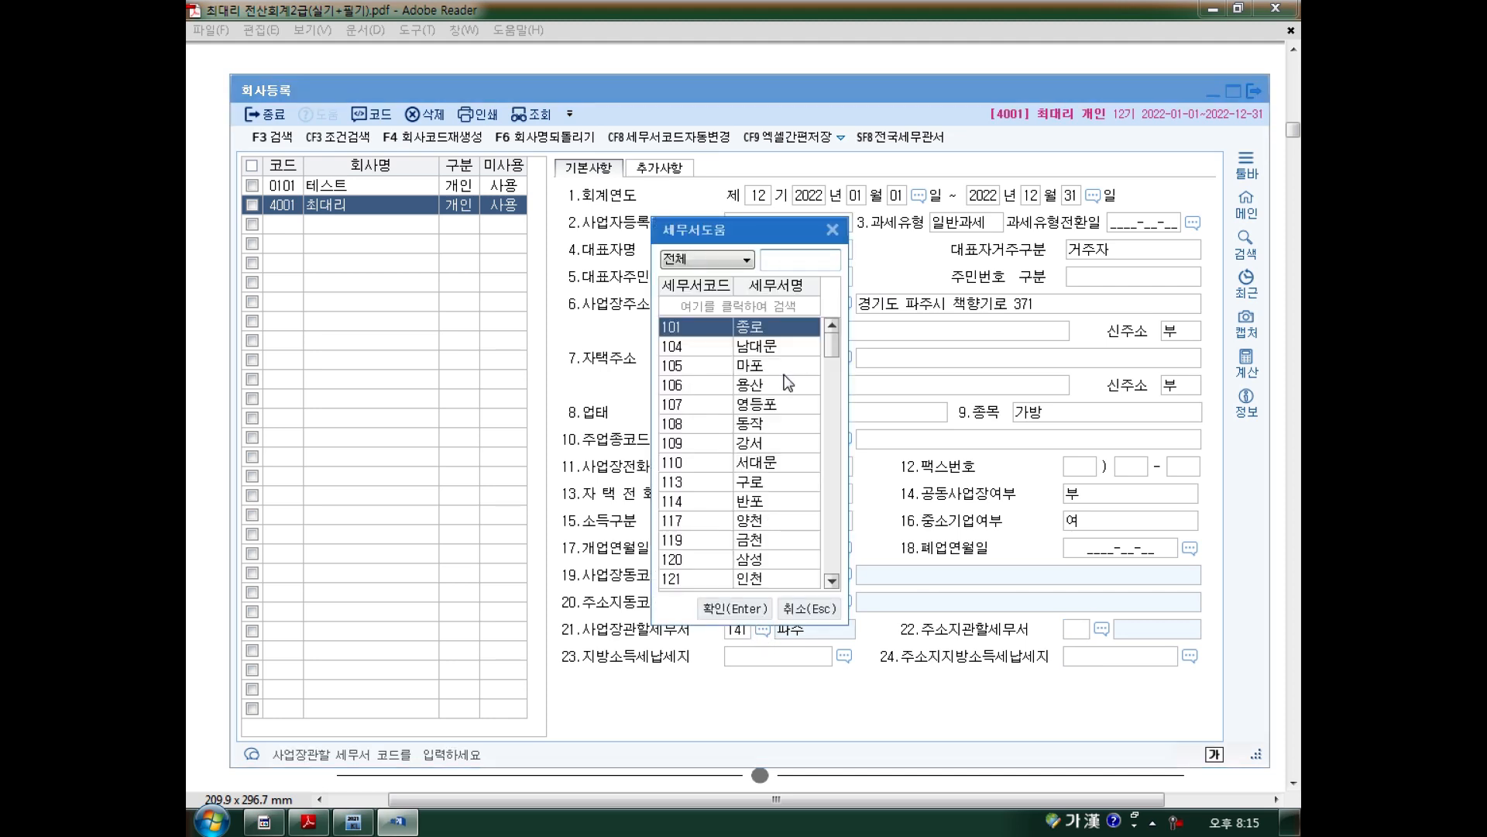
type("파")
type("주")
key("Return")
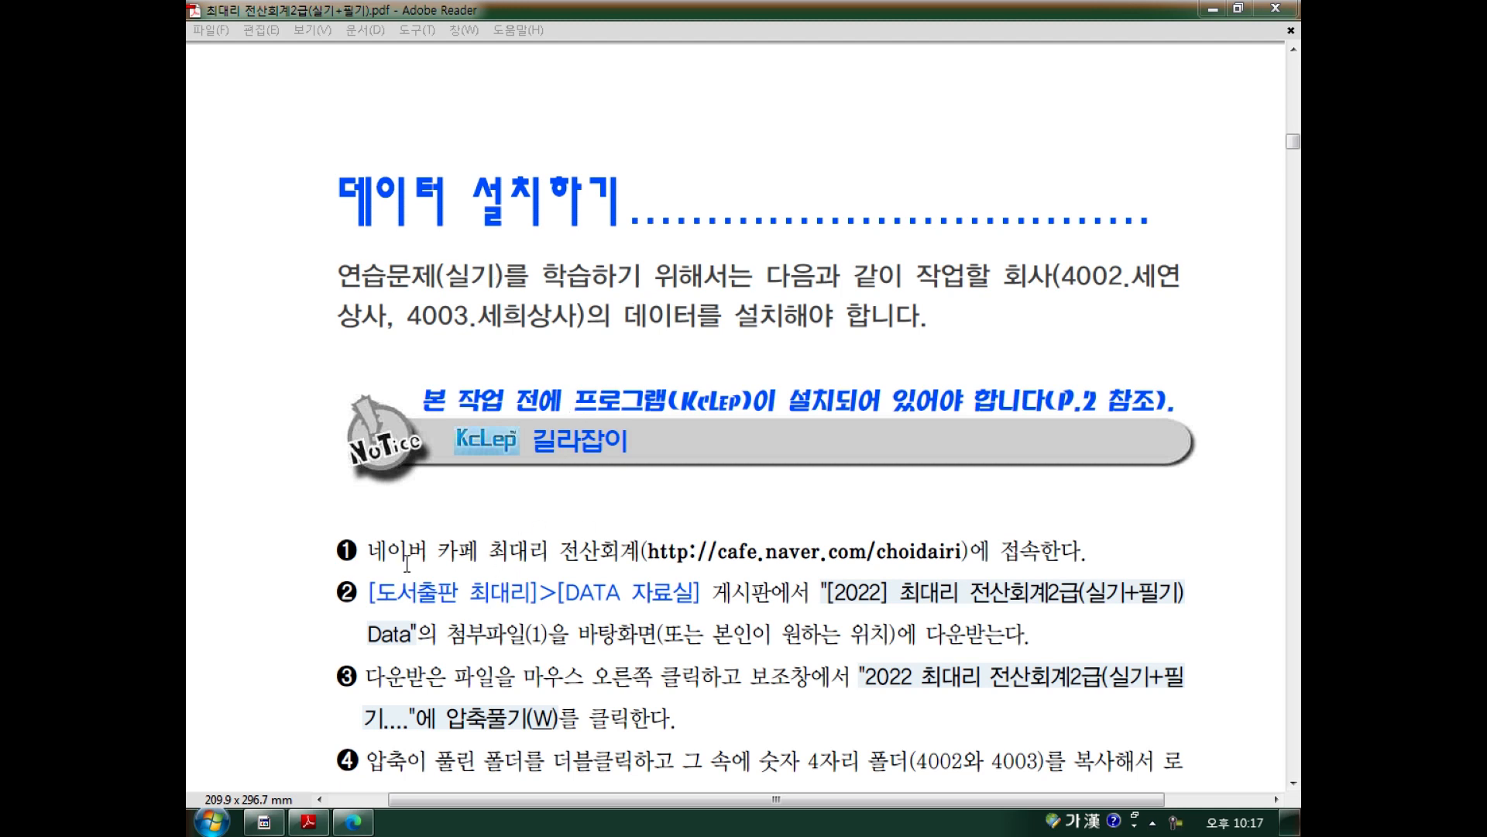
Bring the Naver cafe window forward and open the DATA 자료실 board.
left_click(348, 755)
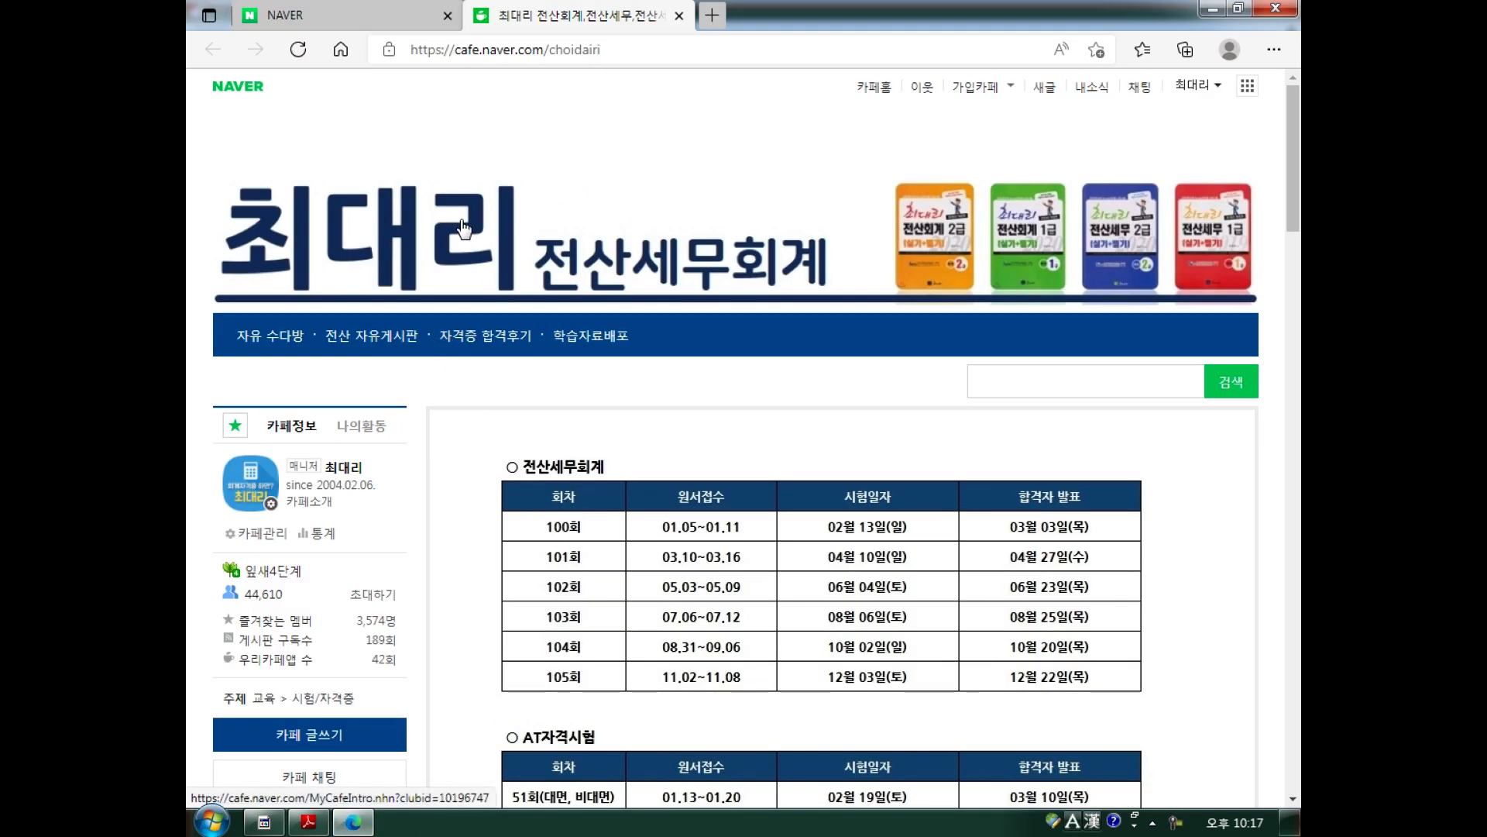
scroll(396, 255, "down", 2)
scroll(396, 255, "down", 14)
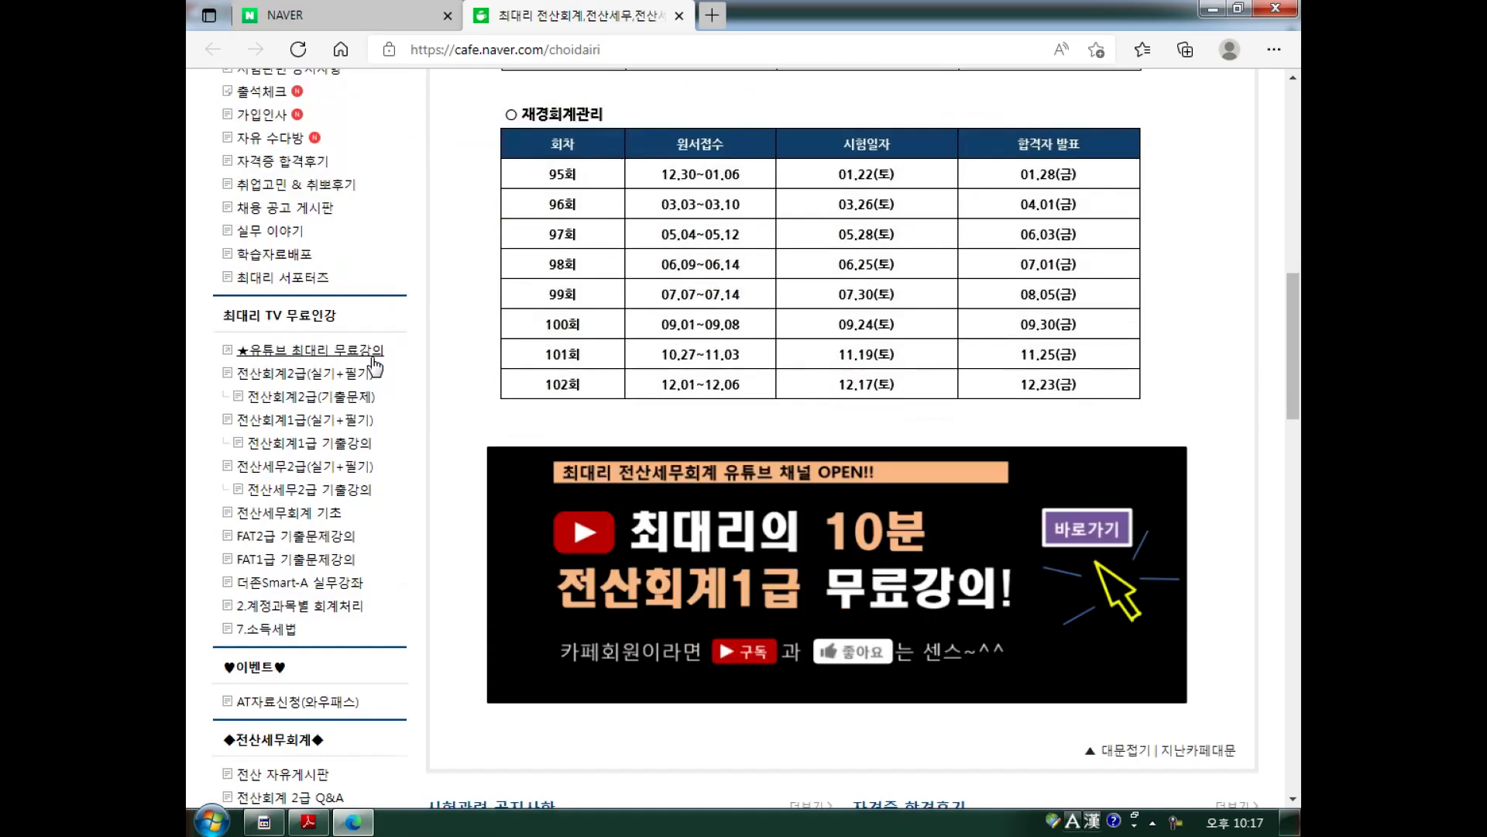
scroll(335, 333, "down", 5)
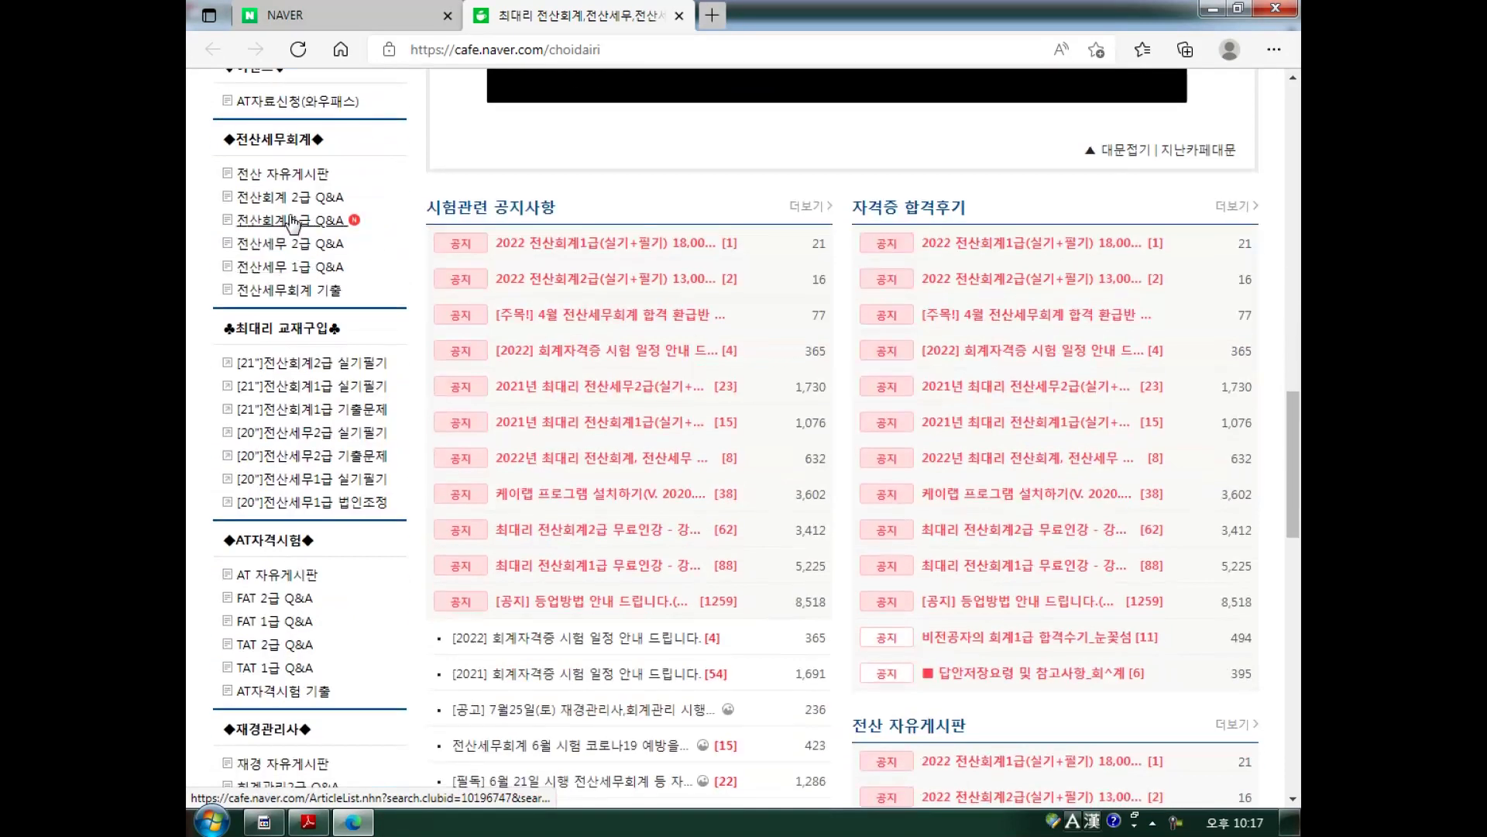
scroll(291, 236, "down", 2)
scroll(278, 317, "down", 4)
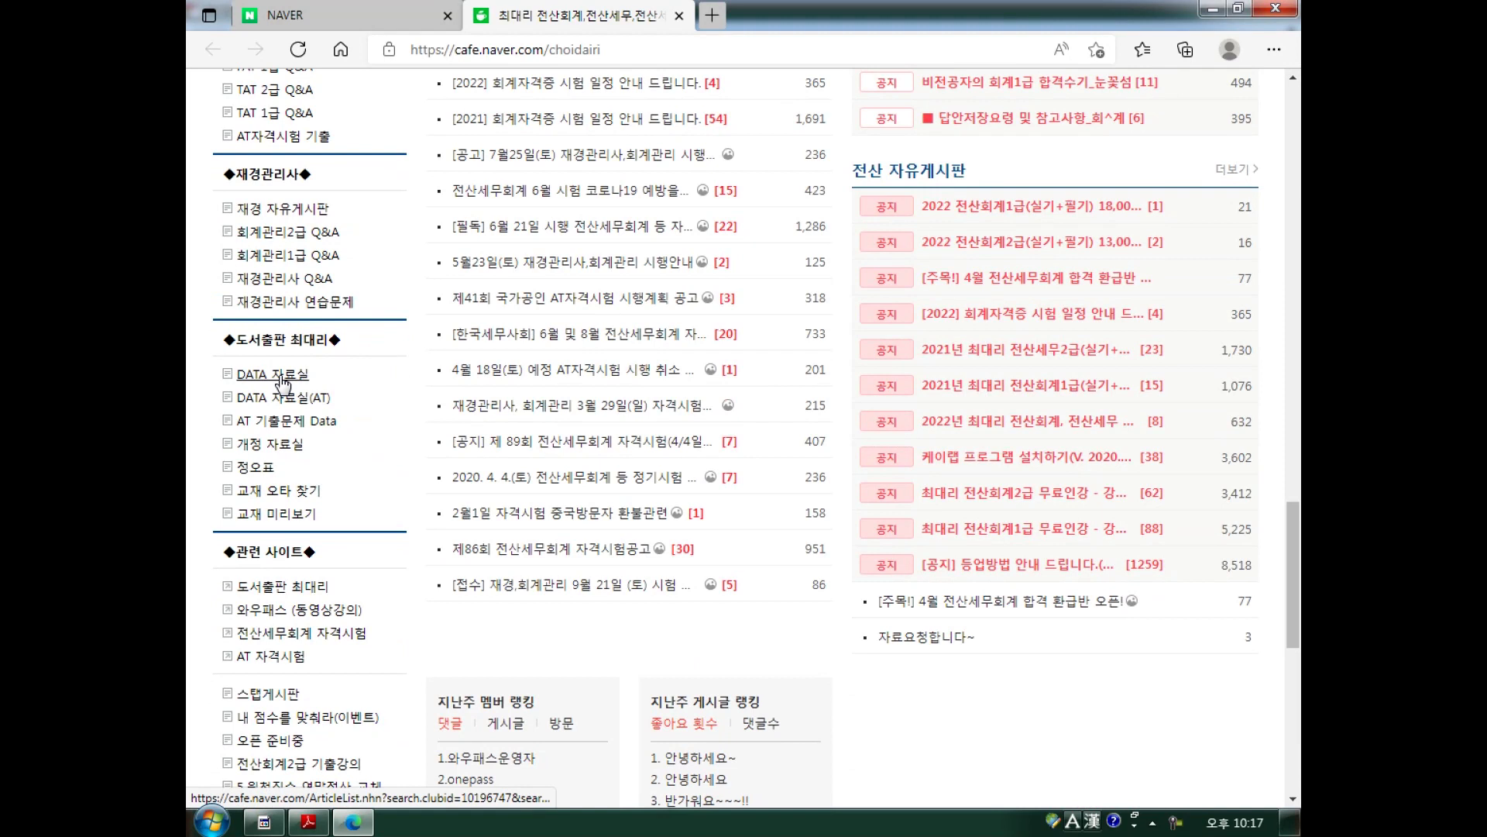
left_click(282, 379)
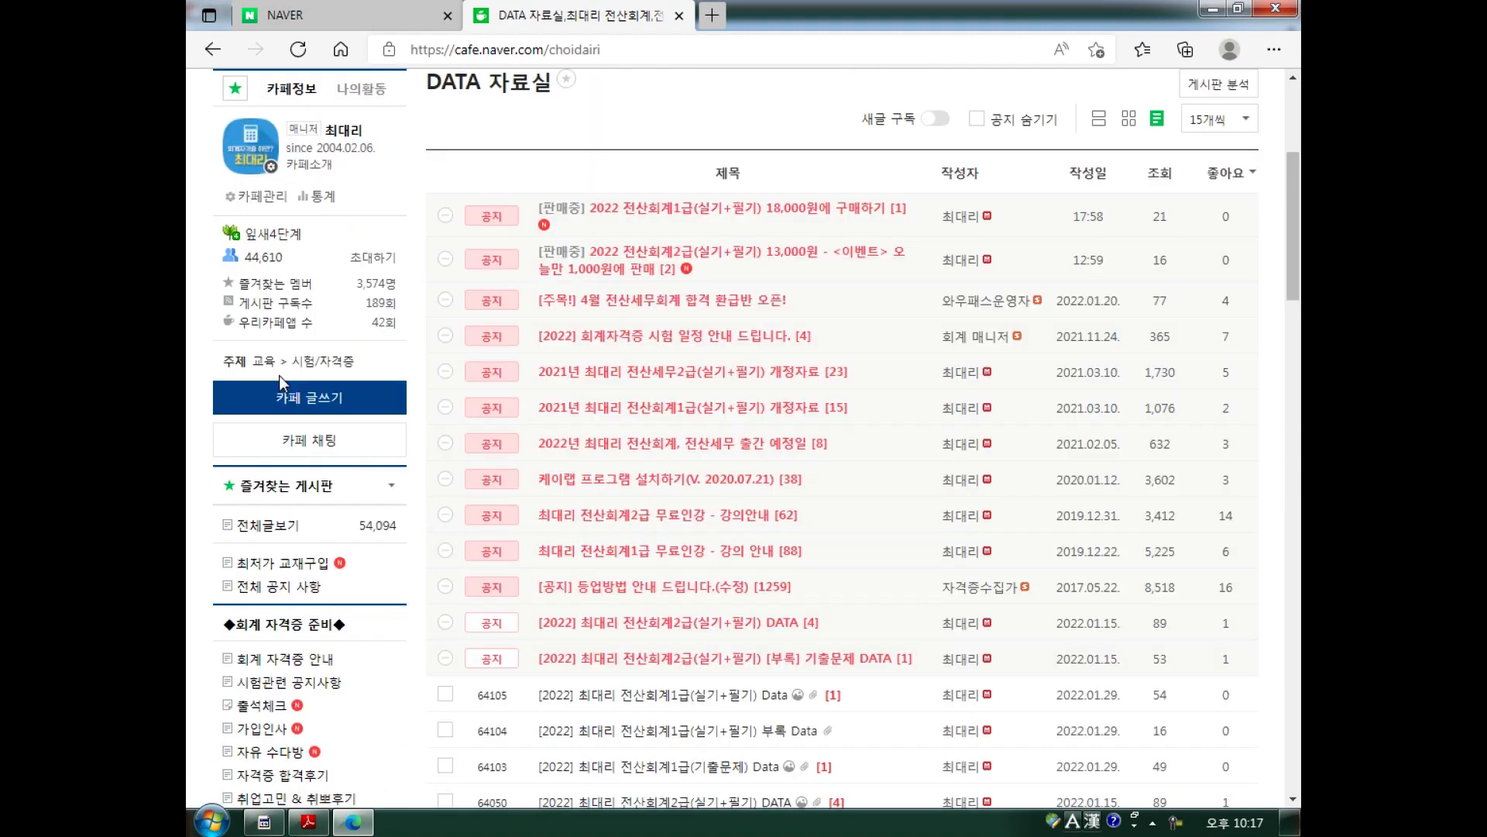
scroll(631, 454, "down", 4)
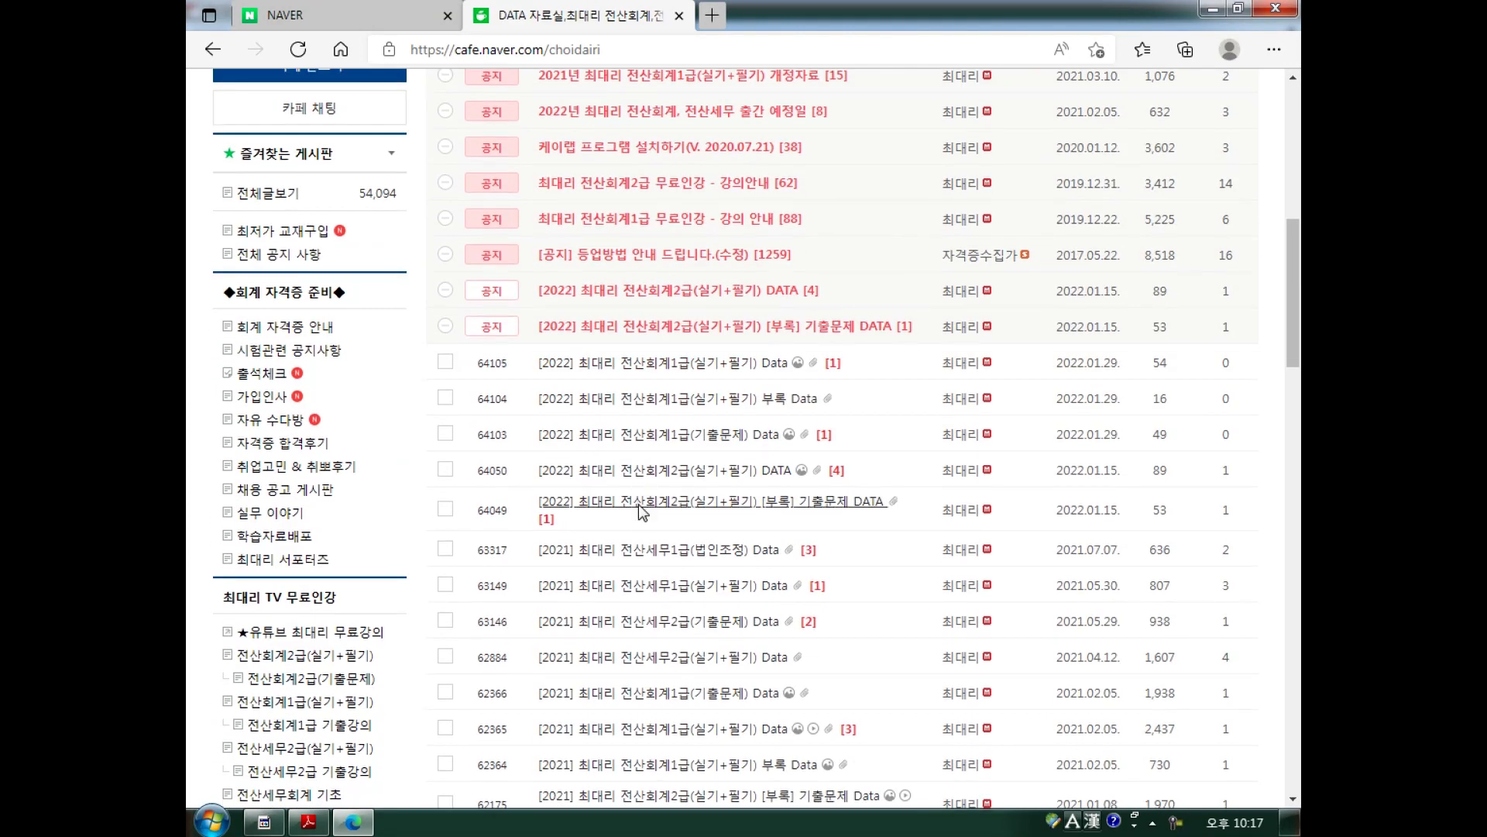
scroll(641, 509, "down", 1)
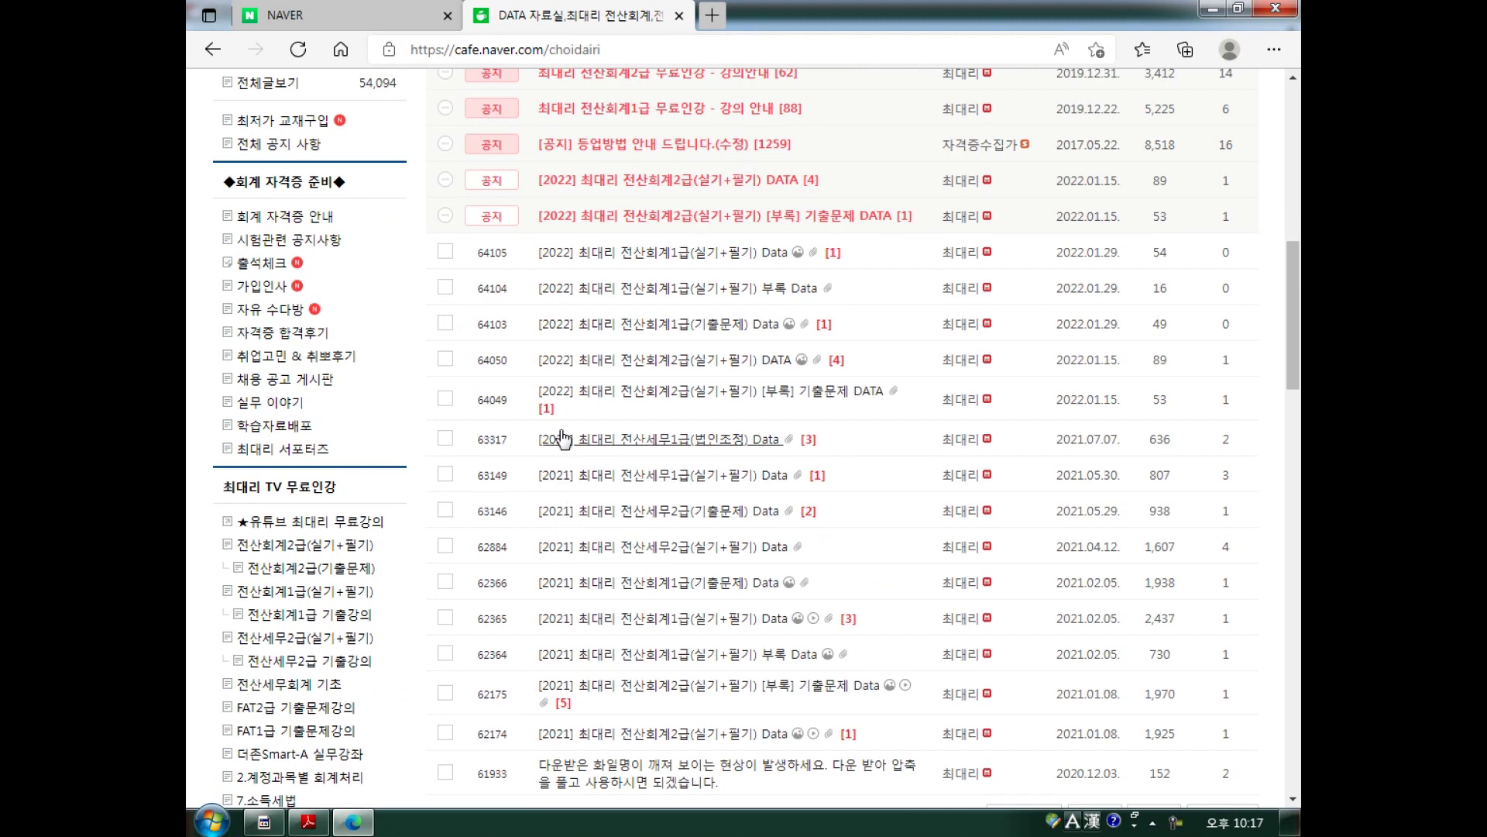
Open the 2022 전산회계 2급 practice-data post, show its zip save options, and minimize the browser.
left_click(720, 362)
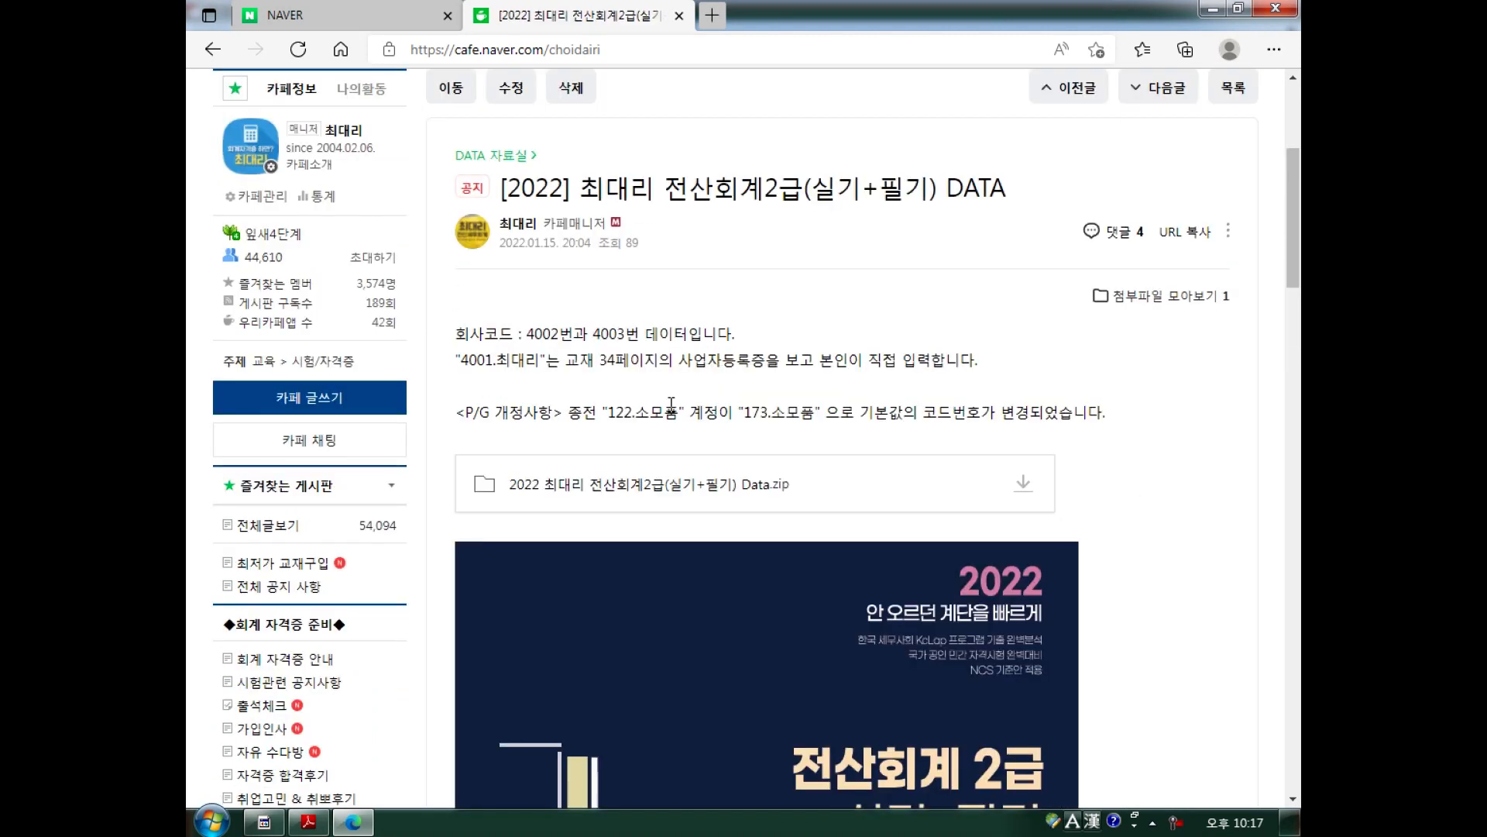
left_click(1024, 489)
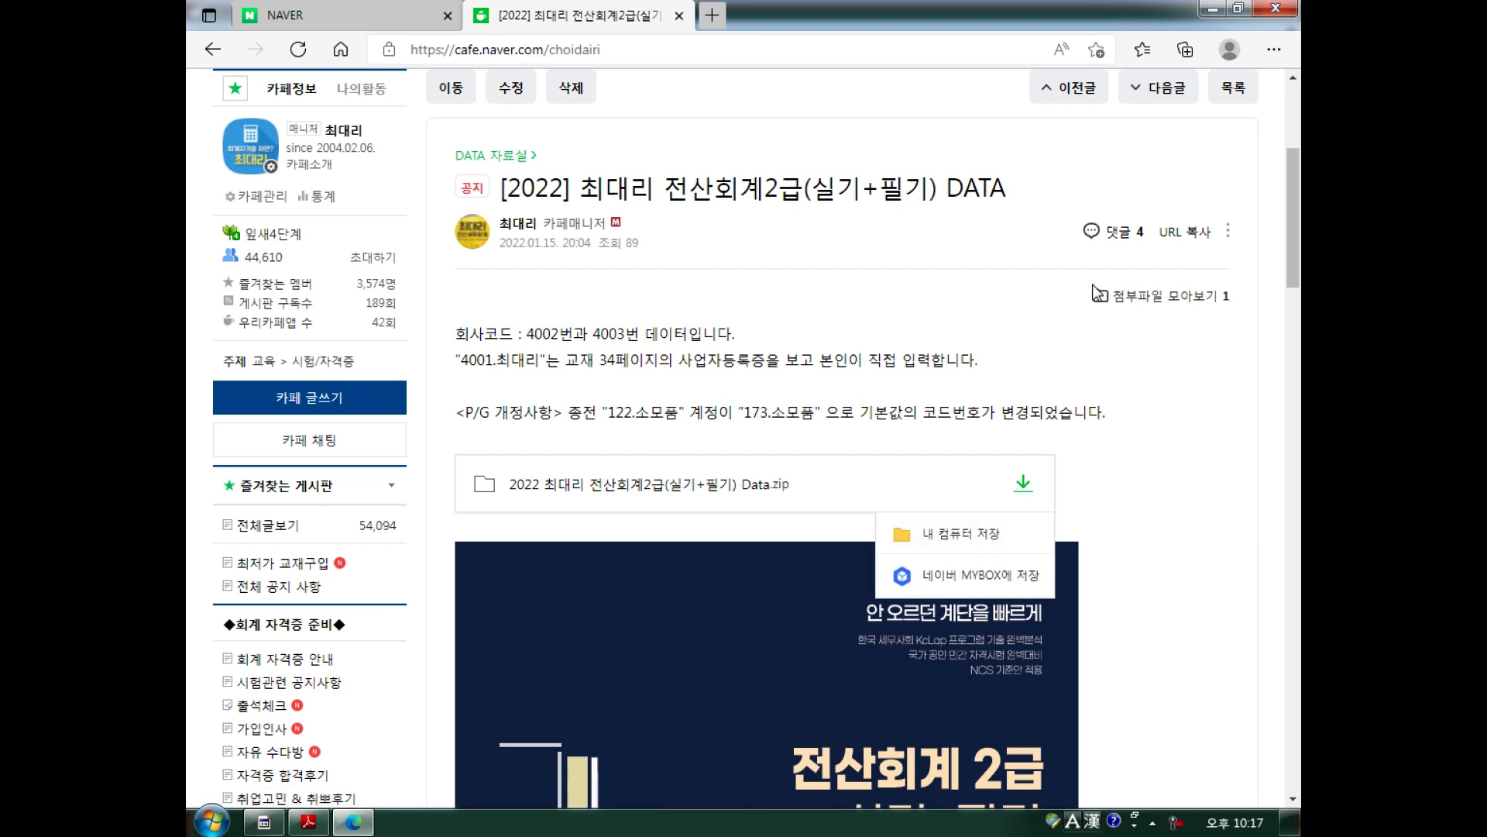
left_click(1214, 9)
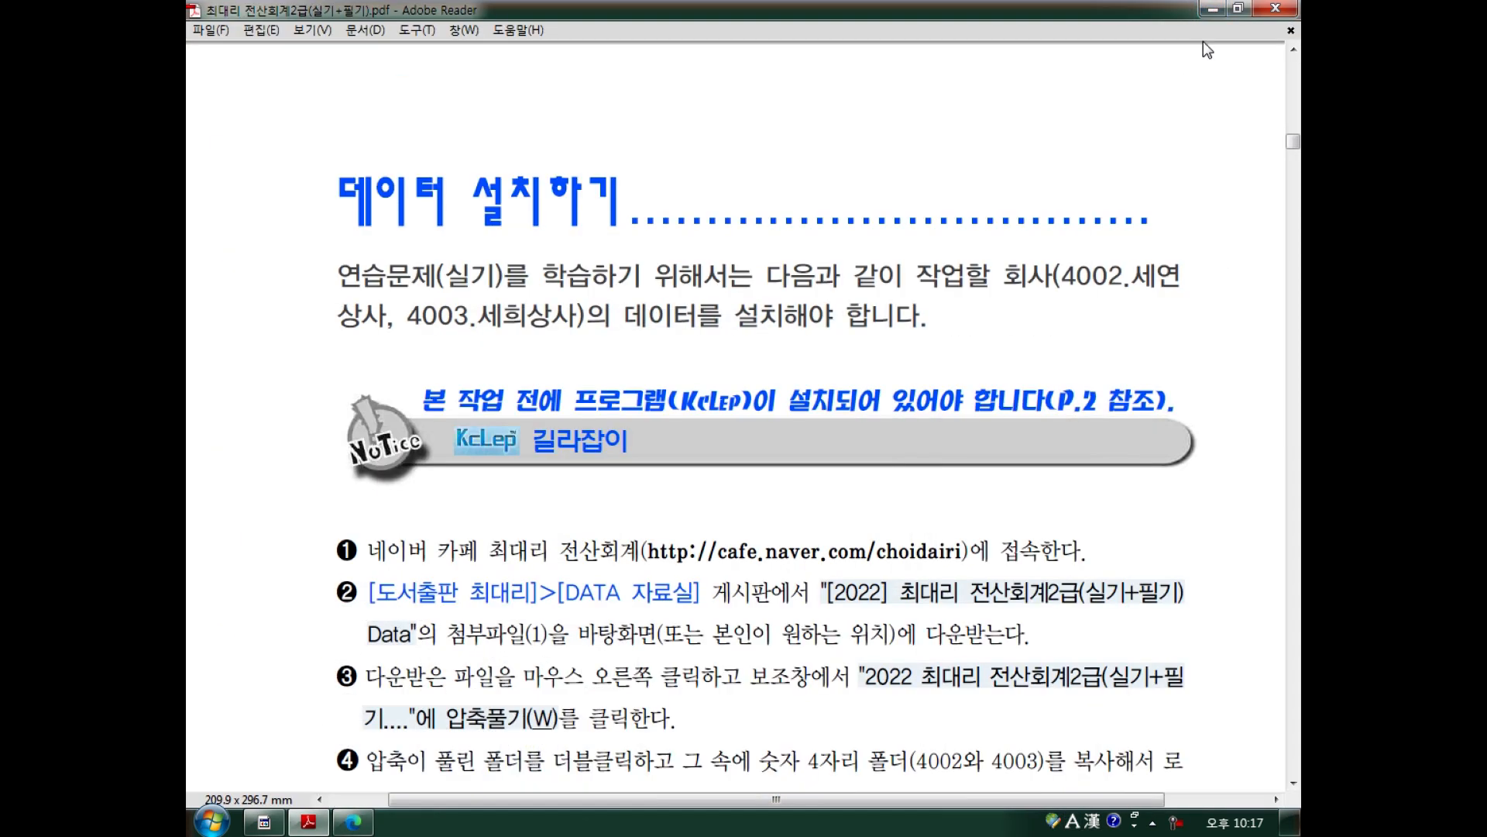
Reveal the desktop, check the downloaded zip, and select the extracted 2022 Data folder.
left_click(1214, 10)
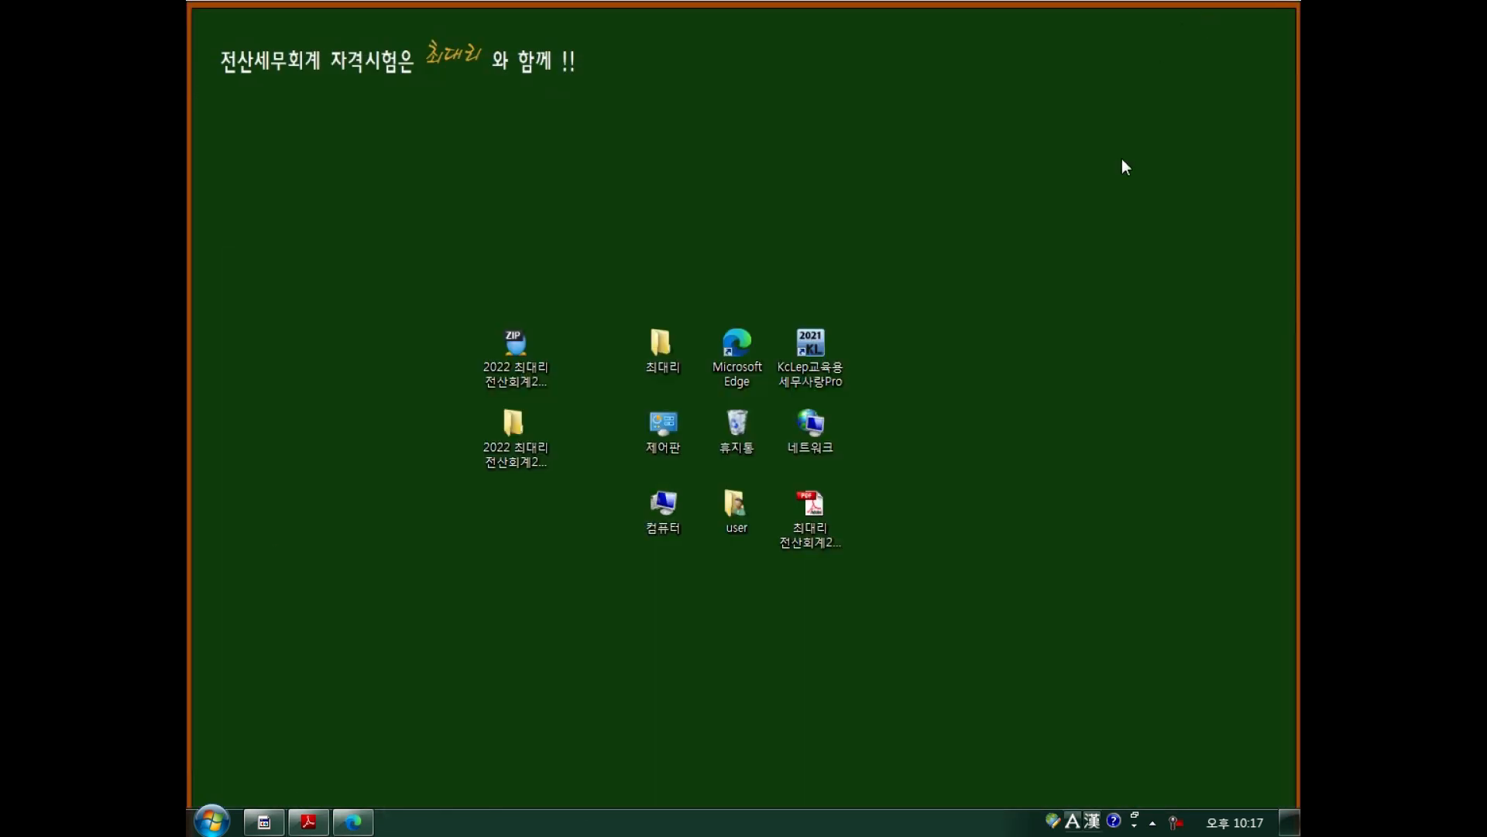
left_click(515, 357)
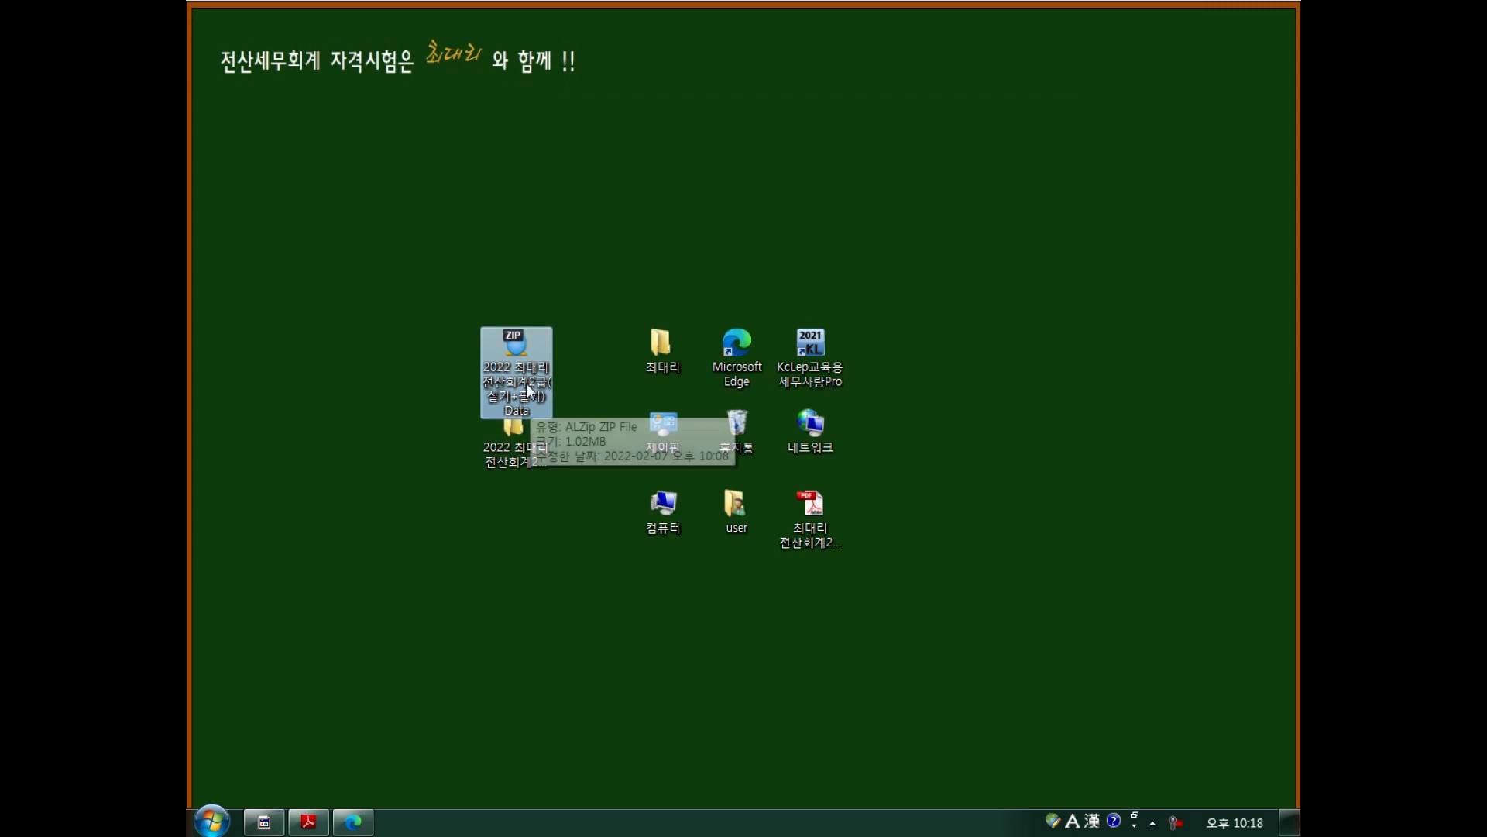
right_click(518, 350)
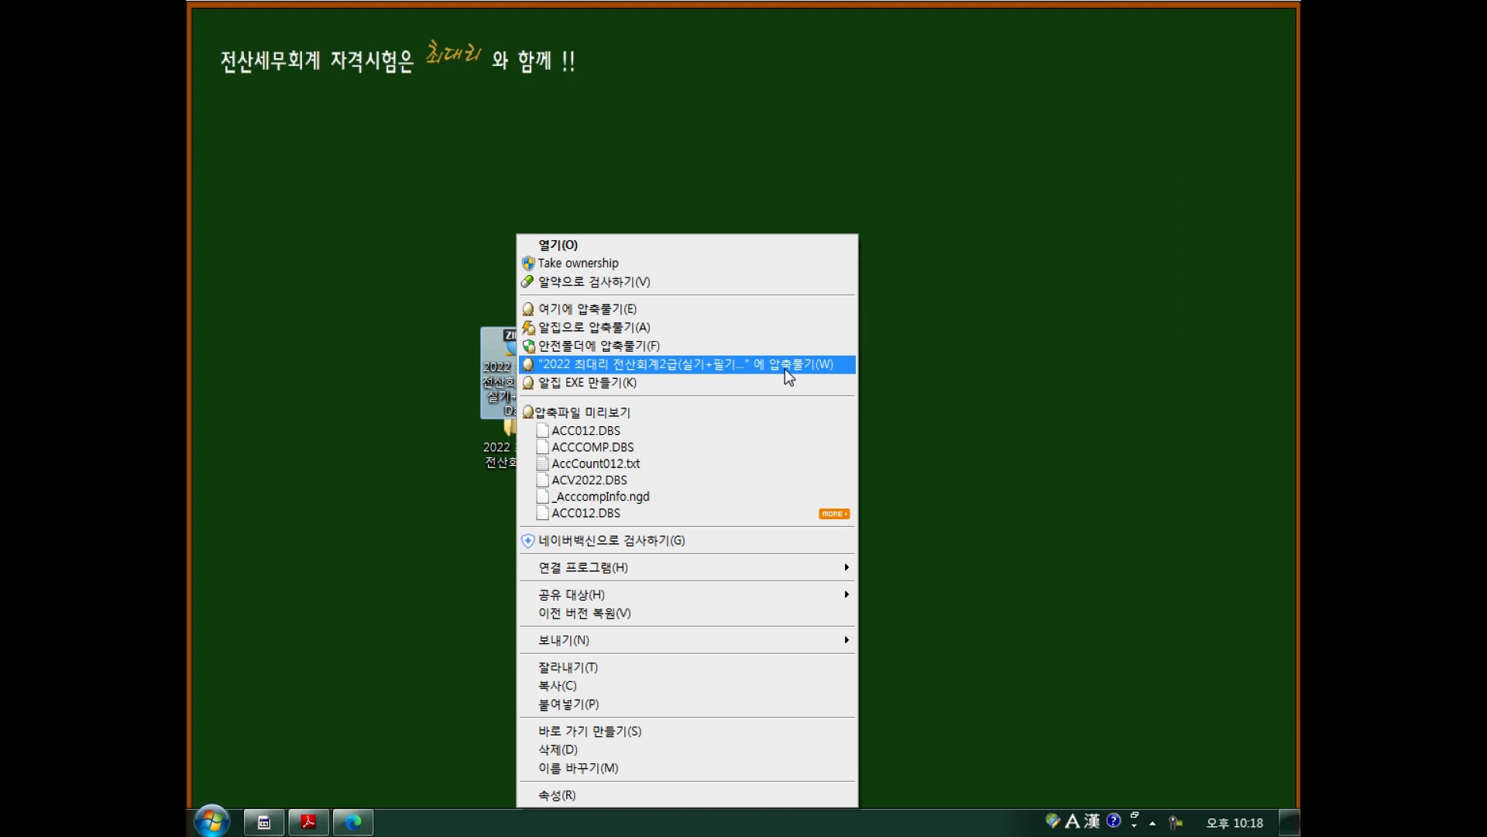
left_click(922, 359)
left_click_drag(518, 454, 521, 535)
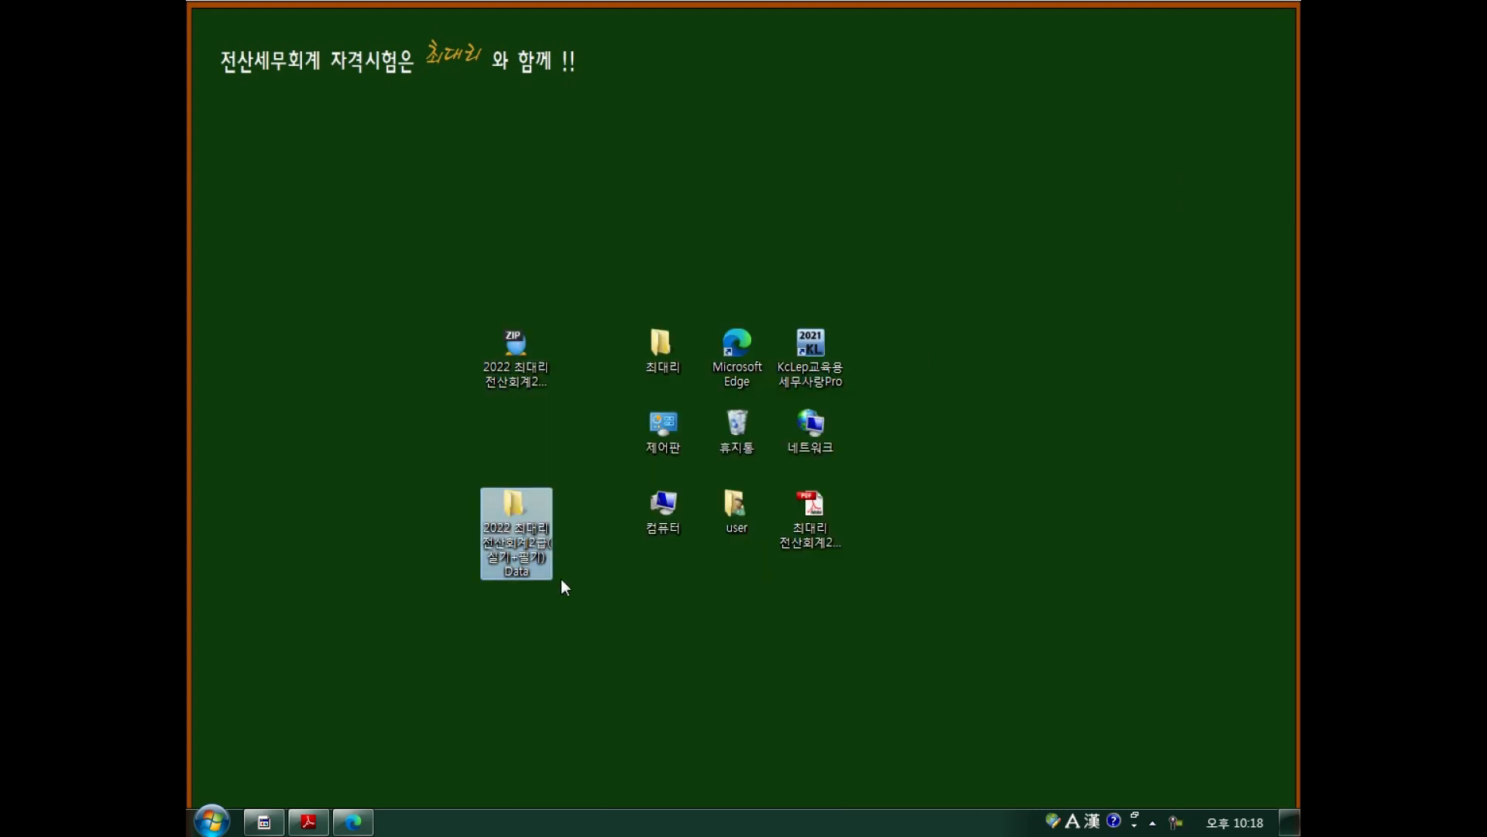
left_click(515, 356)
left_click(514, 534)
Open the Data folder and annotate folders 4002 and 4003 against the existing 4001.
double_click(514, 533)
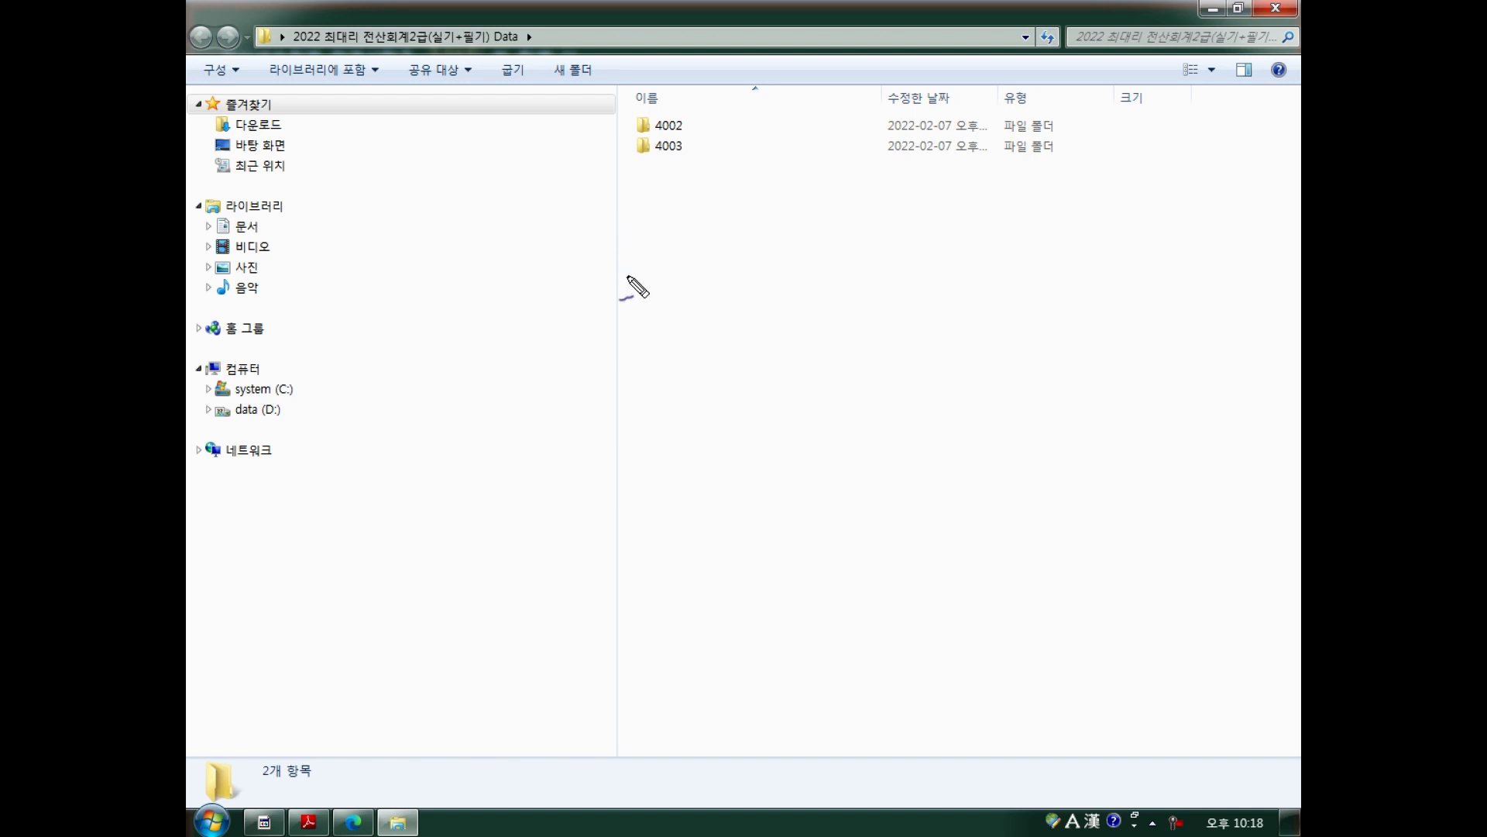
left_click_drag(661, 181, 675, 175)
left_click_drag(692, 125, 725, 101)
mouse_move(690, 152)
left_mouse_down()
mouse_move(756, 192)
mouse_move(774, 174)
mouse_move(775, 191)
left_mouse_up()
left_click(781, 184)
mouse_move(661, 242)
left_mouse_down()
mouse_move(636, 260)
mouse_move(666, 263)
left_mouse_up()
mouse_move(660, 240)
left_mouse_down()
mouse_move(662, 272)
mouse_move(720, 279)
mouse_move(559, 342)
left_mouse_up()
left_click_drag(559, 341, 578, 339)
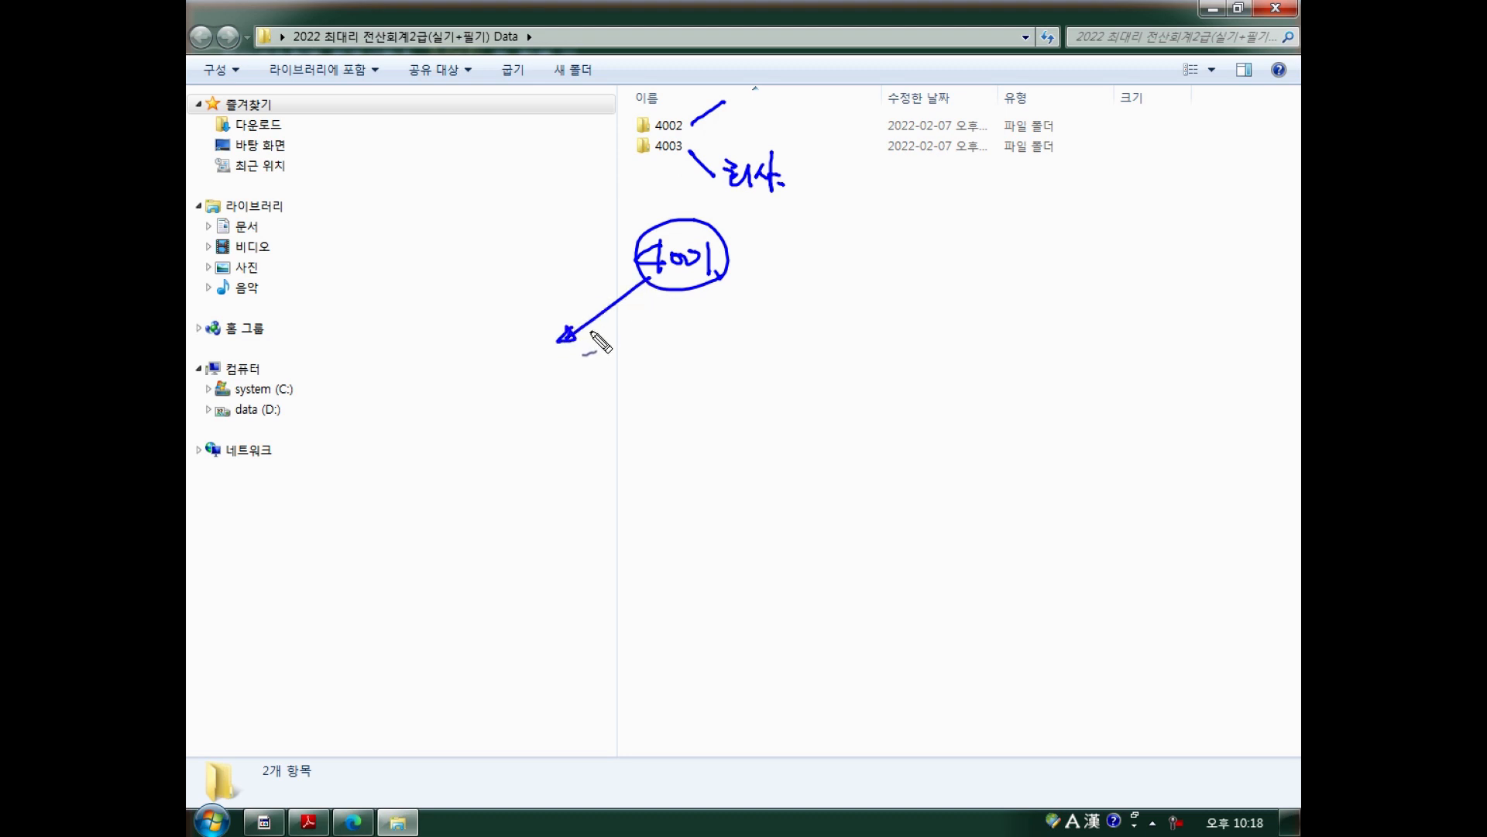
mouse_move(701, 179)
left_mouse_down()
mouse_move(624, 166)
mouse_move(636, 173)
mouse_move(495, 256)
left_mouse_up()
left_click_drag(505, 242, 513, 254)
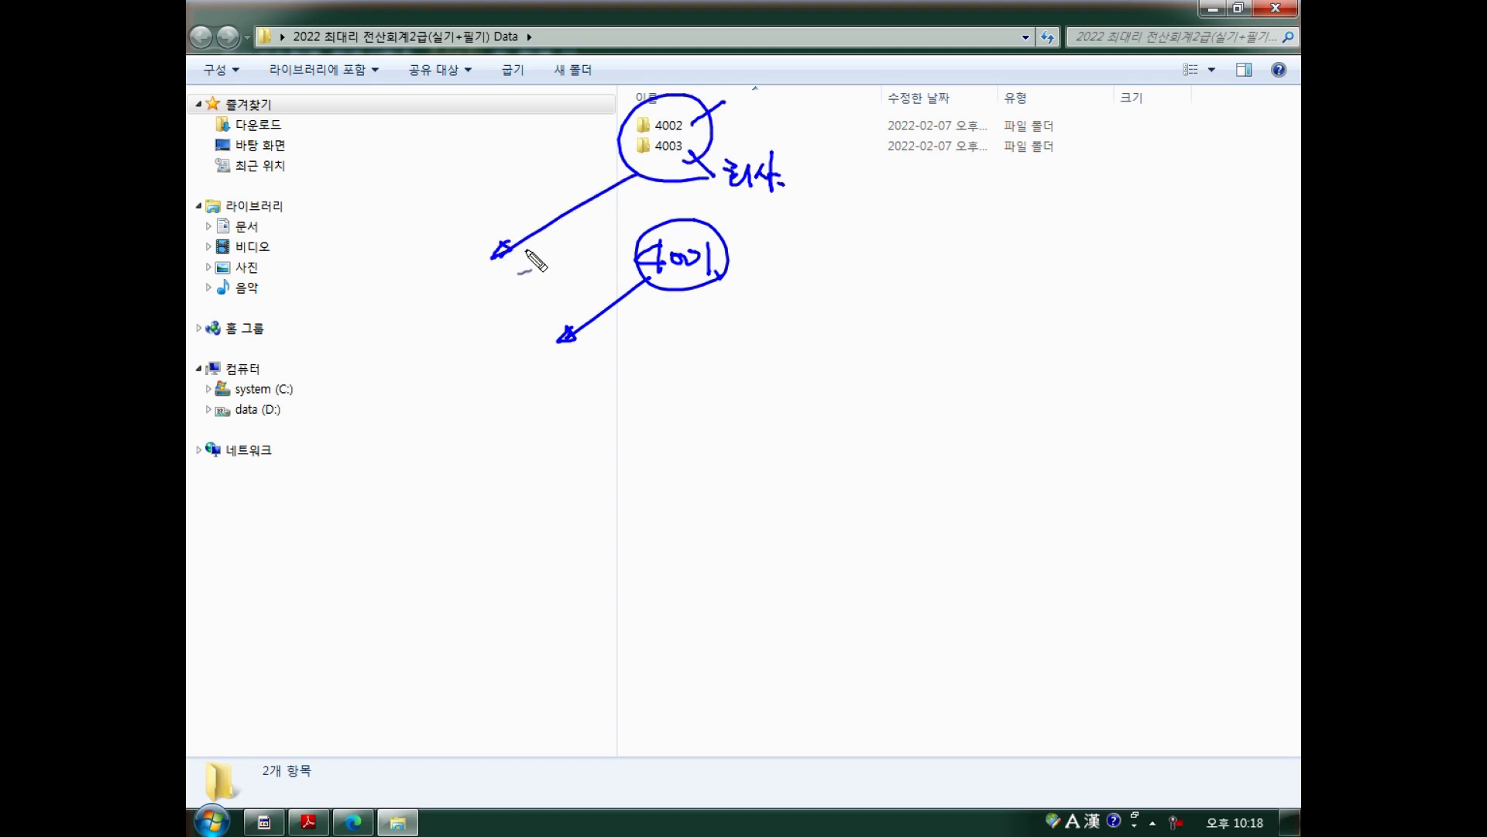
key("Escape")
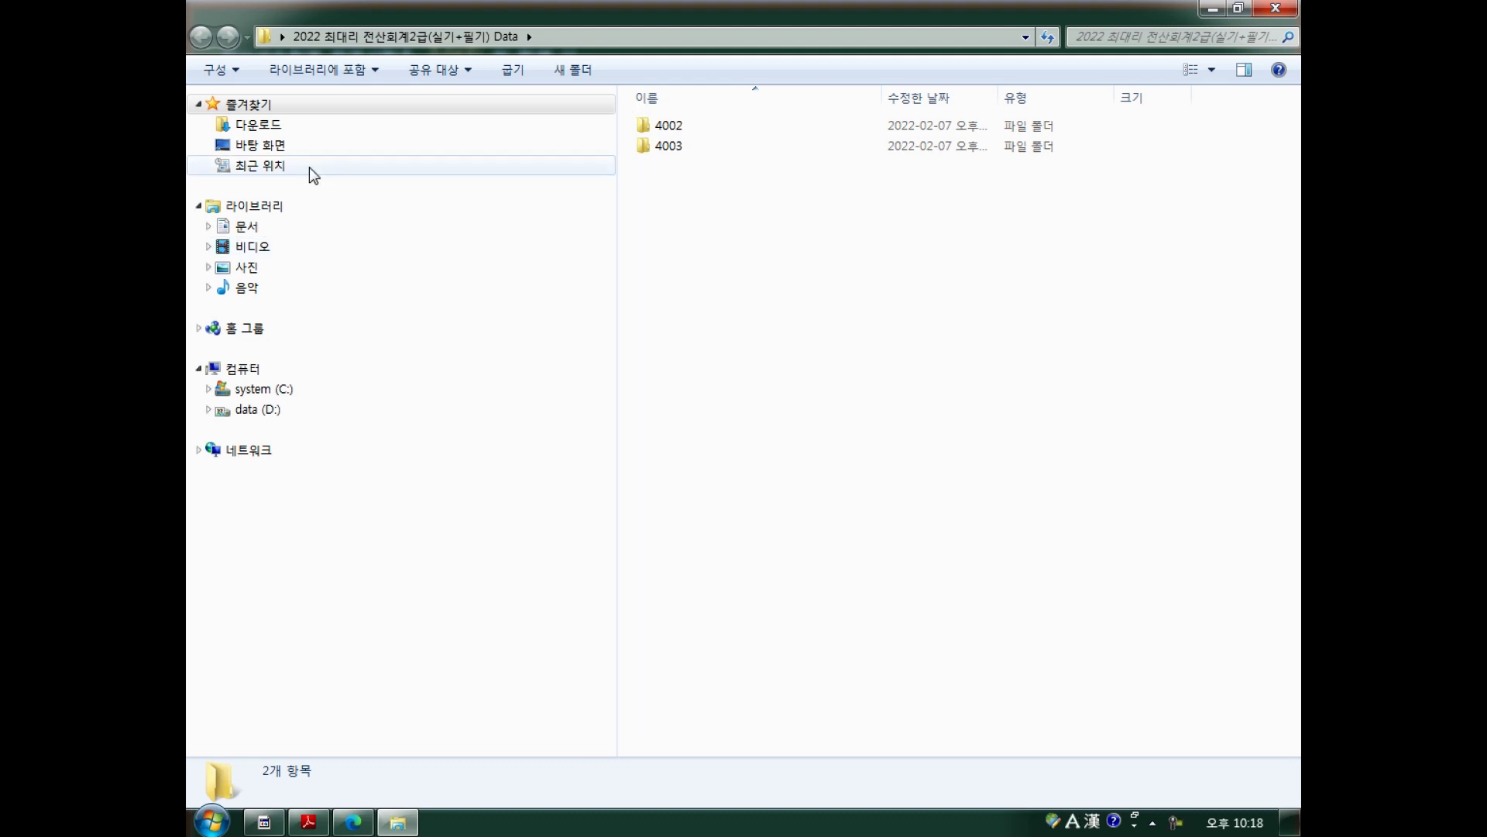
Browse to C:\KcLepDB\KcLep, note its single 4001 folder, and minimize the window.
left_click(208, 389)
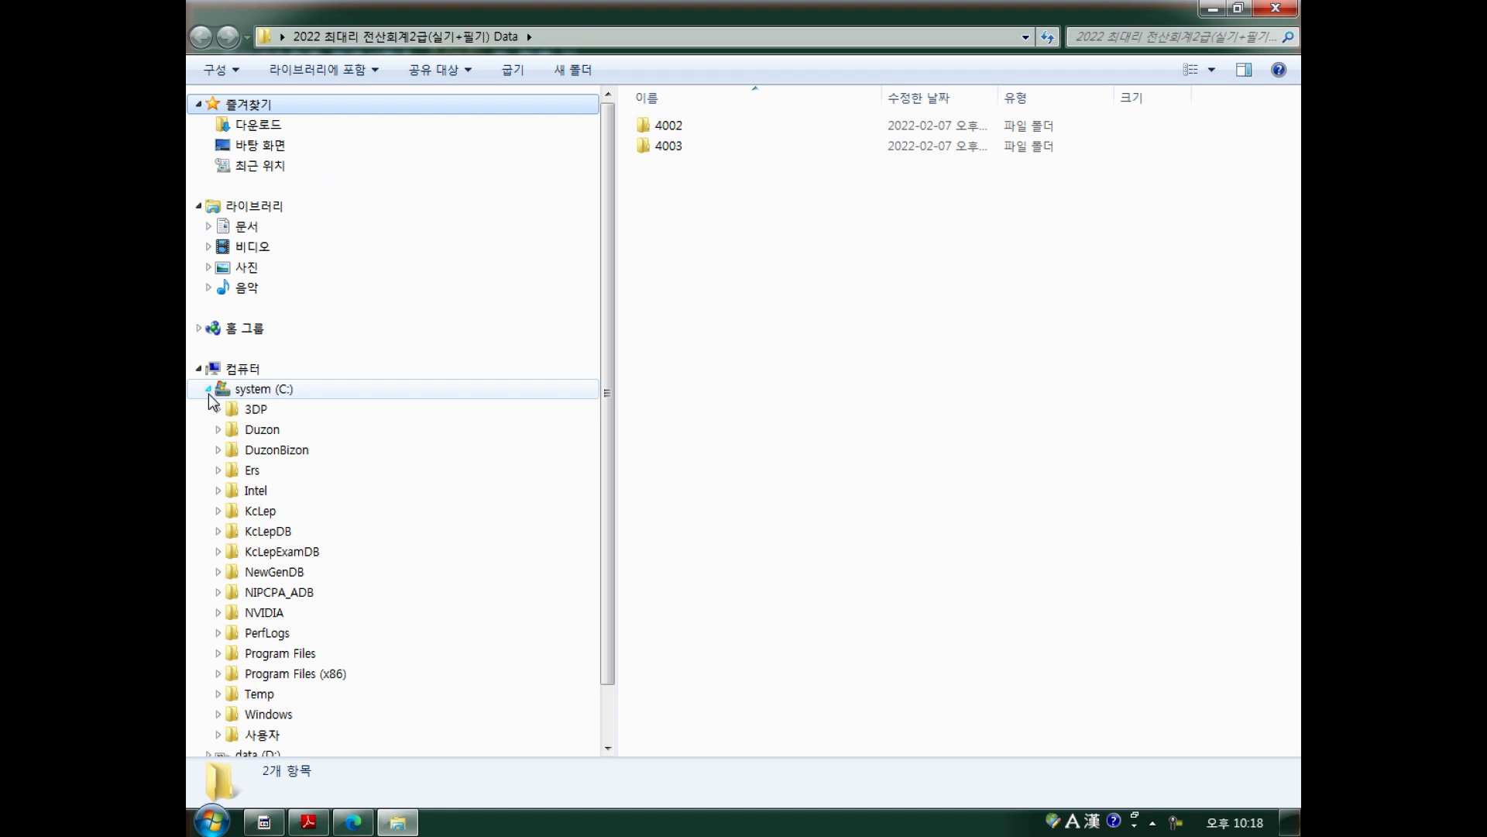
left_click(218, 531)
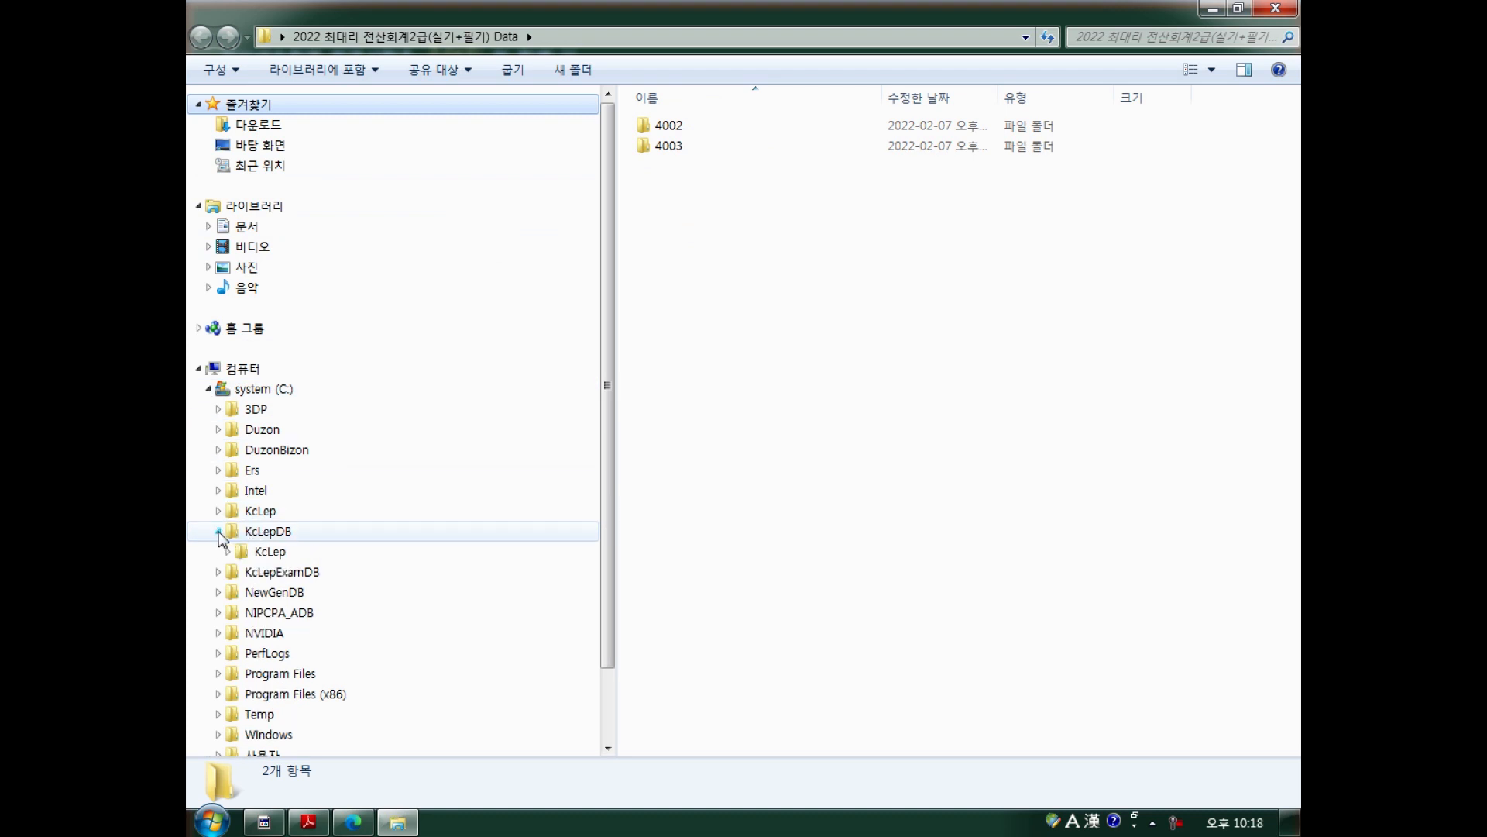
left_click(256, 552)
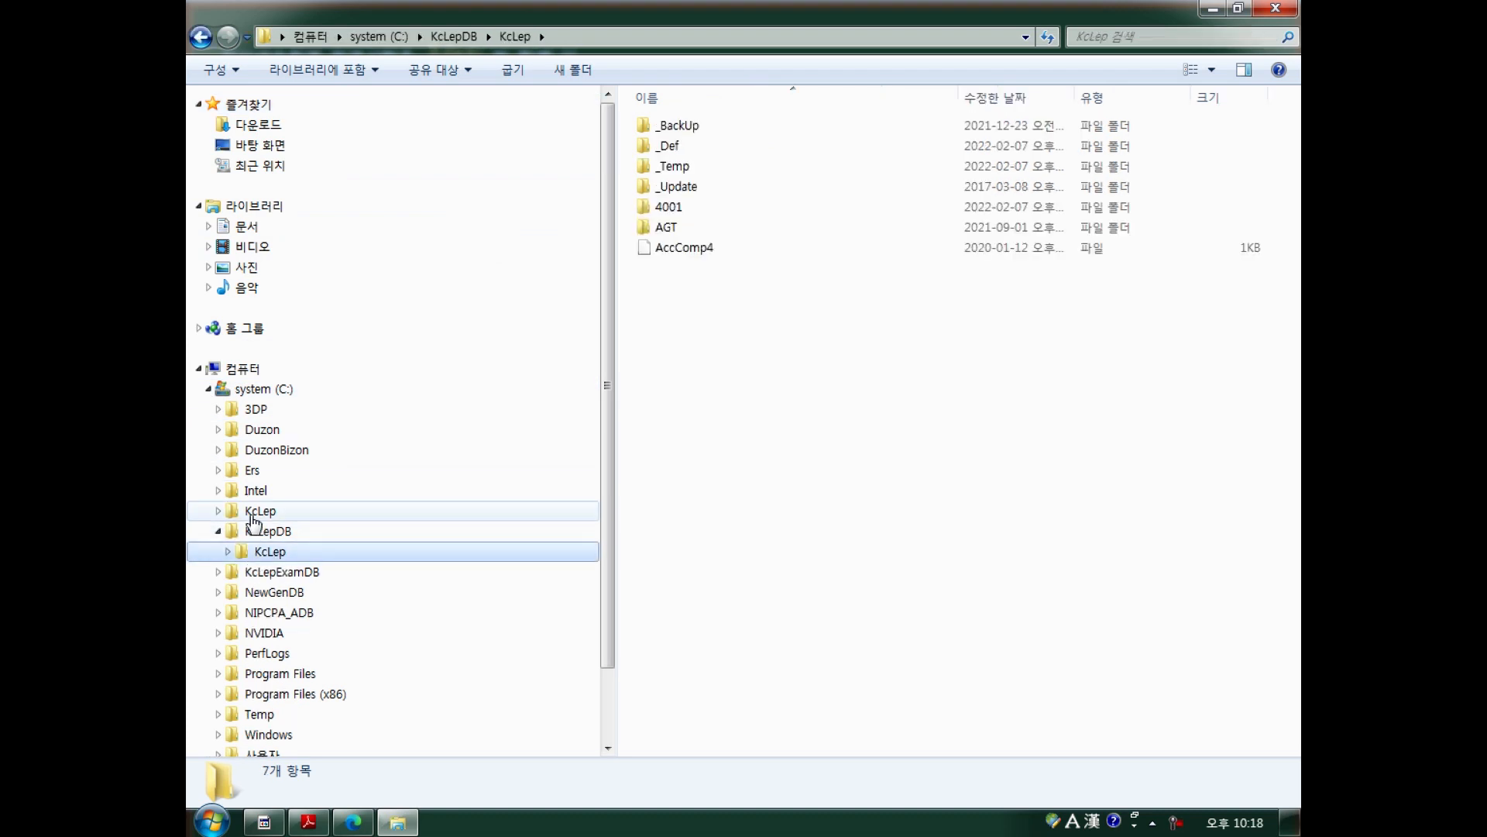
mouse_move(689, 223)
left_mouse_down()
mouse_move(647, 203)
mouse_move(696, 233)
mouse_move(718, 223)
mouse_move(710, 201)
mouse_move(760, 225)
left_mouse_up()
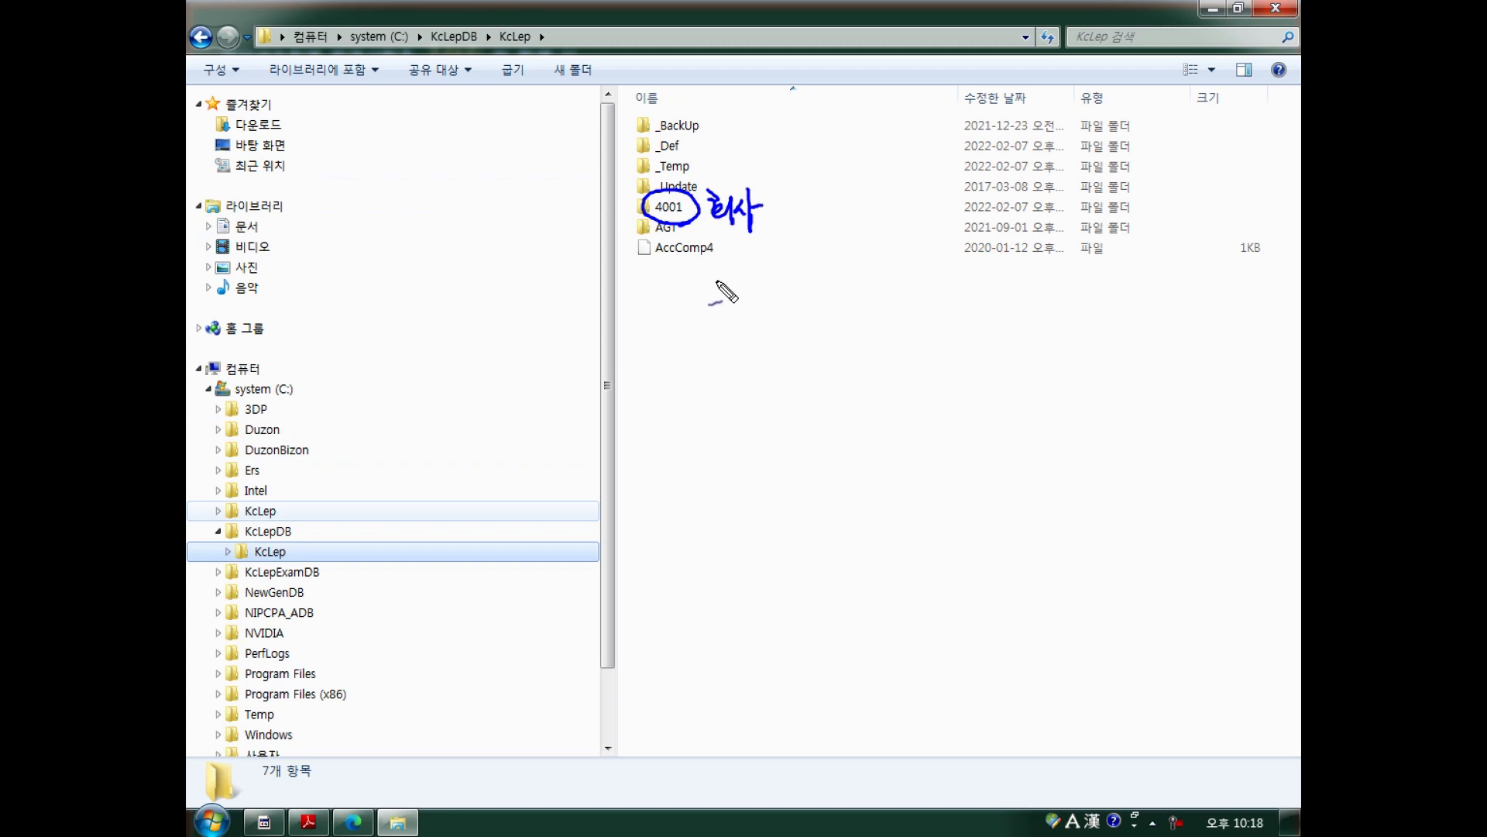
mouse_move(745, 351)
left_mouse_down()
mouse_move(740, 324)
mouse_move(749, 347)
left_mouse_up()
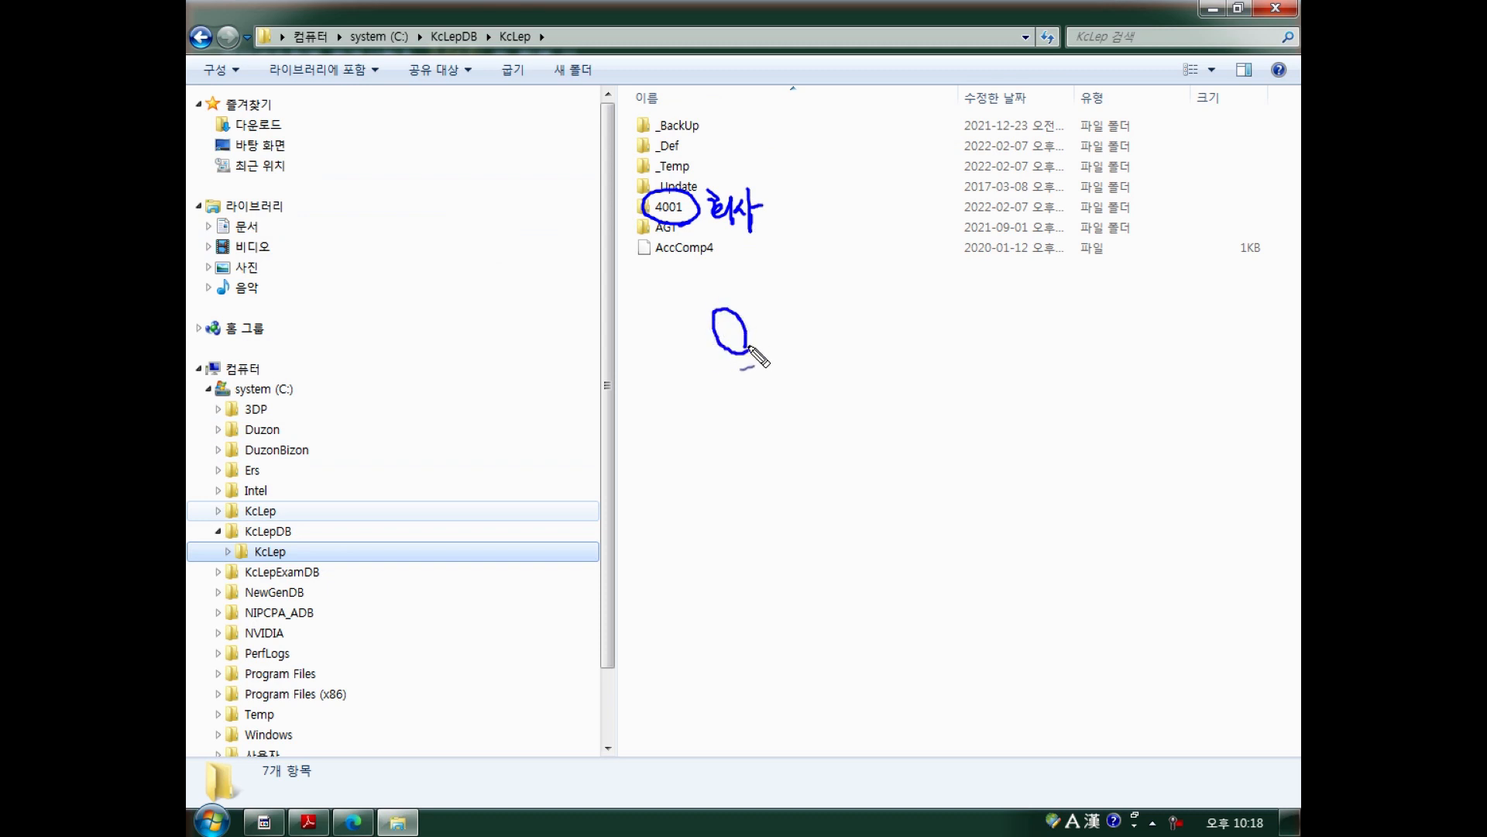
key("Escape")
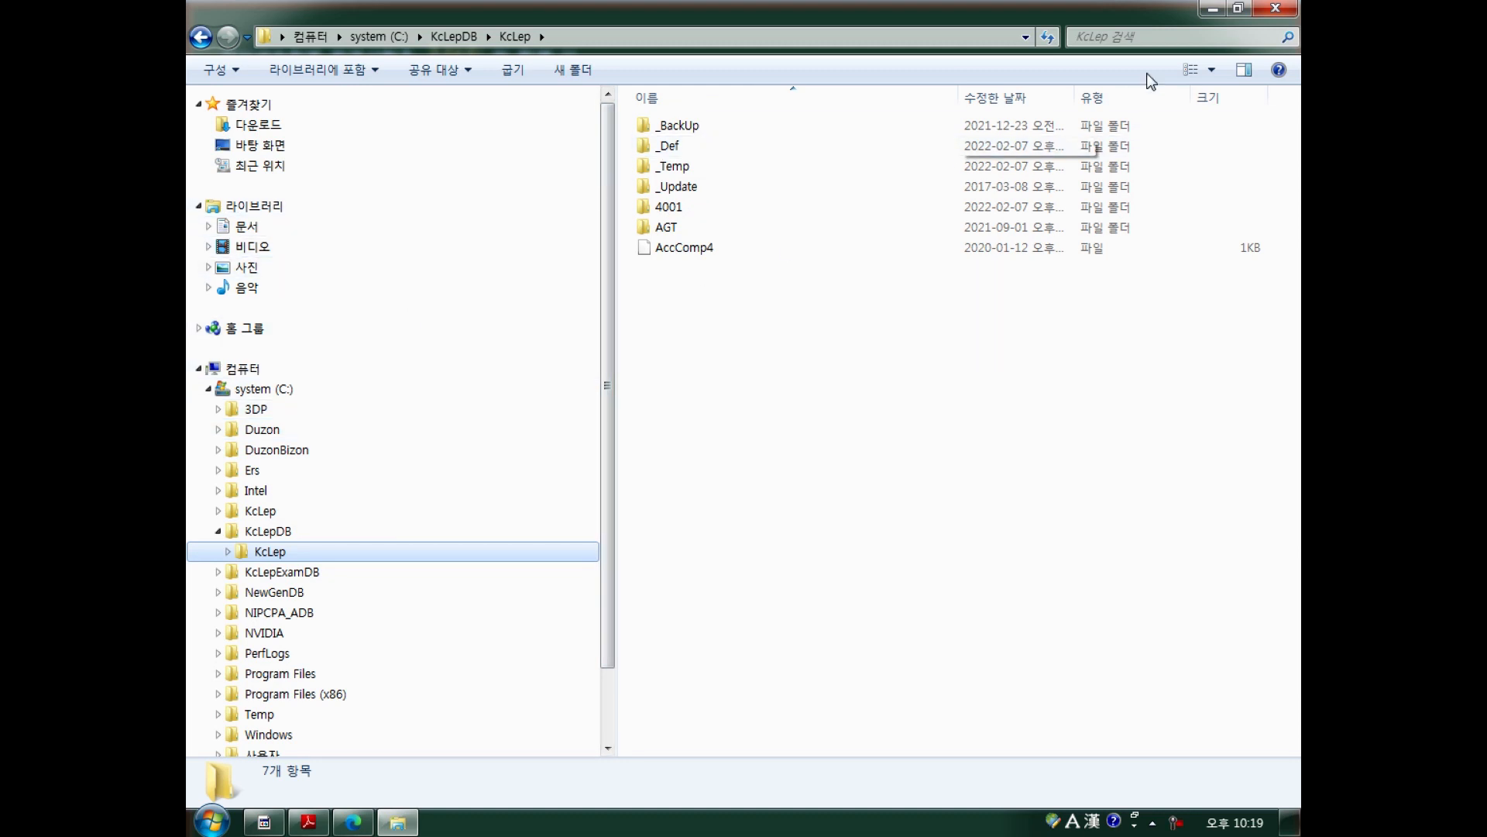
left_click(1211, 9)
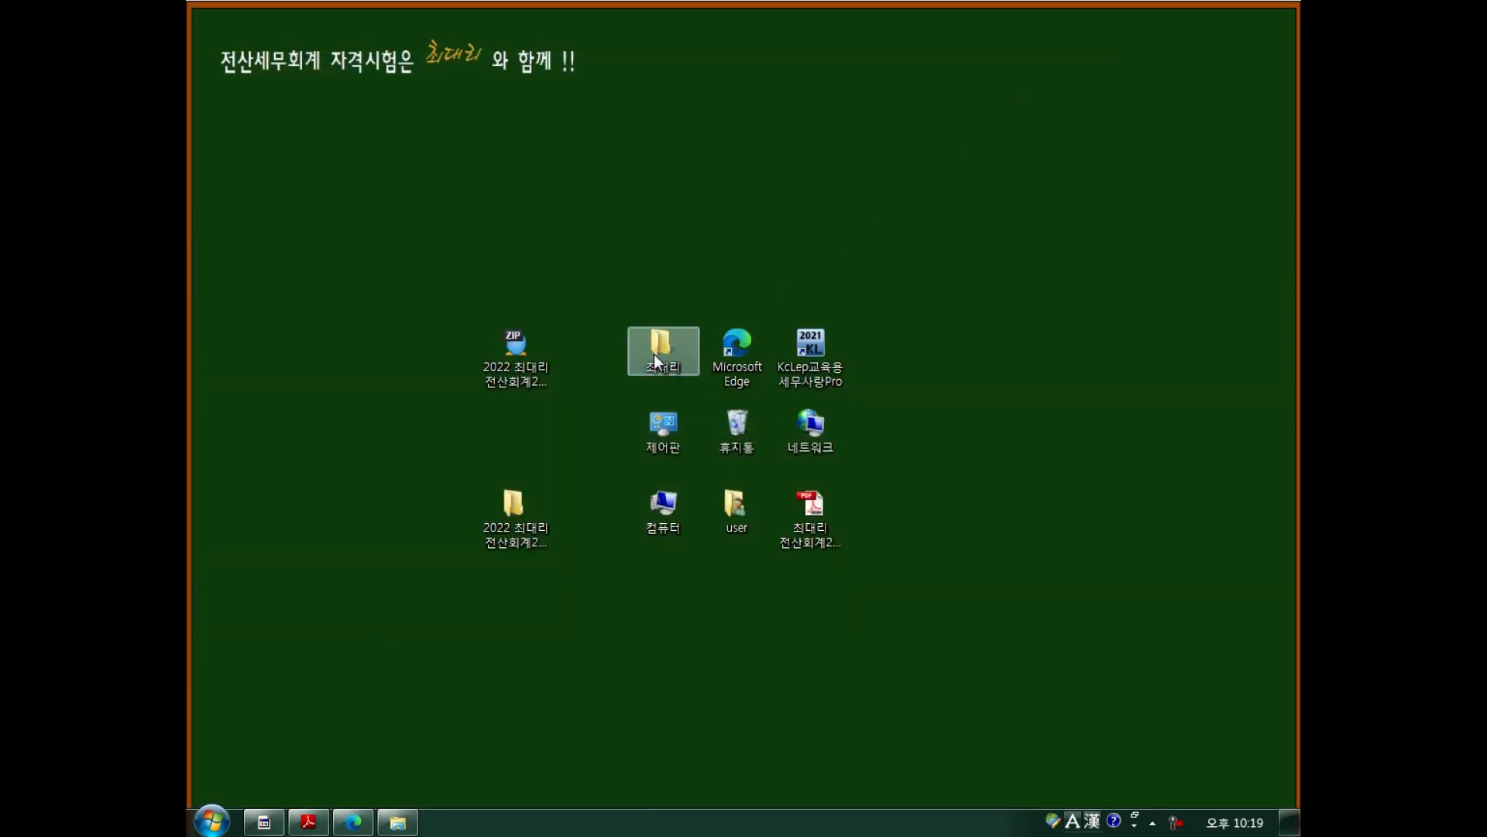
Reopen the Data folder and copy folders 4002 and 4003.
double_click(511, 497)
left_click_drag(749, 215, 668, 122)
right_click(669, 121)
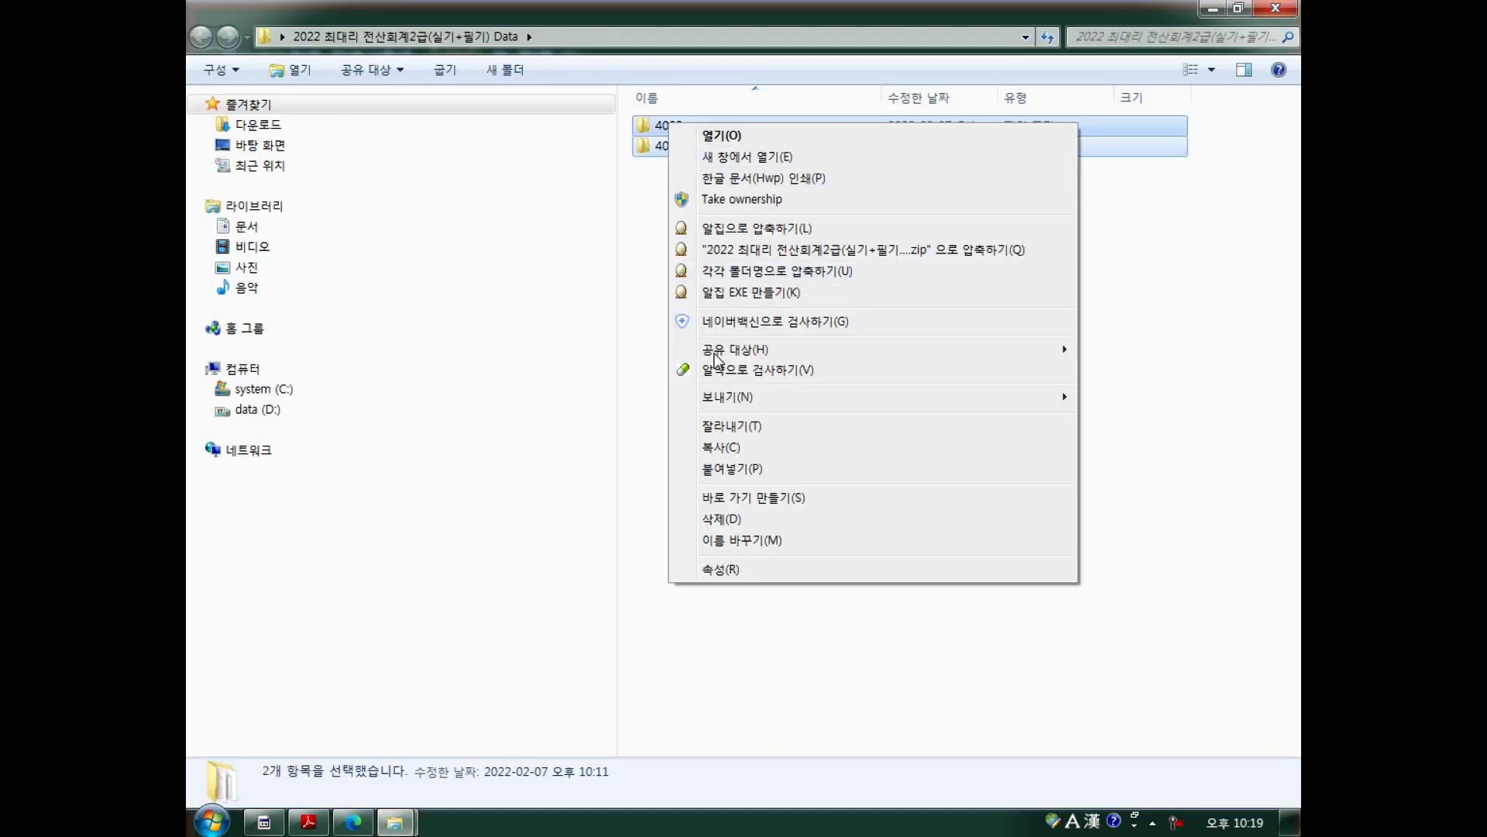
left_click(724, 448)
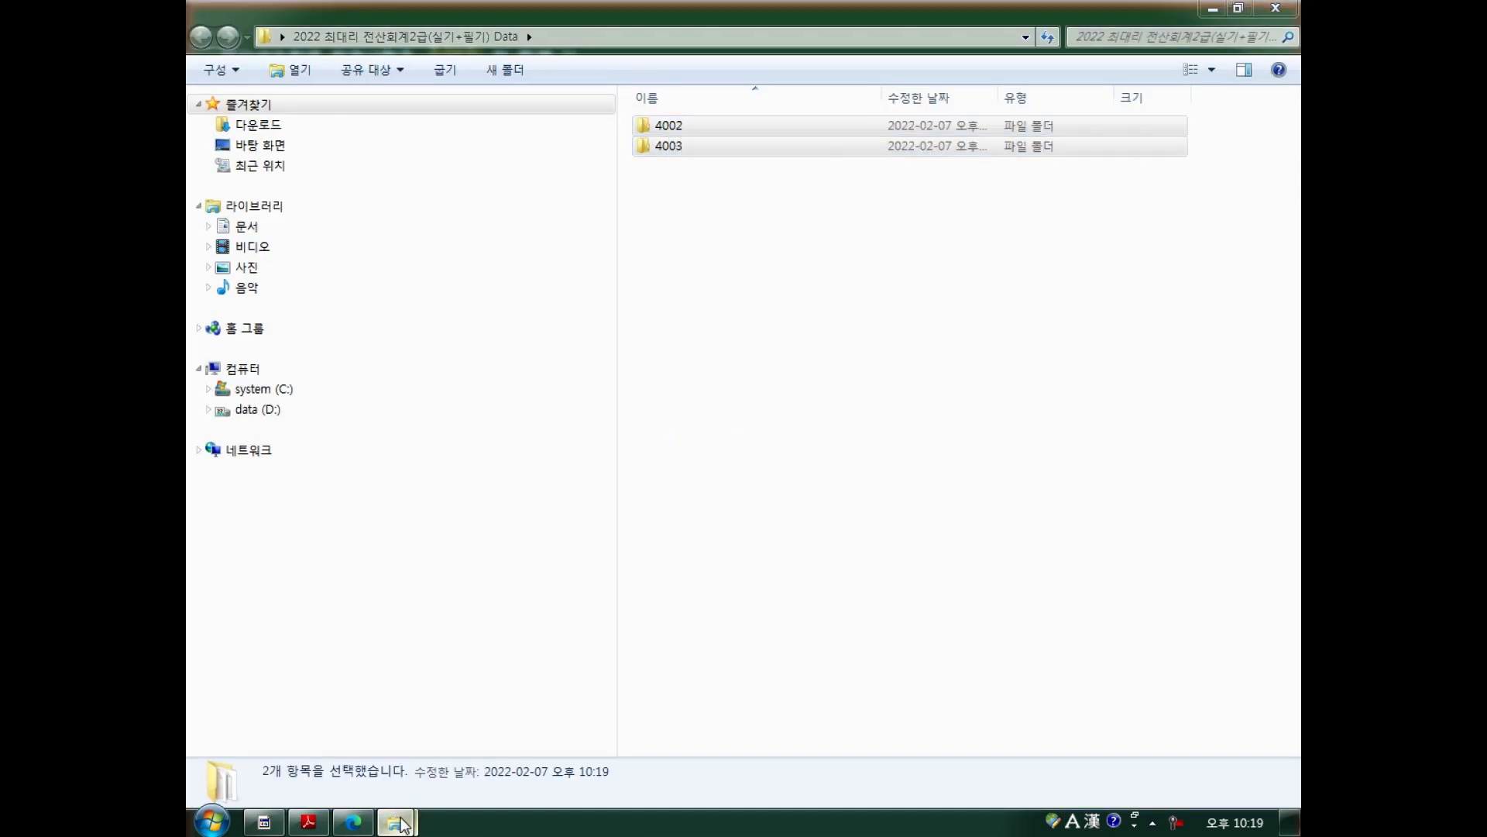
Paste 4002 and 4003 into C:\KcLepDB\KcLep and close both folder windows.
mouse_move(401, 823)
left_click(342, 764)
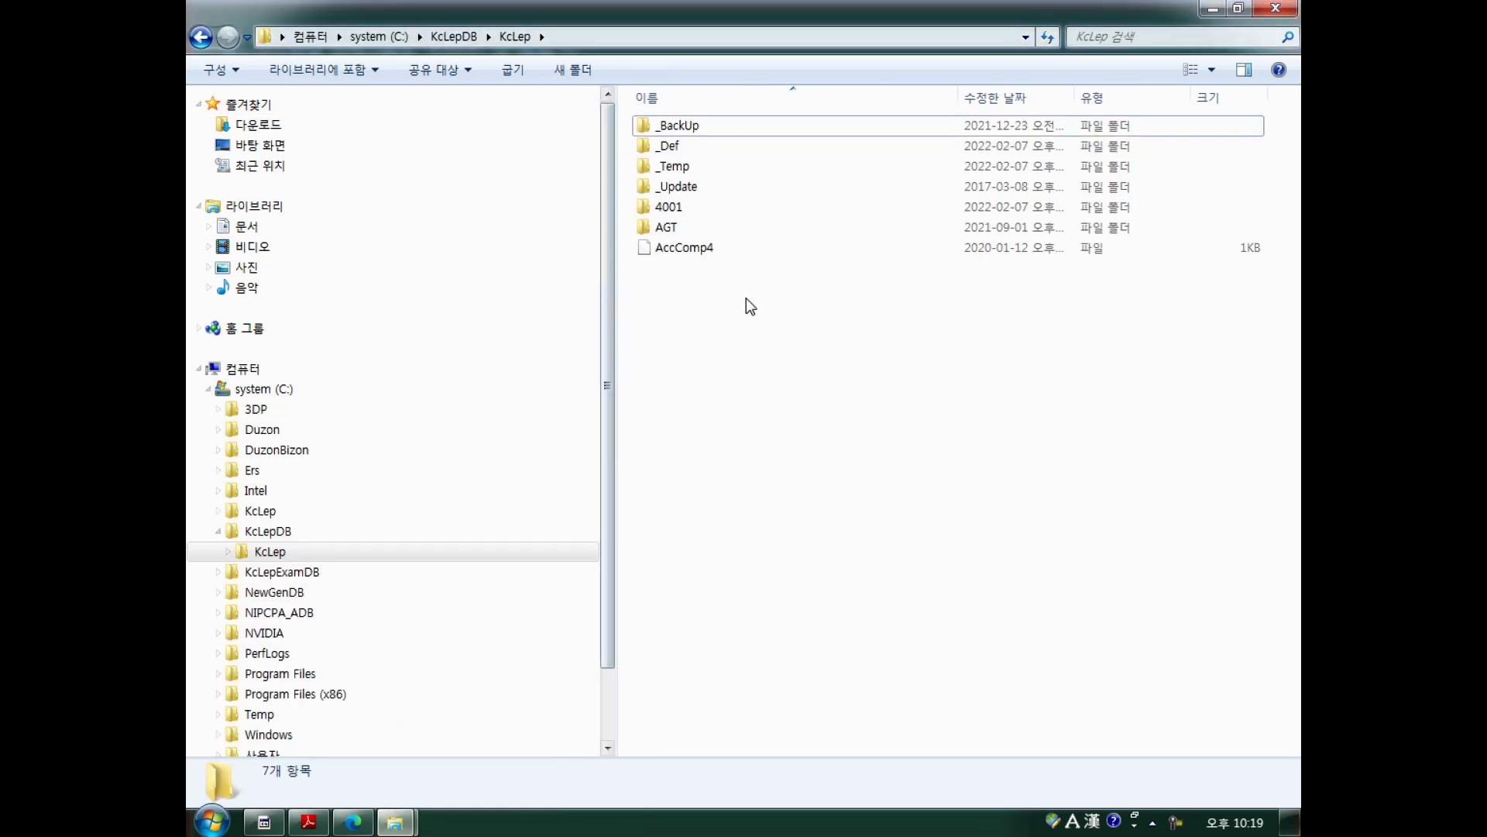
right_click(746, 358)
left_click(784, 508)
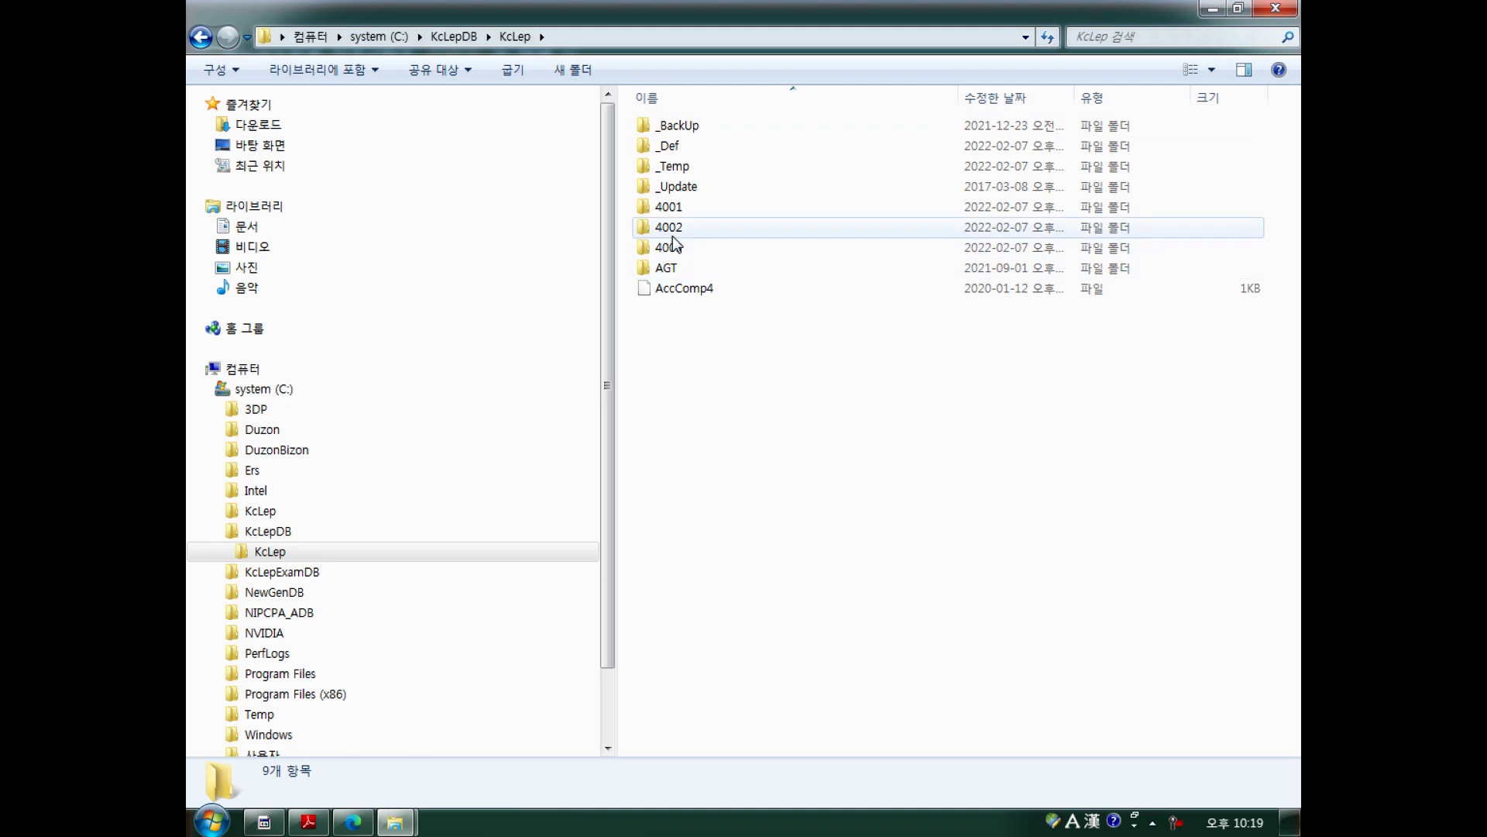
left_click(1284, 14)
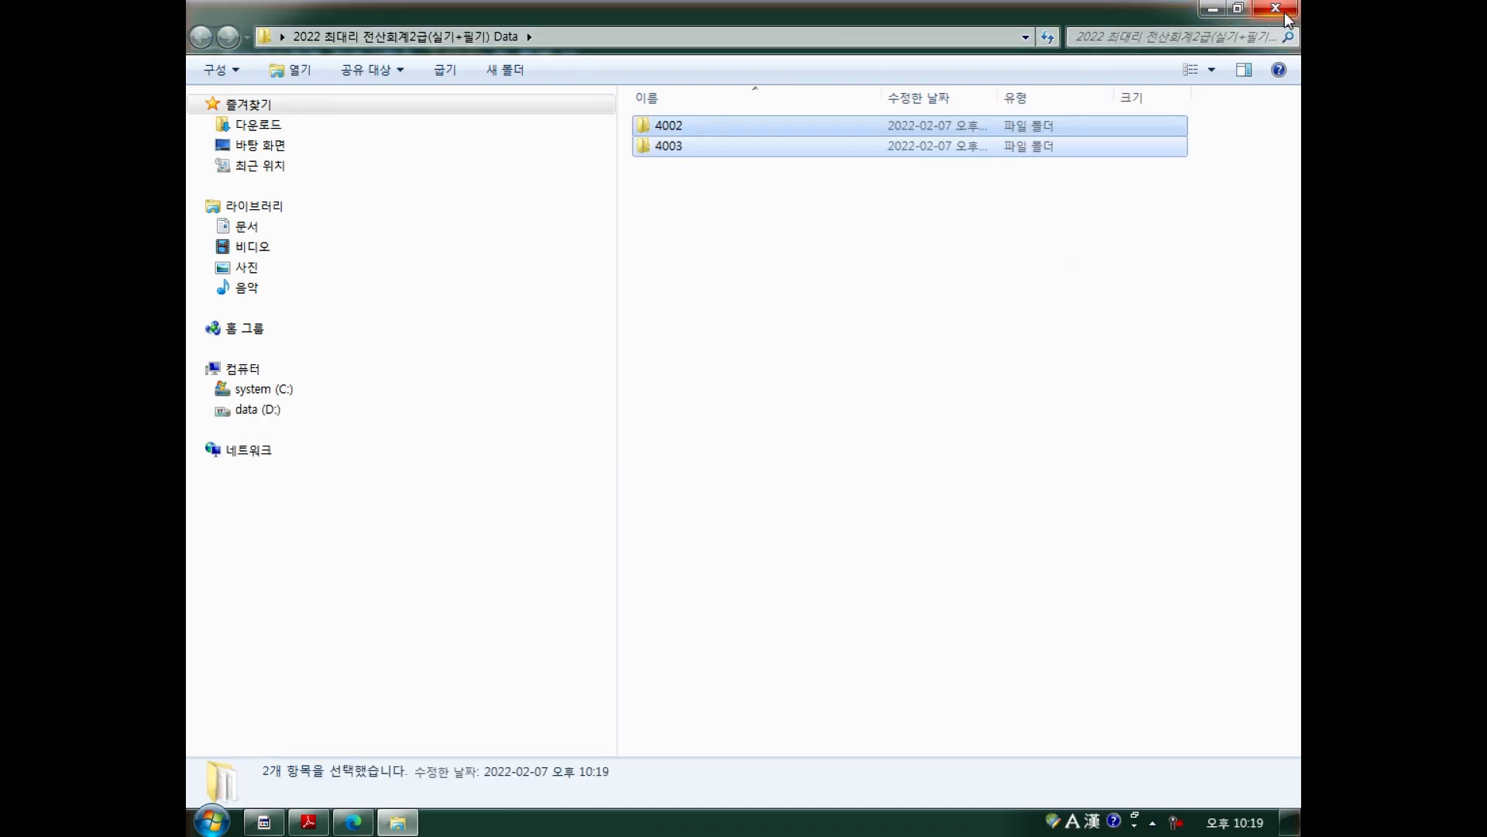
left_click(1286, 14)
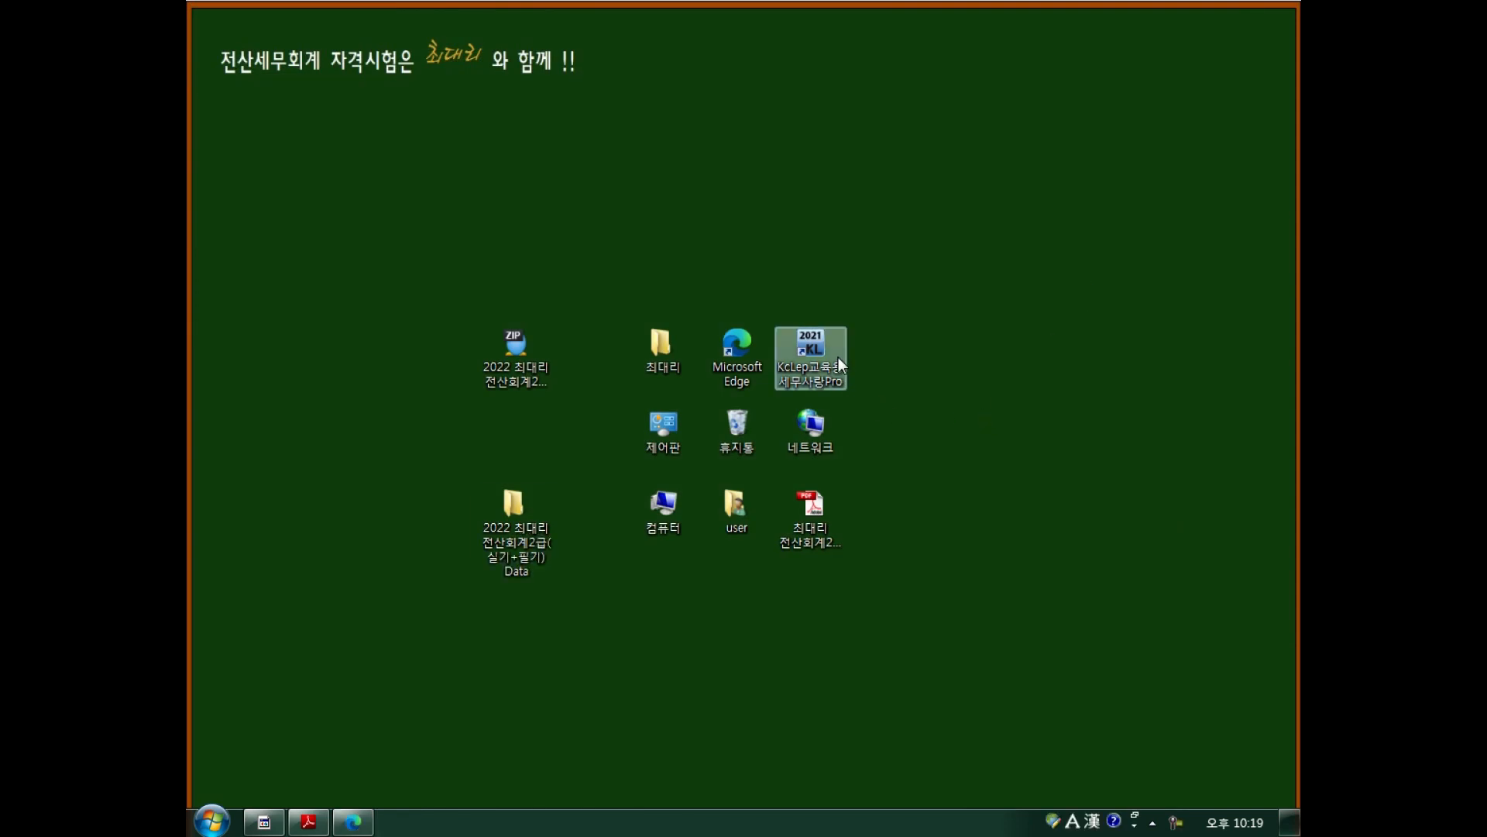
Launch KcLep with 4.전산회계2급 and C:\KcLepDB, and view the company list without choosing.
double_click(837, 350)
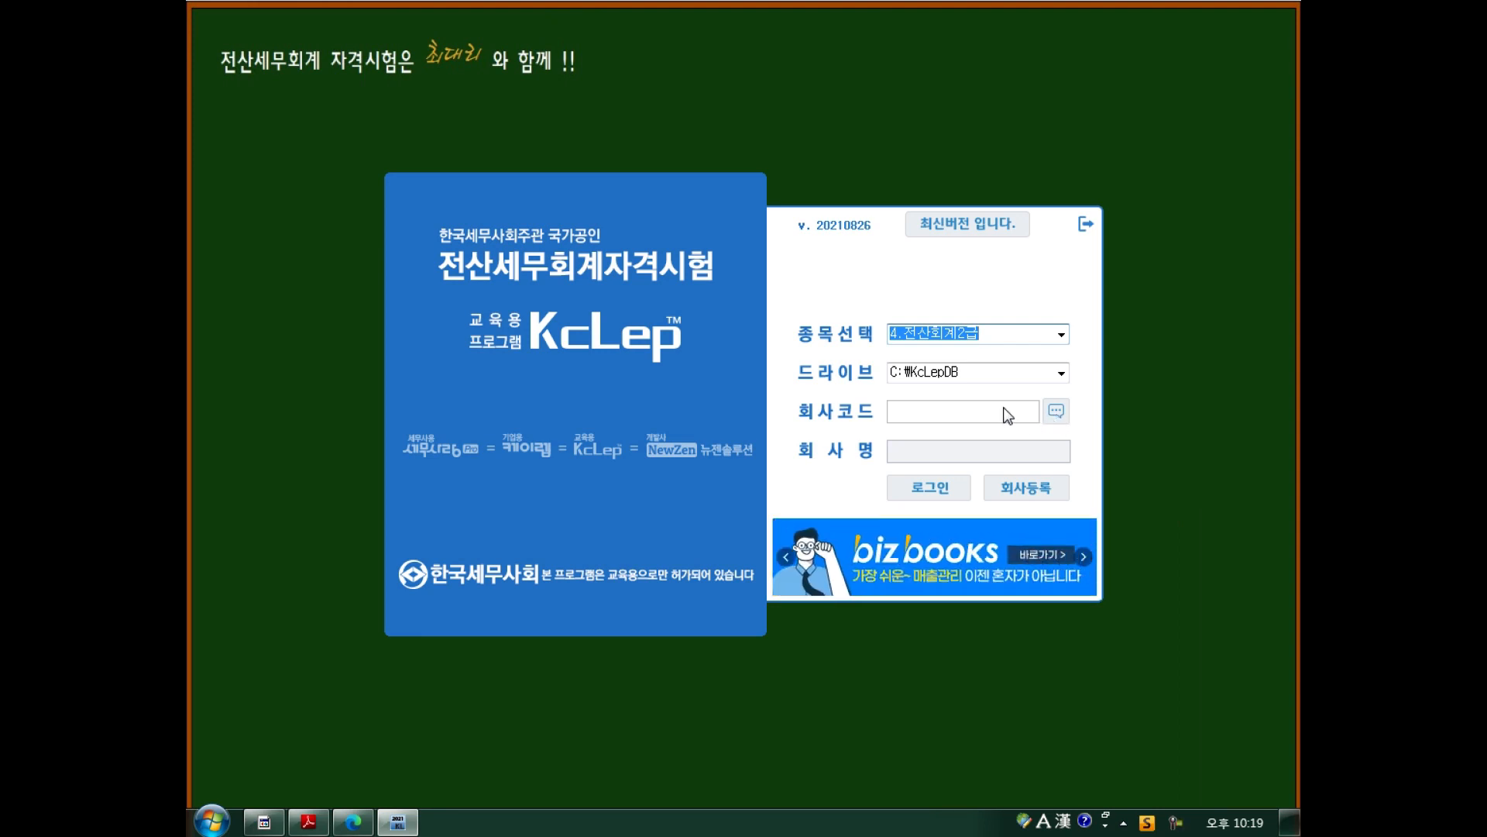
key("F4")
key("Return")
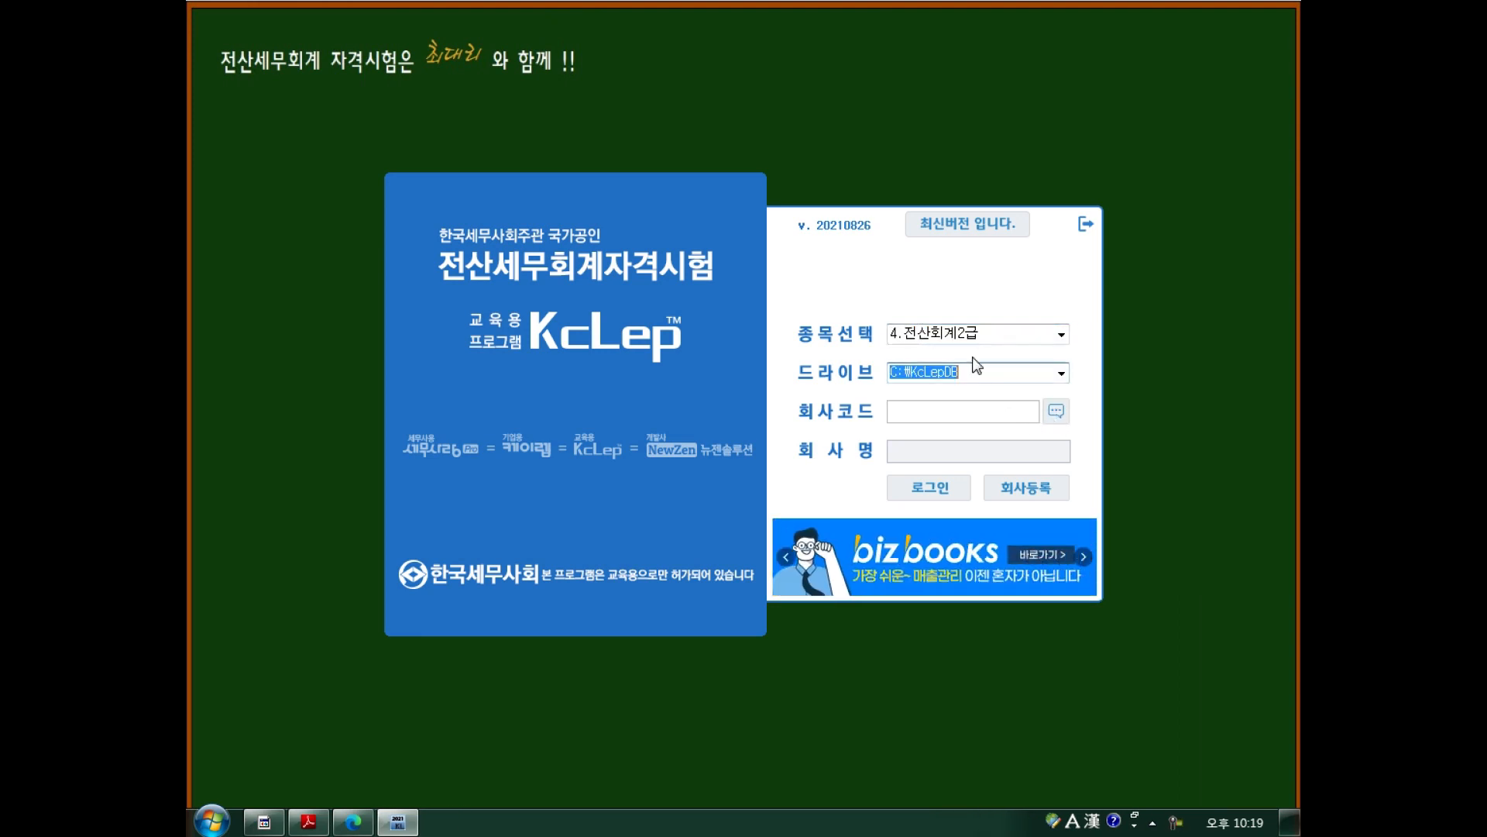
left_click(1057, 411)
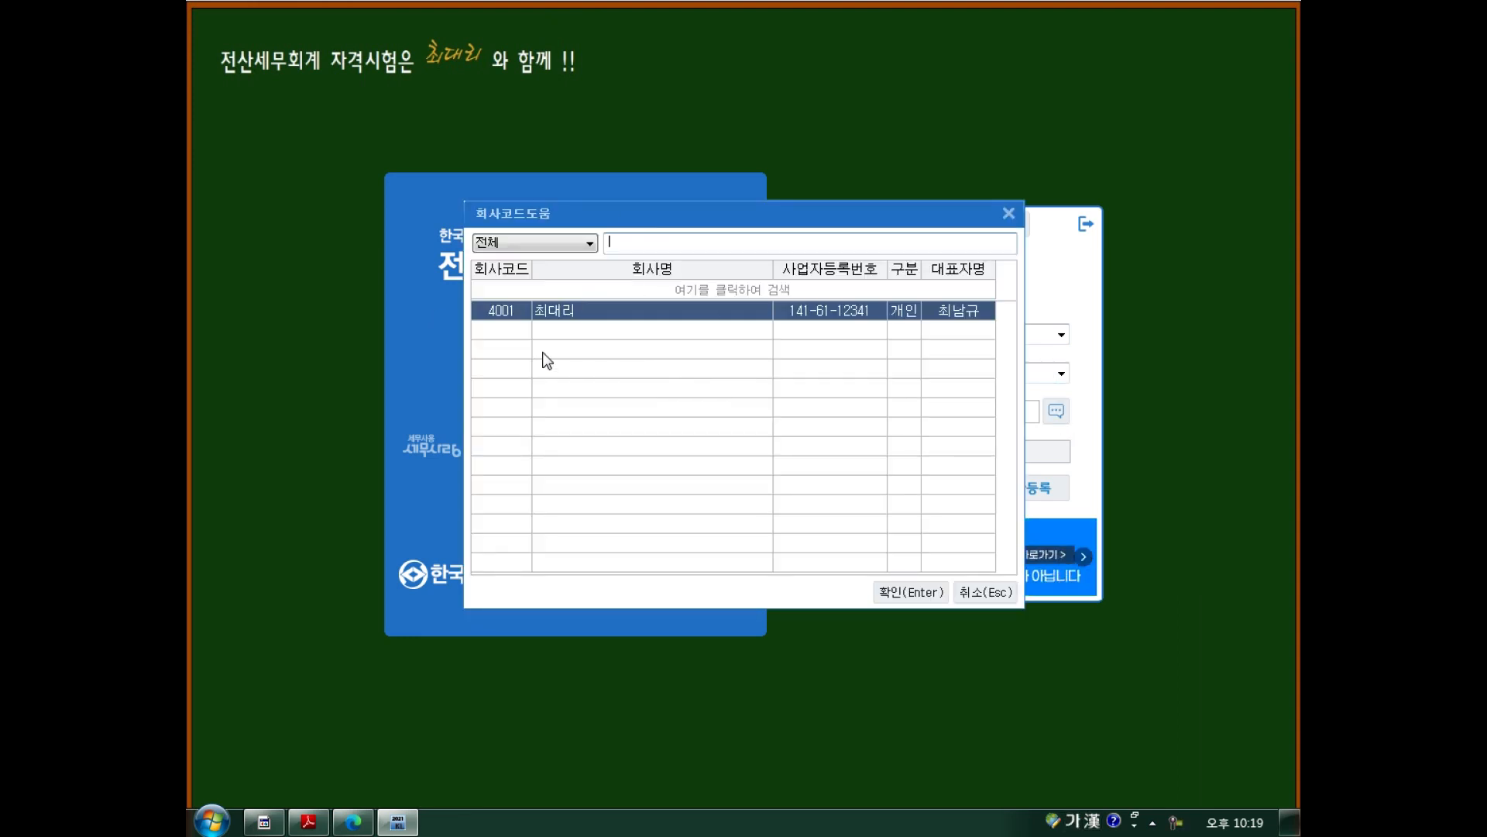
left_click(967, 590)
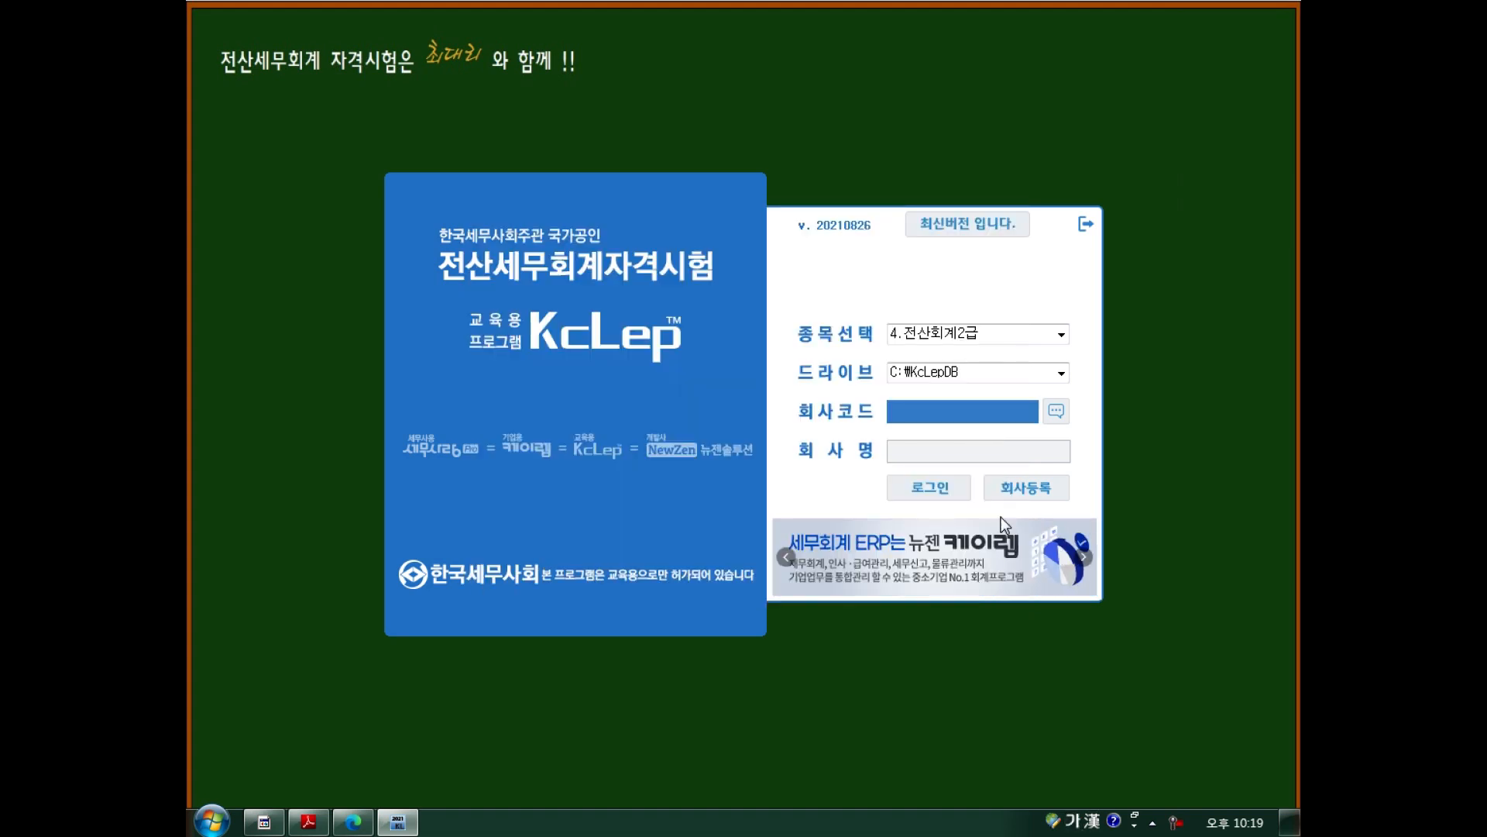
Run 회사코드재생성 in 회사등록, then view companies 4002 세연상사 and 4003 세희상사.
left_click(1028, 486)
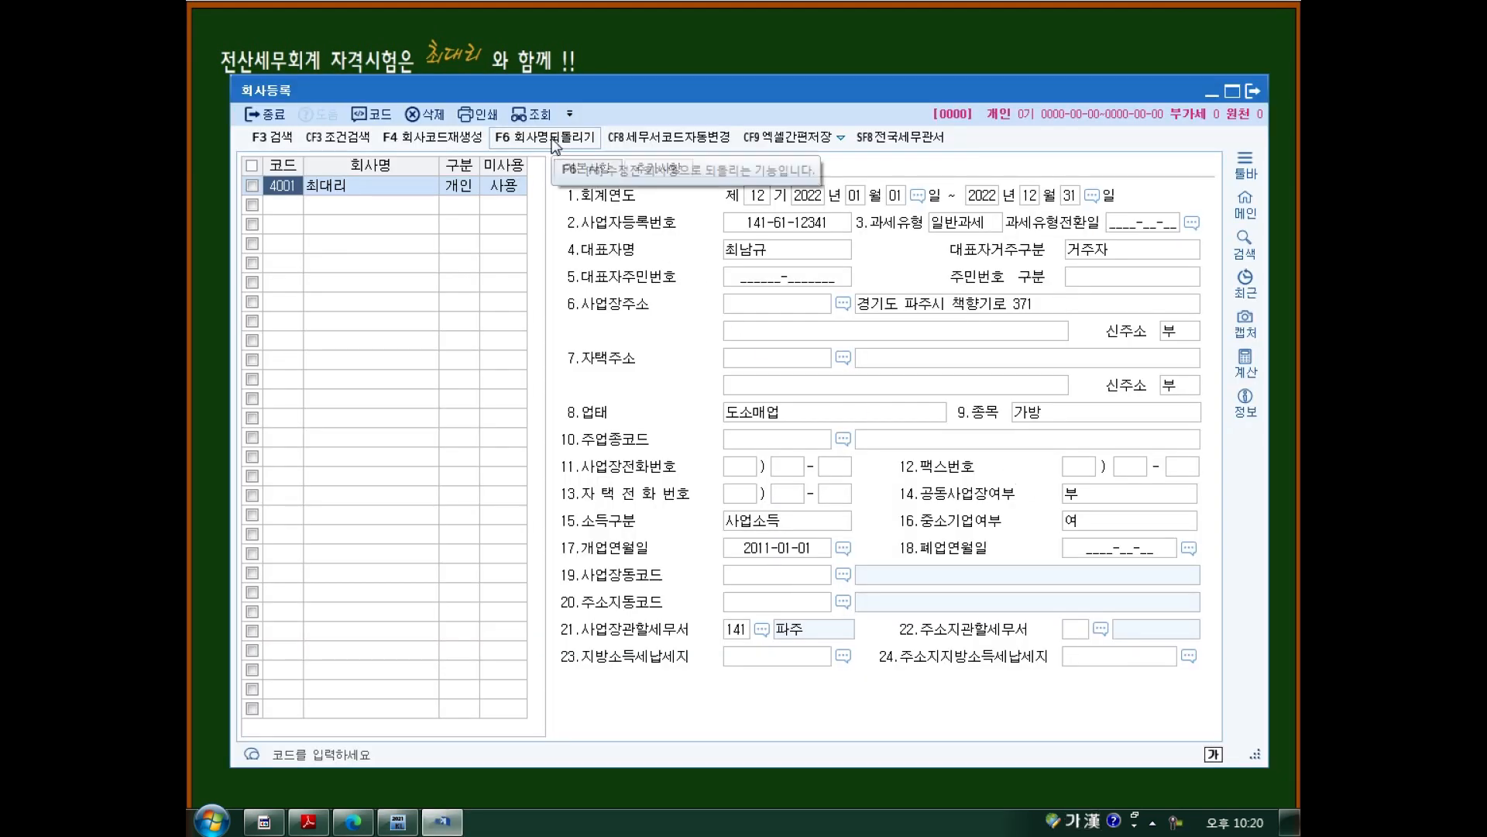
left_click(454, 142)
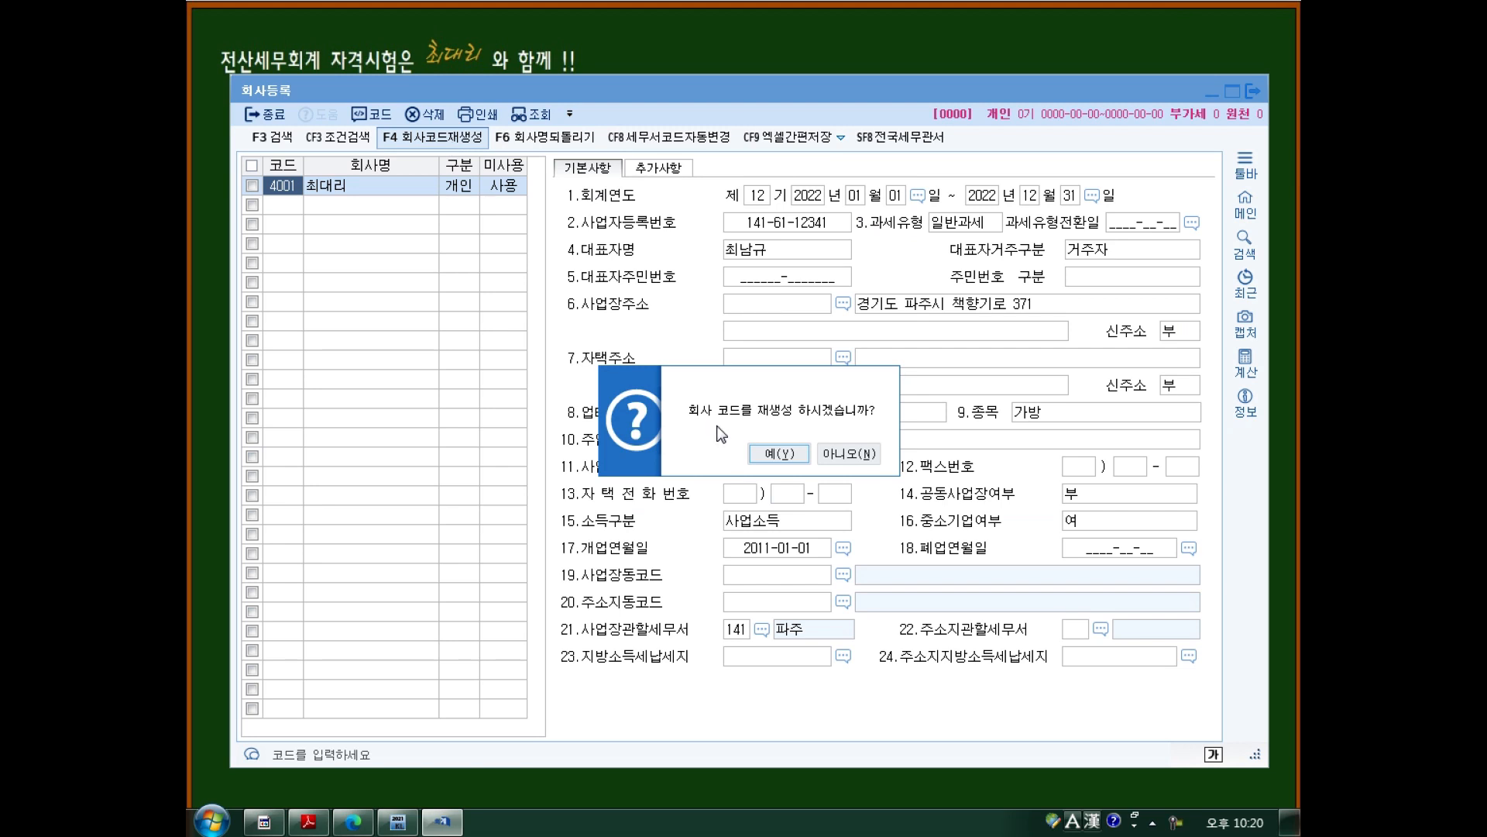
left_click(779, 453)
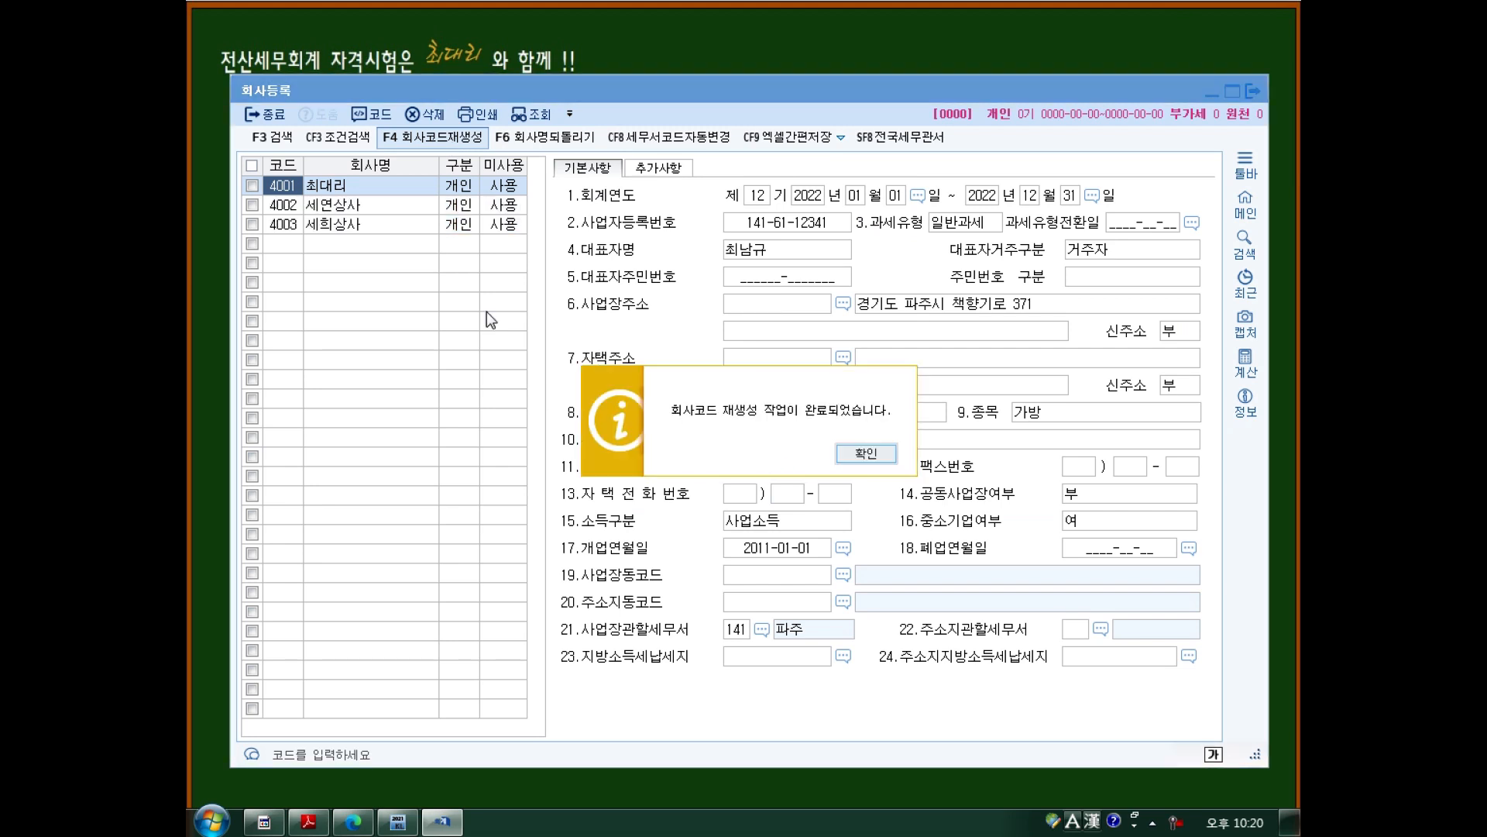
left_click(851, 462)
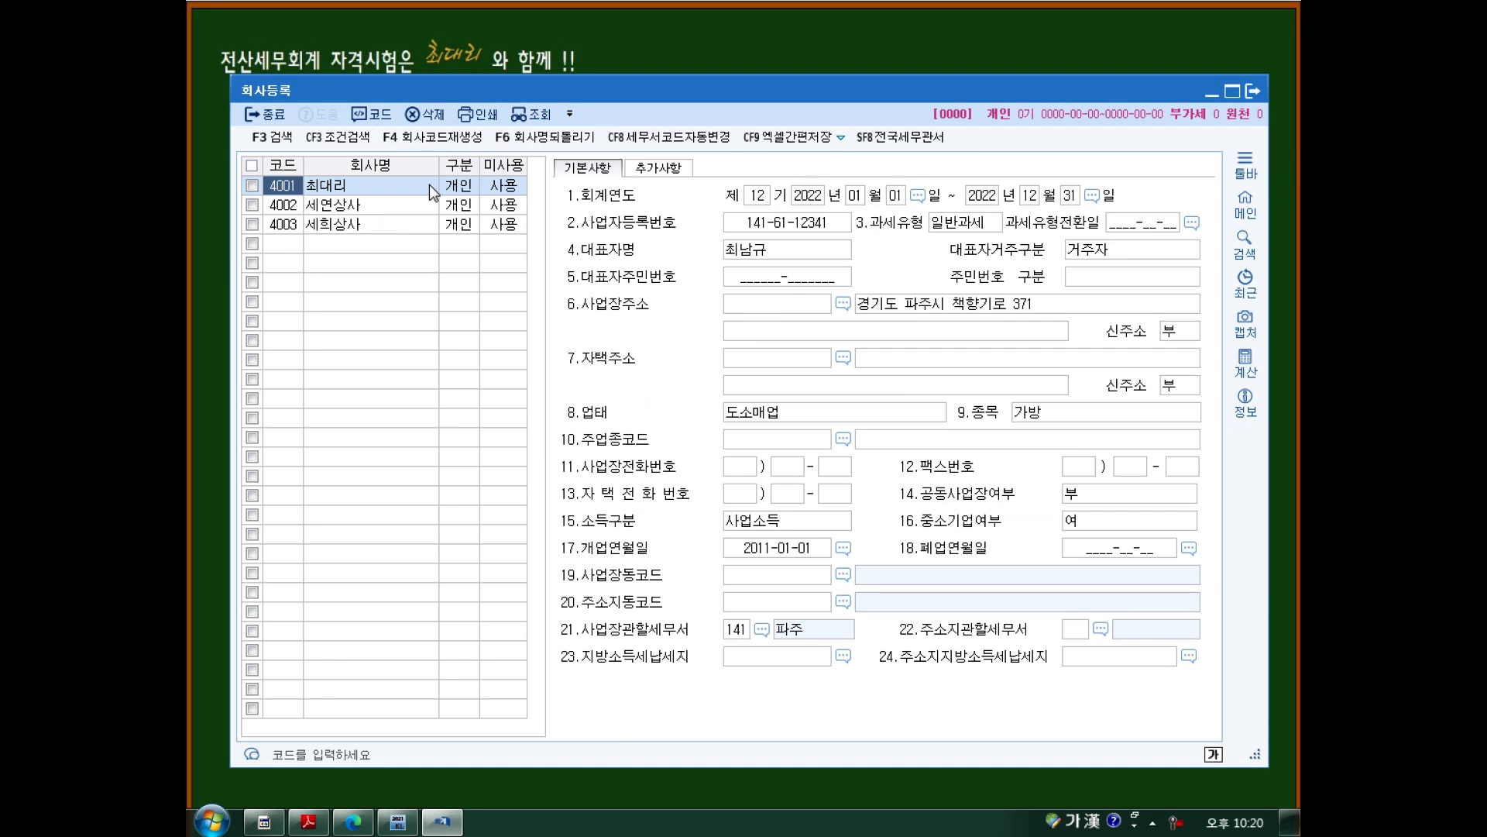
left_click(397, 204)
left_click(387, 224)
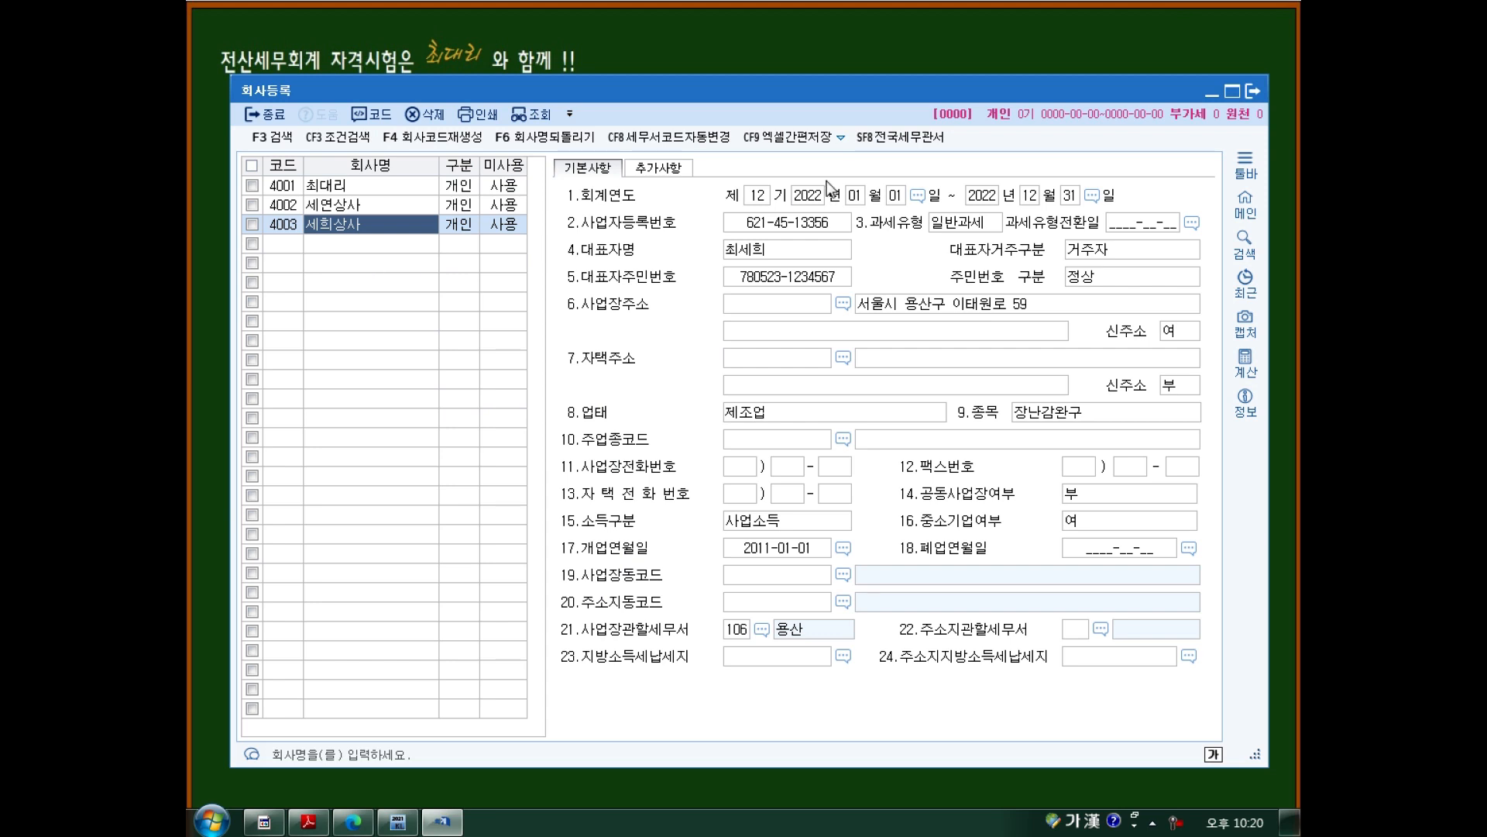
Close company registration and log in to company 4002 세연상사.
left_click(1249, 91)
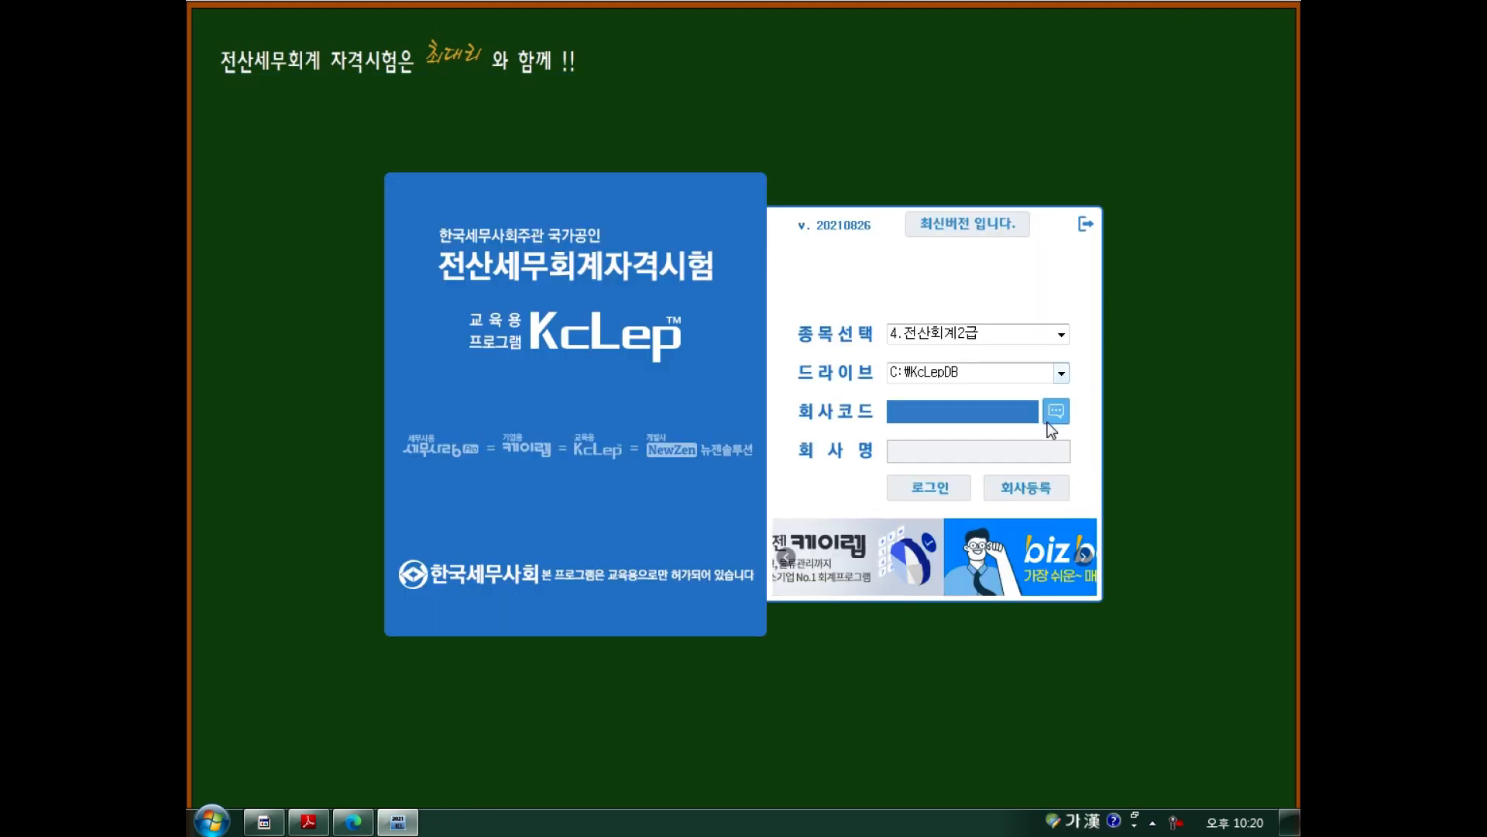
left_click(1050, 419)
left_click(633, 329)
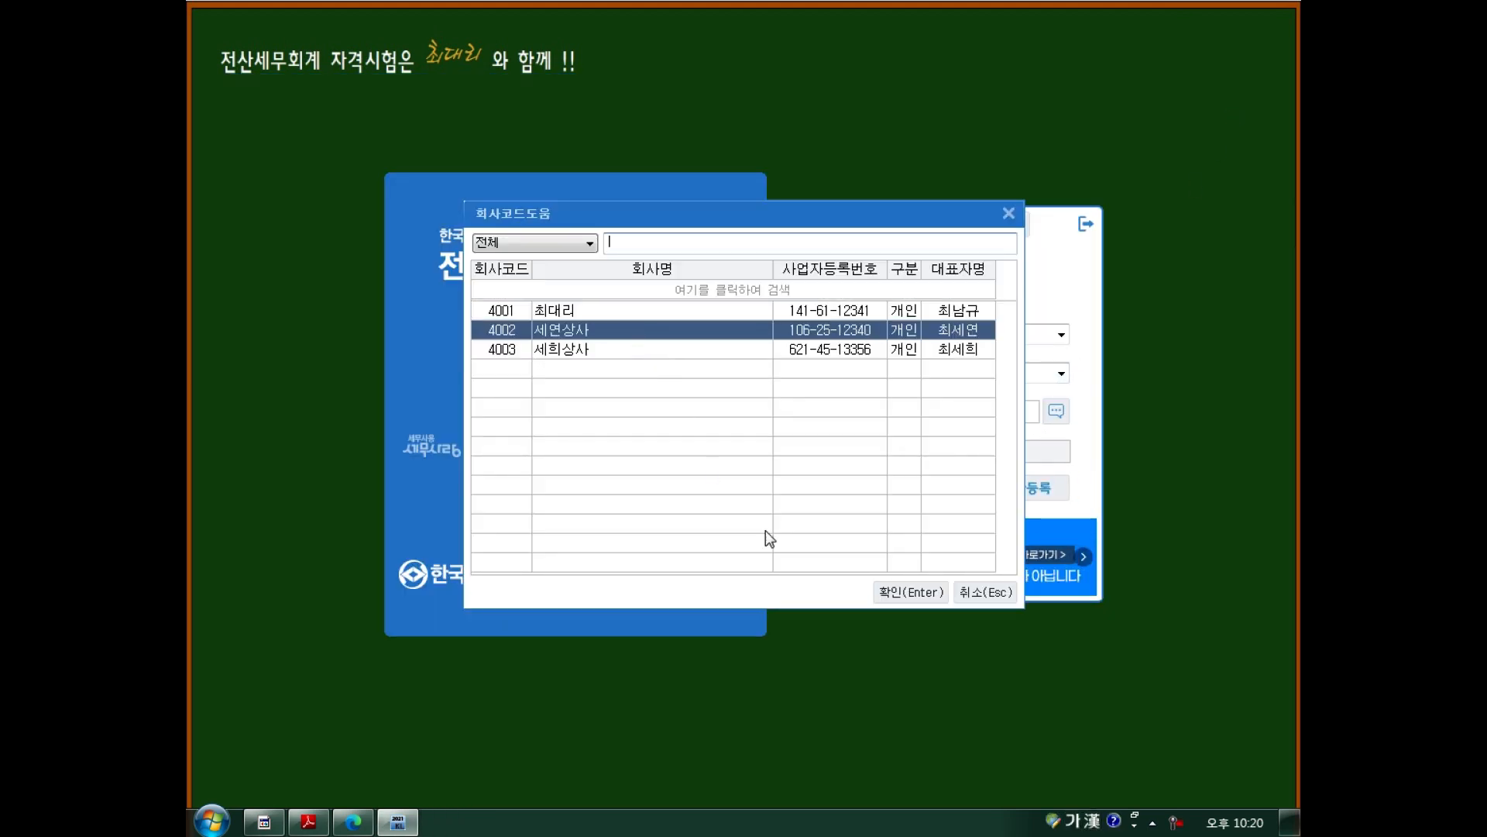
left_click(911, 592)
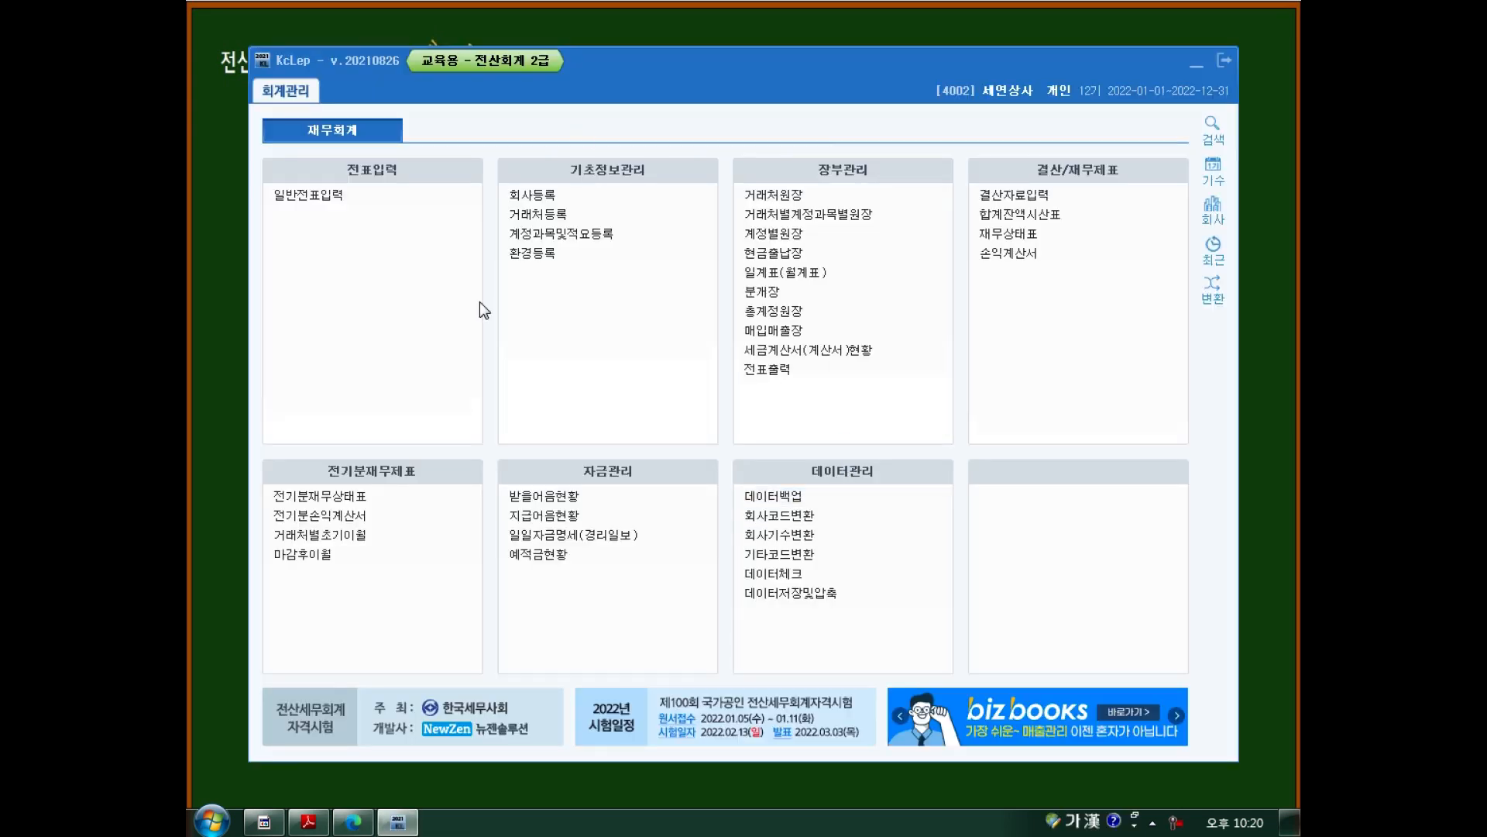
Switch the active company to 4003 세희상사.
left_click(1203, 203)
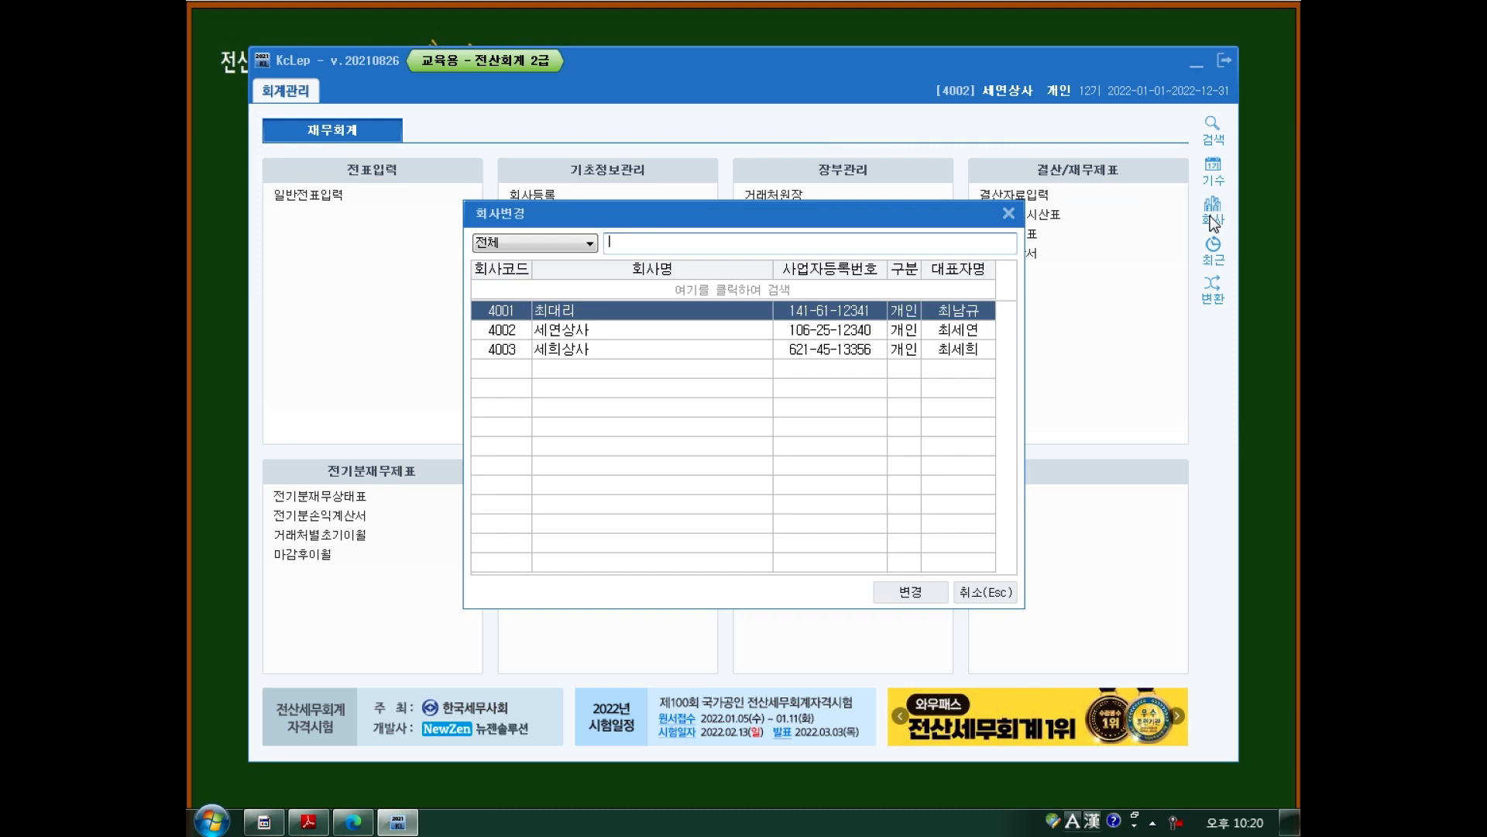
left_click(662, 347)
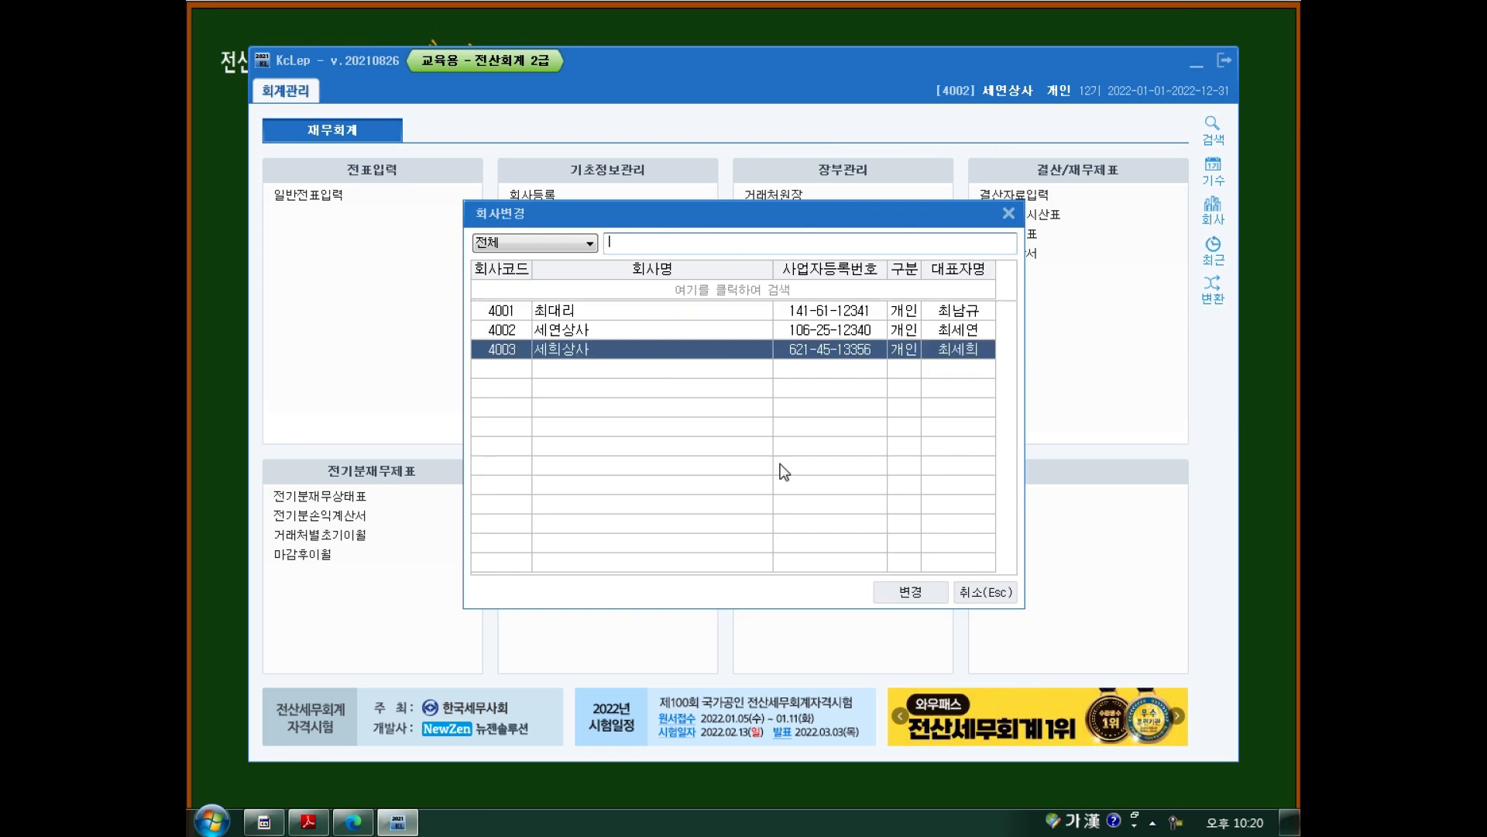
left_click(911, 592)
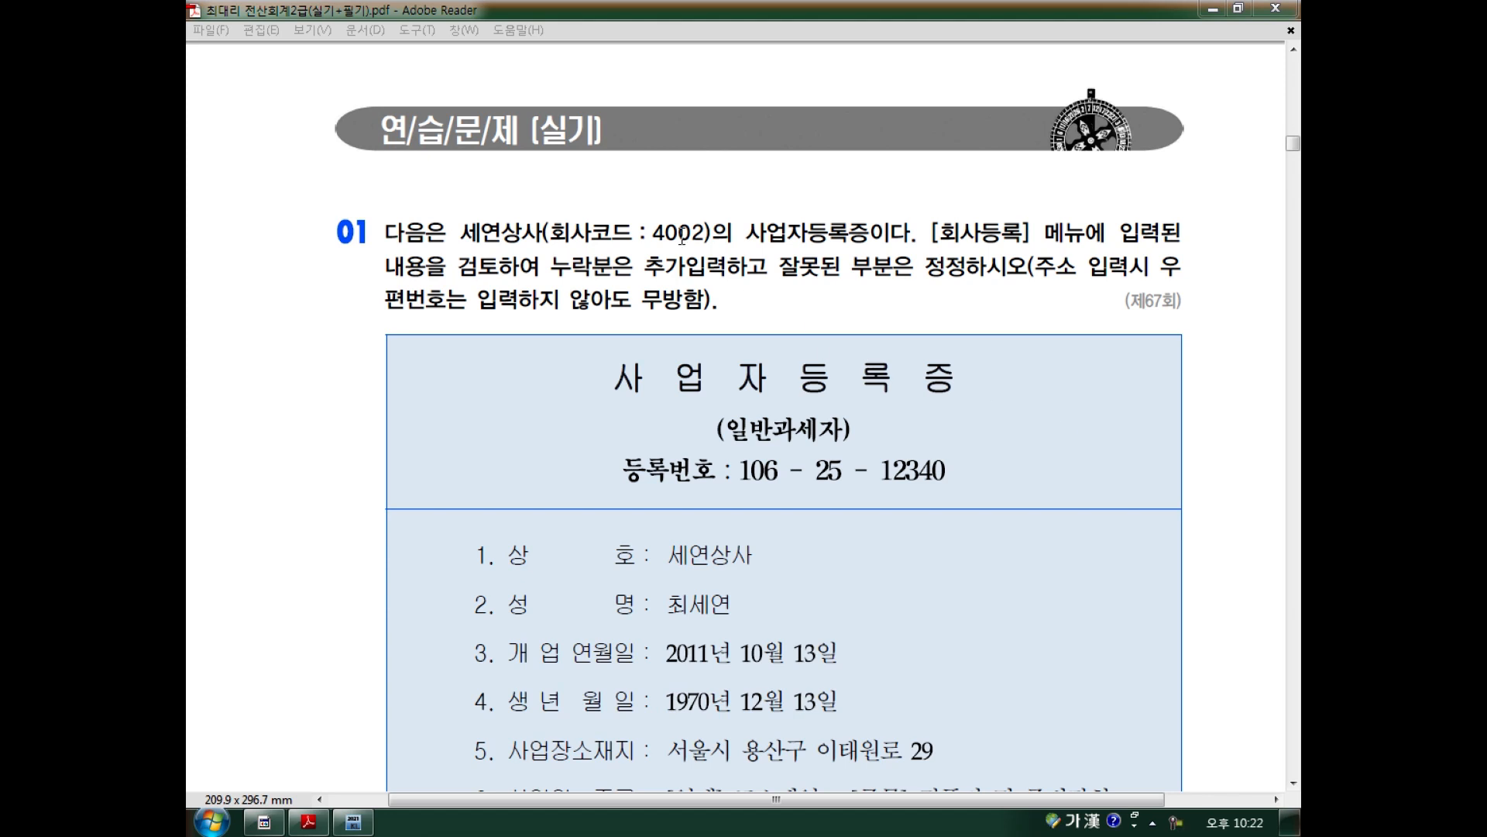
Scroll the 세연상사 certificate PDF to items 1–11, including address and business type.
left_click(619, 199)
scroll(620, 199, "down", 3)
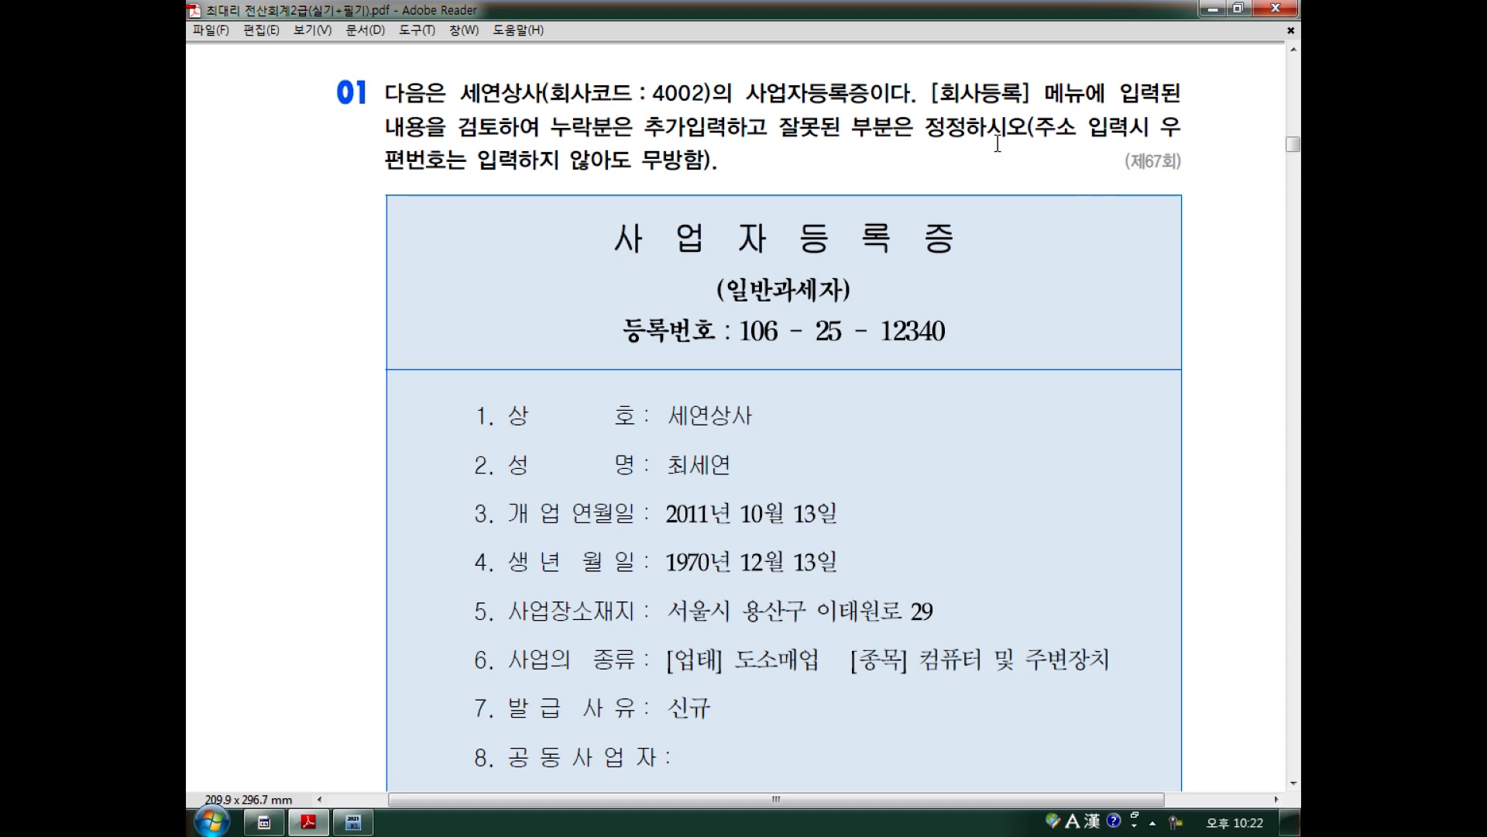
scroll(997, 147, "down", 3)
scroll(997, 148, "down", 1)
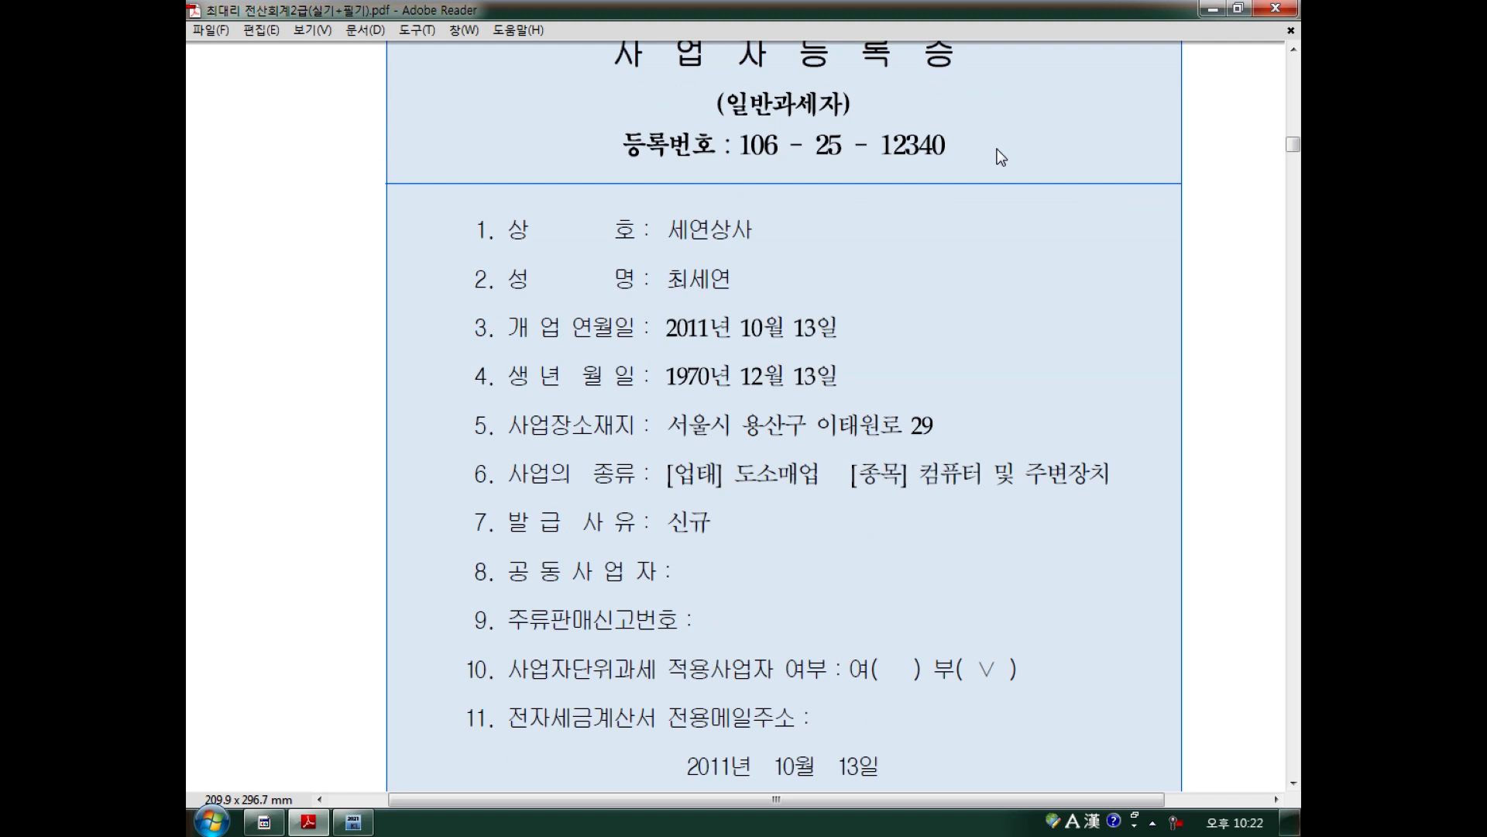
left_click(353, 821)
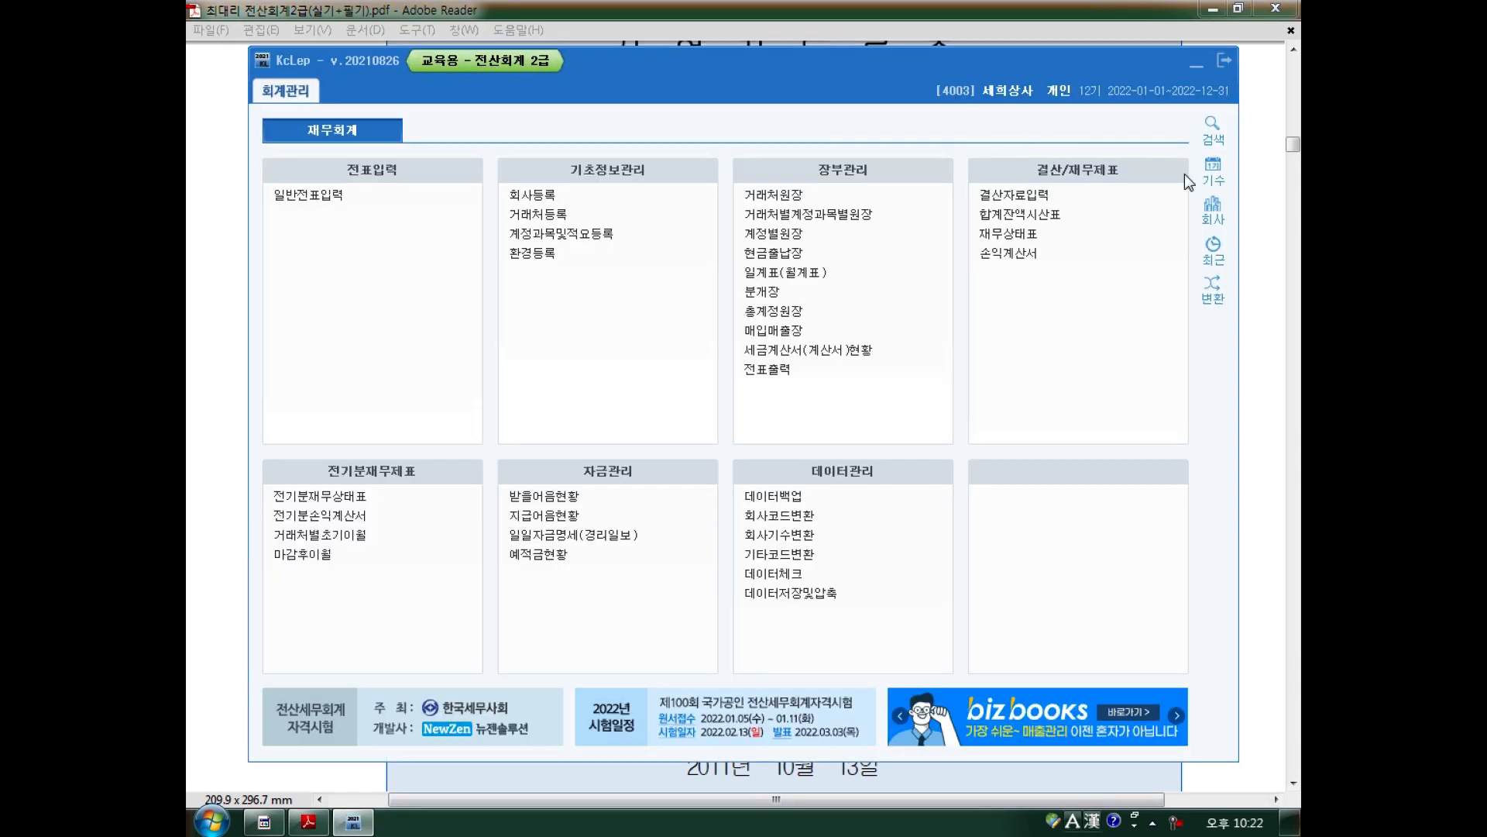
Make 4002 세연상사 the active company and open its 회사등록 record.
left_click(1214, 217)
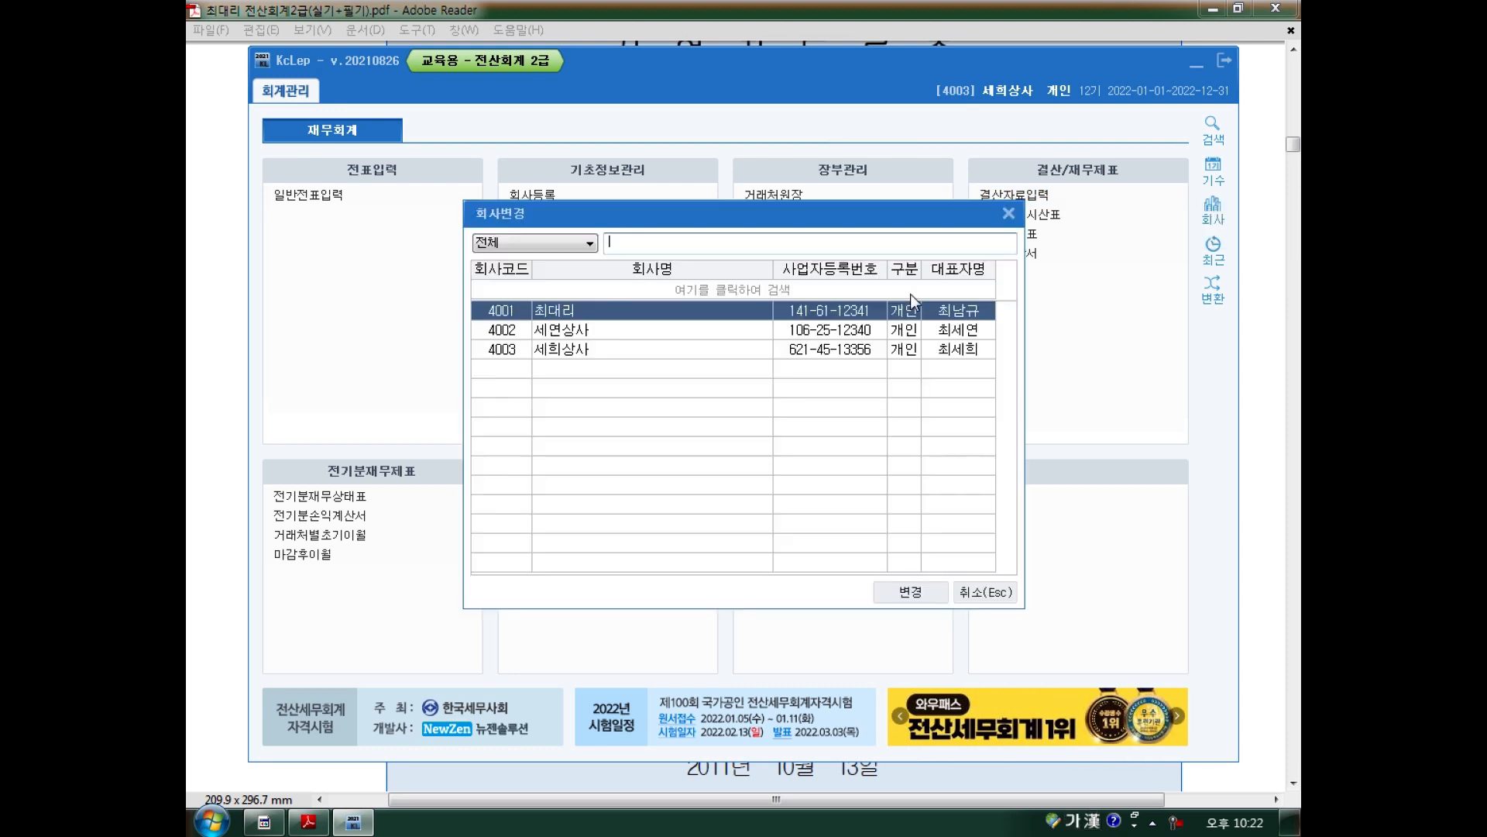
left_click(712, 331)
left_click(911, 592)
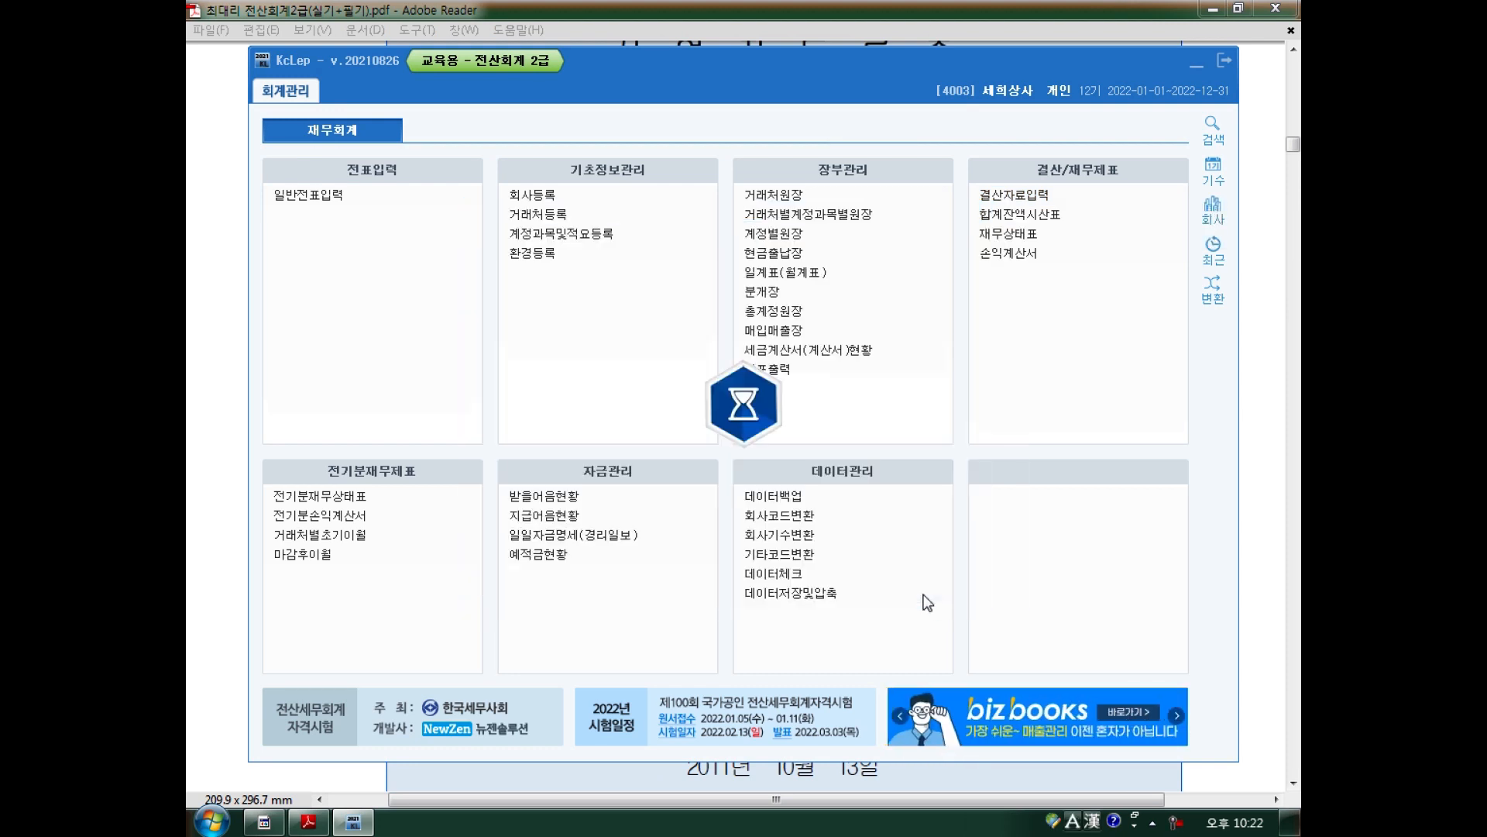
left_click(540, 203)
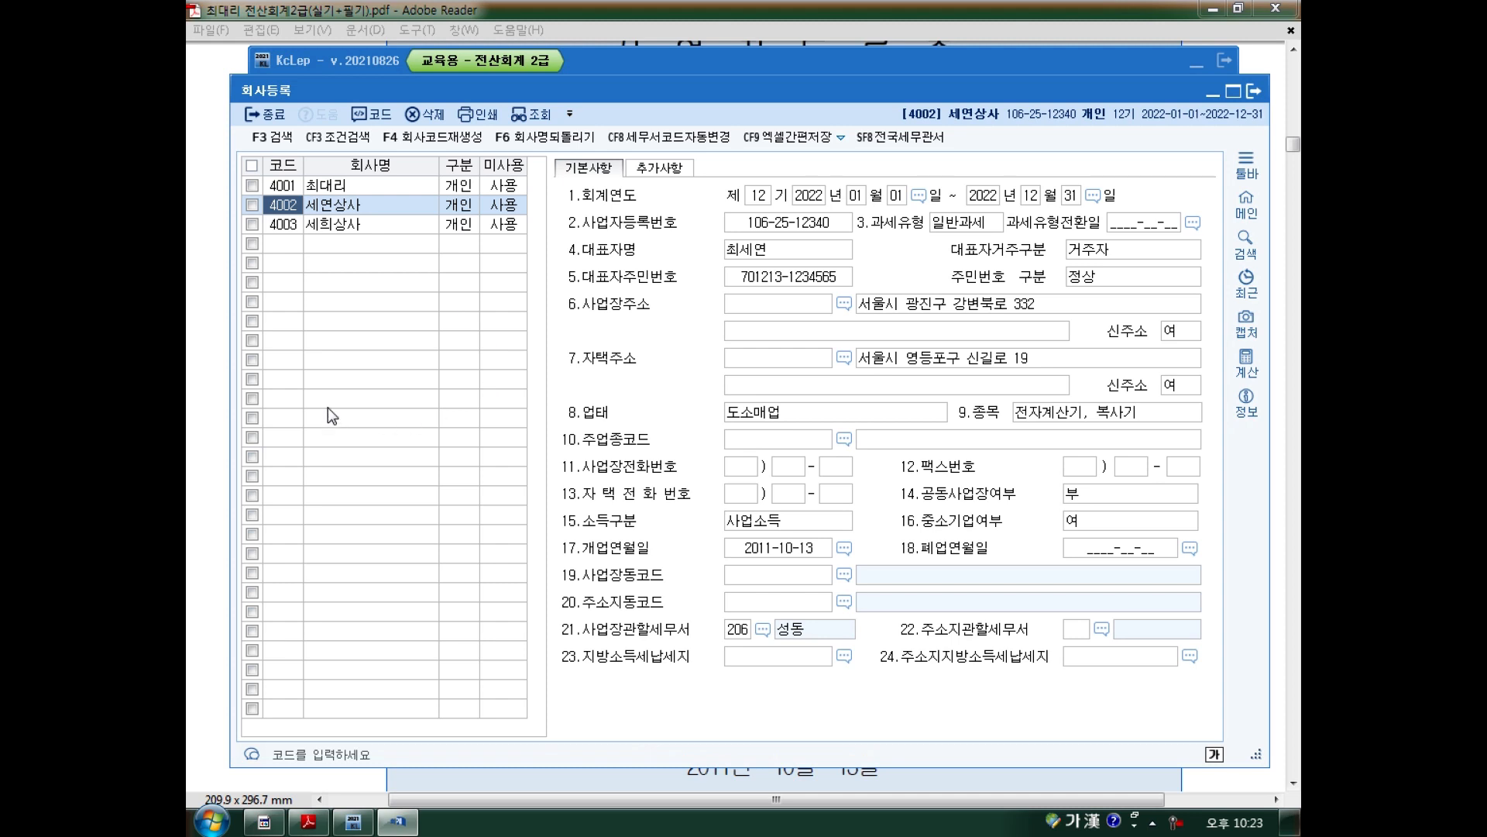
left_click(333, 205)
key("Return")
left_click(777, 222)
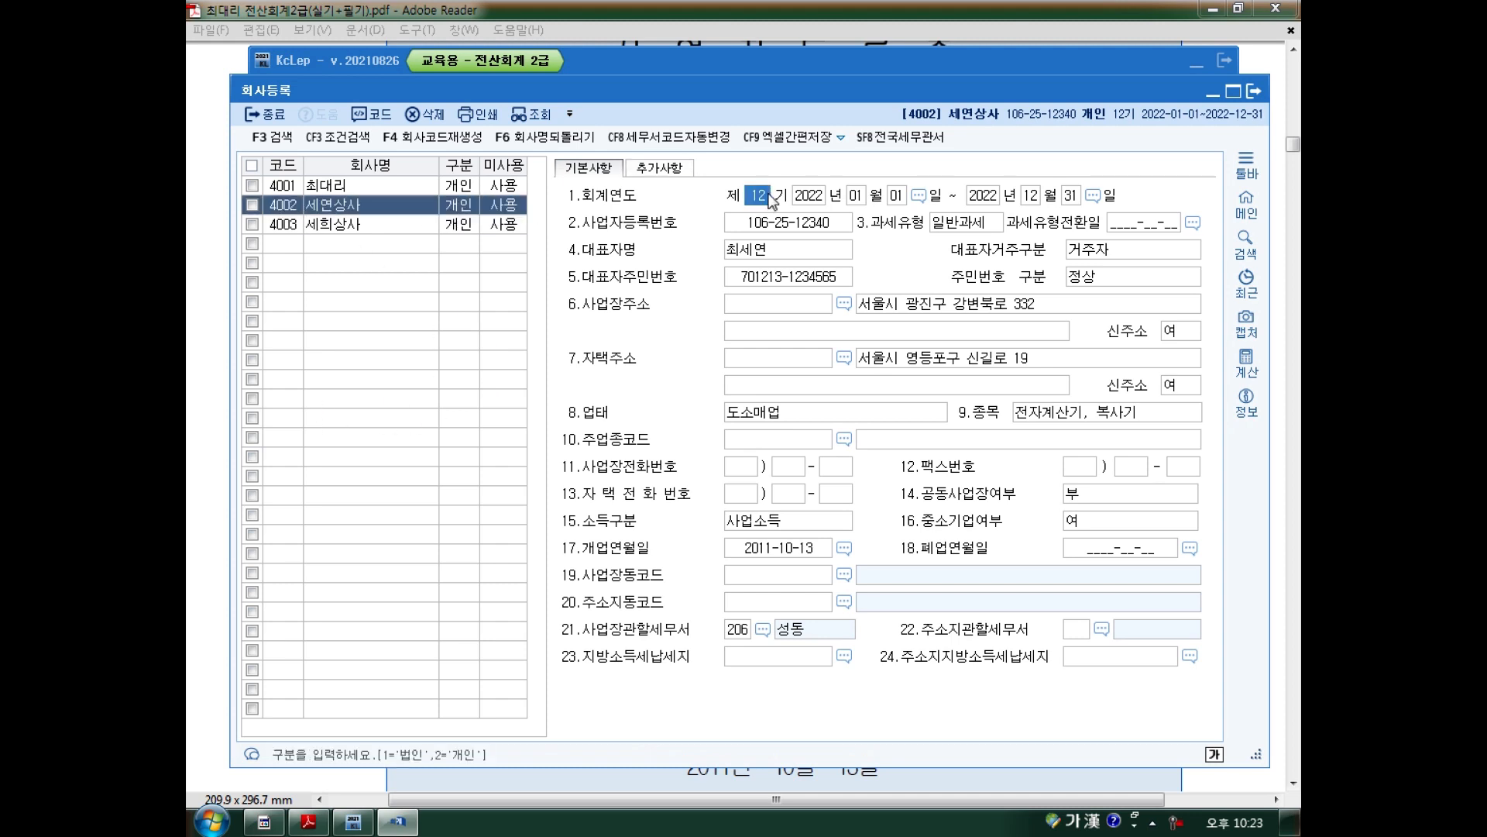
left_click(770, 248)
left_click(777, 280)
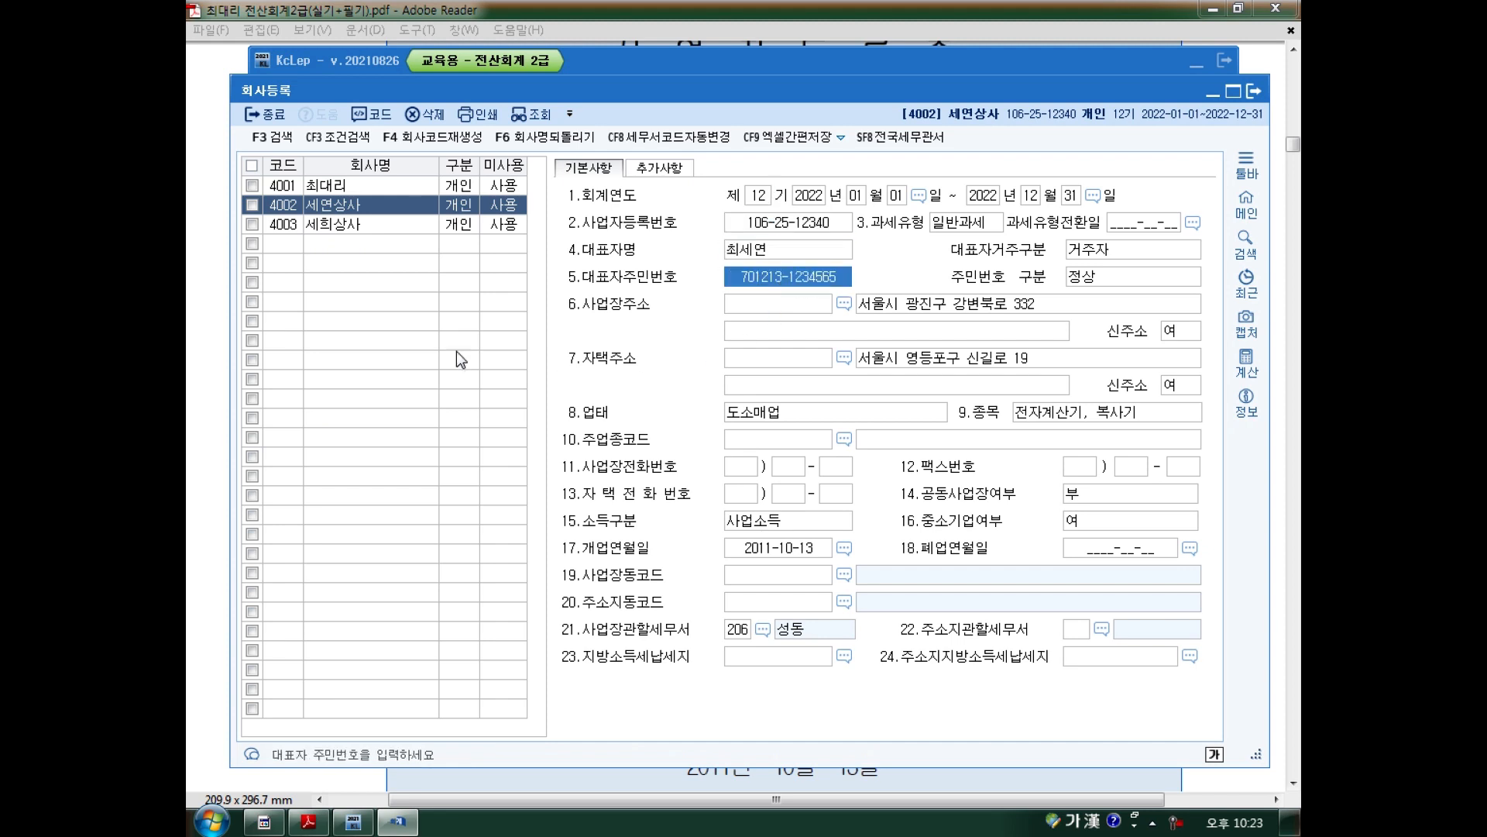
key("alt+Tab")
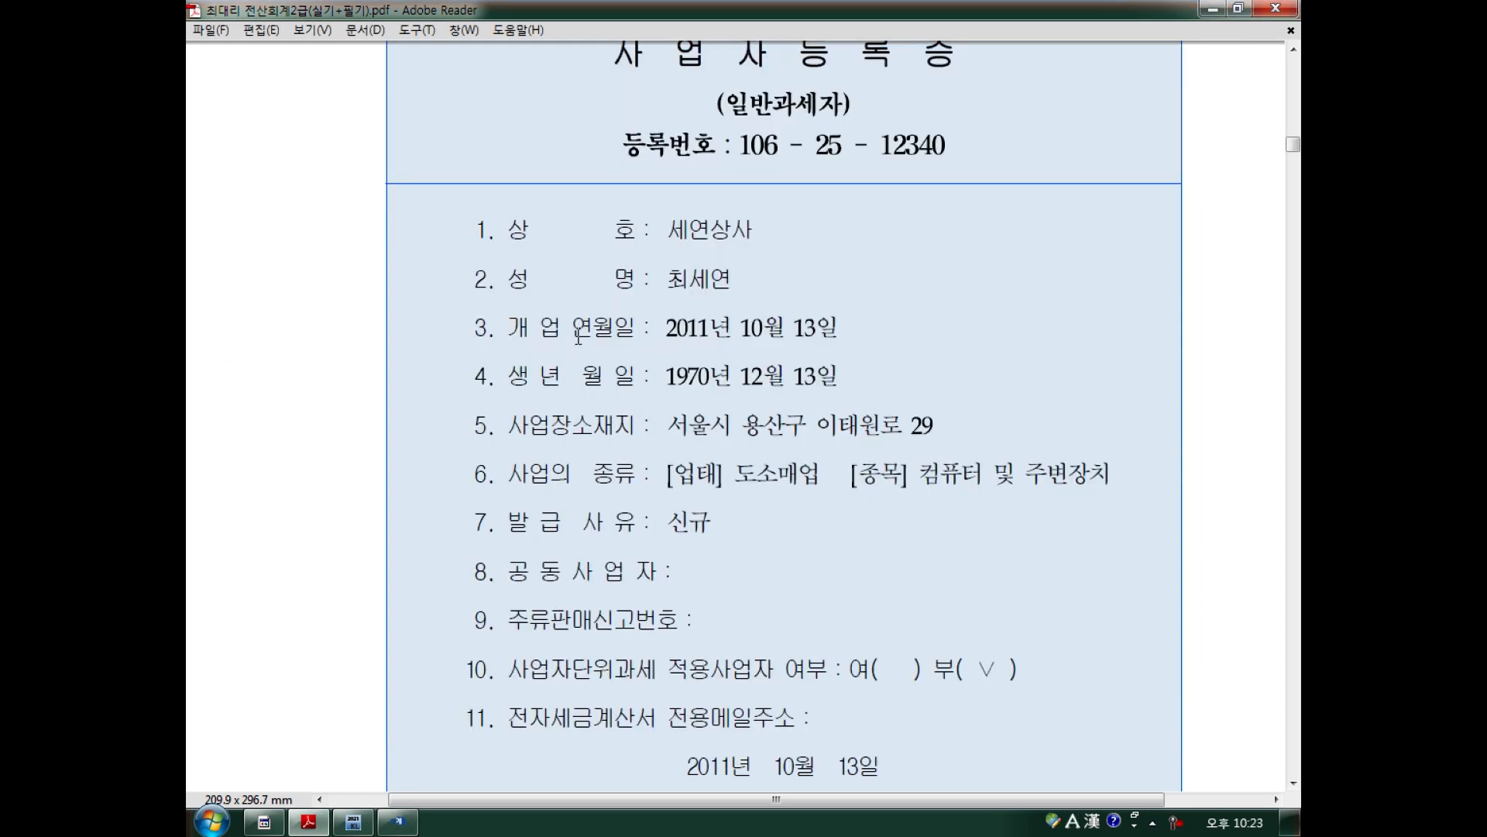
left_click_drag(713, 178, 722, 175)
left_click_drag(653, 81, 844, 80)
left_click_drag(819, 126, 846, 124)
left_click_drag(796, 151, 806, 151)
left_click_drag(823, 91, 835, 124)
left_click_drag(887, 116, 943, 113)
left_click_drag(927, 109, 930, 124)
mouse_move(1015, 105)
left_mouse_down()
mouse_move(1019, 122)
mouse_move(1033, 115)
left_mouse_up()
left_click_drag(1056, 99, 1039, 141)
left_click_drag(1032, 161, 1073, 132)
mouse_move(843, 128)
left_mouse_down()
mouse_move(831, 76)
mouse_move(1072, 130)
left_mouse_up()
left_click_drag(734, 162, 1032, 158)
left_click_drag(993, 149, 1001, 167)
mouse_move(750, 210)
left_mouse_down()
mouse_move(745, 256)
mouse_move(812, 422)
mouse_move(791, 465)
mouse_move(1038, 490)
left_mouse_up()
mouse_move(1230, 471)
left_mouse_down()
mouse_move(1131, 349)
mouse_move(891, 333)
mouse_move(897, 315)
left_mouse_up()
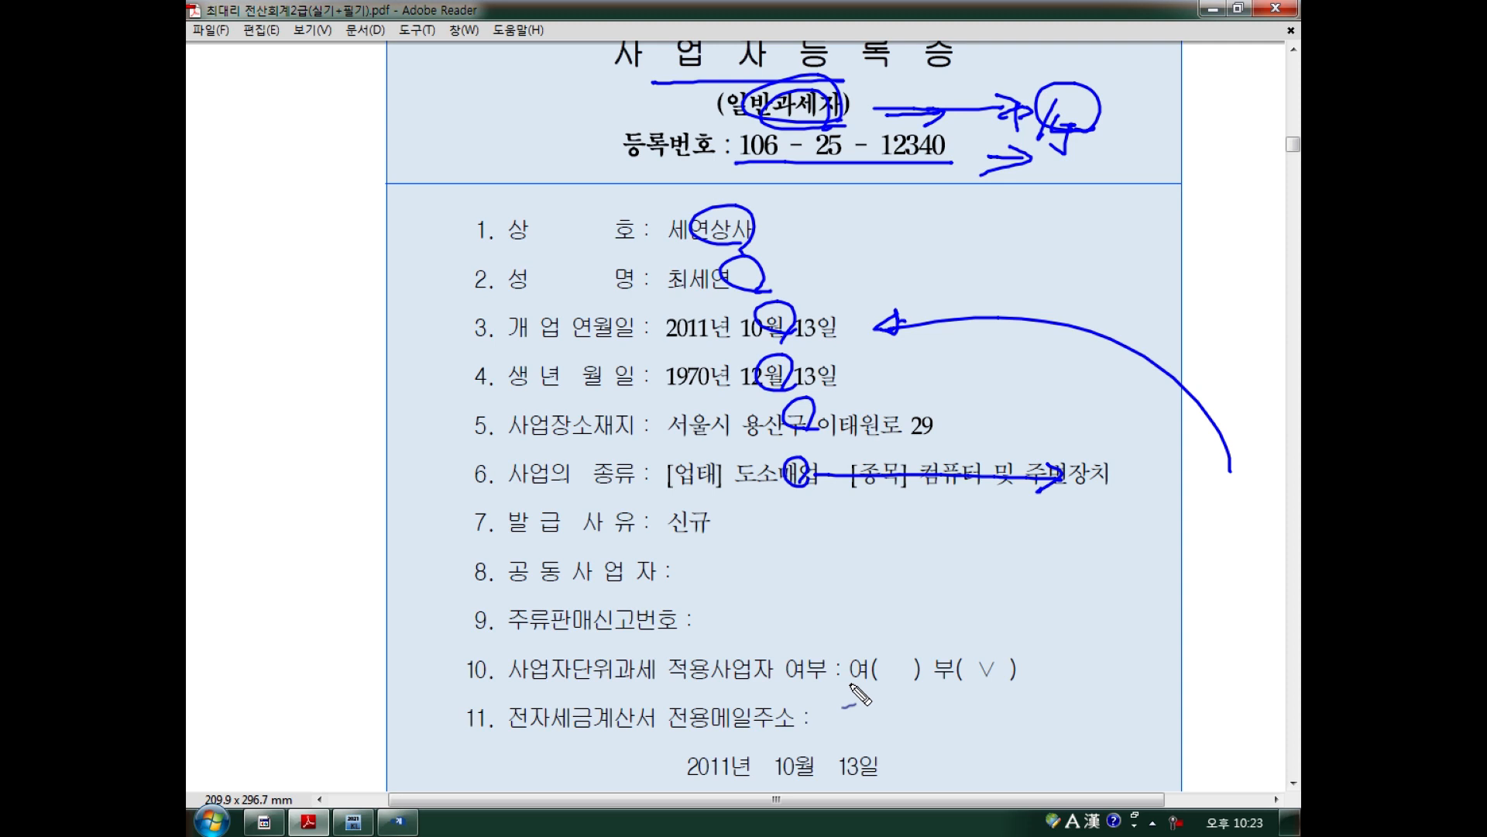
key("Escape")
scroll(858, 693, "up", 1)
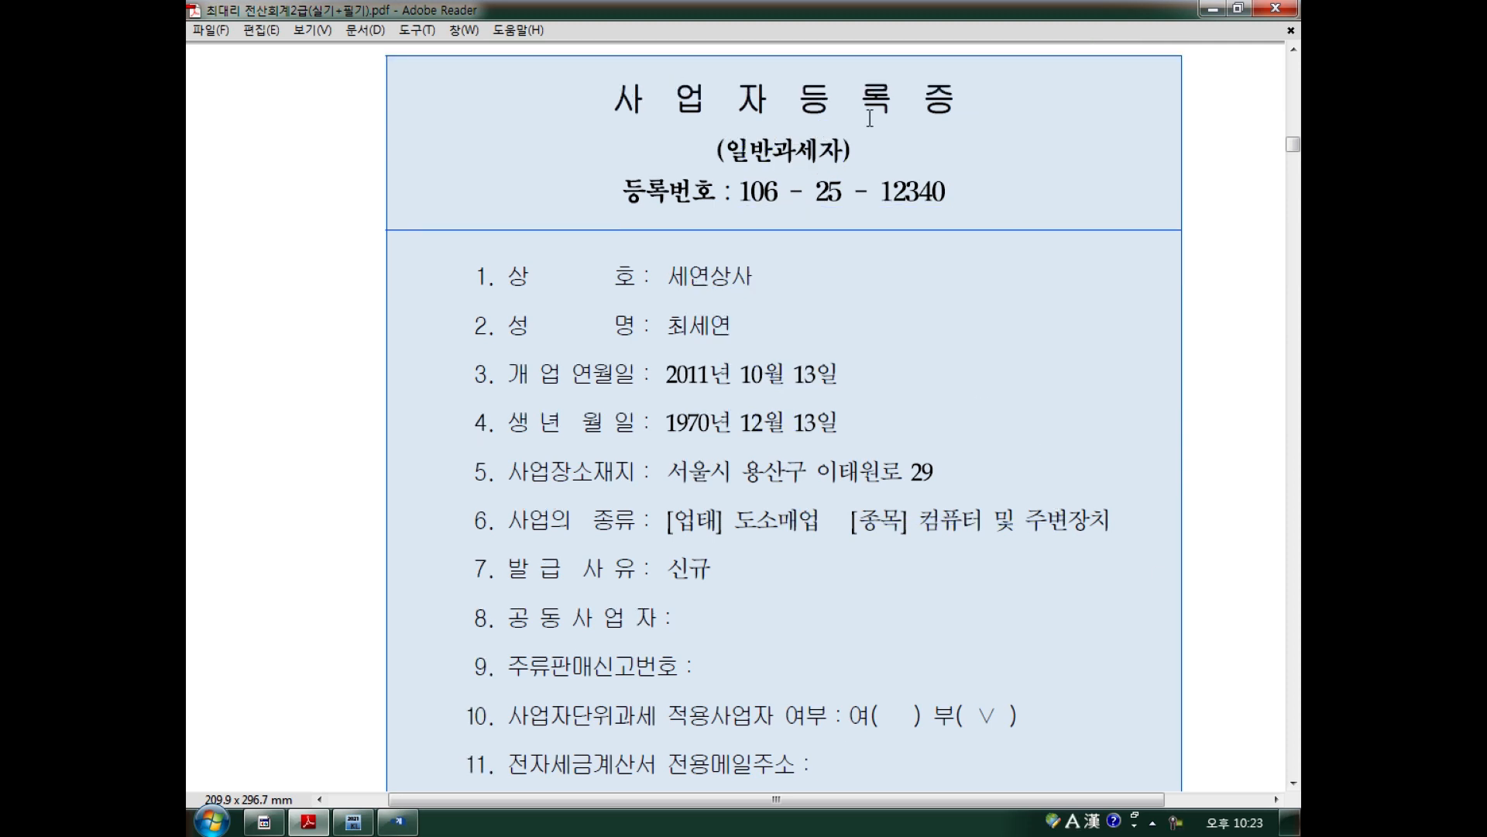
Compare the record's taxpayer type, registration number, company and representative names with the certificate.
left_click(397, 821)
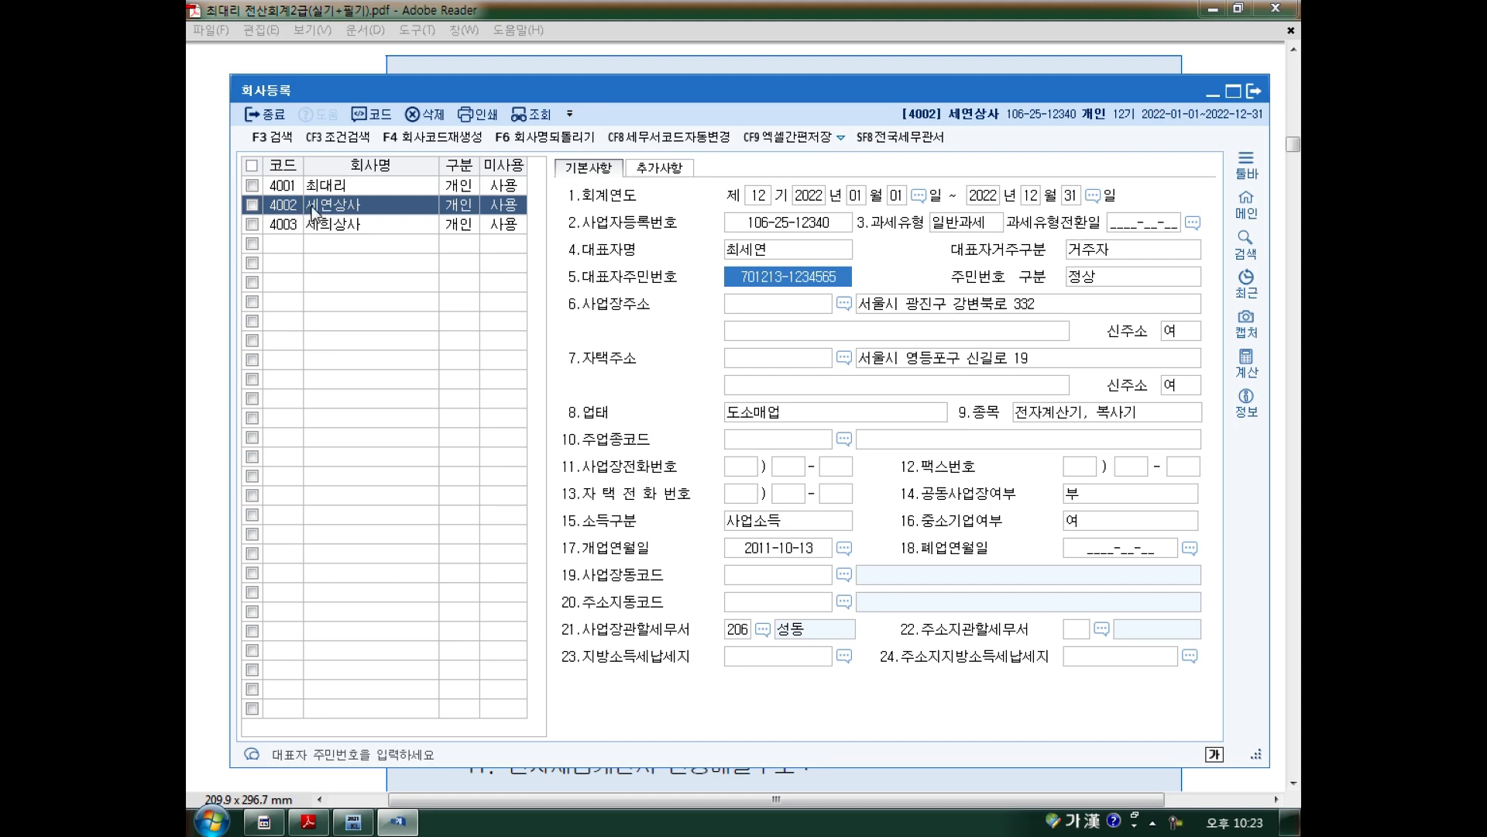
left_click(320, 829)
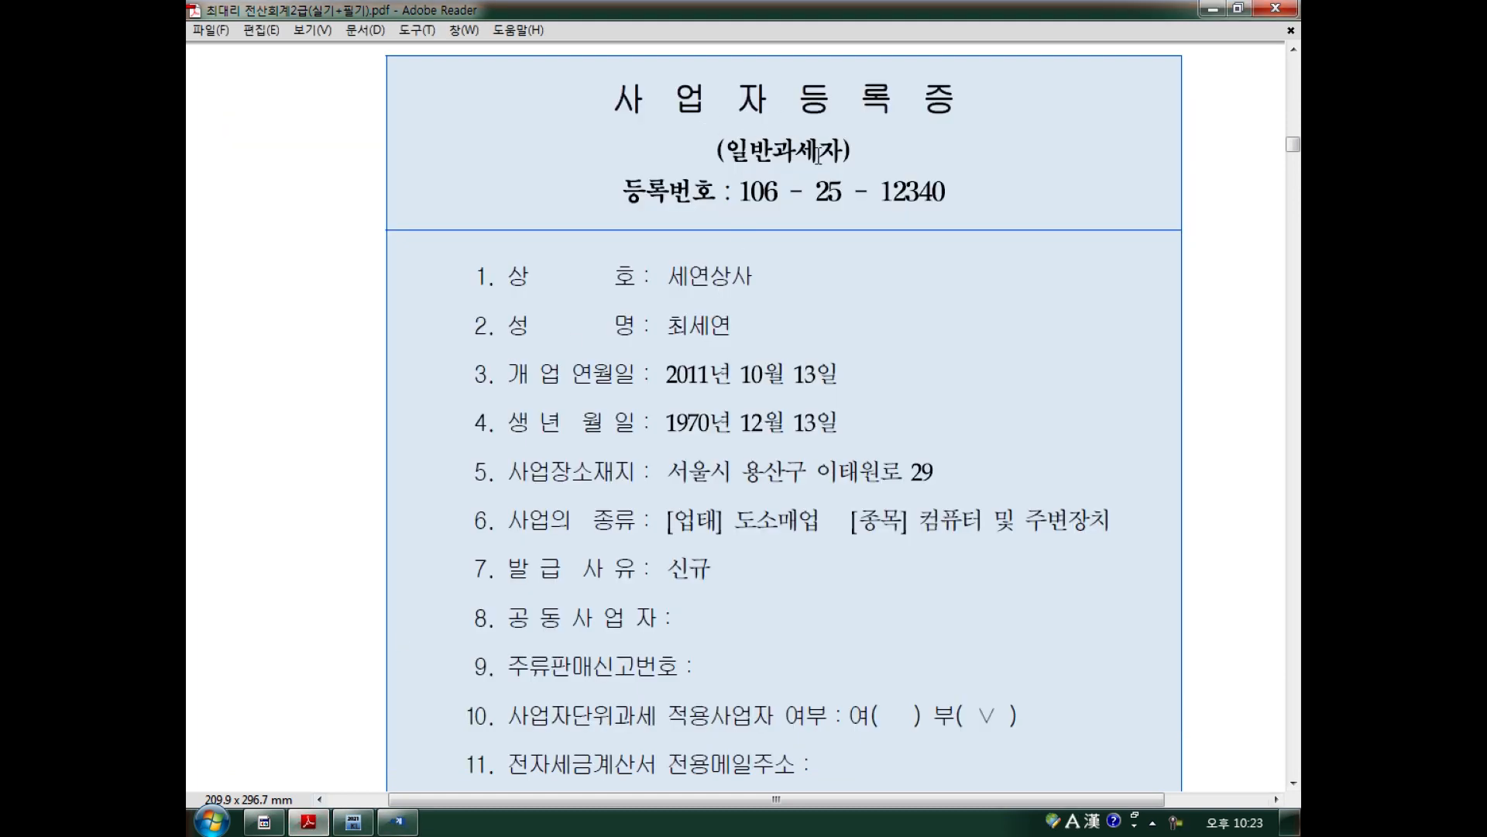
left_click(397, 821)
left_click(970, 225)
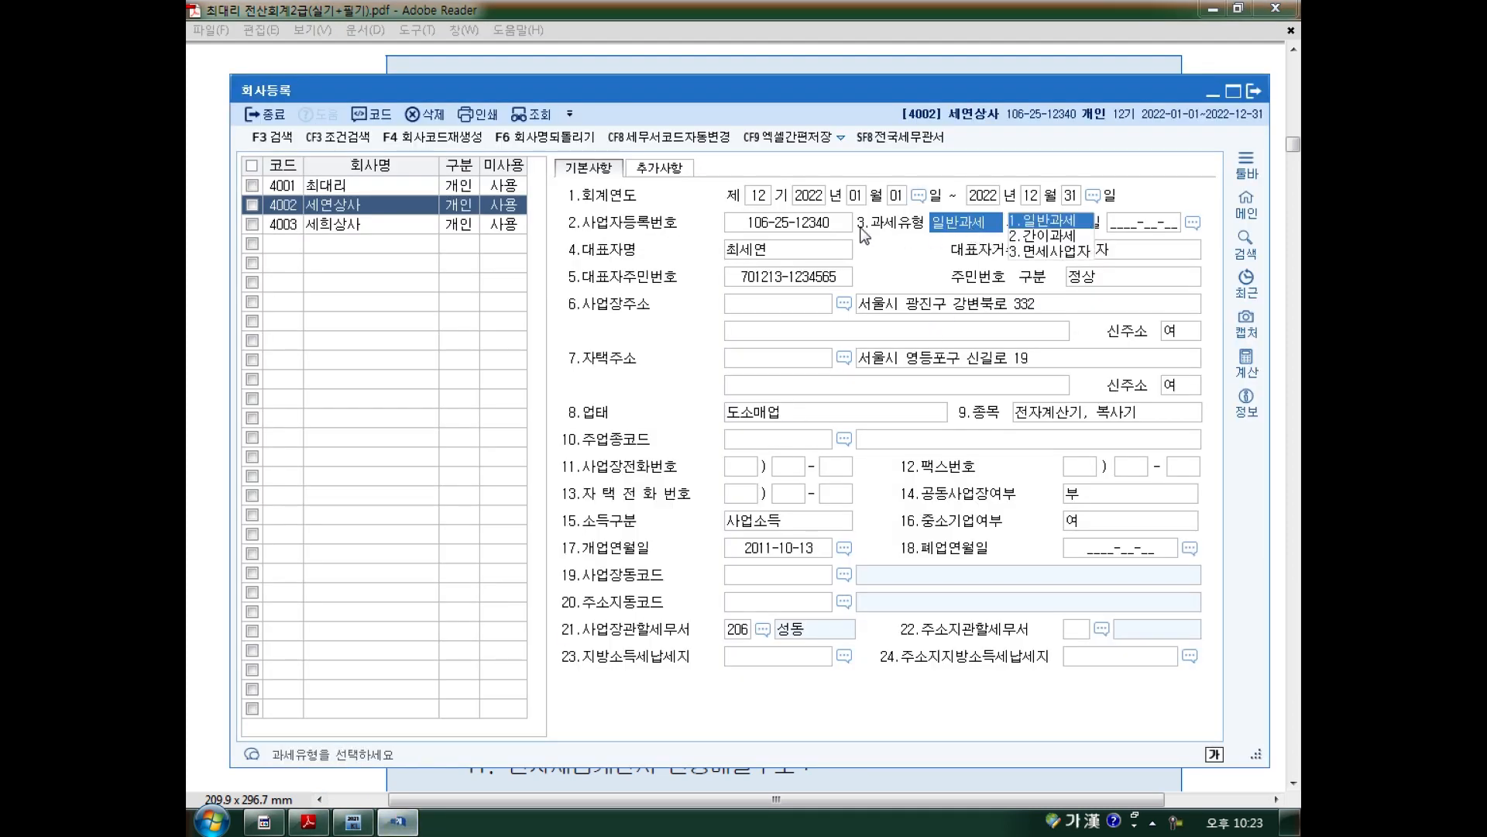
left_click(799, 223)
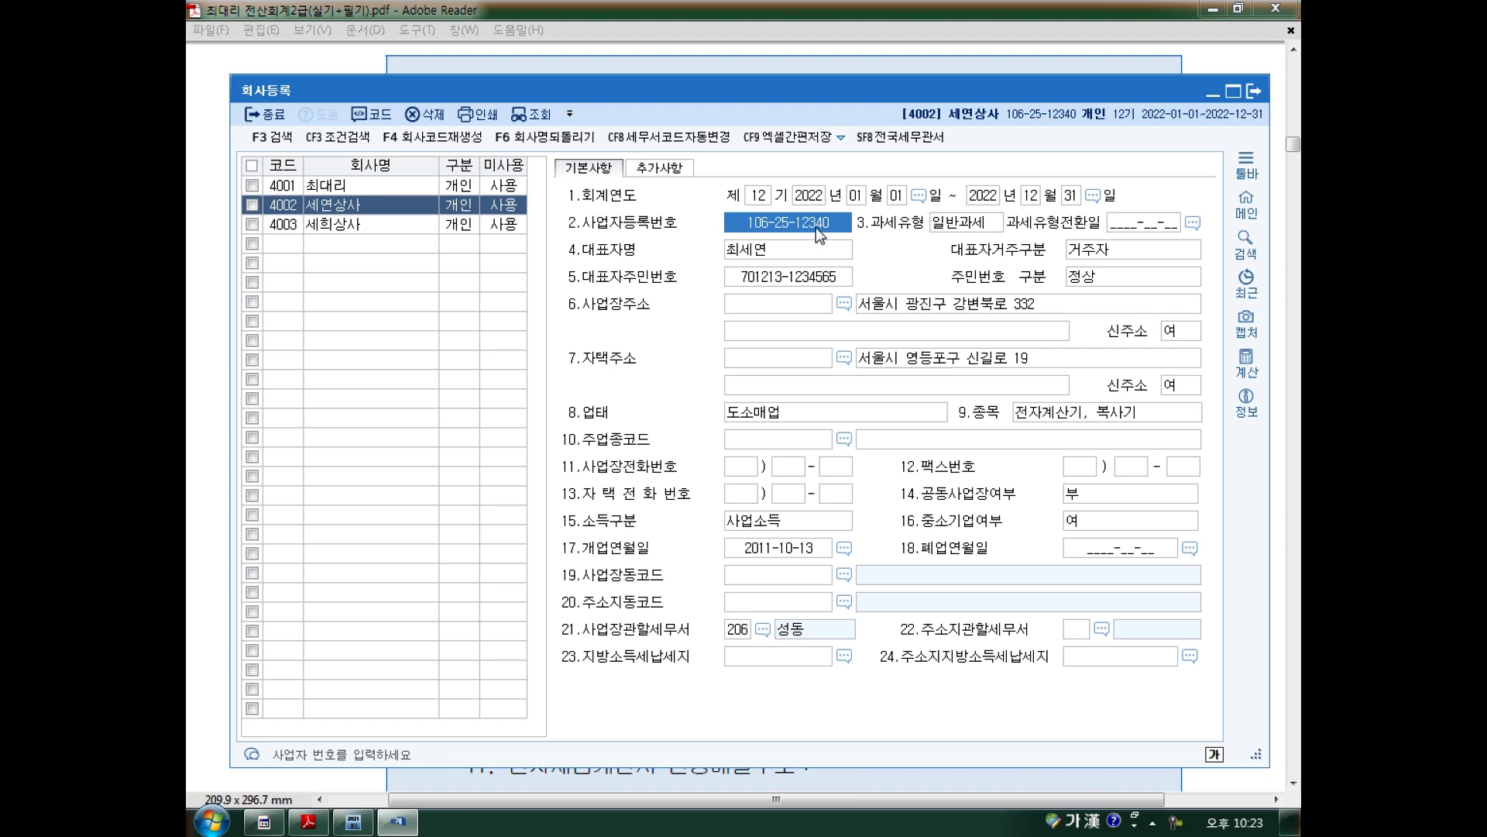
left_click(308, 821)
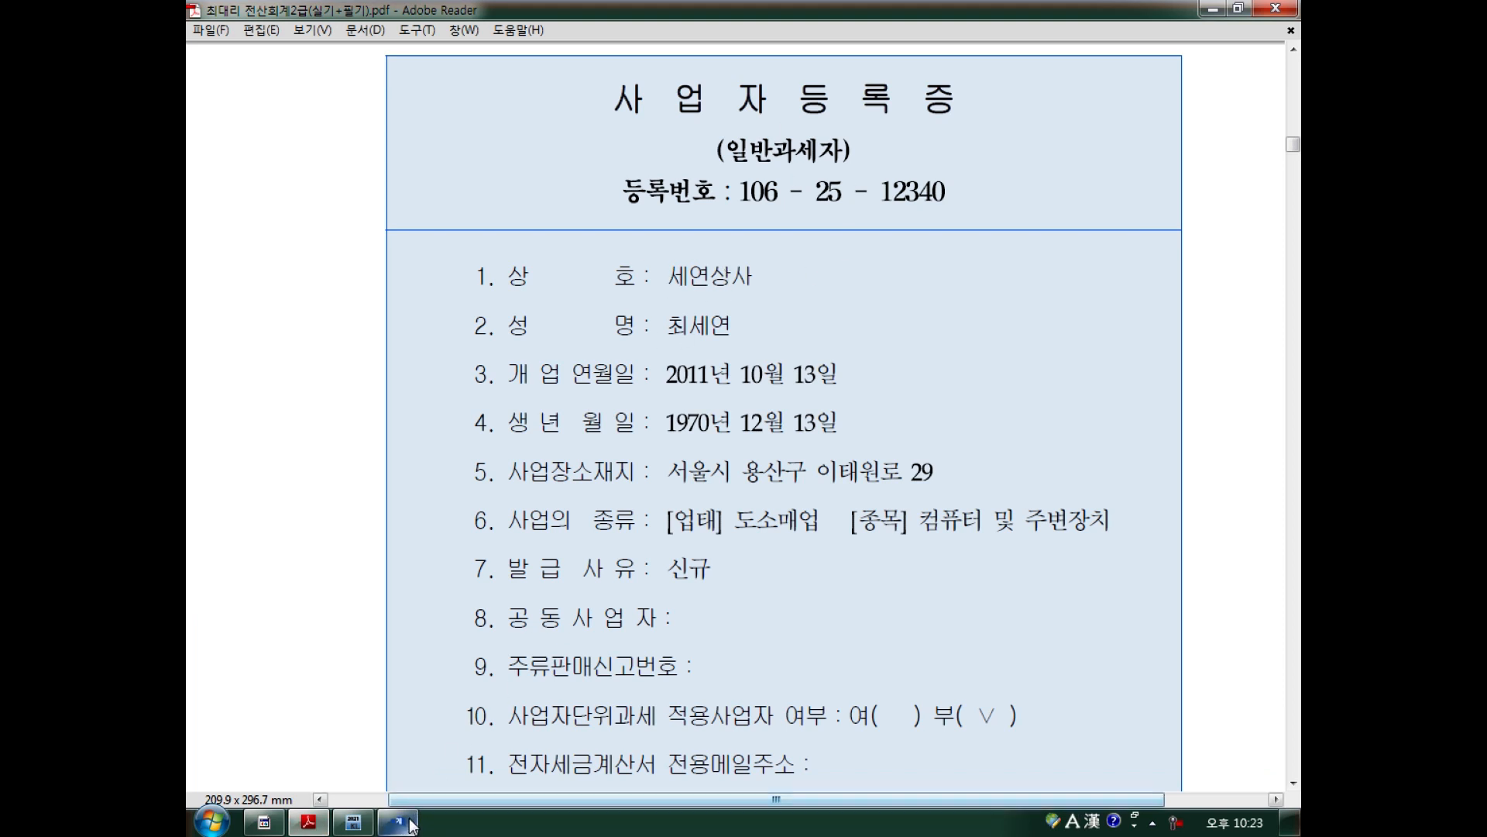
left_click(398, 821)
left_click(338, 211)
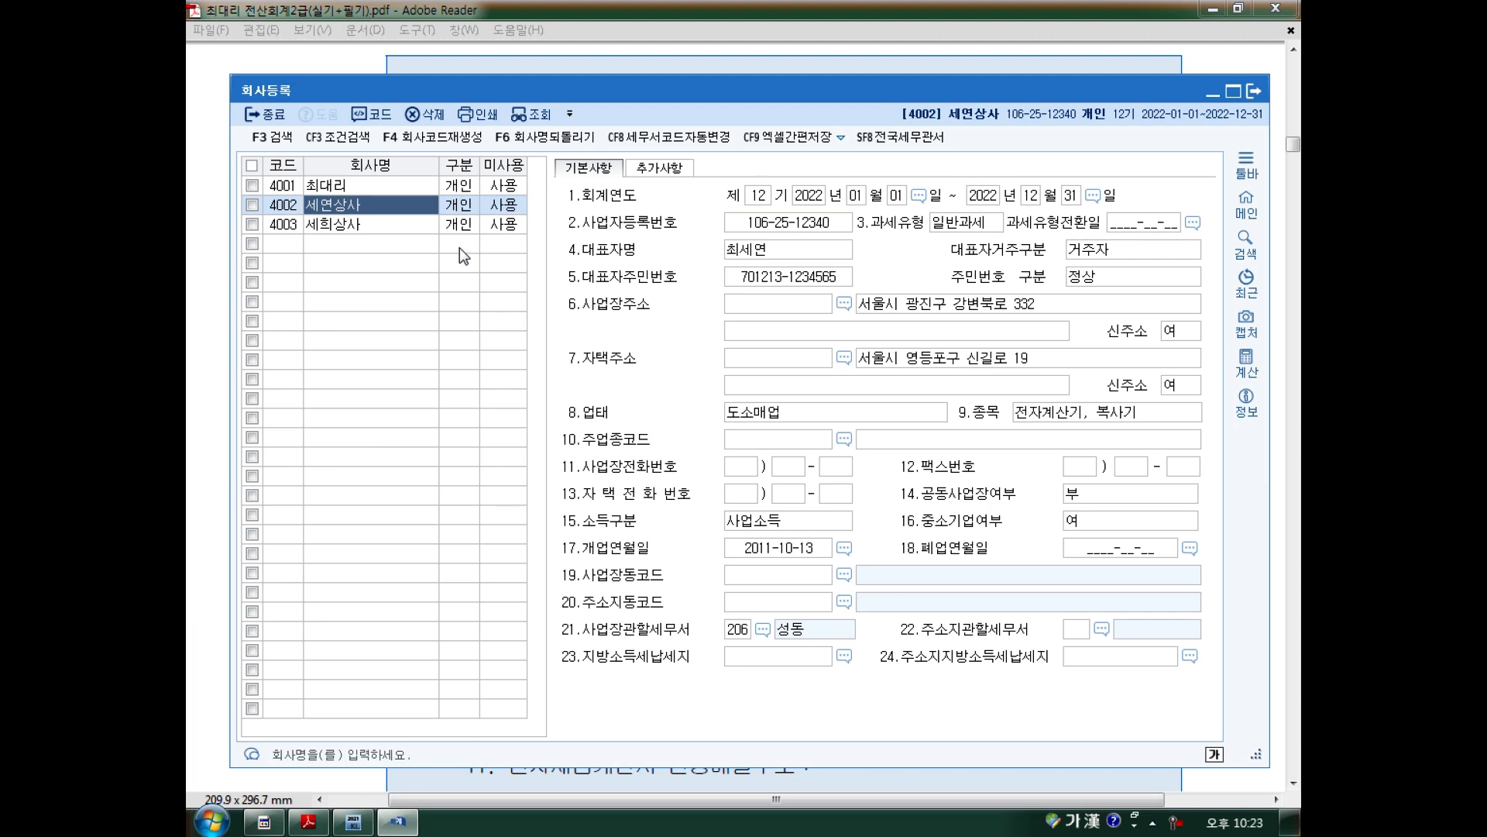
left_click(759, 250)
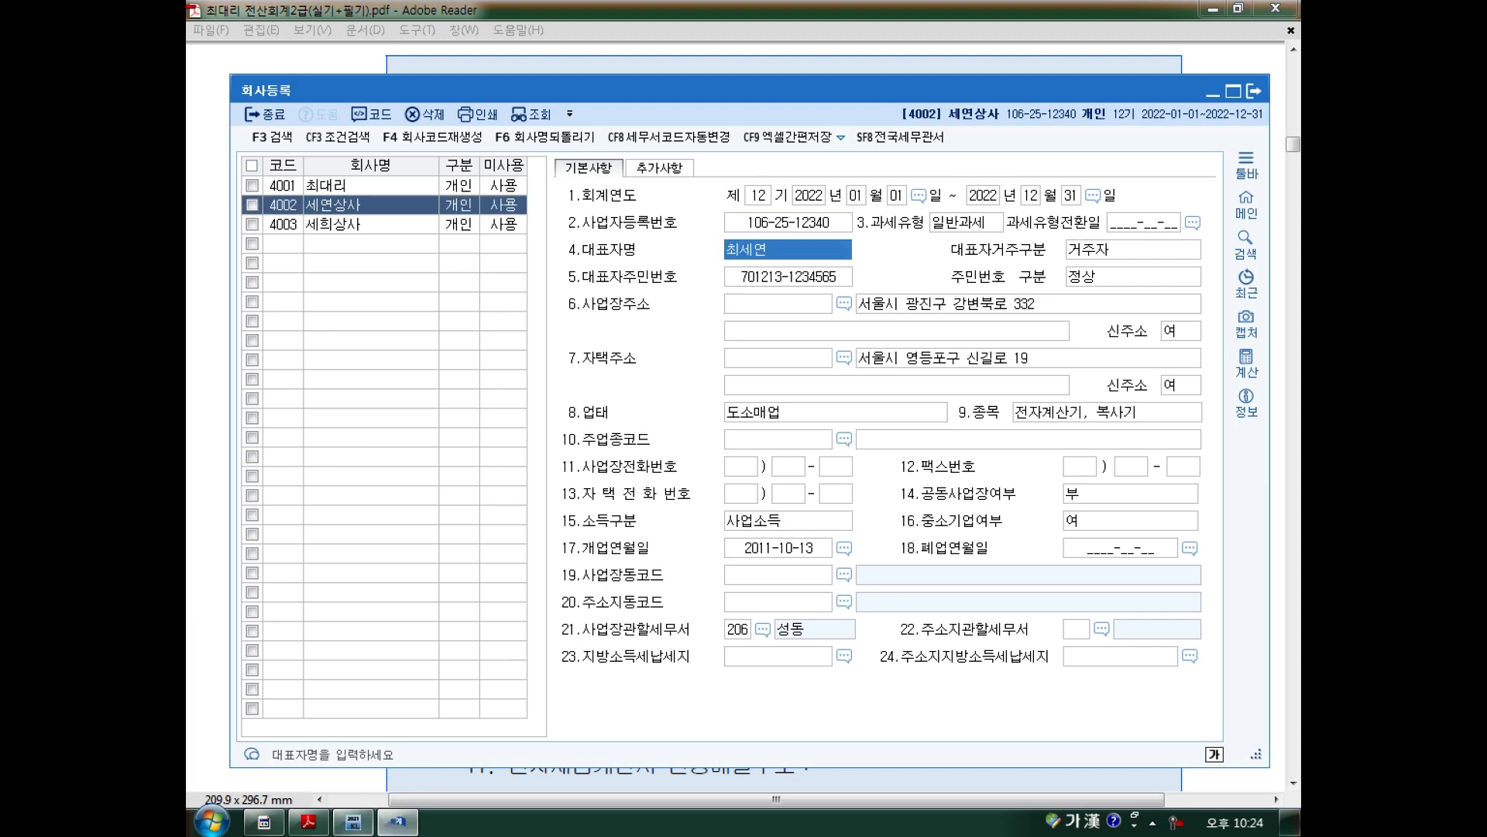
Verify the opening date 2011-10-13 against the certificate and select the business address.
left_click(314, 825)
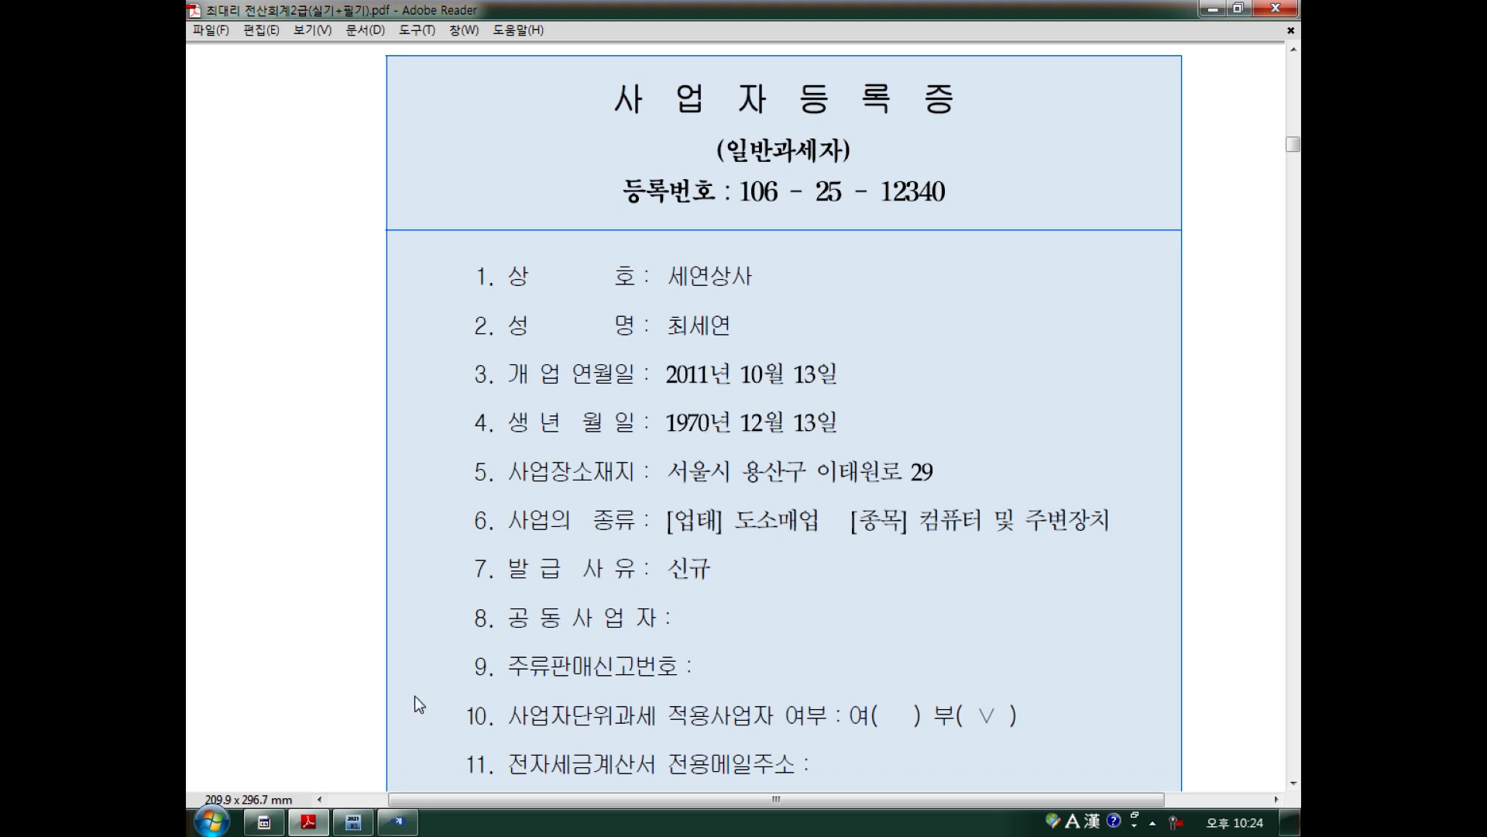
left_click(397, 821)
left_click(748, 549)
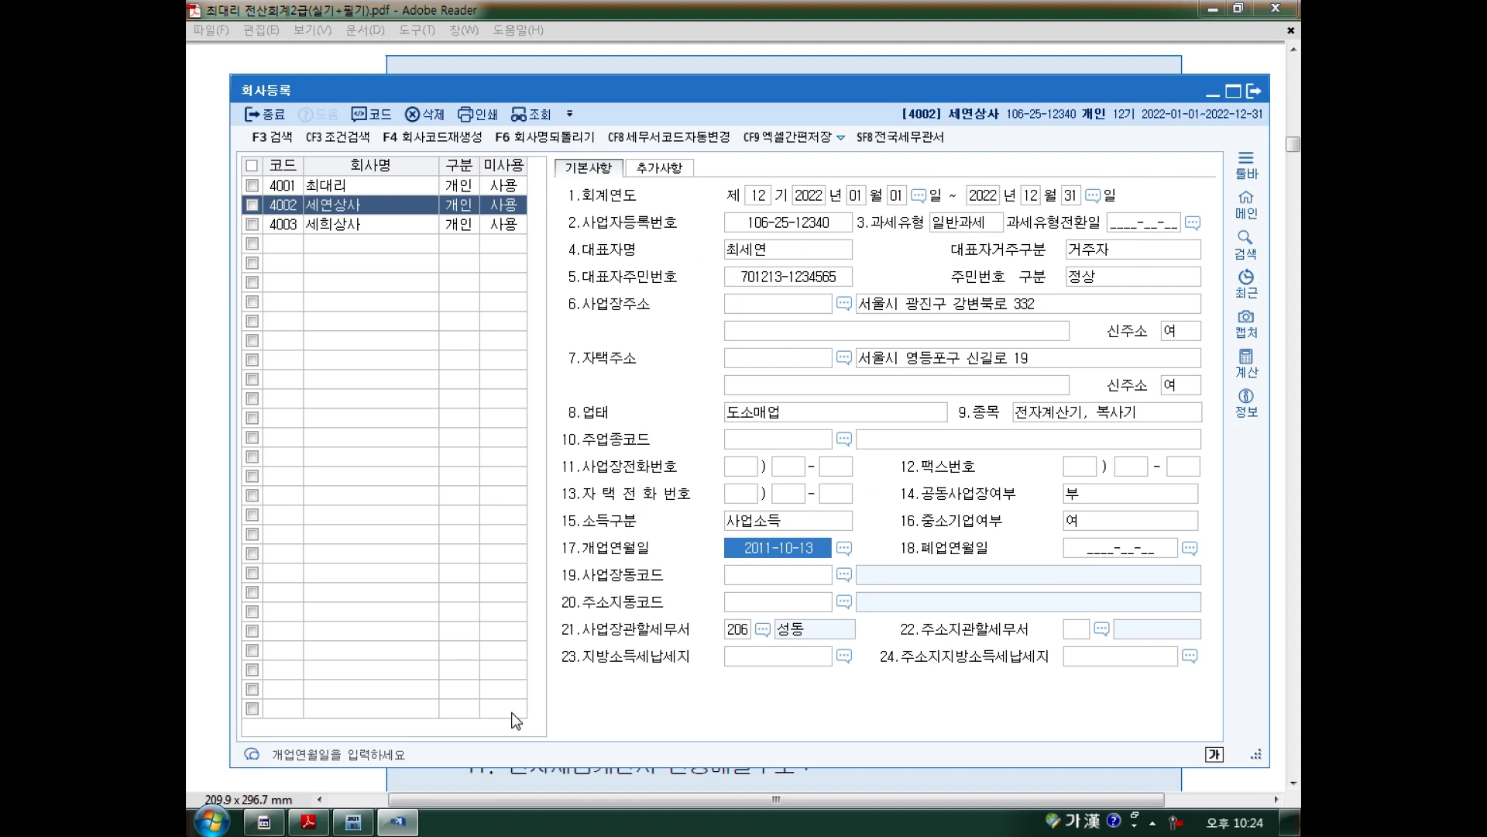
left_click(308, 821)
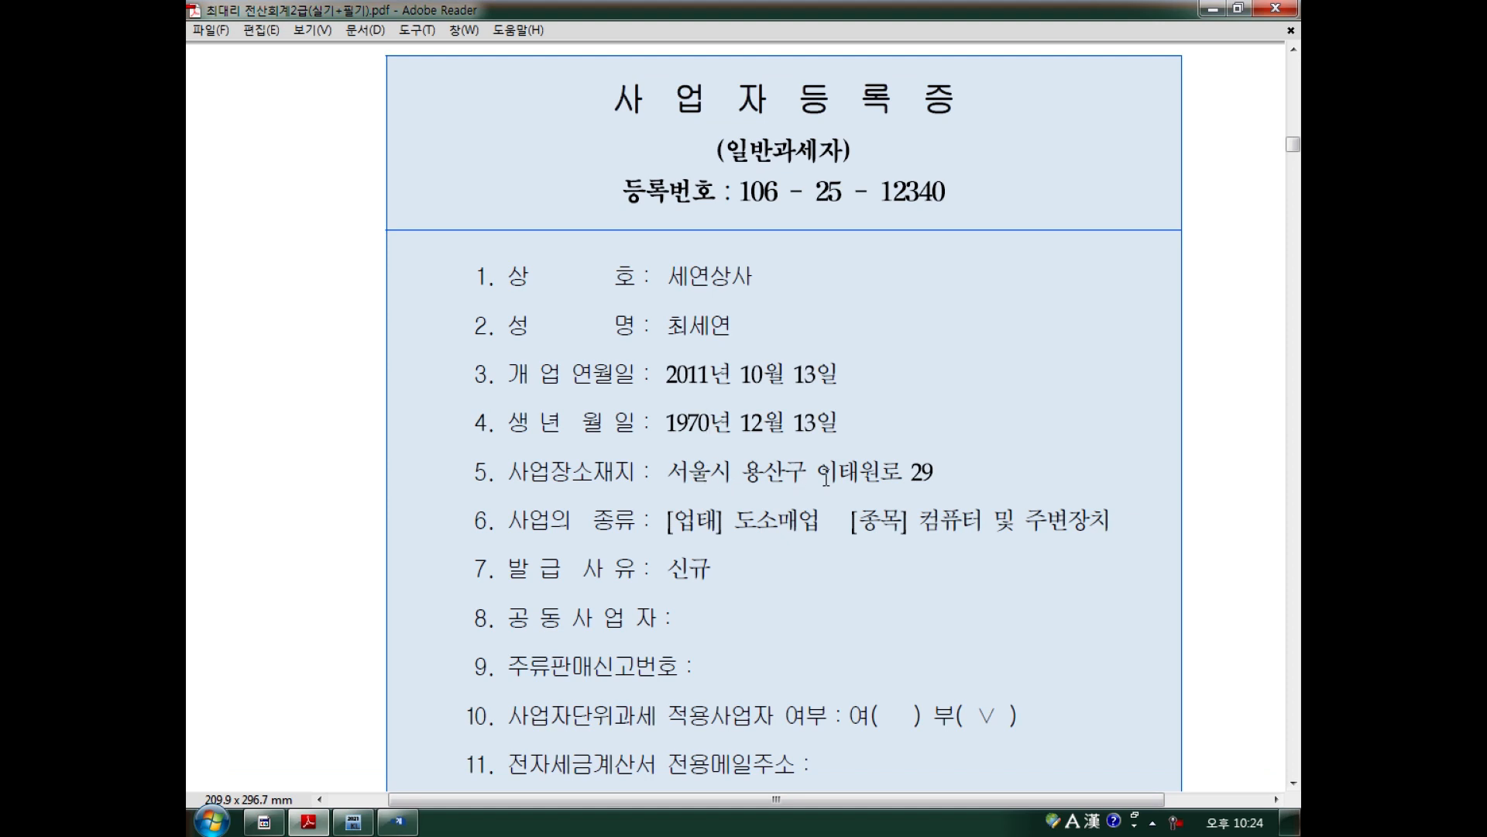
key("alt+Tab")
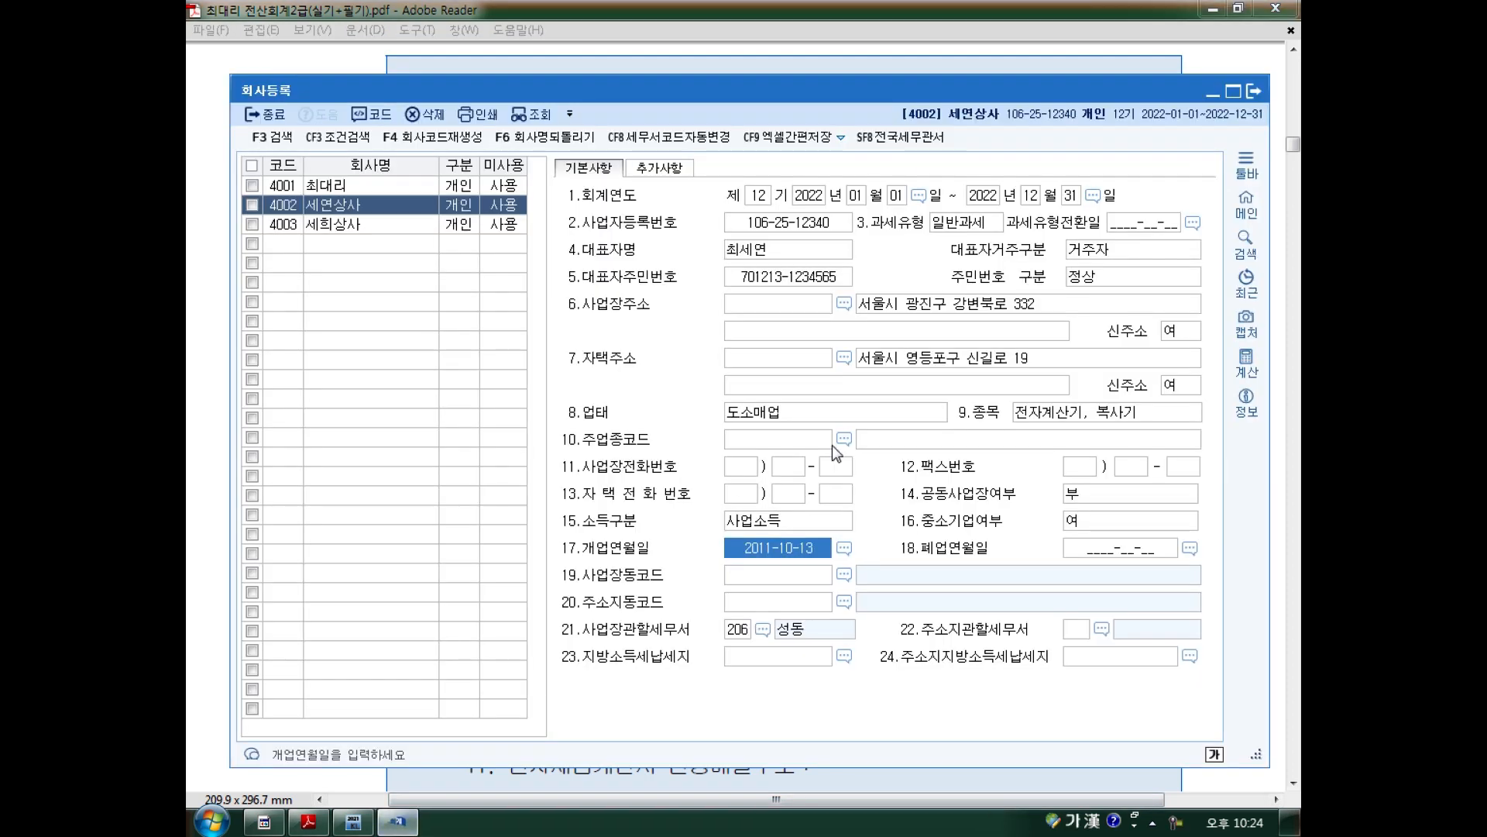
left_click(903, 306)
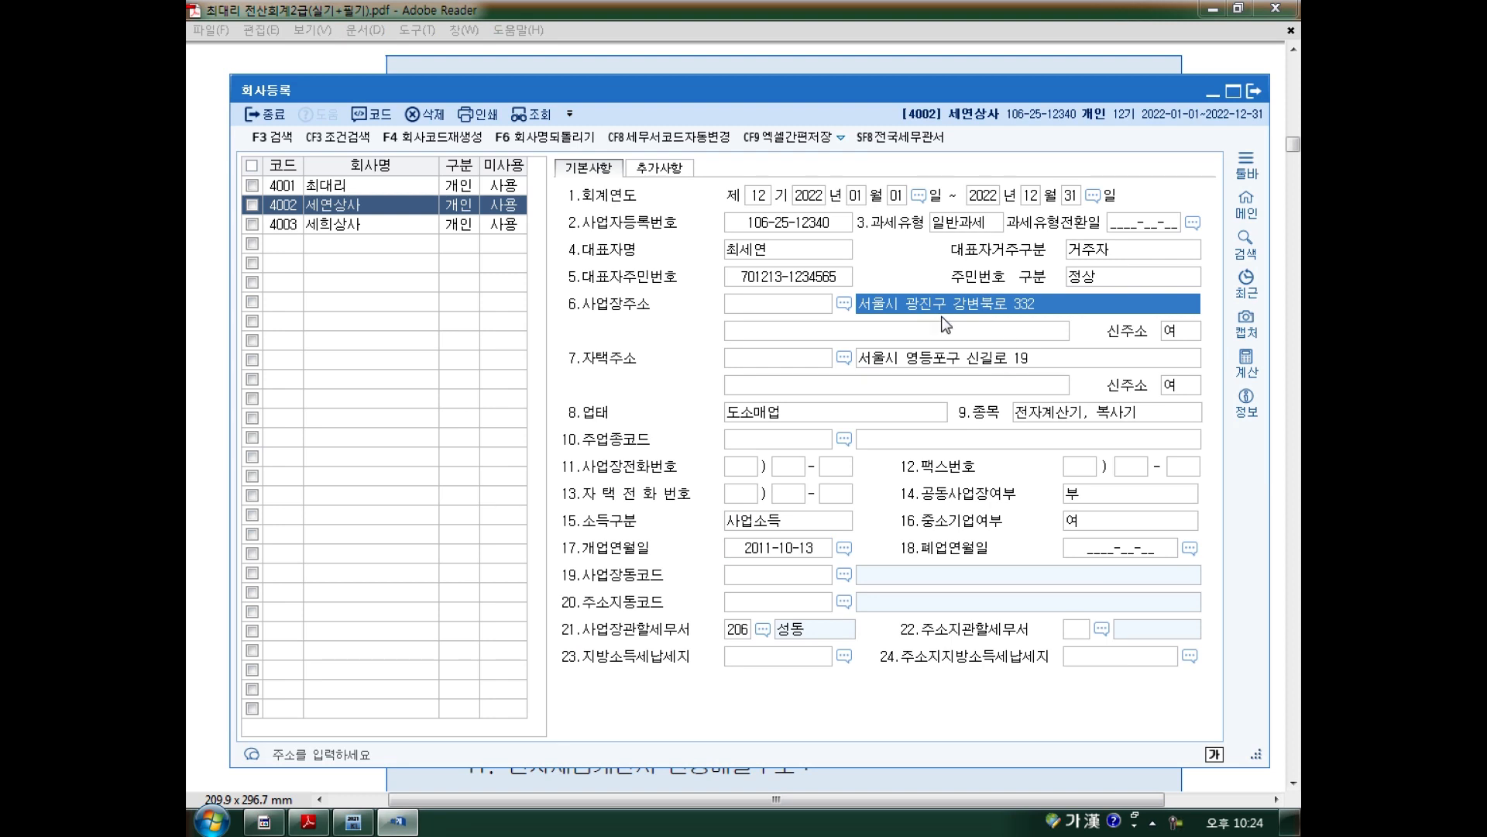
type("서울시 ㄱ")
type("ㅗ")
key("BackSpace")
key("BackSpace")
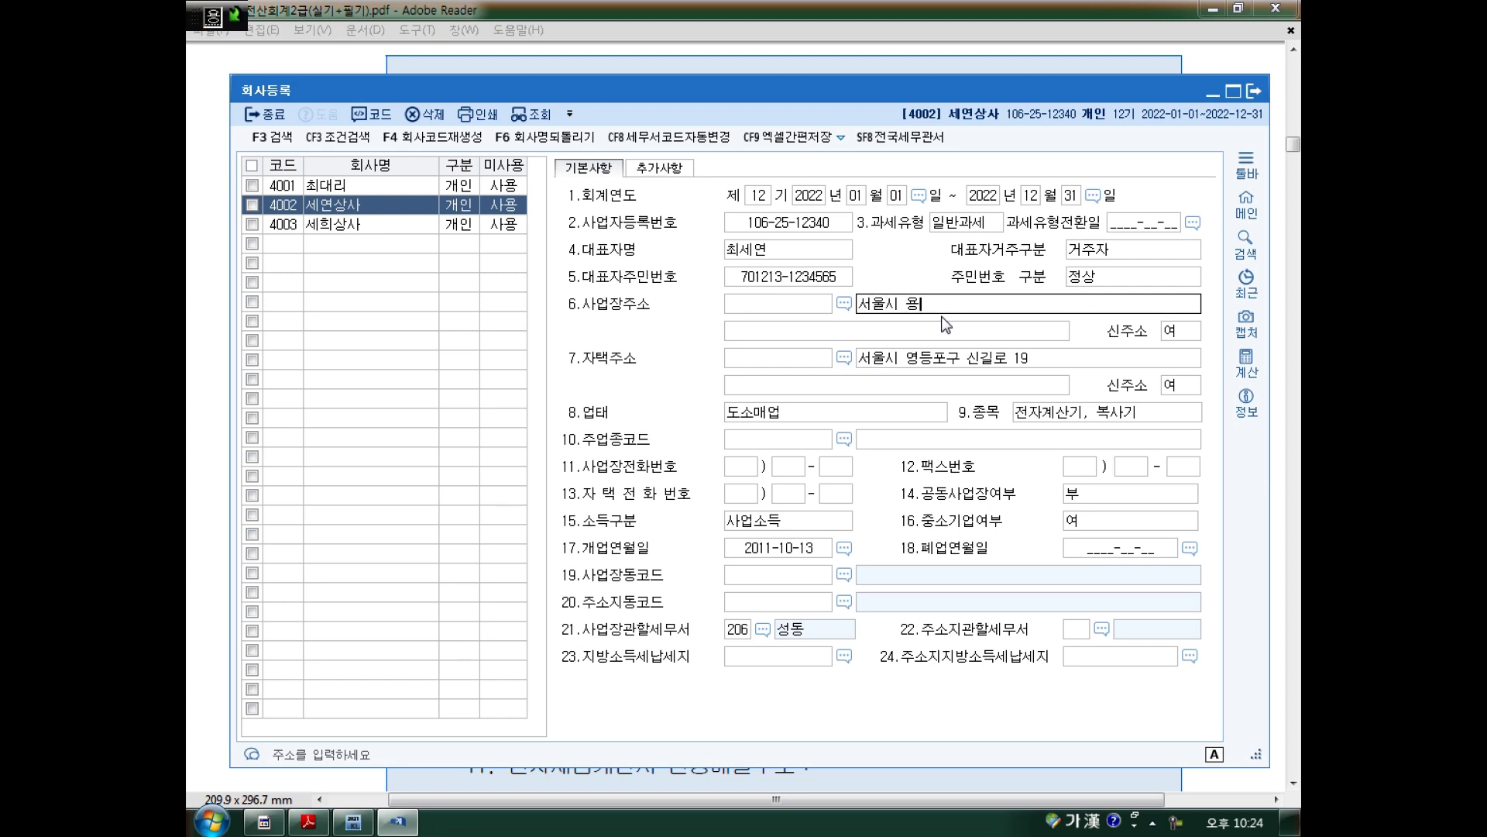
key("Return")
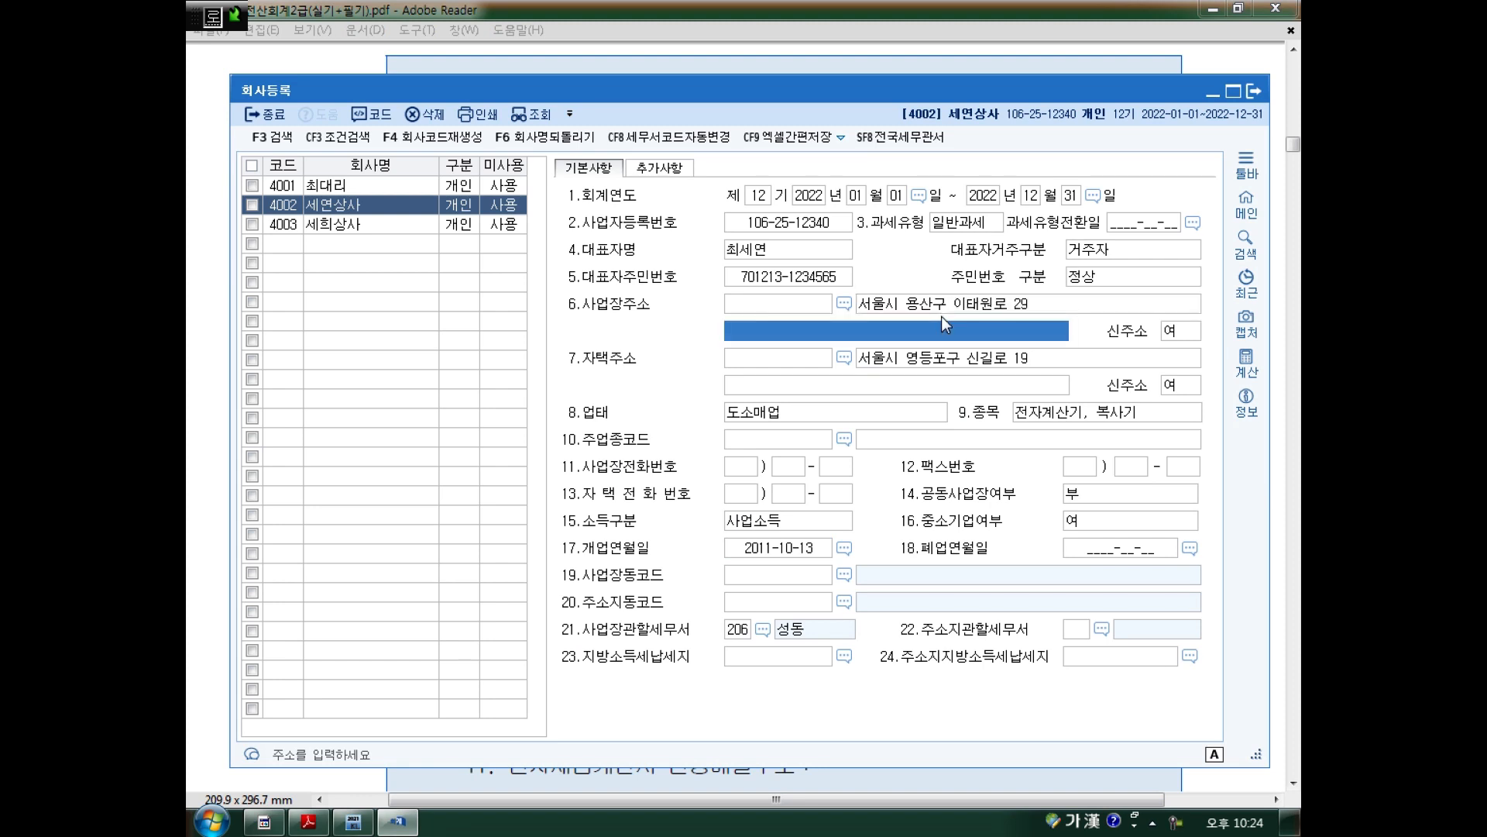
key("Up")
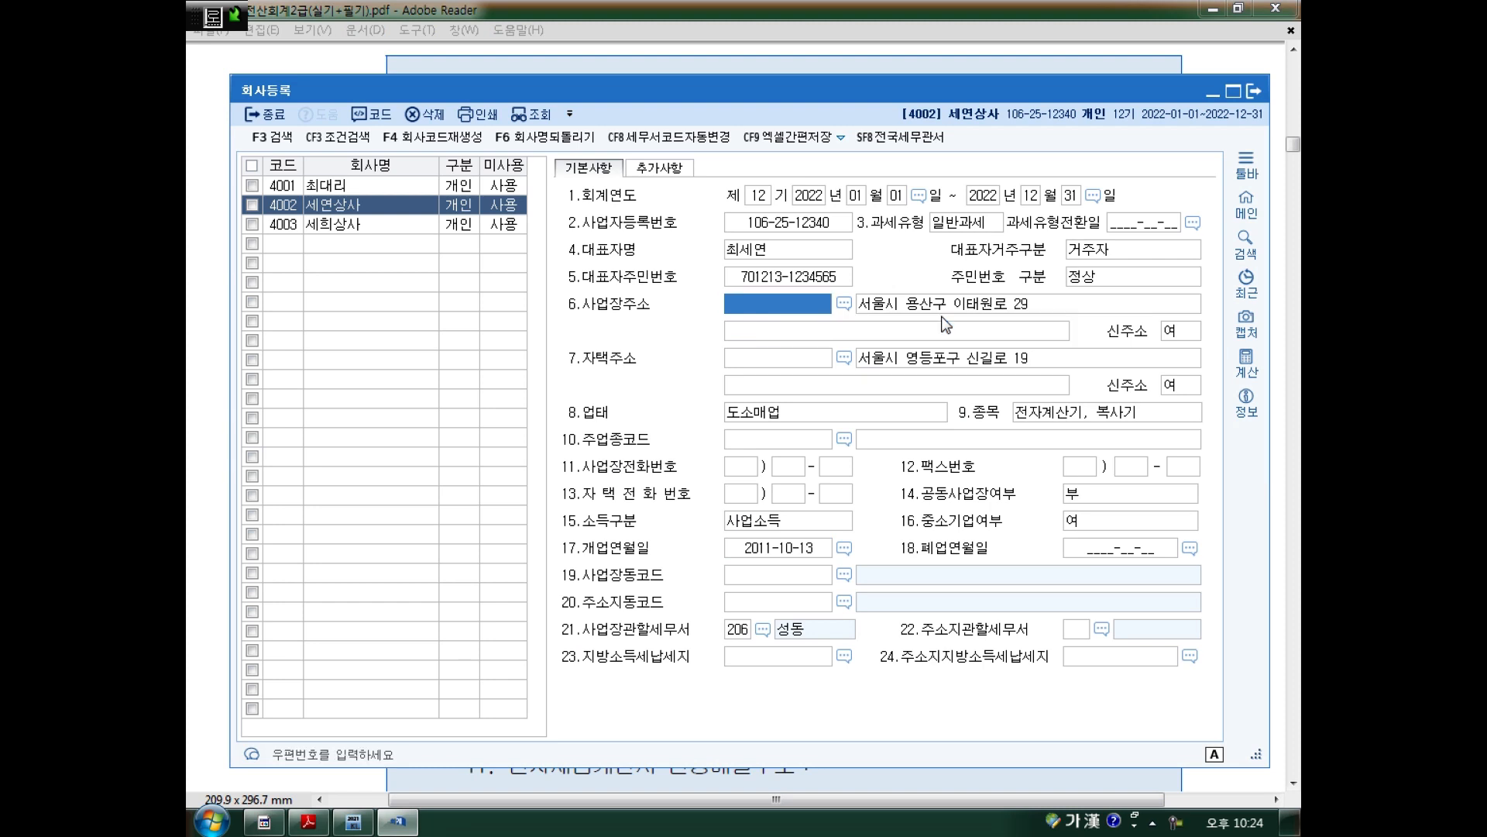
key("Return")
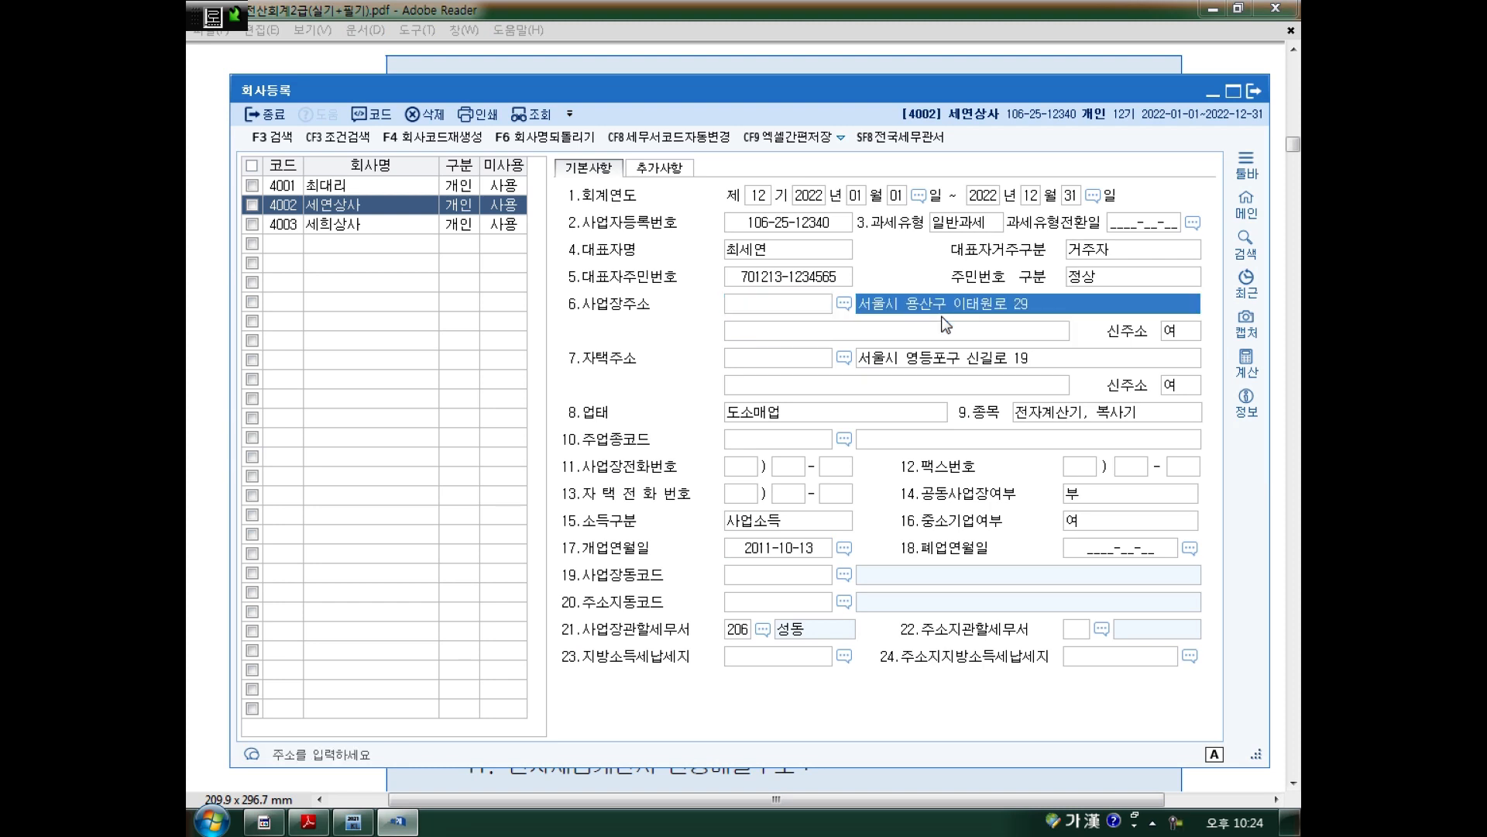
key("BackSpace")
key("BackSpace")
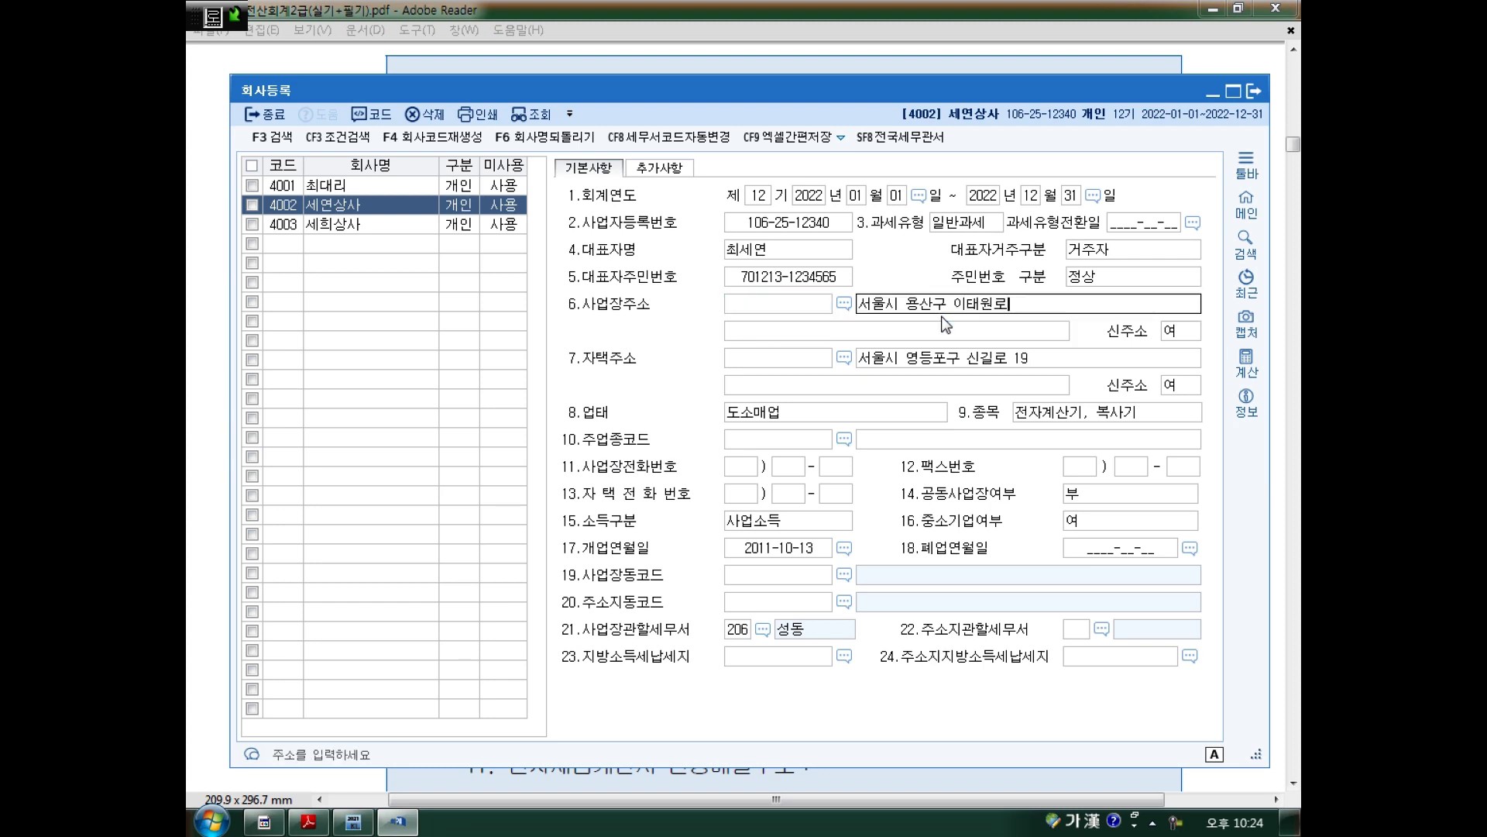
key("Return")
key("Up")
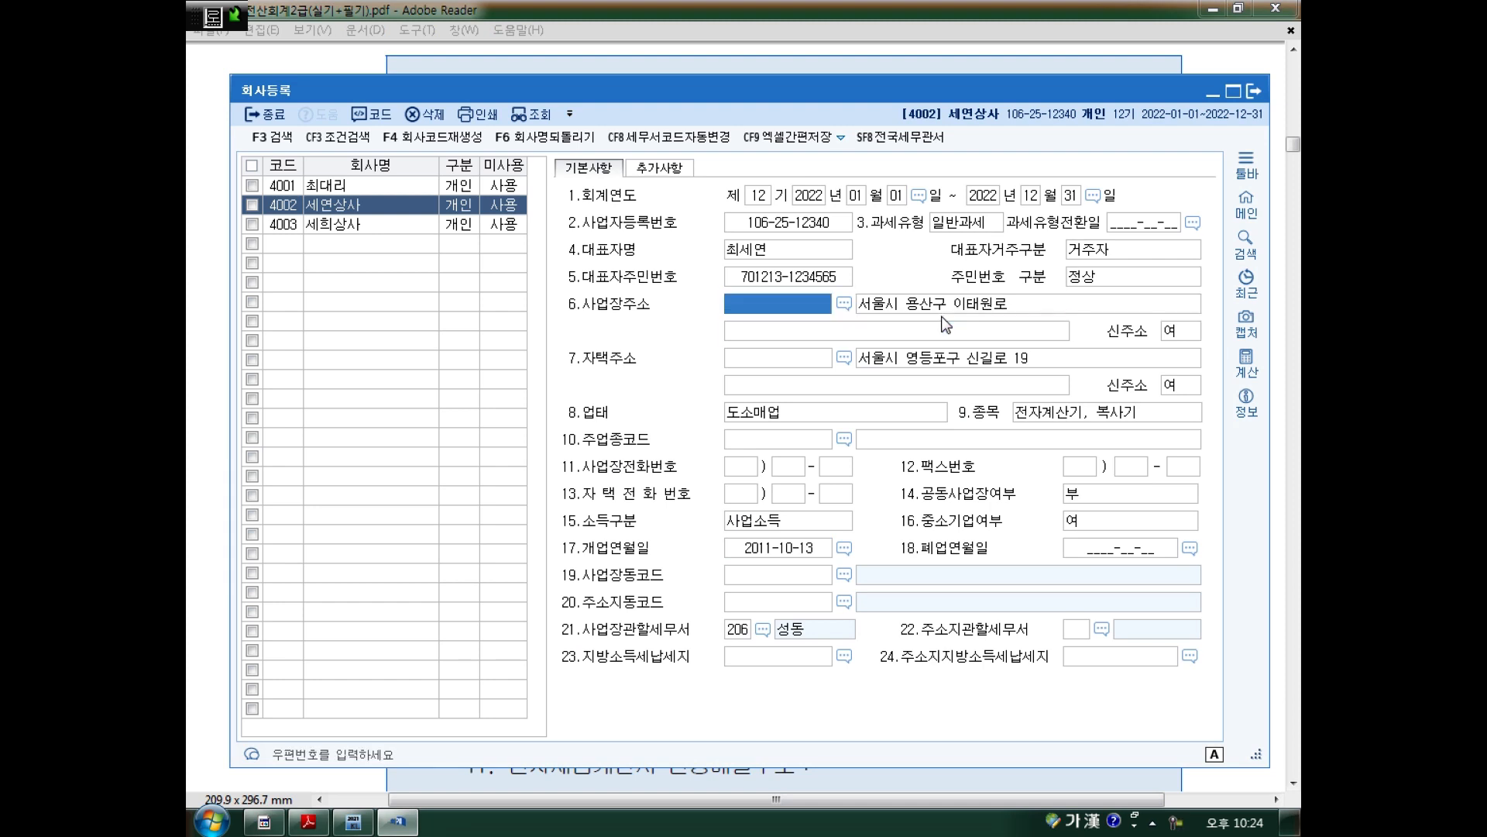
key("Return")
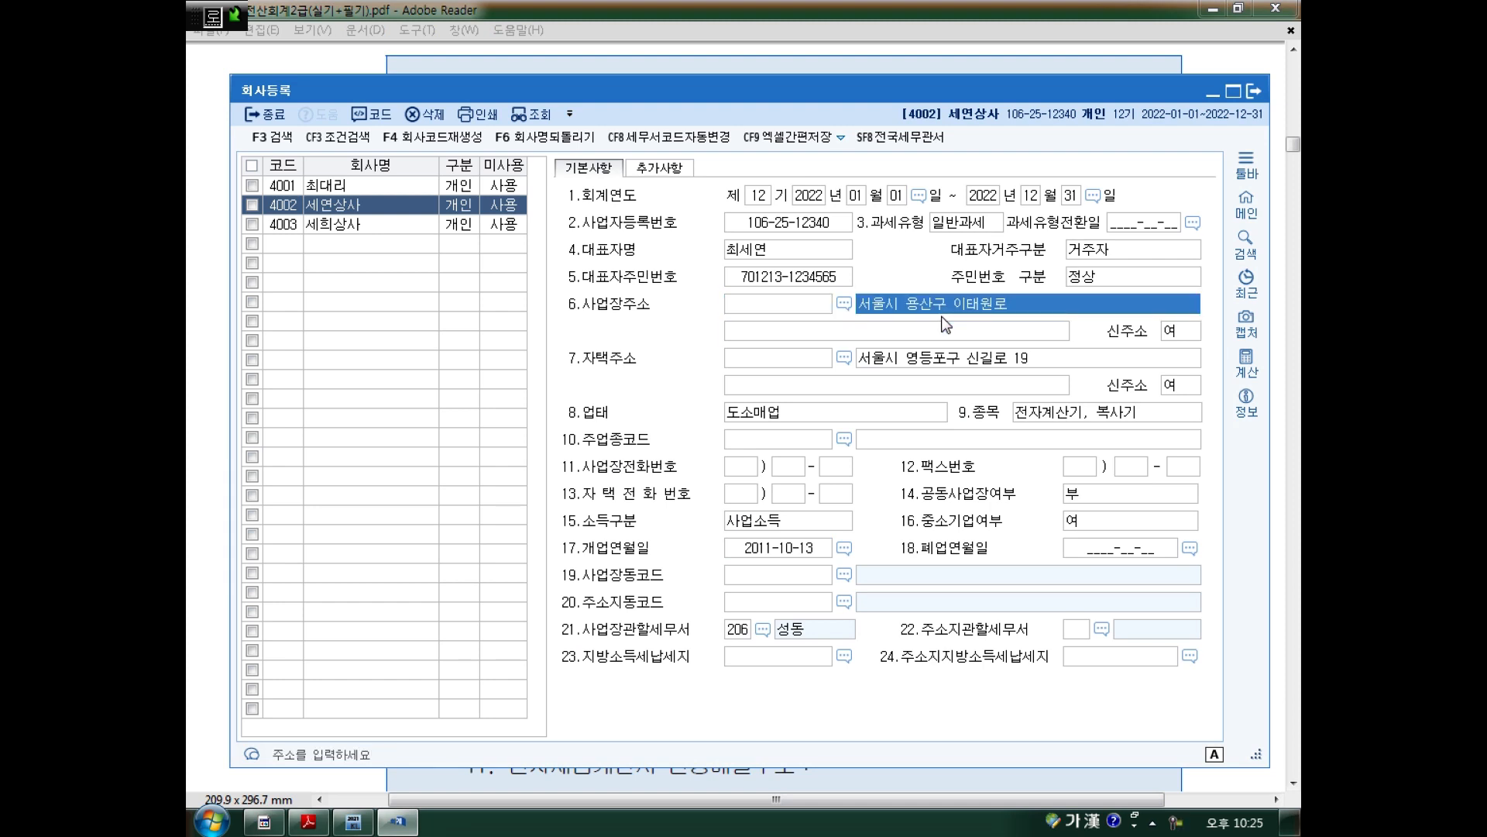
key("BackSpace")
key("BackSpace")
key("BackSpace")
key("BackSpace")
key("BackSpace")
key("BackSpace")
key("BackSpace")
key("BackSpace")
key("BackSpace")
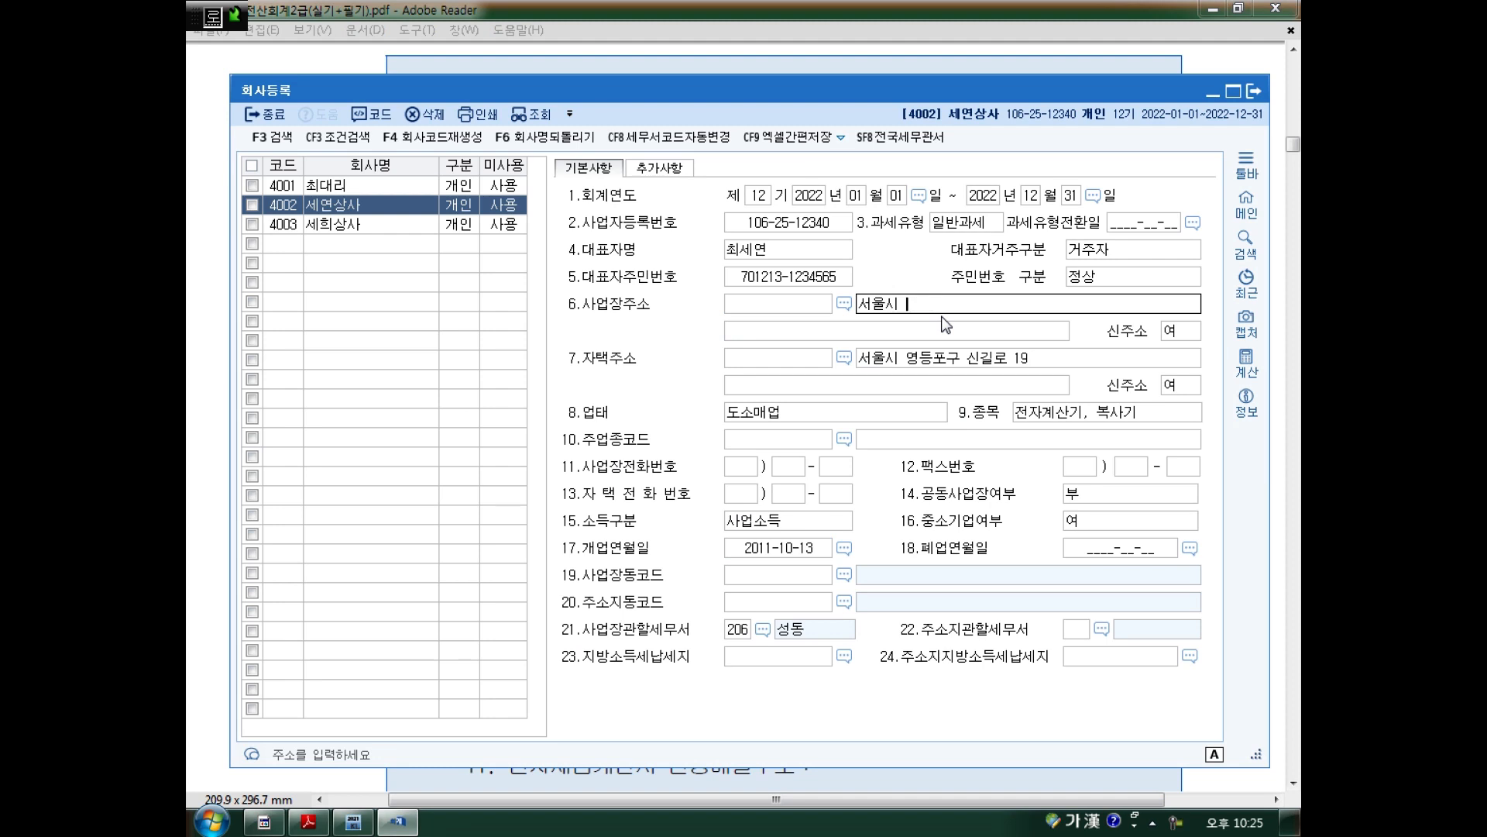
key("Return")
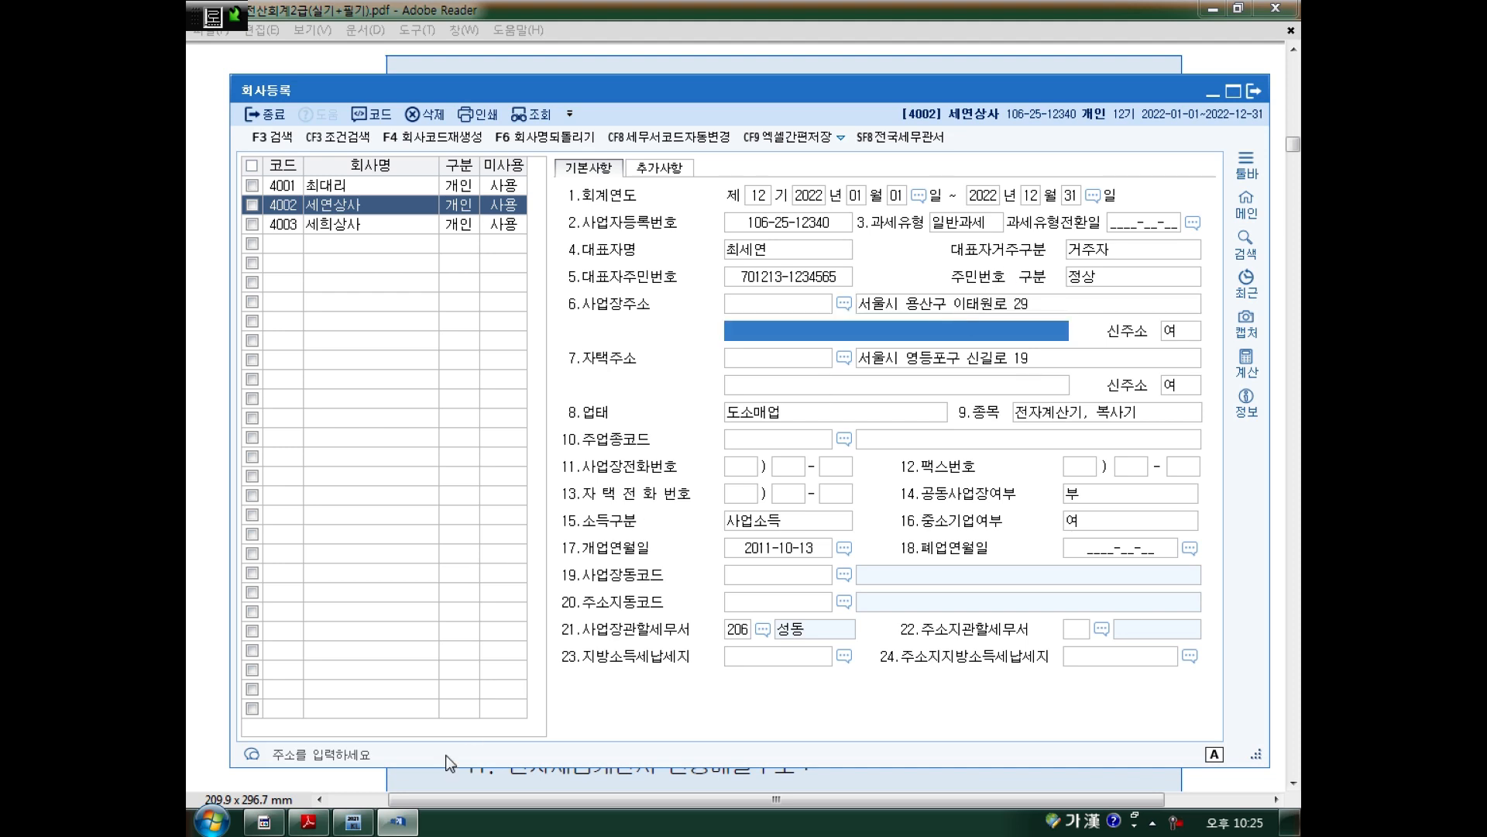
left_click(292, 828)
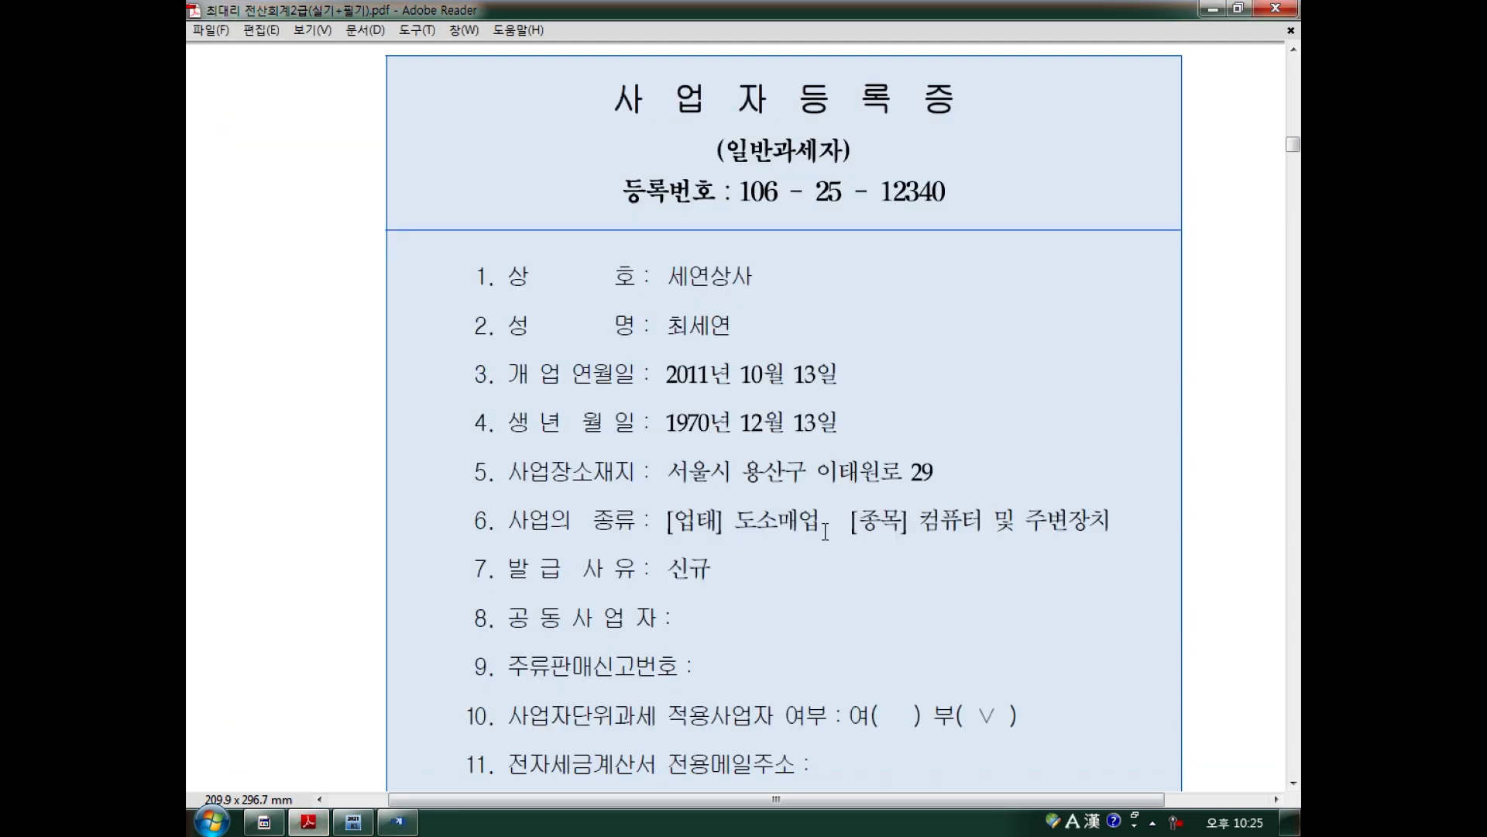
Replace 종목 전자계산기, 복사기 with 컴퓨터 및 주변장치 and check it against the certificate.
left_click(398, 822)
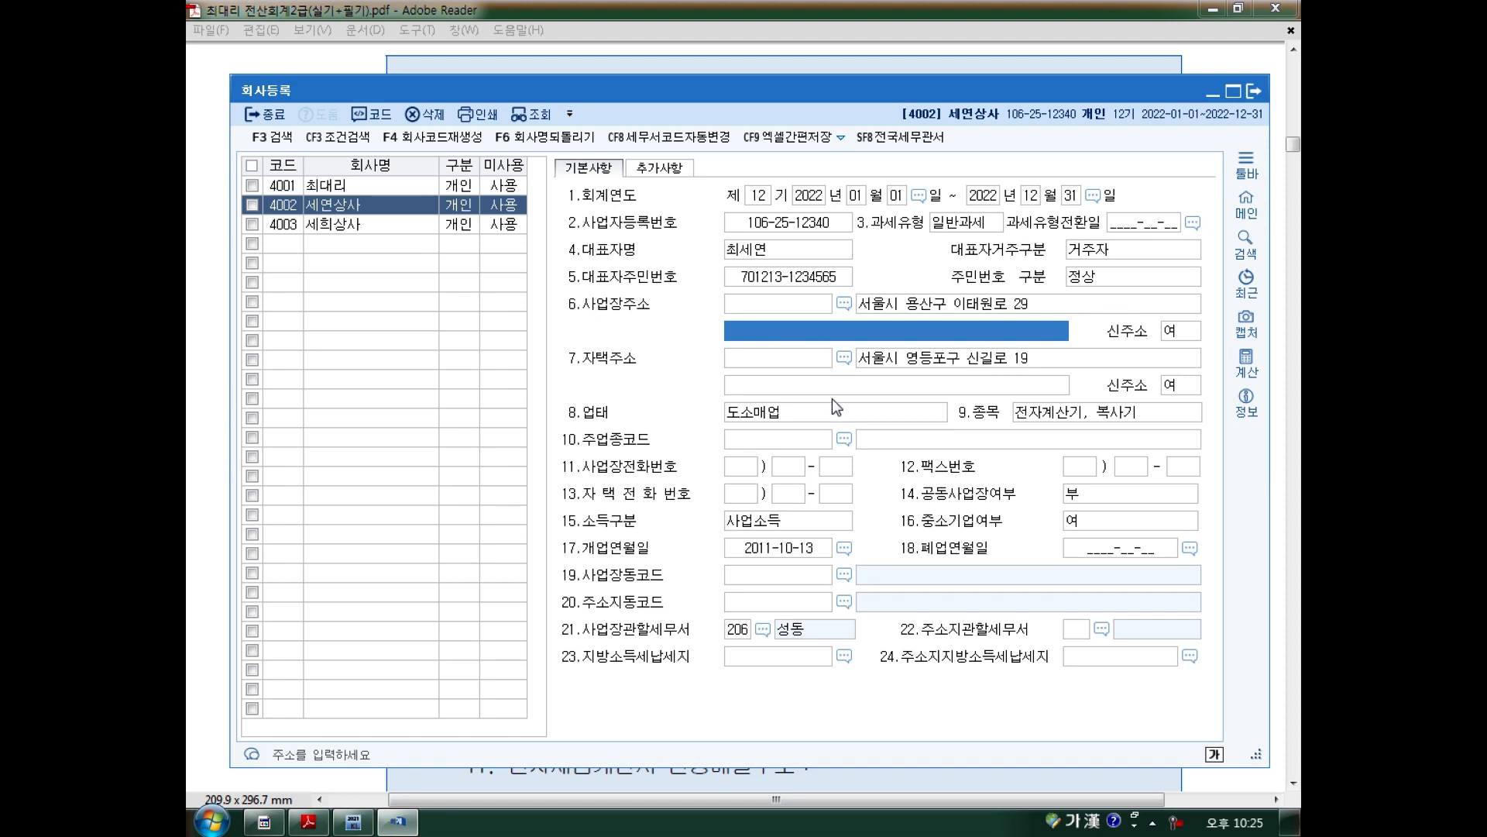
left_click(770, 418)
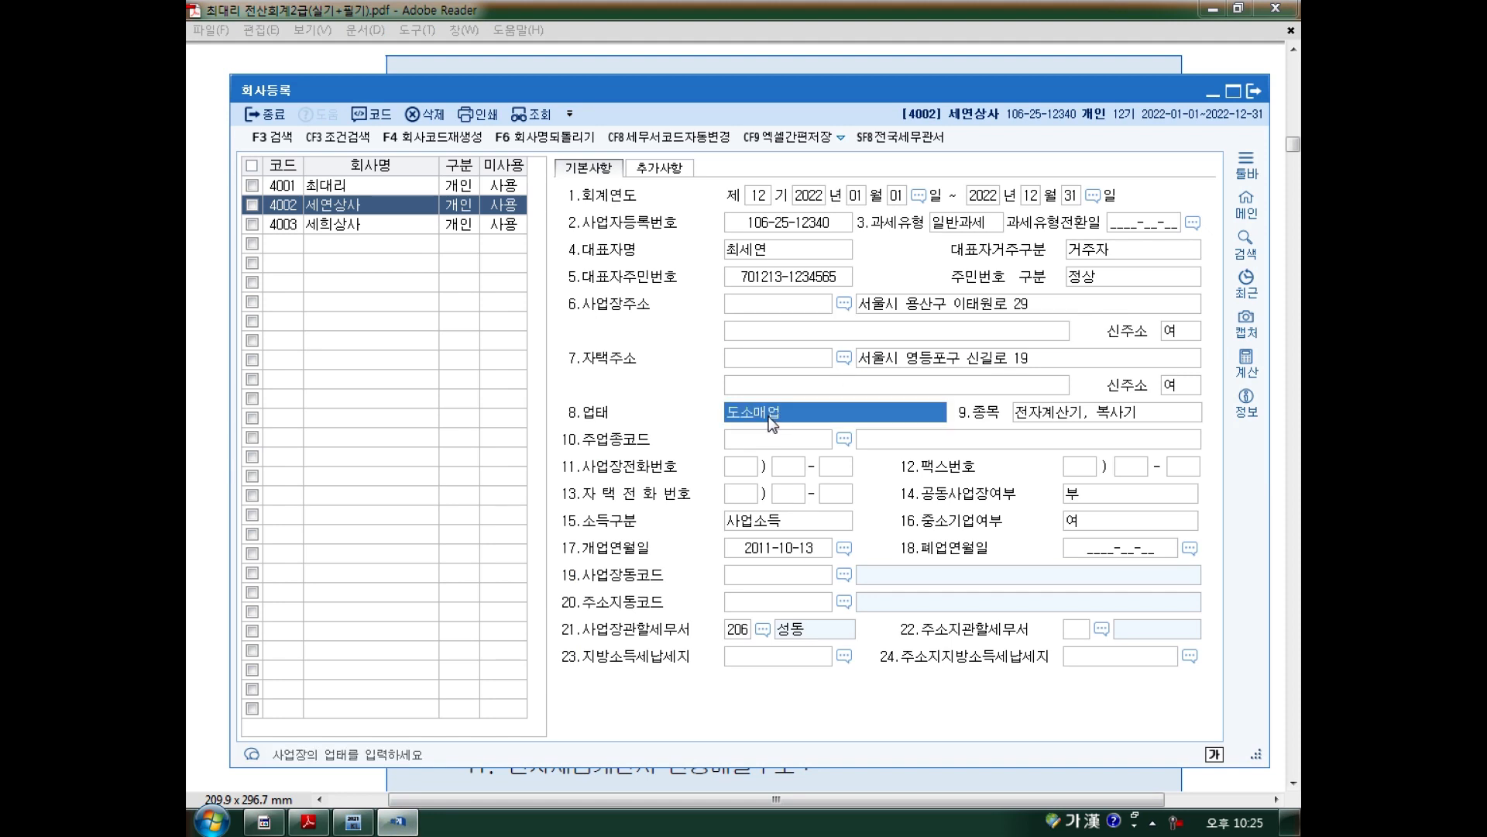
left_click(1083, 418)
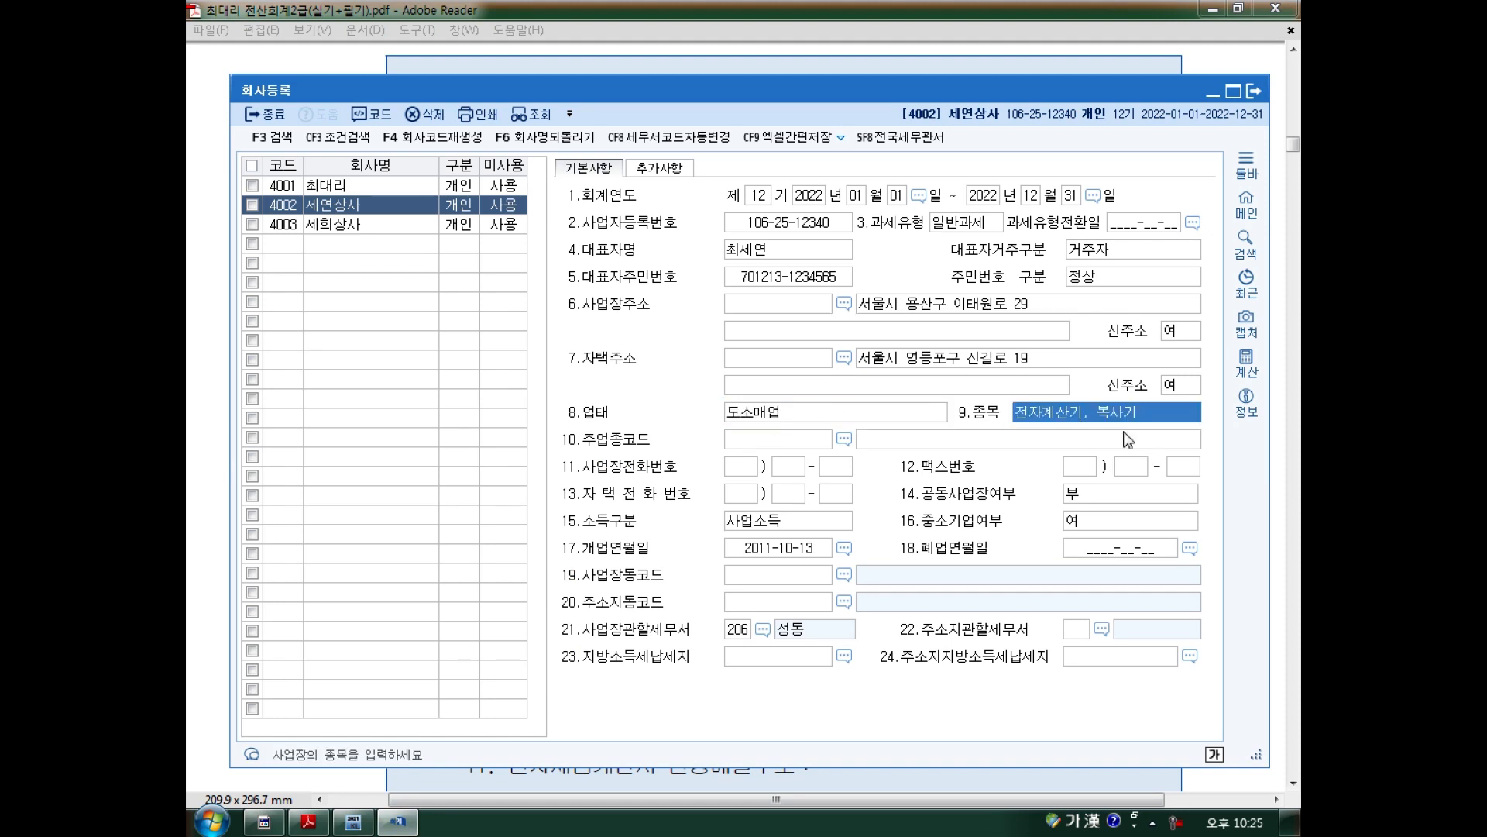
type("컴퓨터")
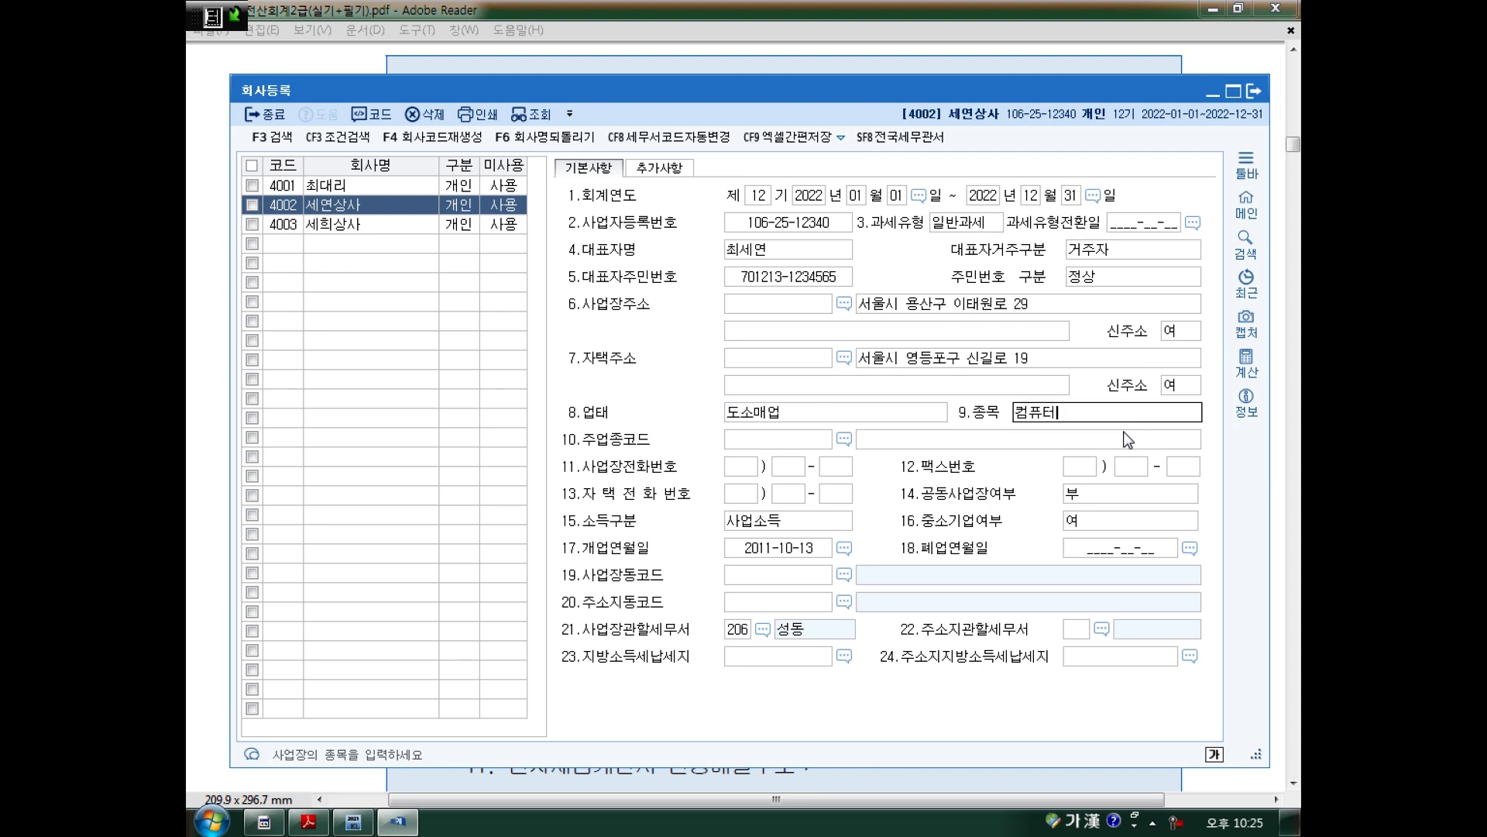
type(" 및 주변장치")
key("Return")
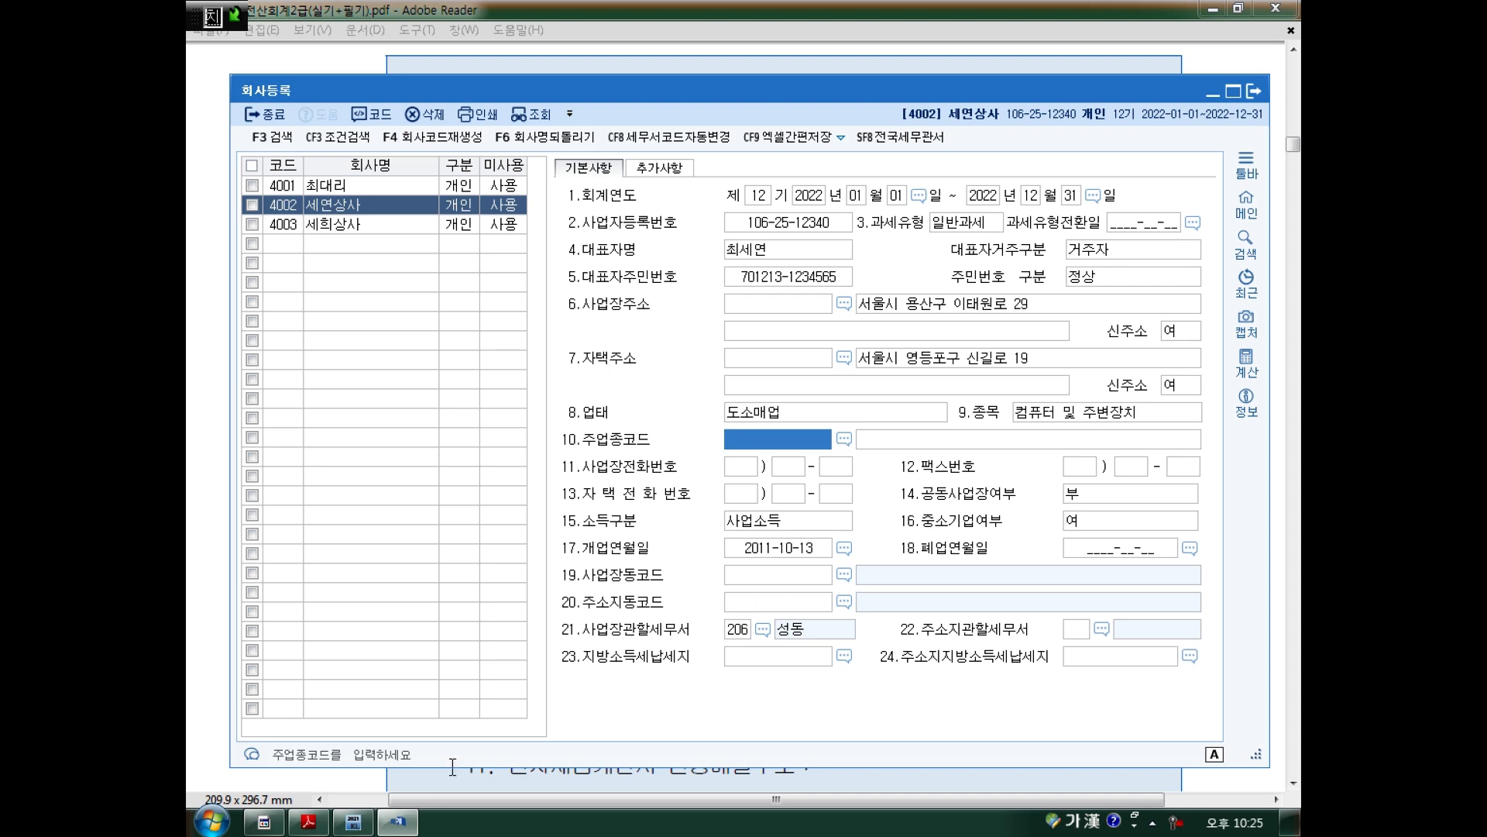
left_click(306, 825)
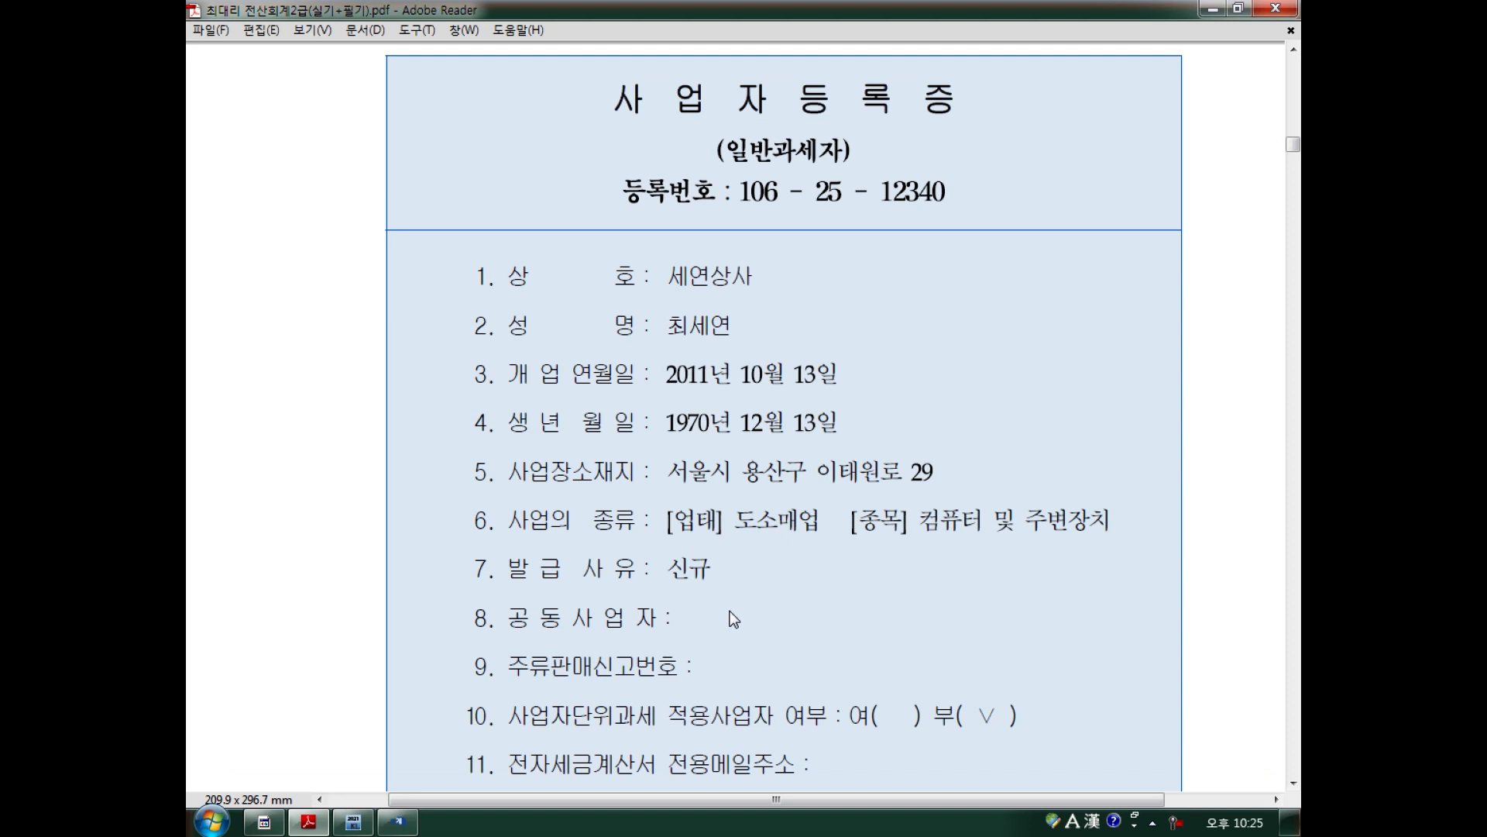
scroll(706, 646, "down", 3)
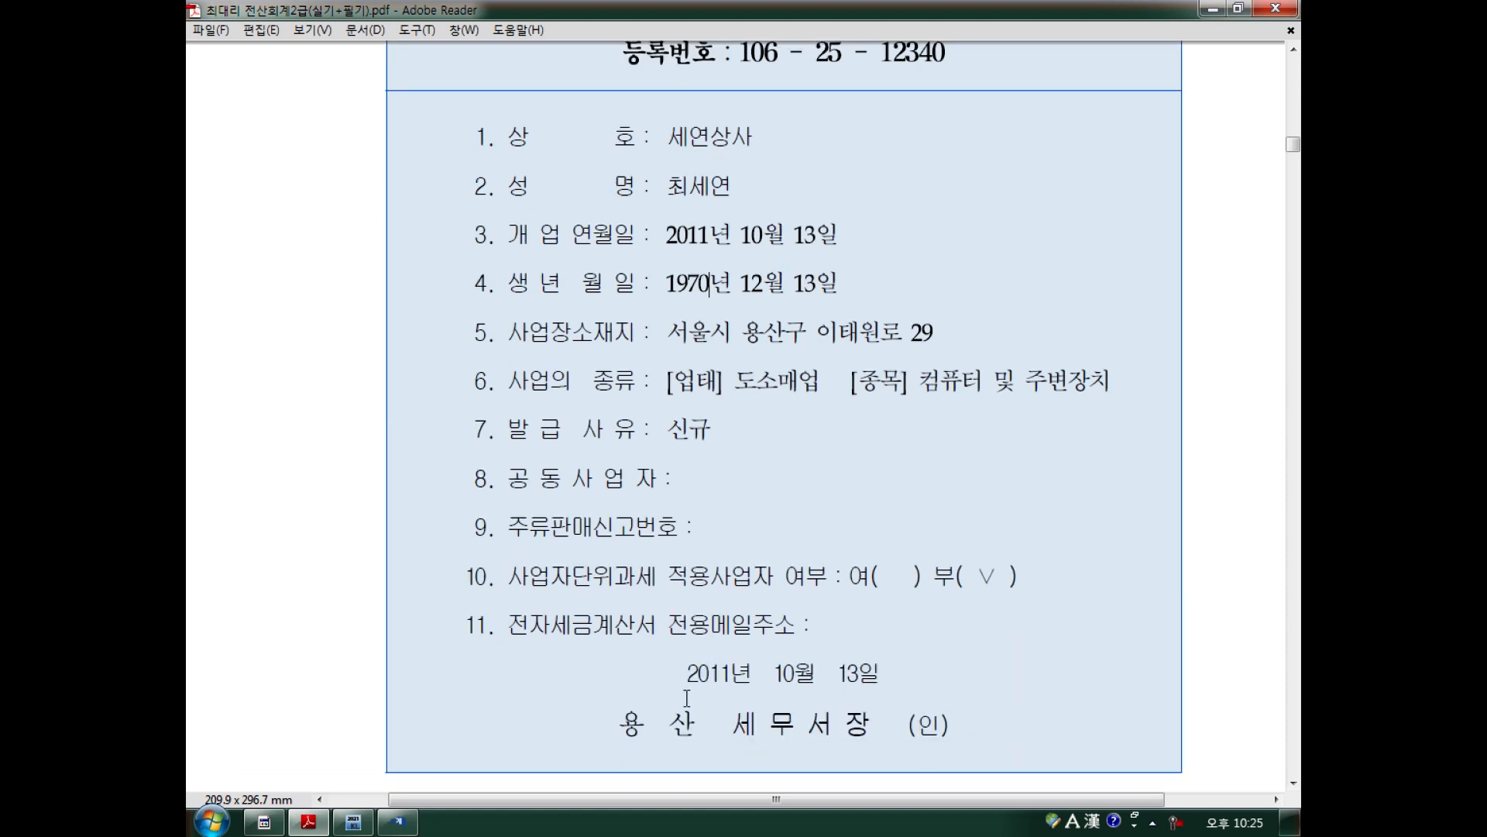
left_click(397, 822)
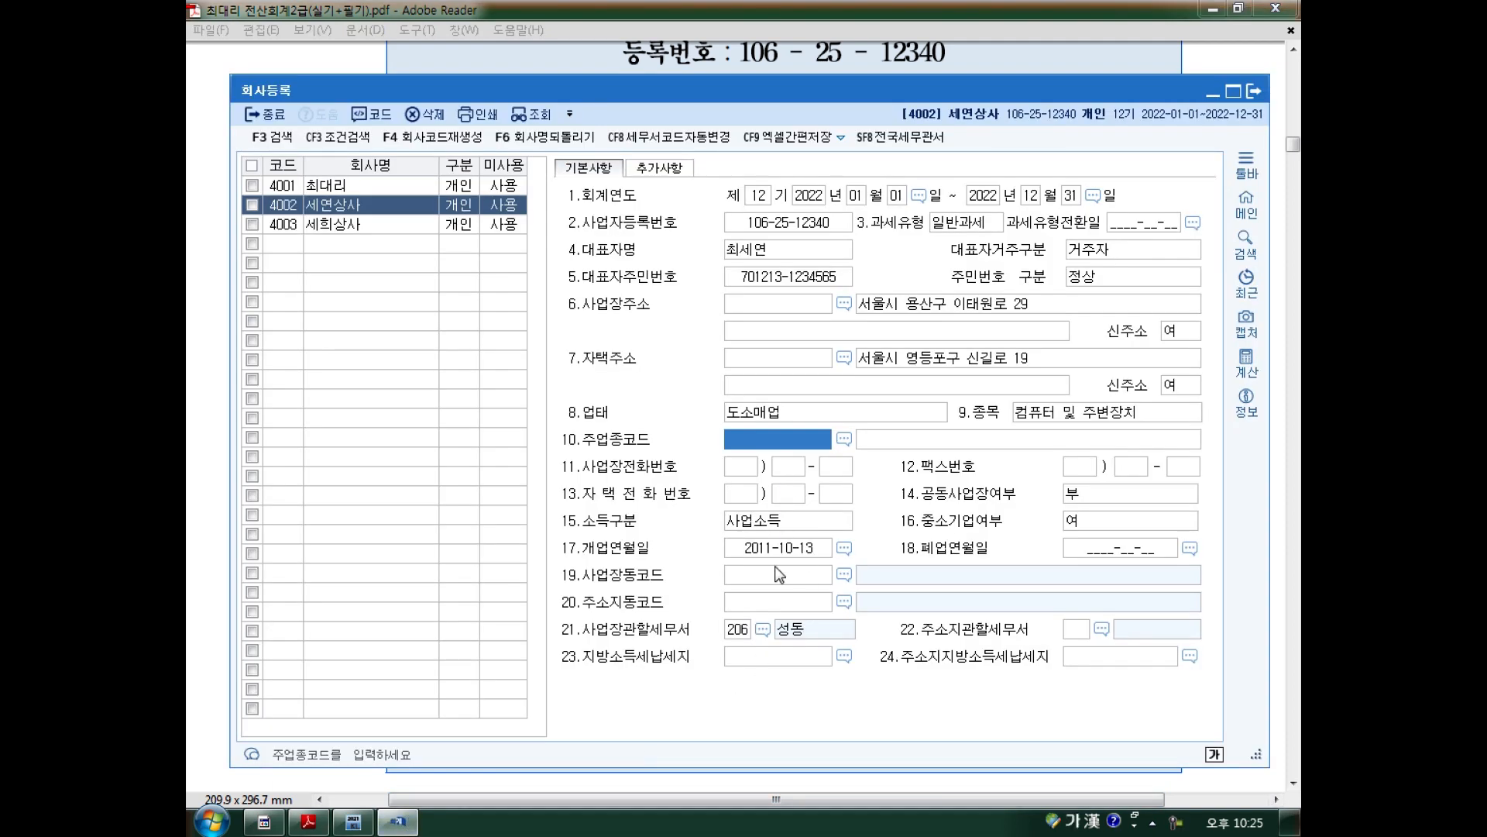
Change the business tax office from 206 성동 to 106 용산 using the F2 code lookup.
left_click(777, 552)
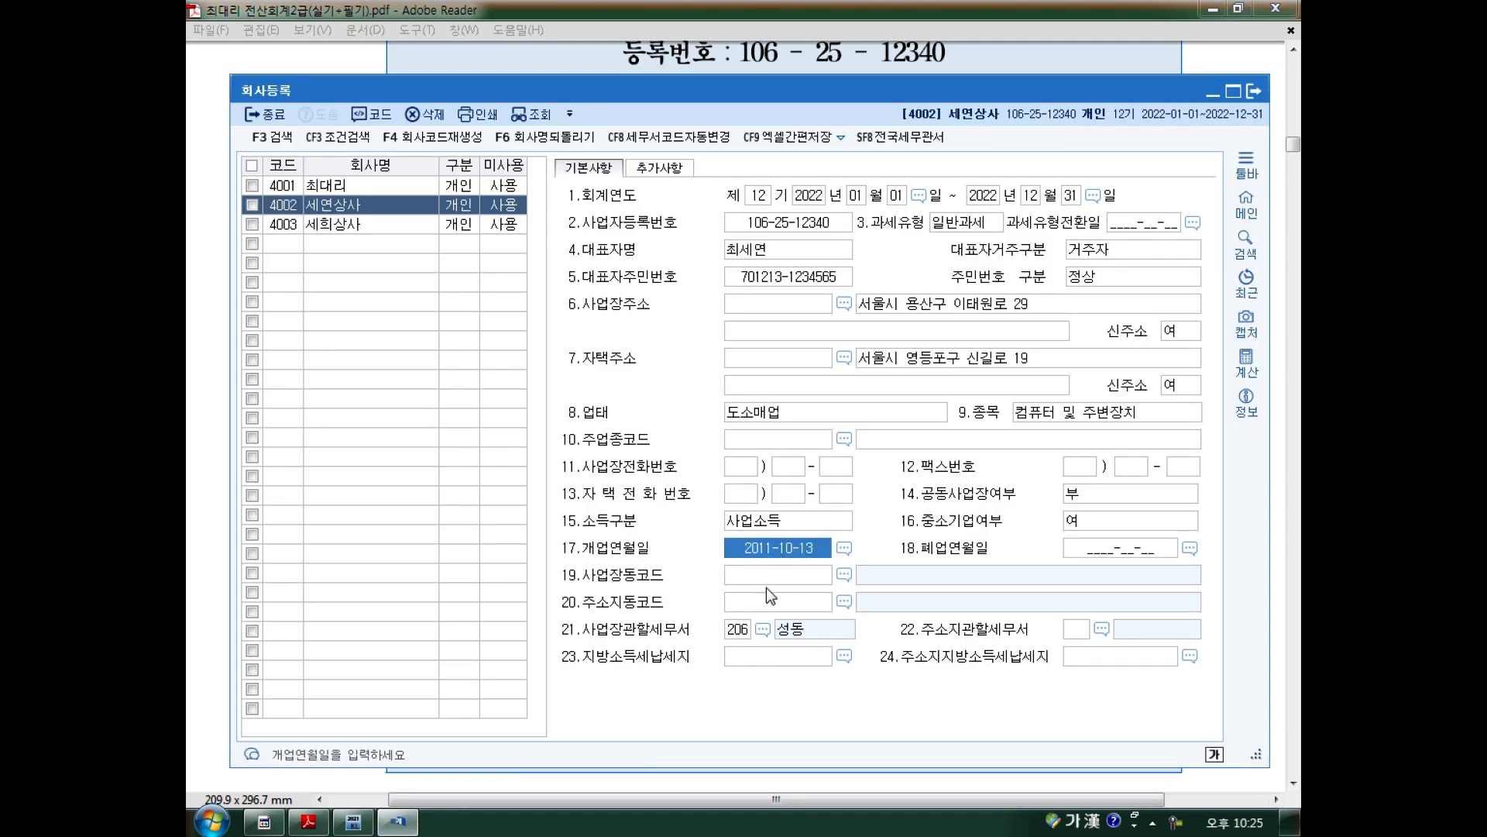
left_click(742, 637)
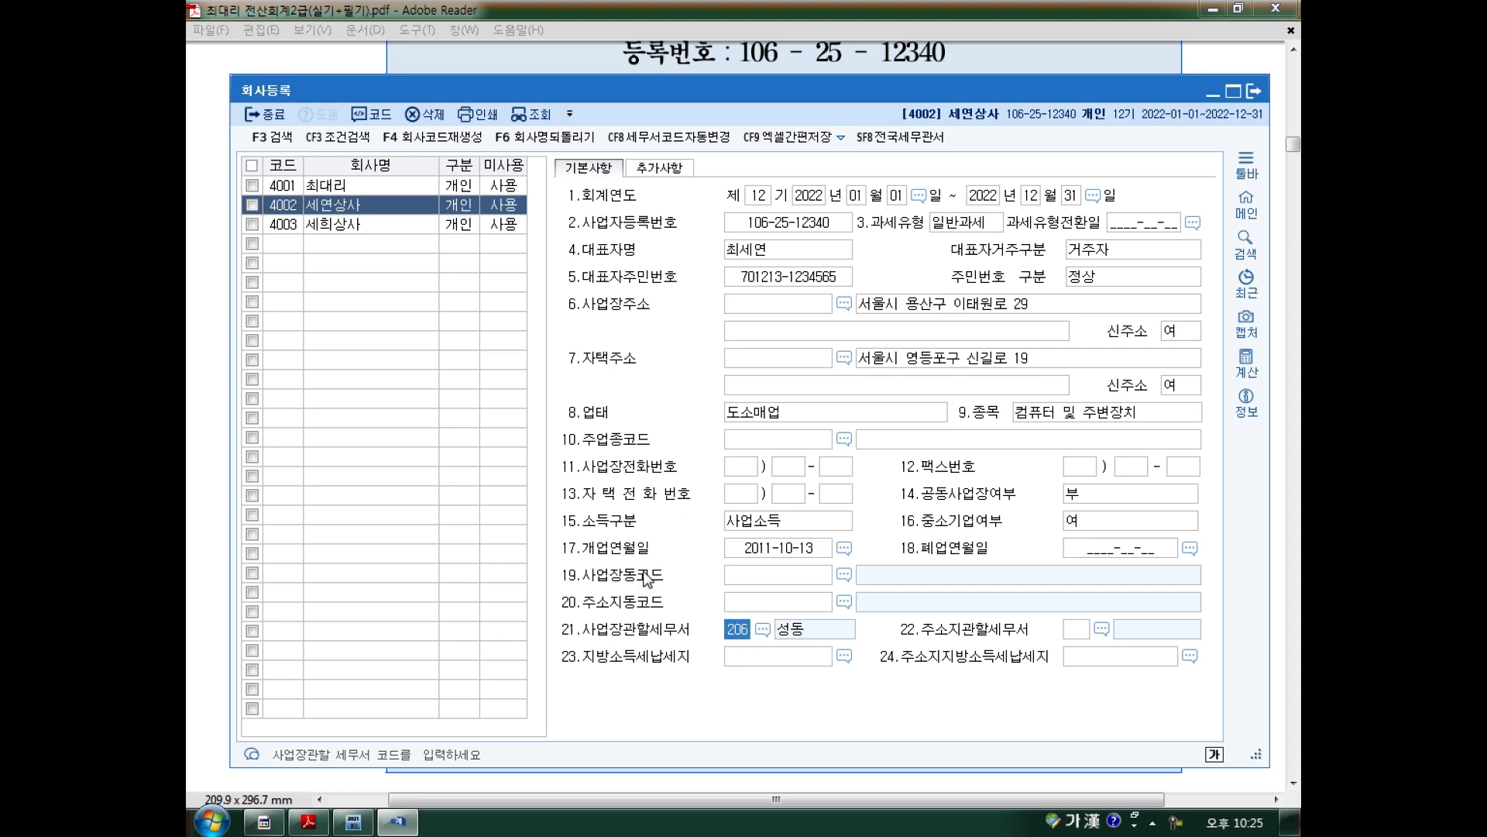
mouse_move(680, 664)
left_mouse_down()
mouse_move(685, 697)
mouse_move(701, 681)
mouse_move(716, 701)
mouse_move(668, 662)
mouse_move(721, 707)
left_mouse_up()
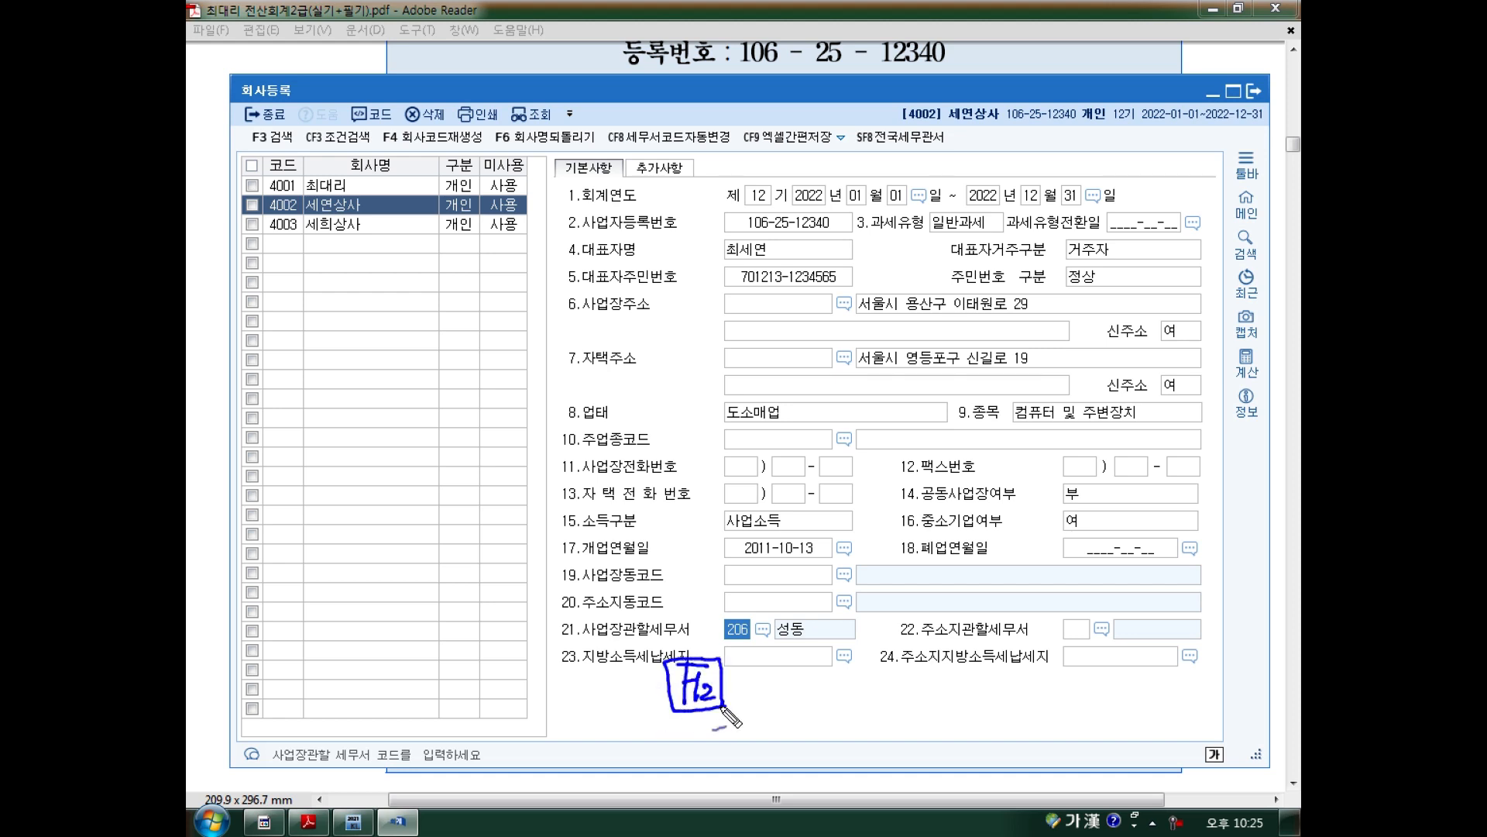
key("Escape")
key("F2")
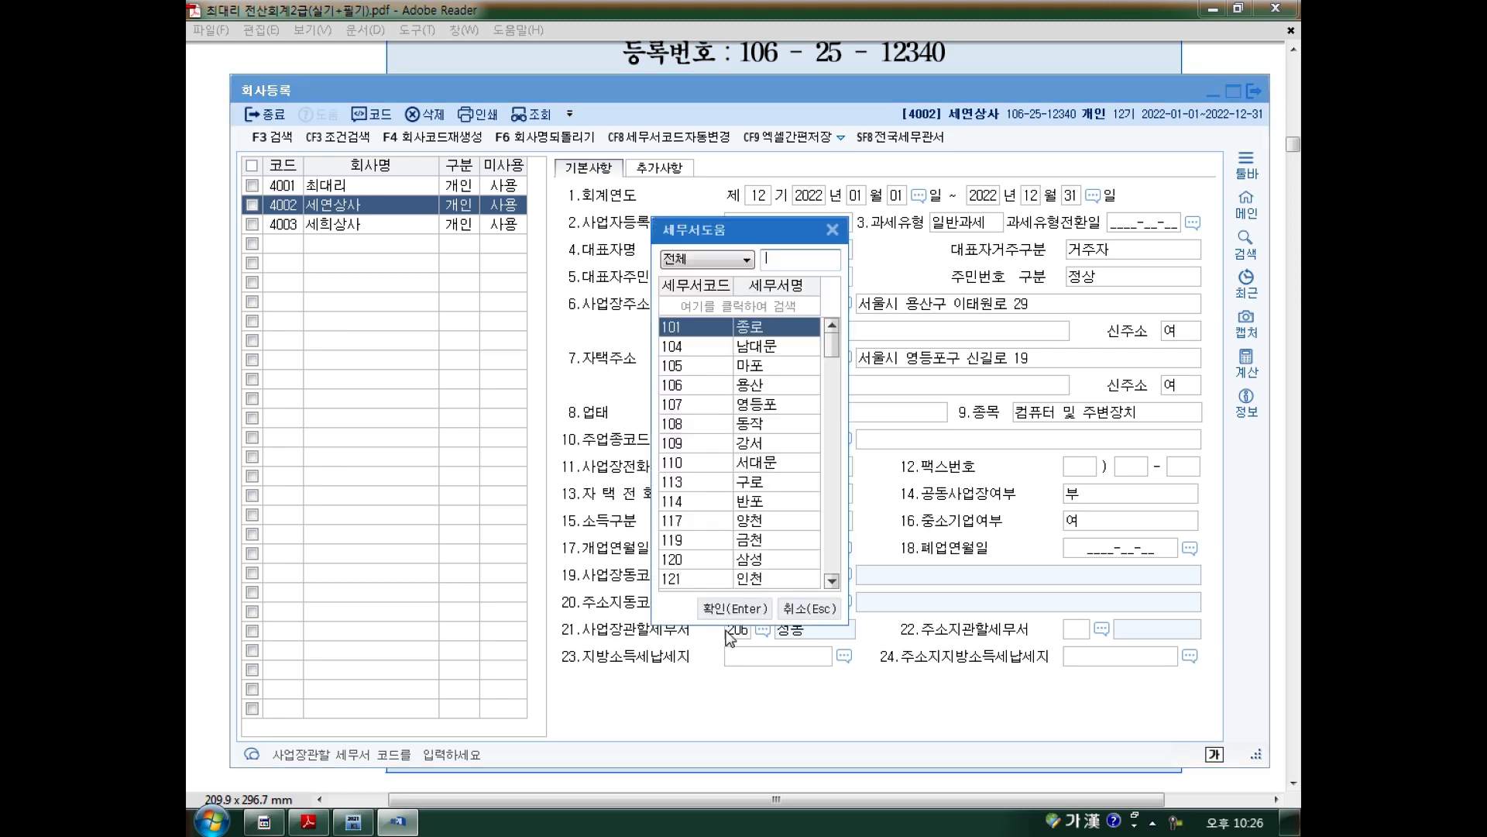
type("용산")
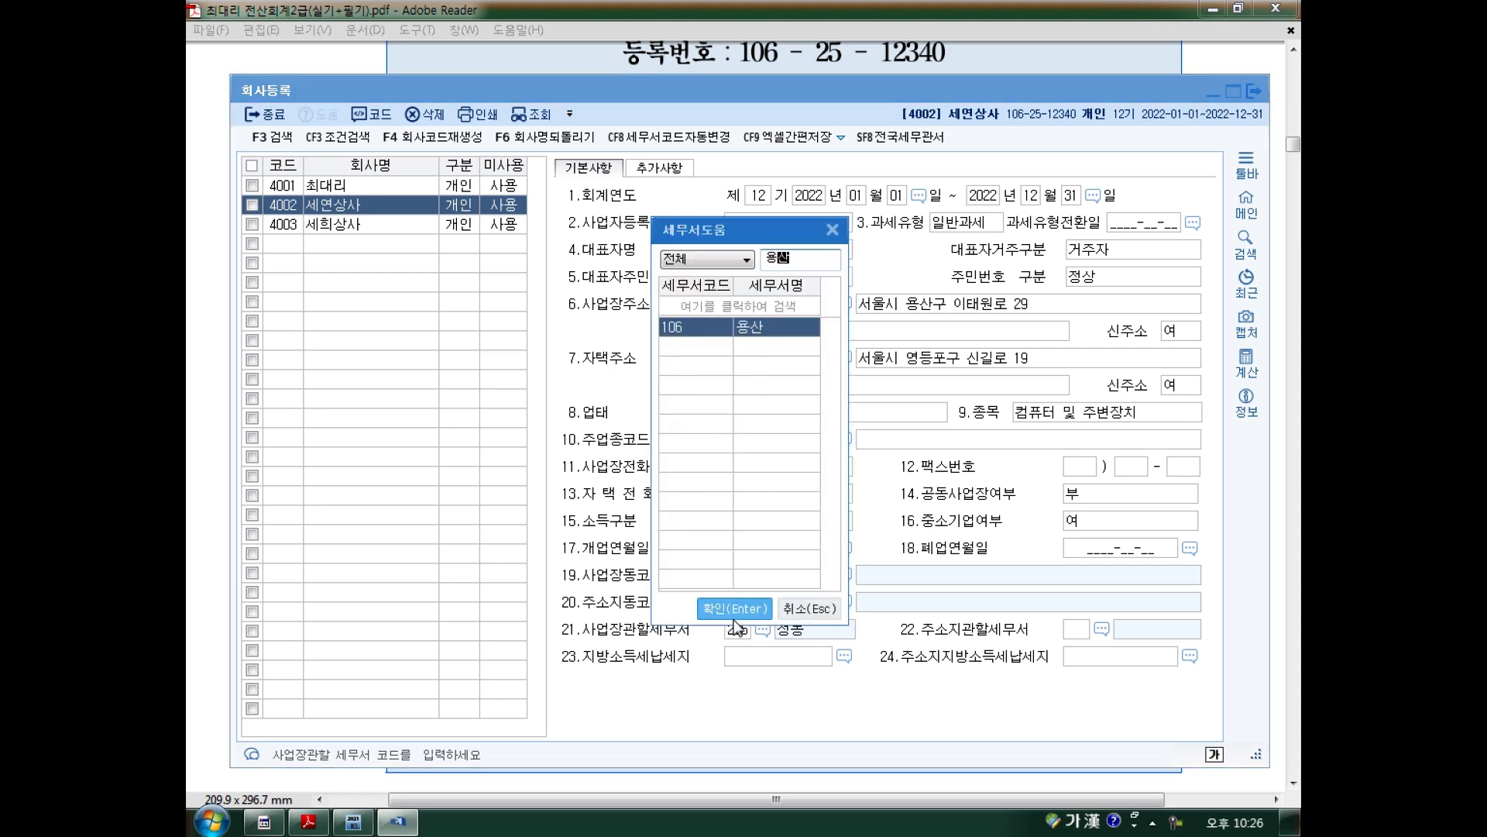
left_click(733, 619)
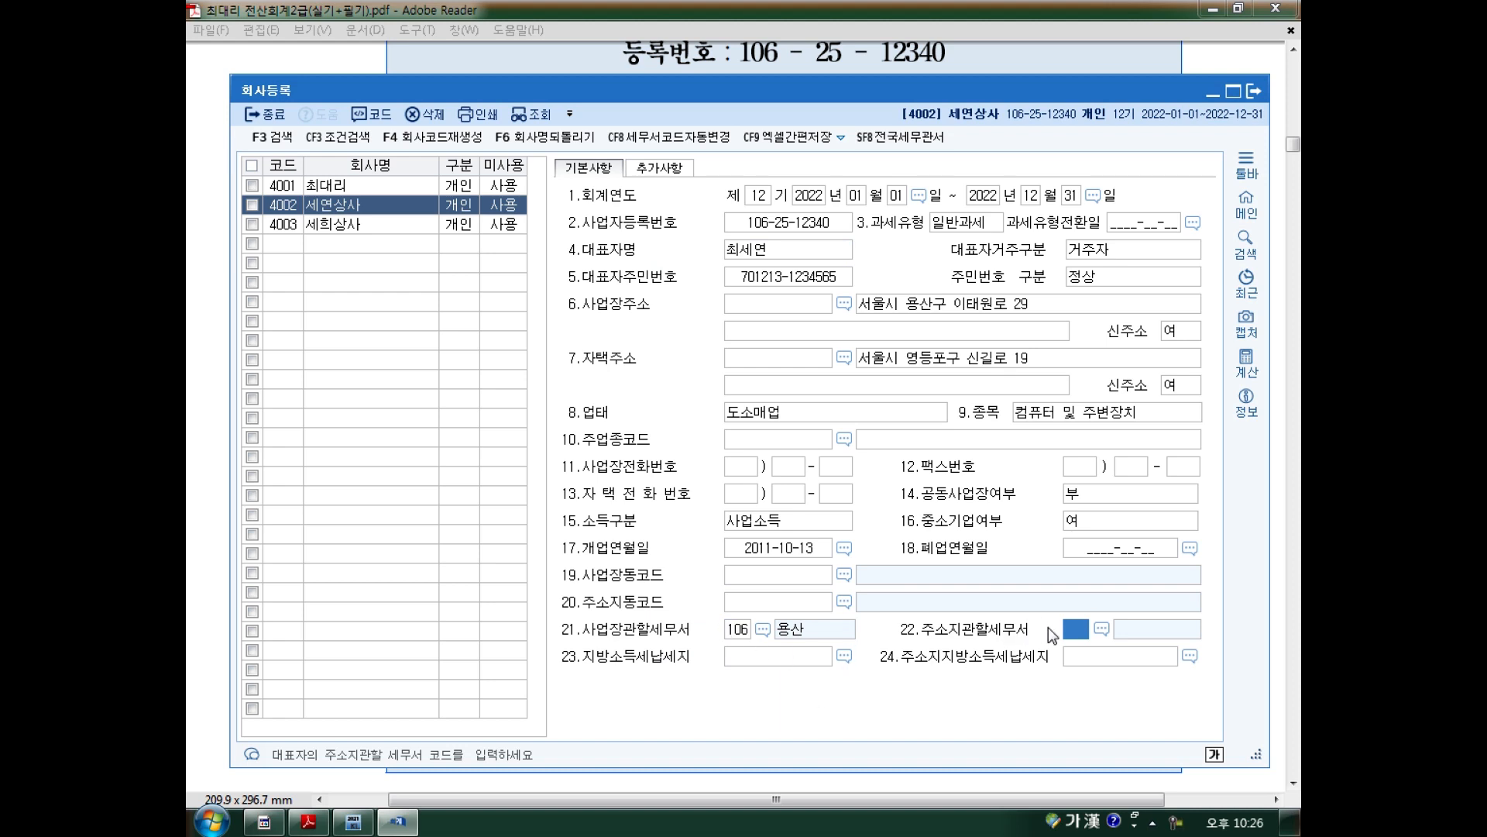
left_click(309, 821)
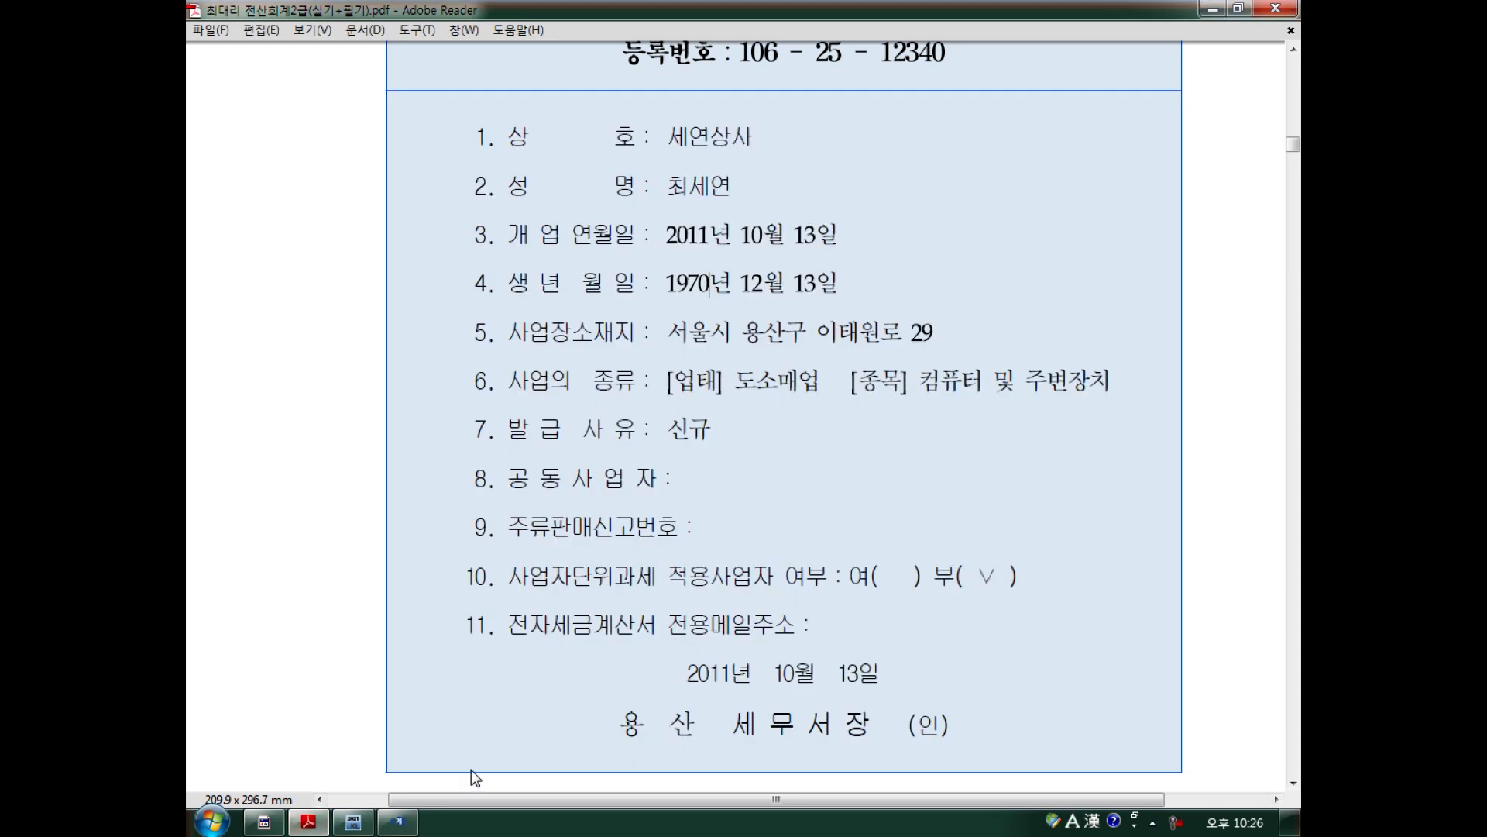
Pen-annotate the certificate's 2011 opening date and the issue date at the bottom.
mouse_move(397, 819)
mouse_move(675, 249)
left_mouse_down()
mouse_move(685, 229)
mouse_move(738, 253)
mouse_move(827, 250)
left_mouse_up()
mouse_move(675, 694)
left_mouse_down()
mouse_move(891, 694)
mouse_move(875, 716)
left_mouse_up()
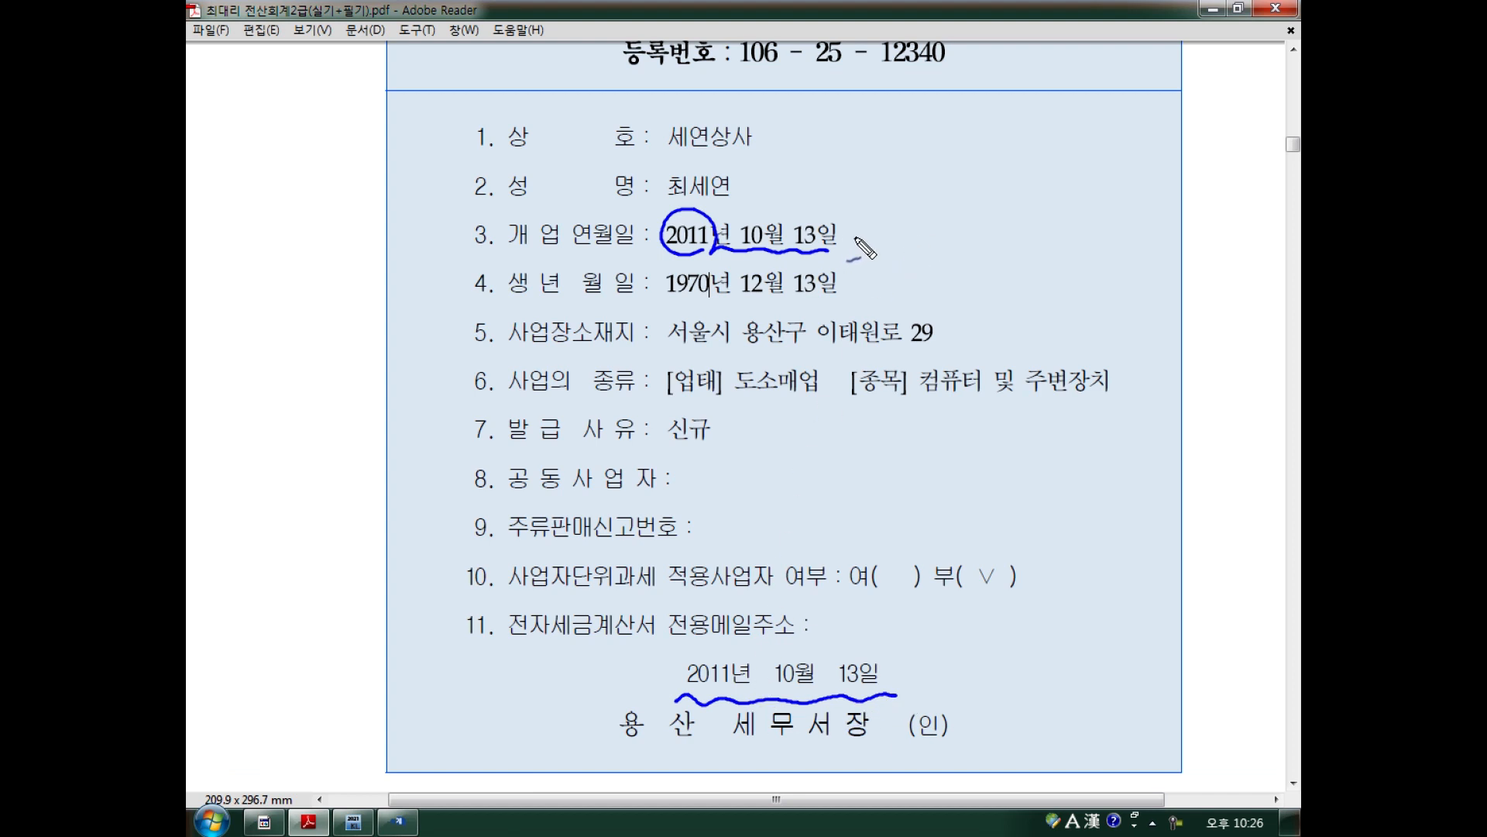
mouse_move(858, 240)
left_mouse_down()
mouse_move(950, 245)
mouse_move(973, 466)
mouse_move(828, 619)
left_mouse_up()
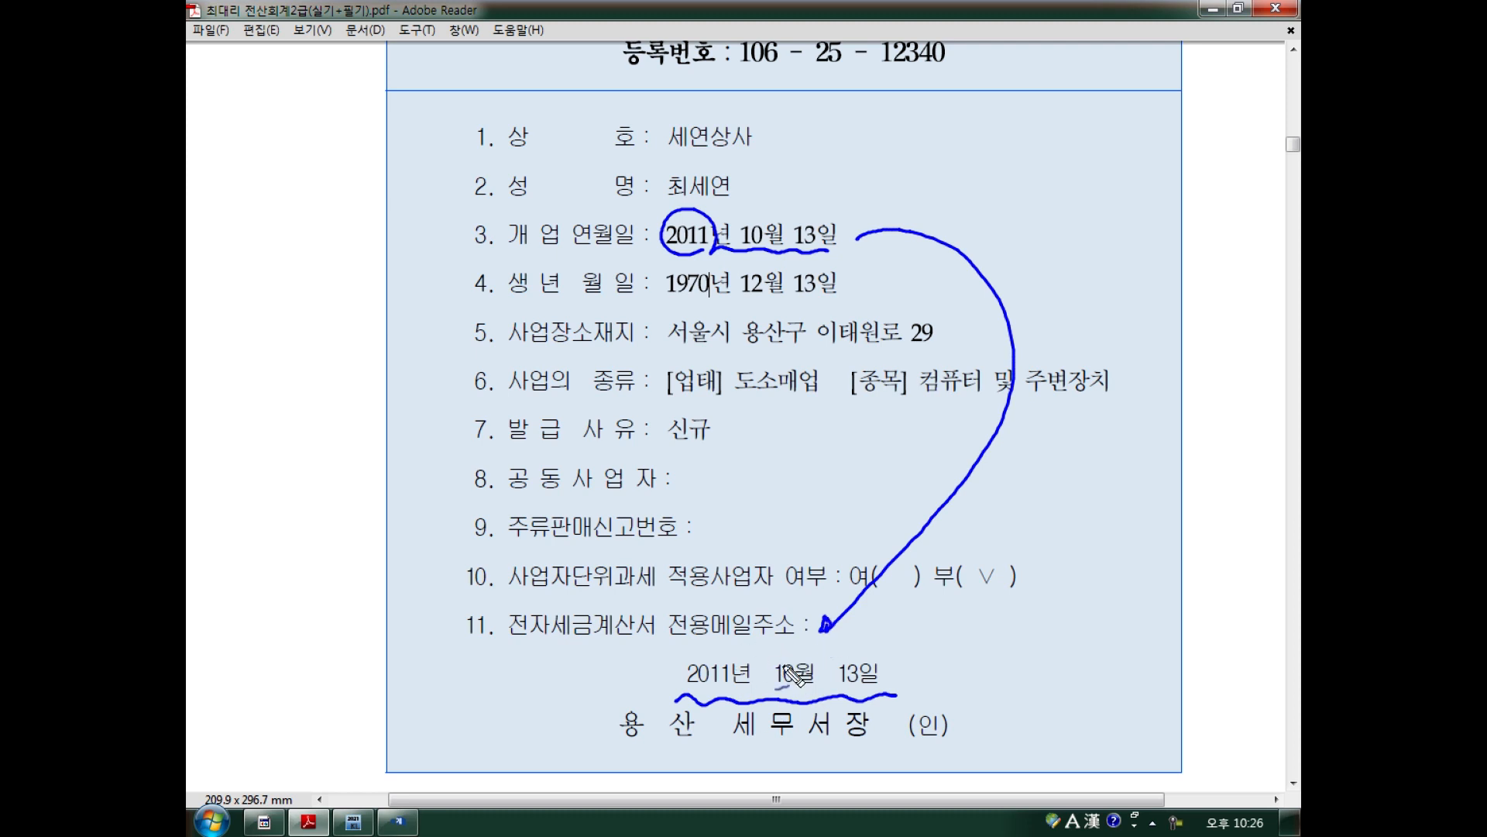
mouse_move(841, 644)
left_mouse_down()
mouse_move(840, 668)
mouse_move(898, 658)
left_mouse_up()
mouse_move(911, 637)
left_mouse_down()
mouse_move(916, 658)
mouse_move(930, 641)
mouse_move(1015, 643)
mouse_move(1007, 658)
left_mouse_up()
left_click(1019, 660)
Link the 개업연월일 row to the issue date in pen, clear the marks, and scroll to question 02.
left_click_drag(729, 694, 755, 701)
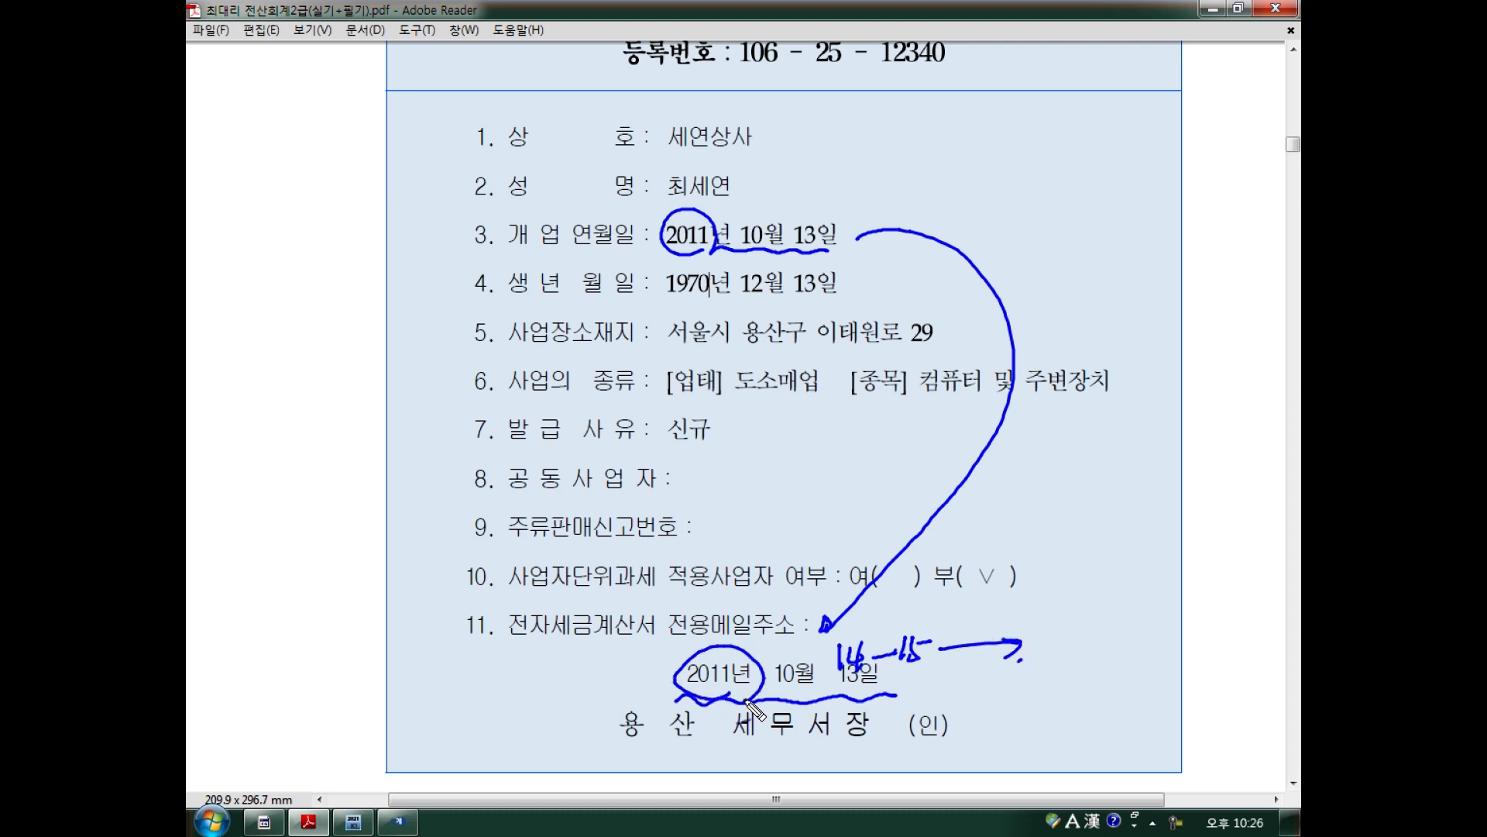
mouse_move(1037, 487)
left_mouse_down()
mouse_move(1079, 502)
mouse_move(1060, 542)
mouse_move(1090, 536)
mouse_move(1084, 588)
mouse_move(1124, 585)
mouse_move(891, 672)
mouse_move(732, 697)
mouse_move(871, 681)
left_mouse_up()
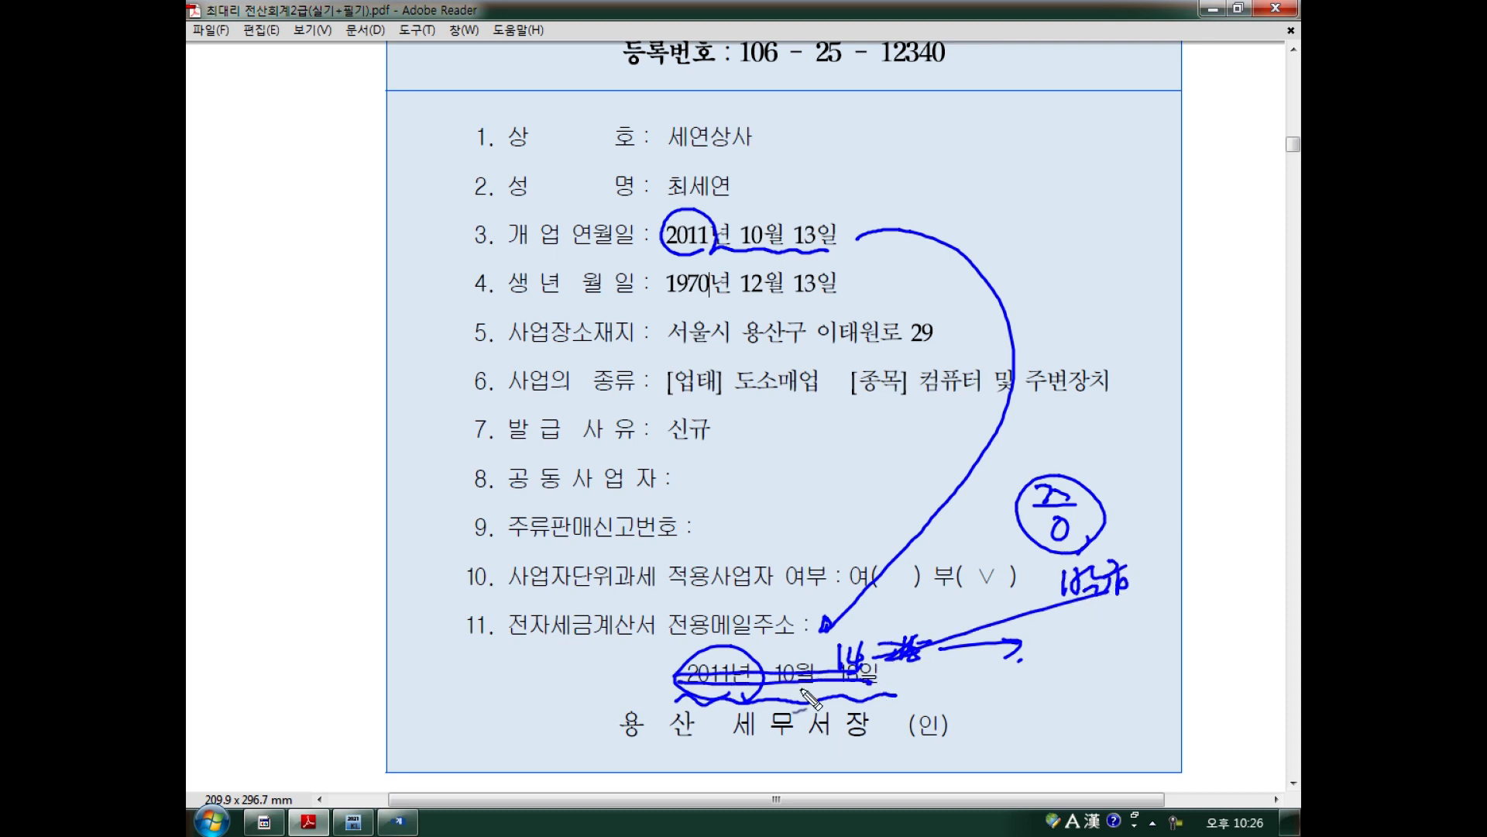
mouse_move(493, 252)
left_mouse_down()
mouse_move(883, 253)
mouse_move(655, 205)
mouse_move(558, 269)
left_mouse_up()
mouse_move(866, 250)
left_mouse_down()
mouse_move(883, 303)
mouse_move(664, 682)
mouse_move(674, 660)
left_mouse_up()
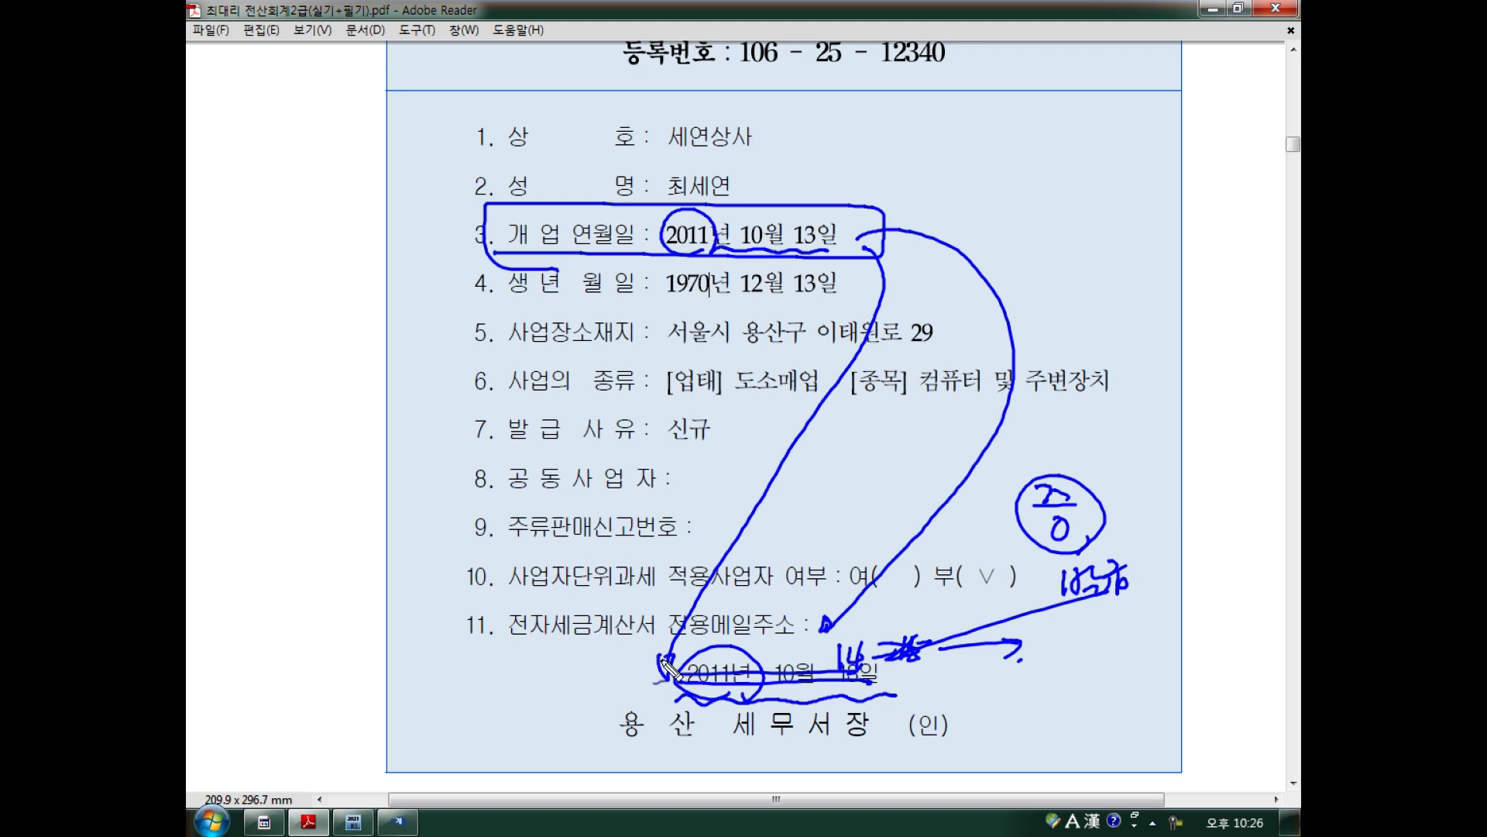
left_click_drag(895, 680, 1023, 682)
left_click_drag(691, 672, 866, 684)
key("Escape")
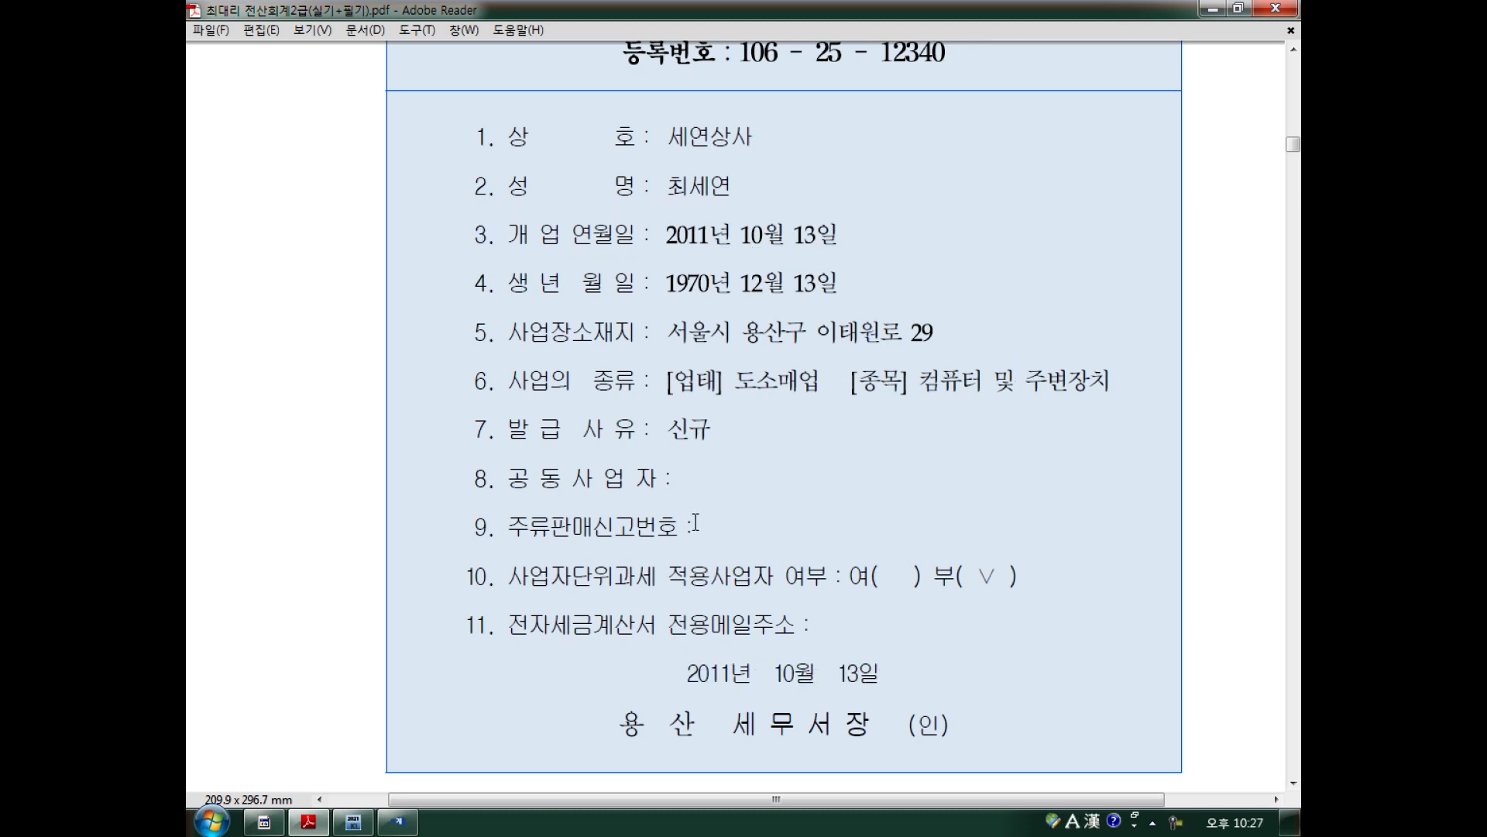
scroll(708, 524, "down", 10)
scroll(702, 531, "down", 1)
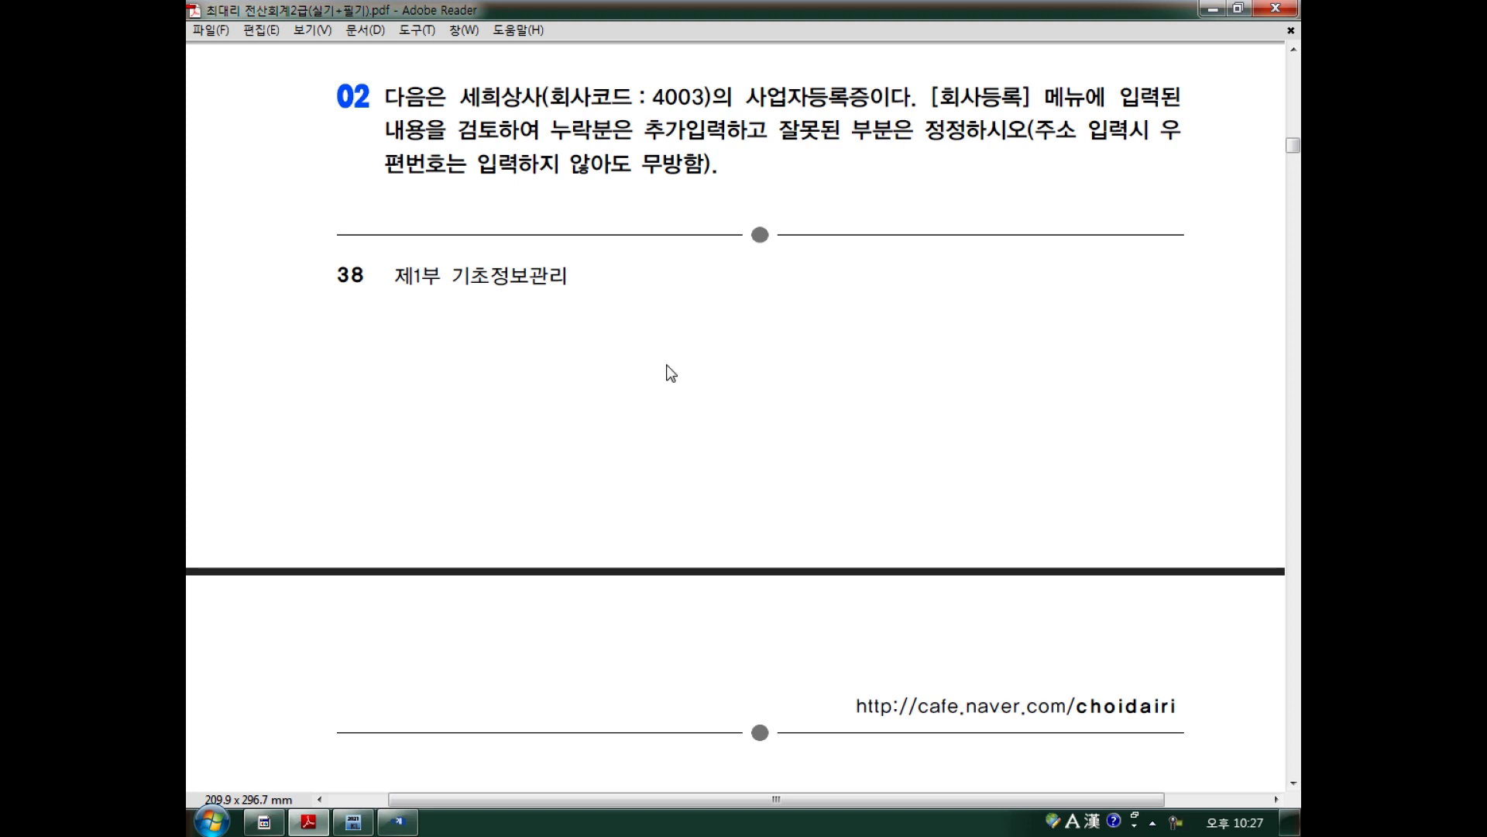
Scroll the PDF down to 세희상사's 사업자등록증 box.
scroll(666, 365, "down", 5)
scroll(667, 365, "down", 2)
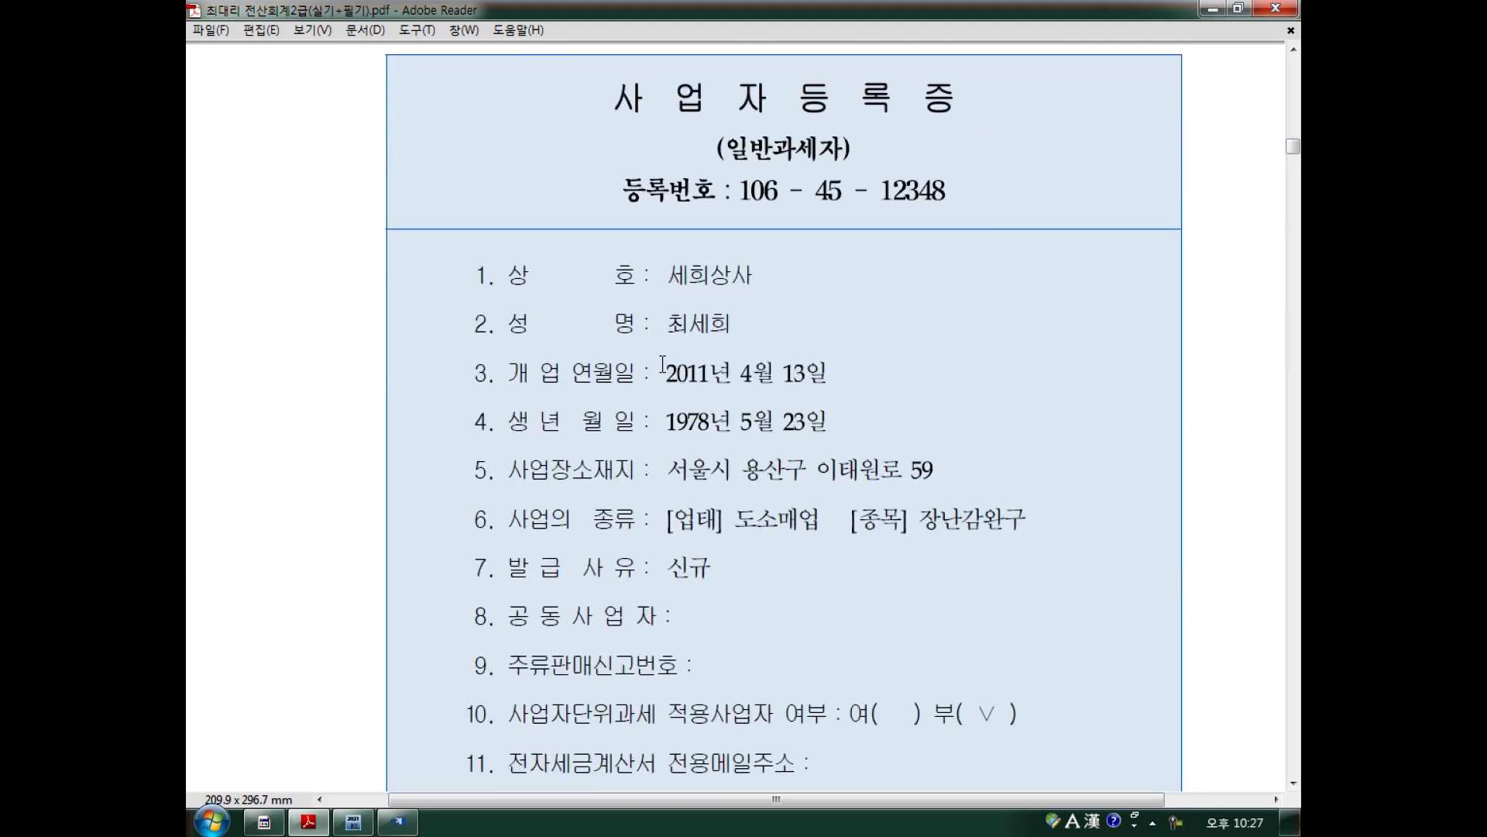
scroll(664, 365, "down", 1)
scroll(663, 365, "down", 1)
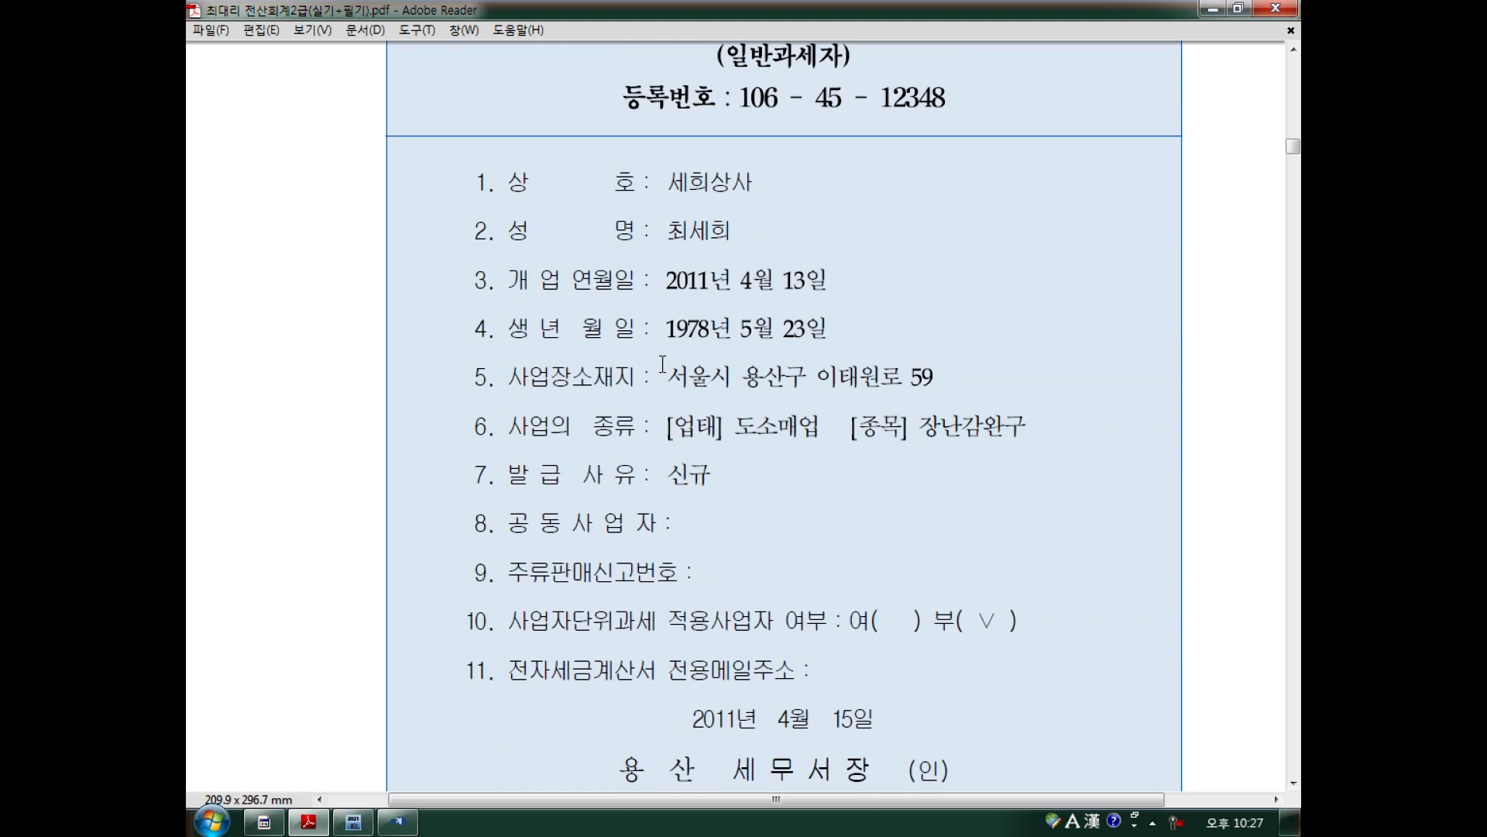
Glance at company 4003's 회사등록 record in KcLep, then close that window.
left_click(398, 821)
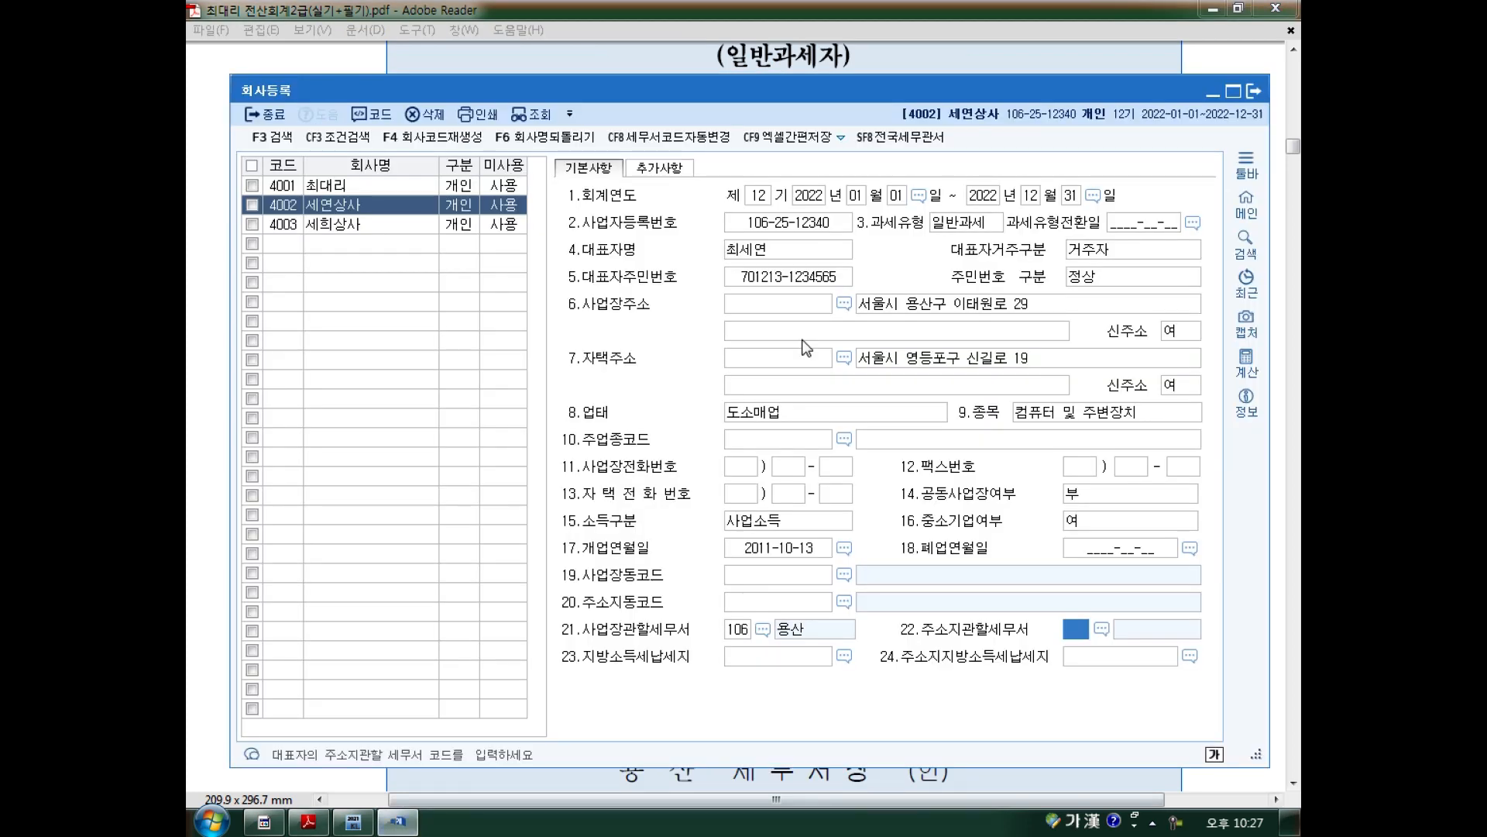
left_click(377, 226)
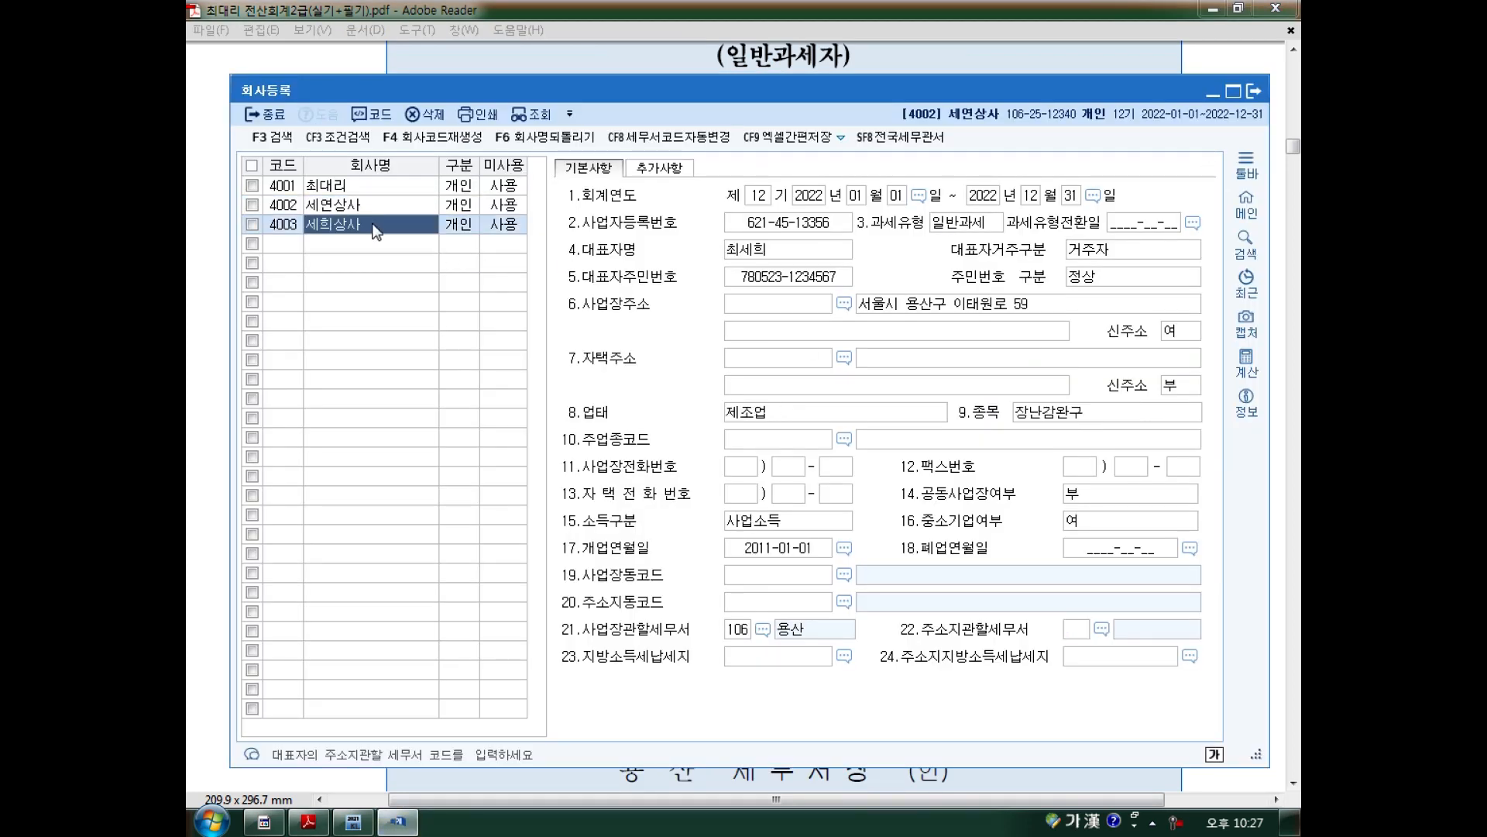
left_click(1252, 93)
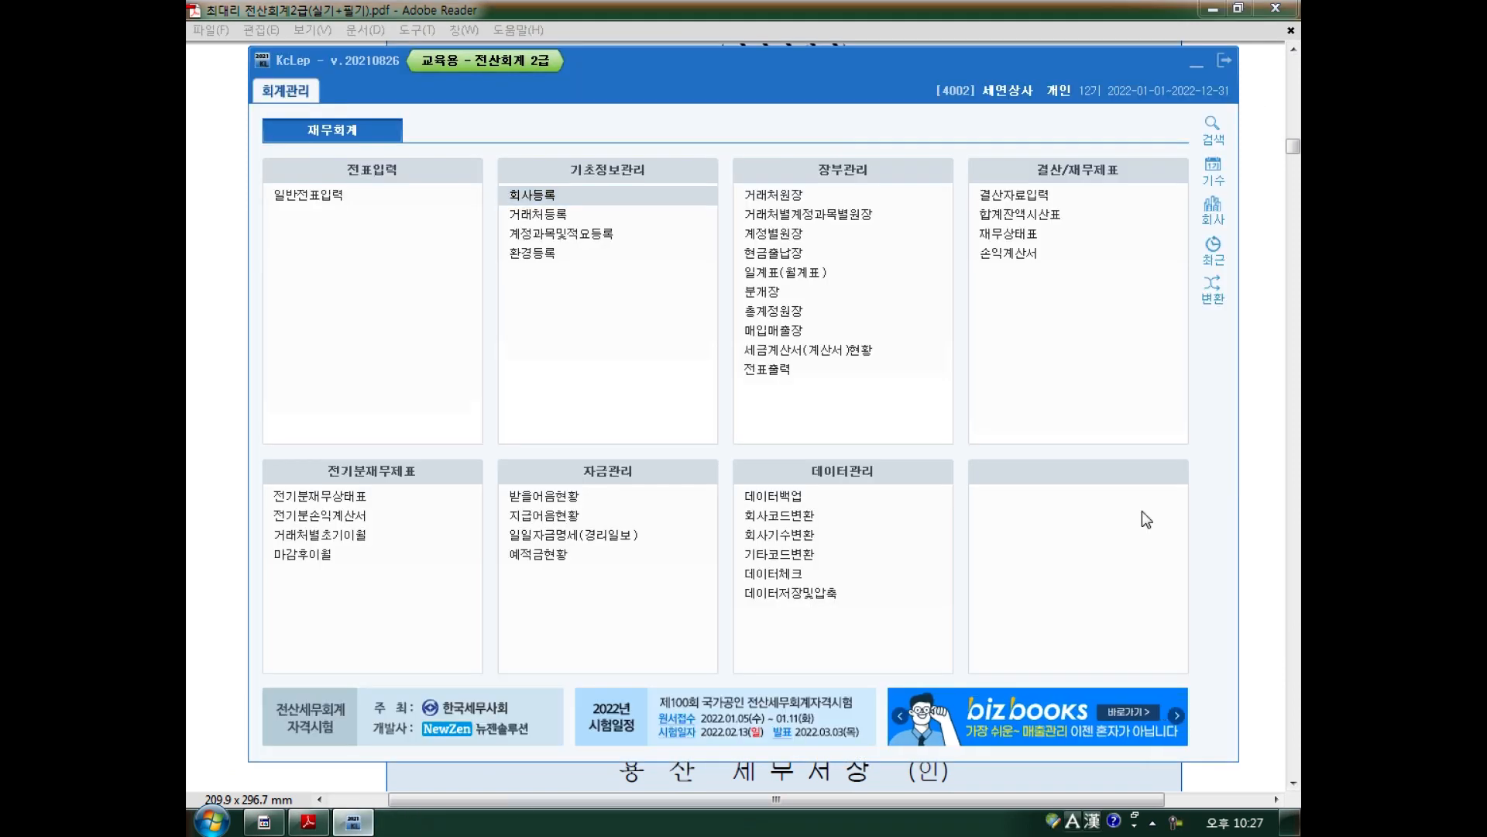
Switch the working company to 4003 세희상사 through 회사변경.
left_click(1213, 209)
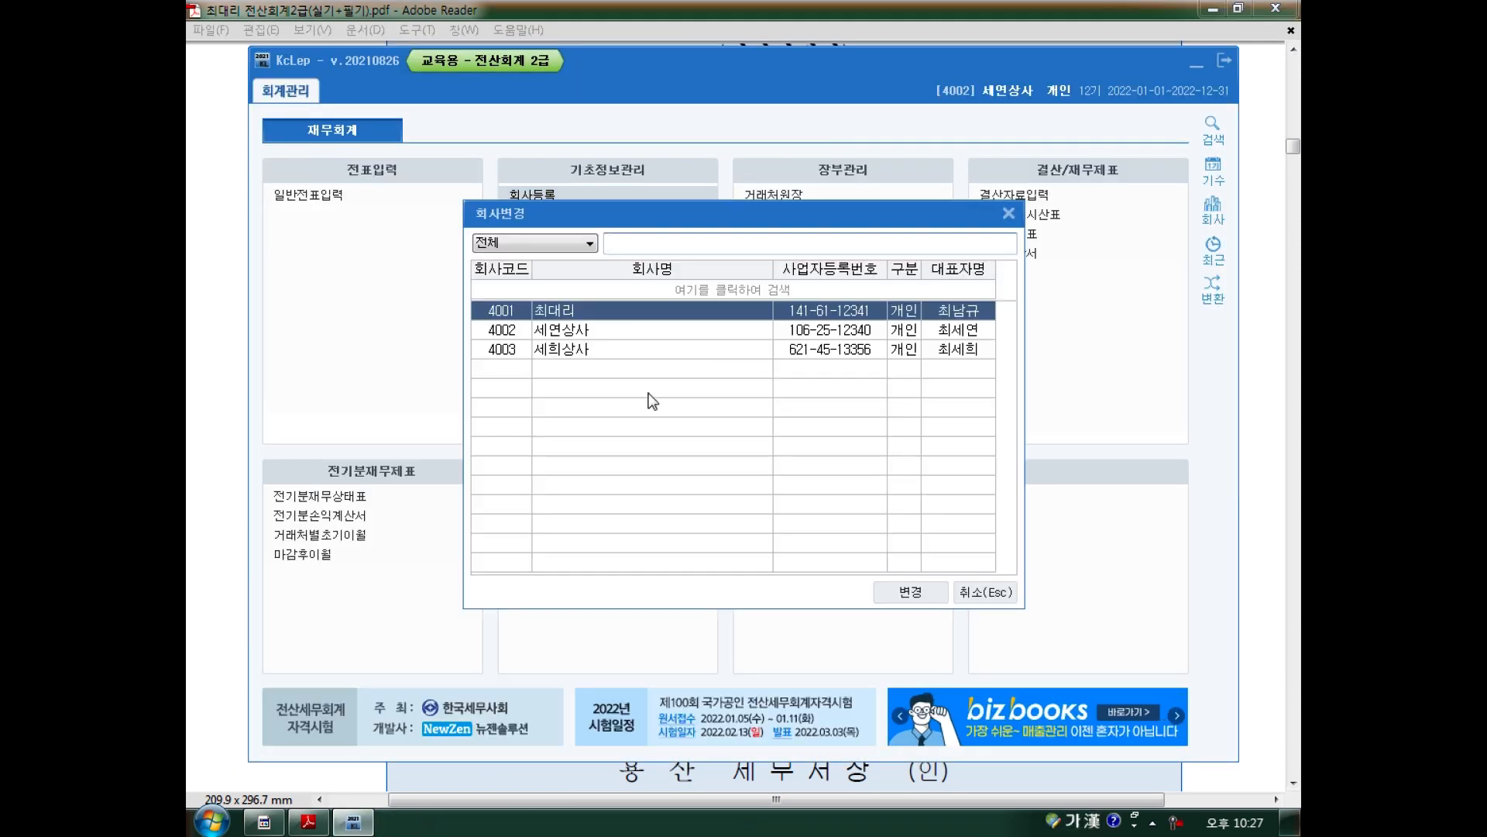
left_click(626, 352)
left_click(912, 594)
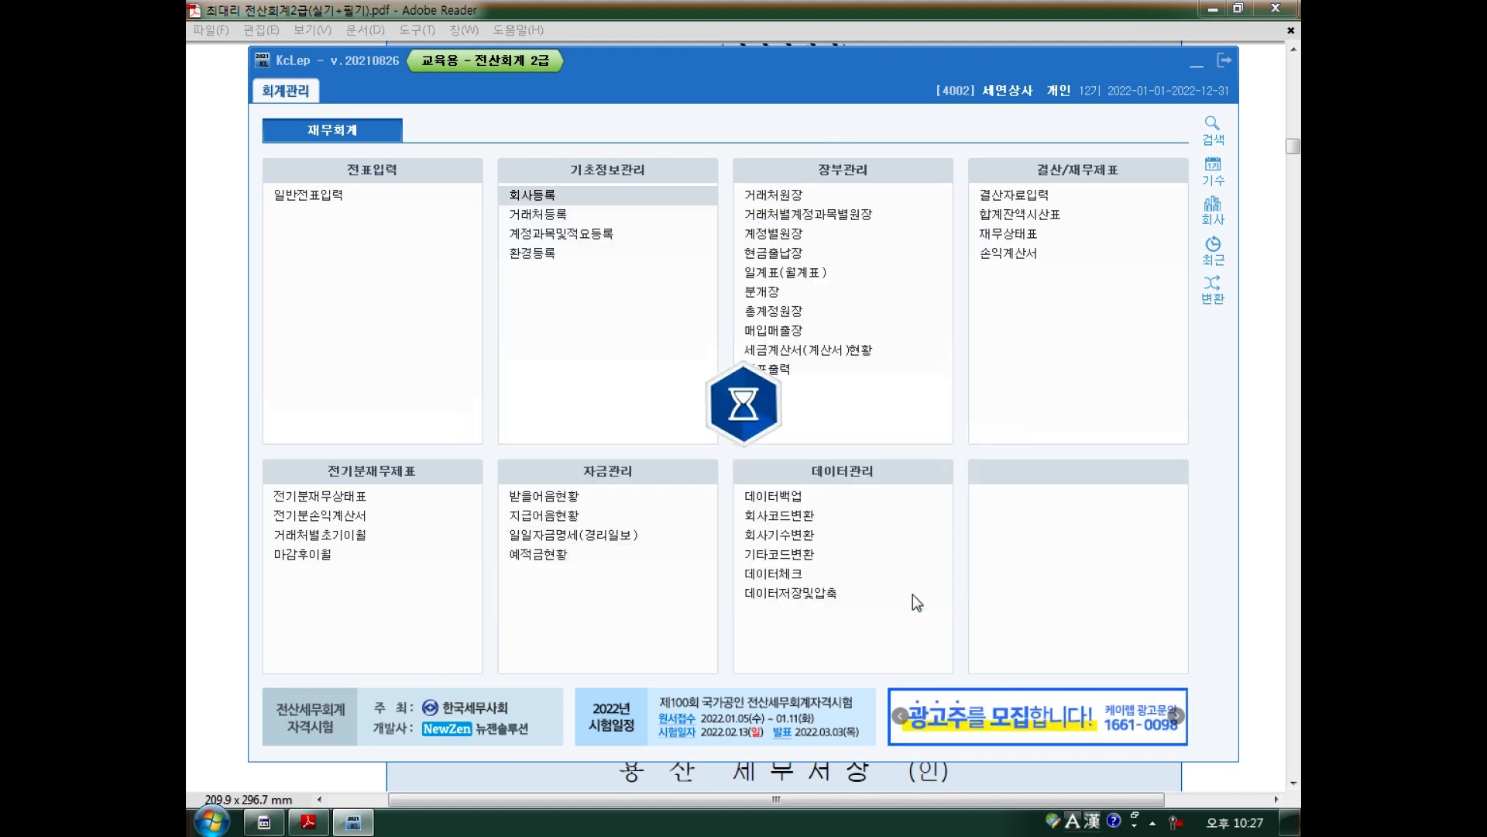
Open 회사등록 for 세희상사 and compare it against the certificate PDF.
left_click(556, 198)
key("Hangul")
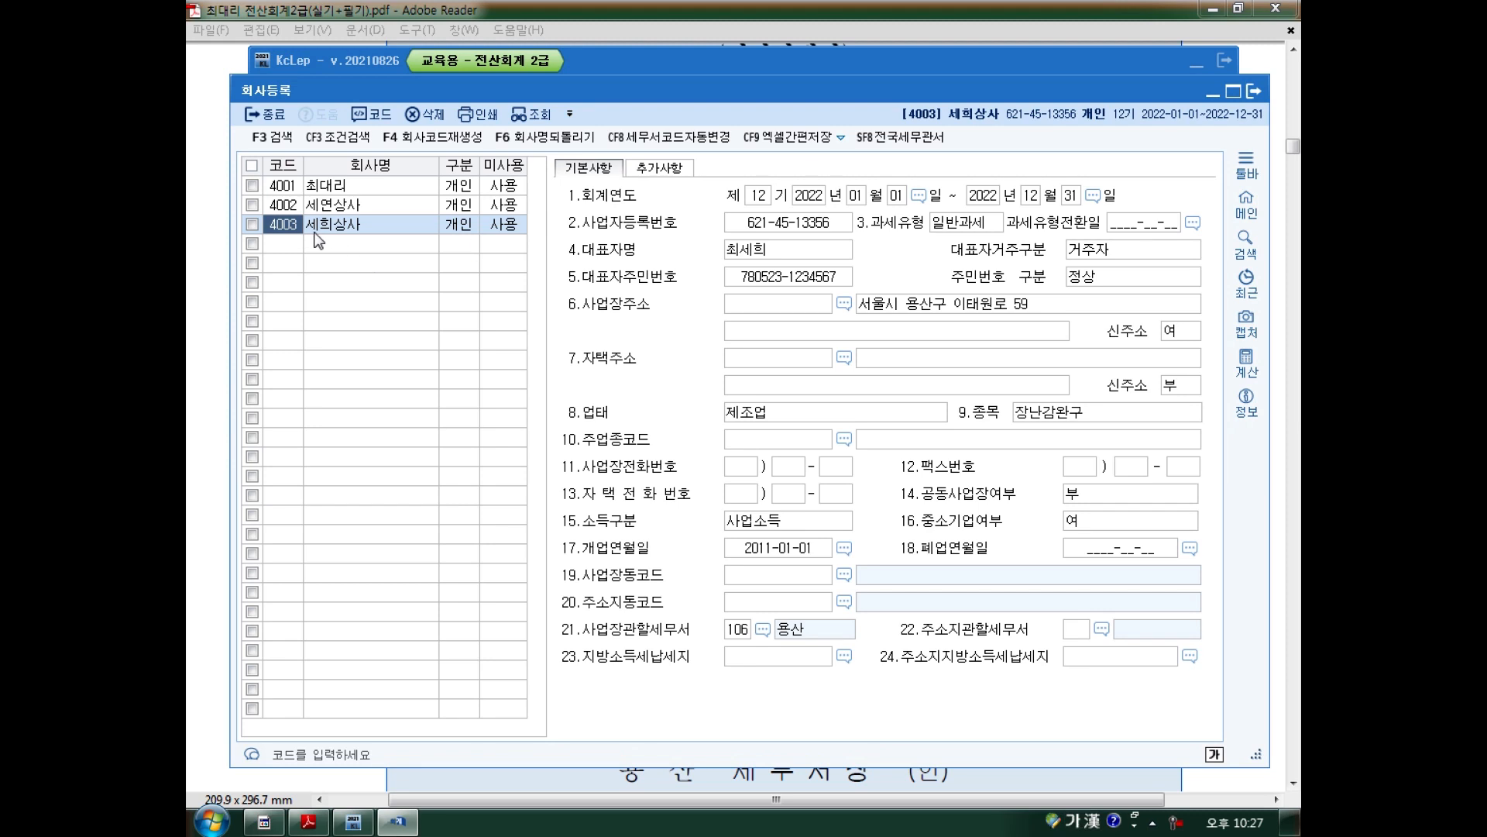
left_click(223, 225)
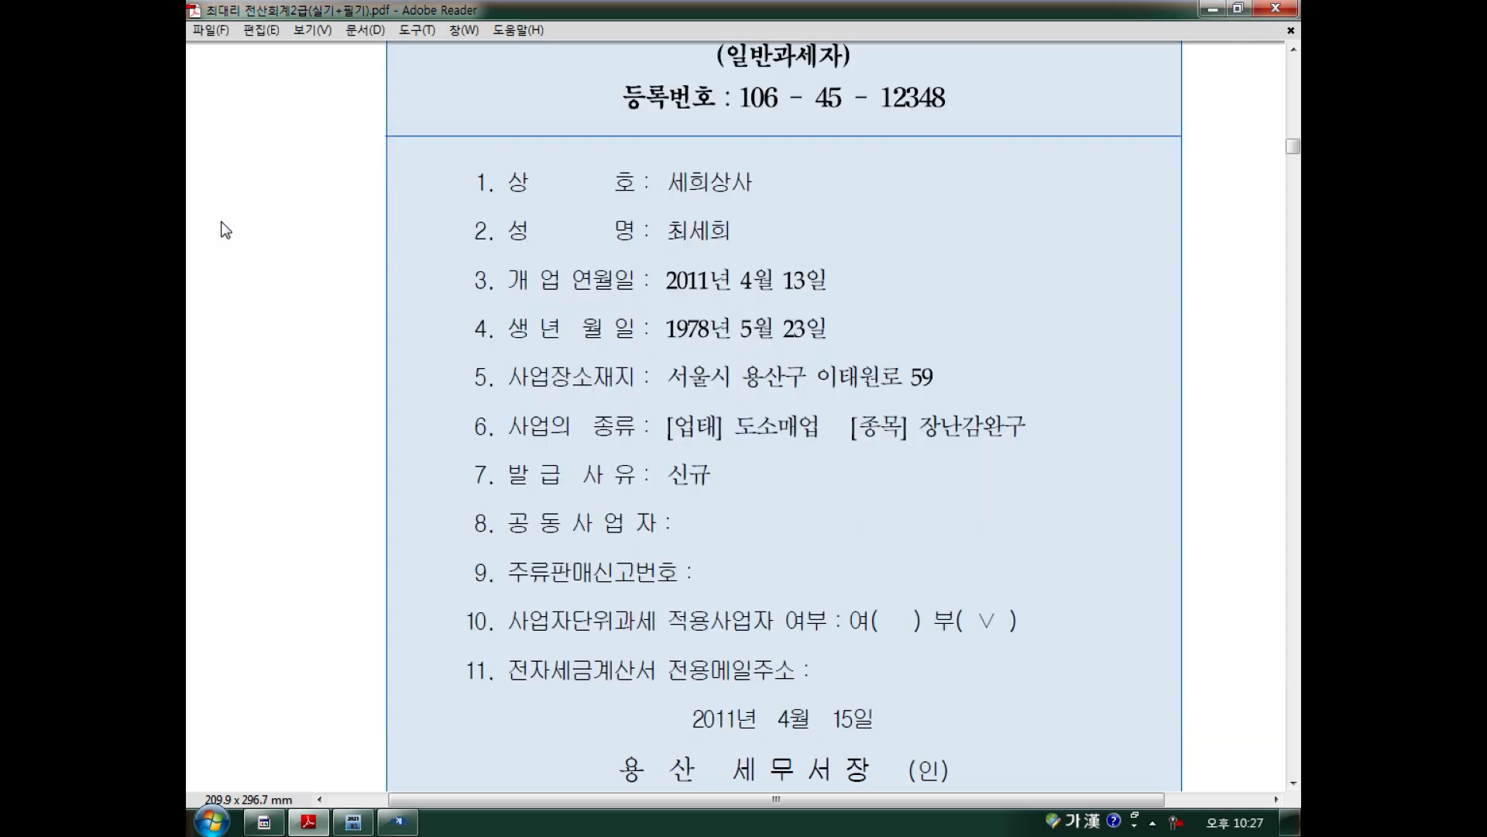
scroll(832, 116, "up", 2)
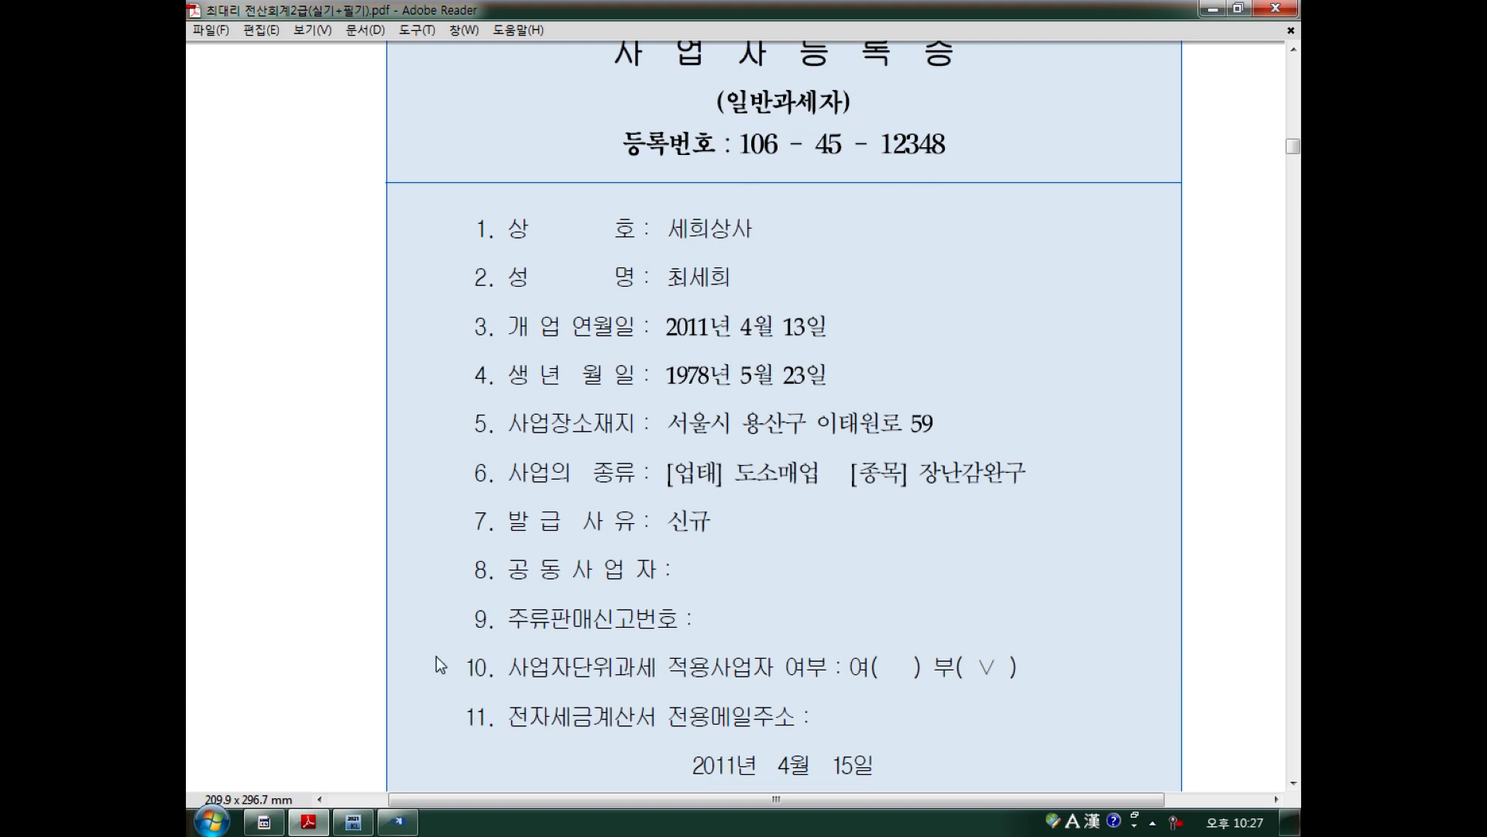
left_click(398, 821)
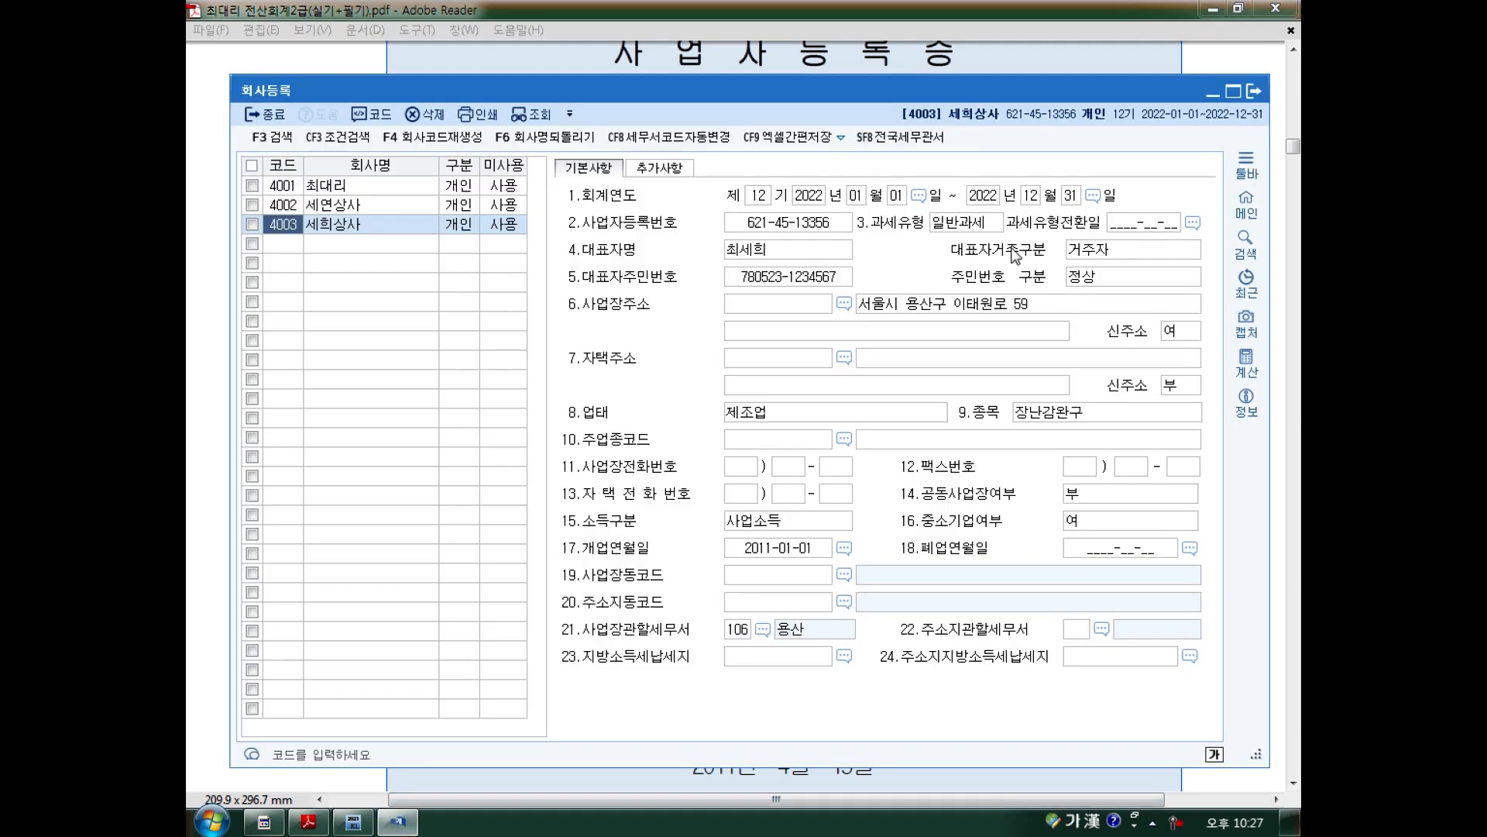
left_click(964, 230)
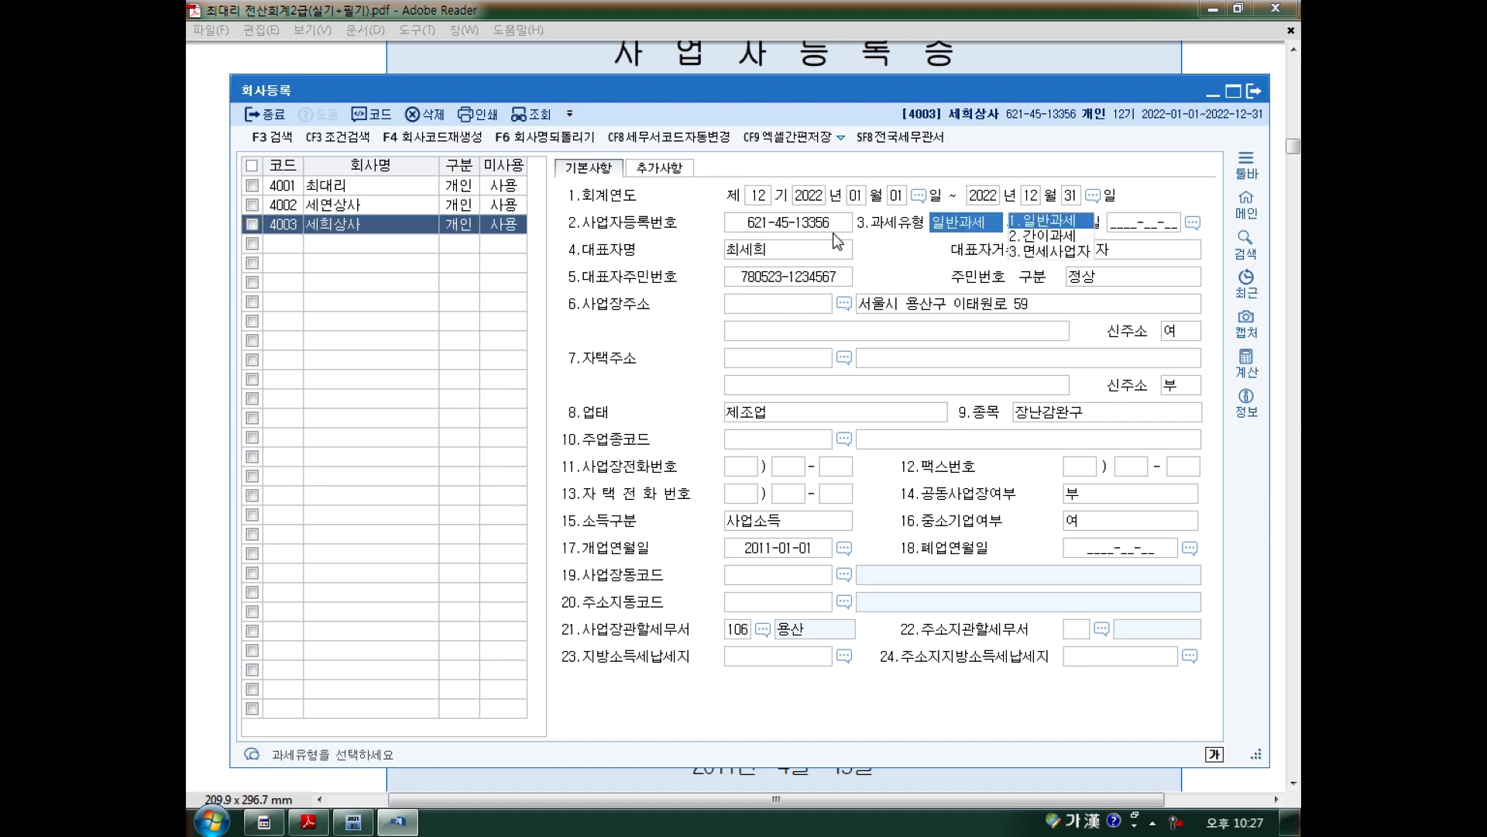
left_click(775, 227)
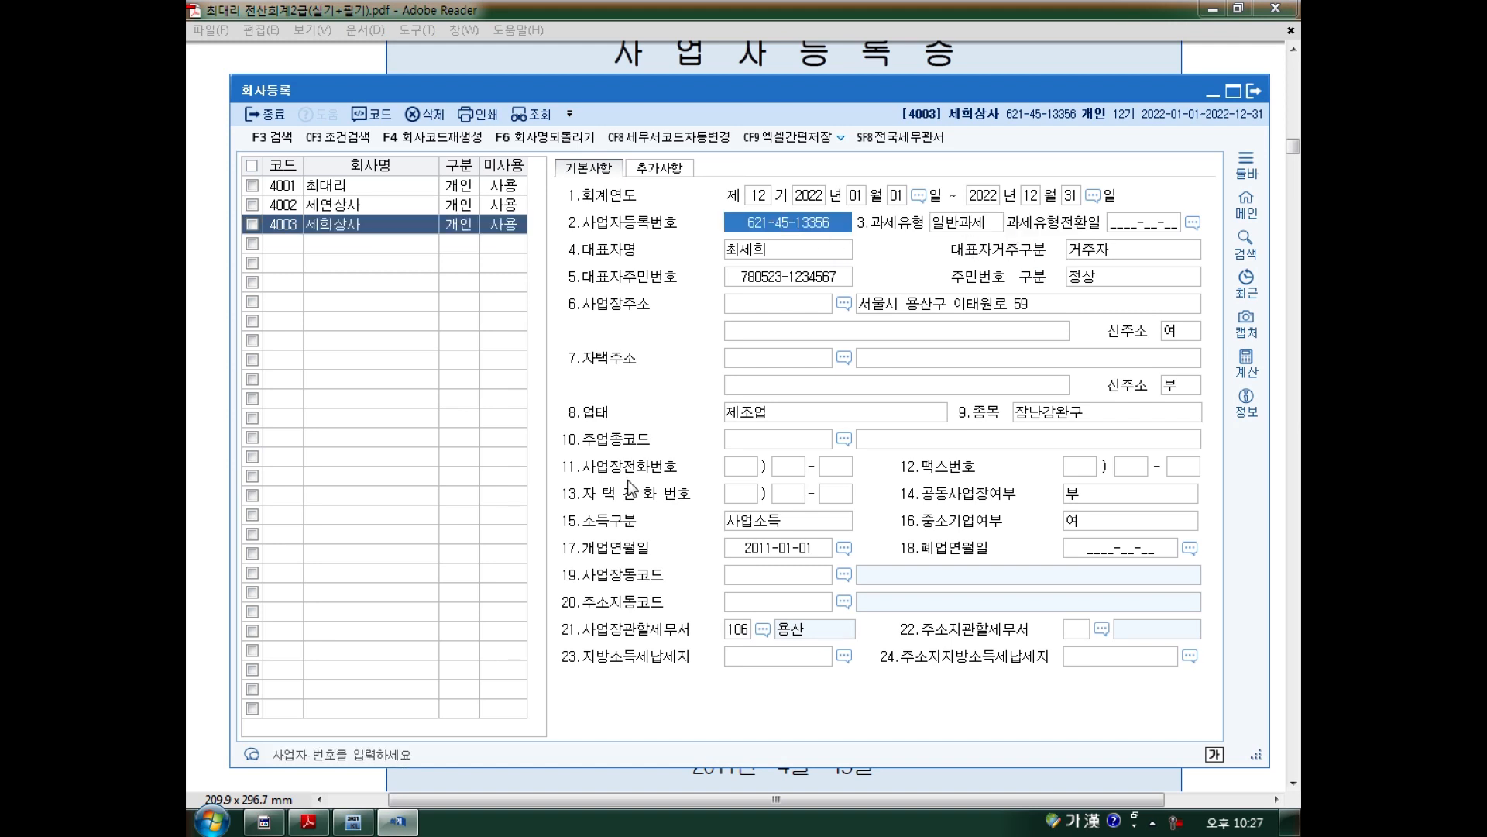
left_click(308, 821)
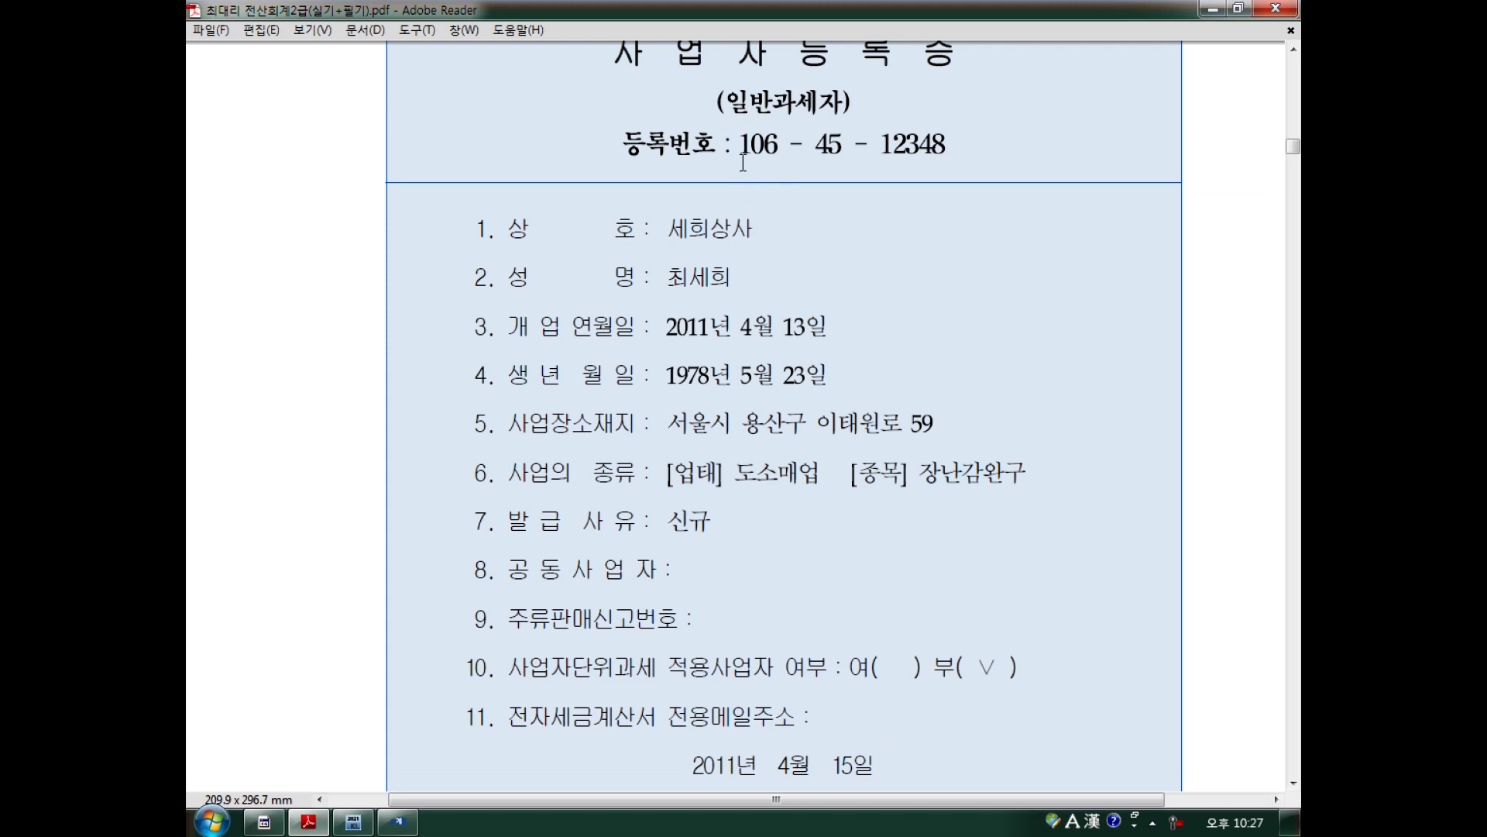
left_click(397, 821)
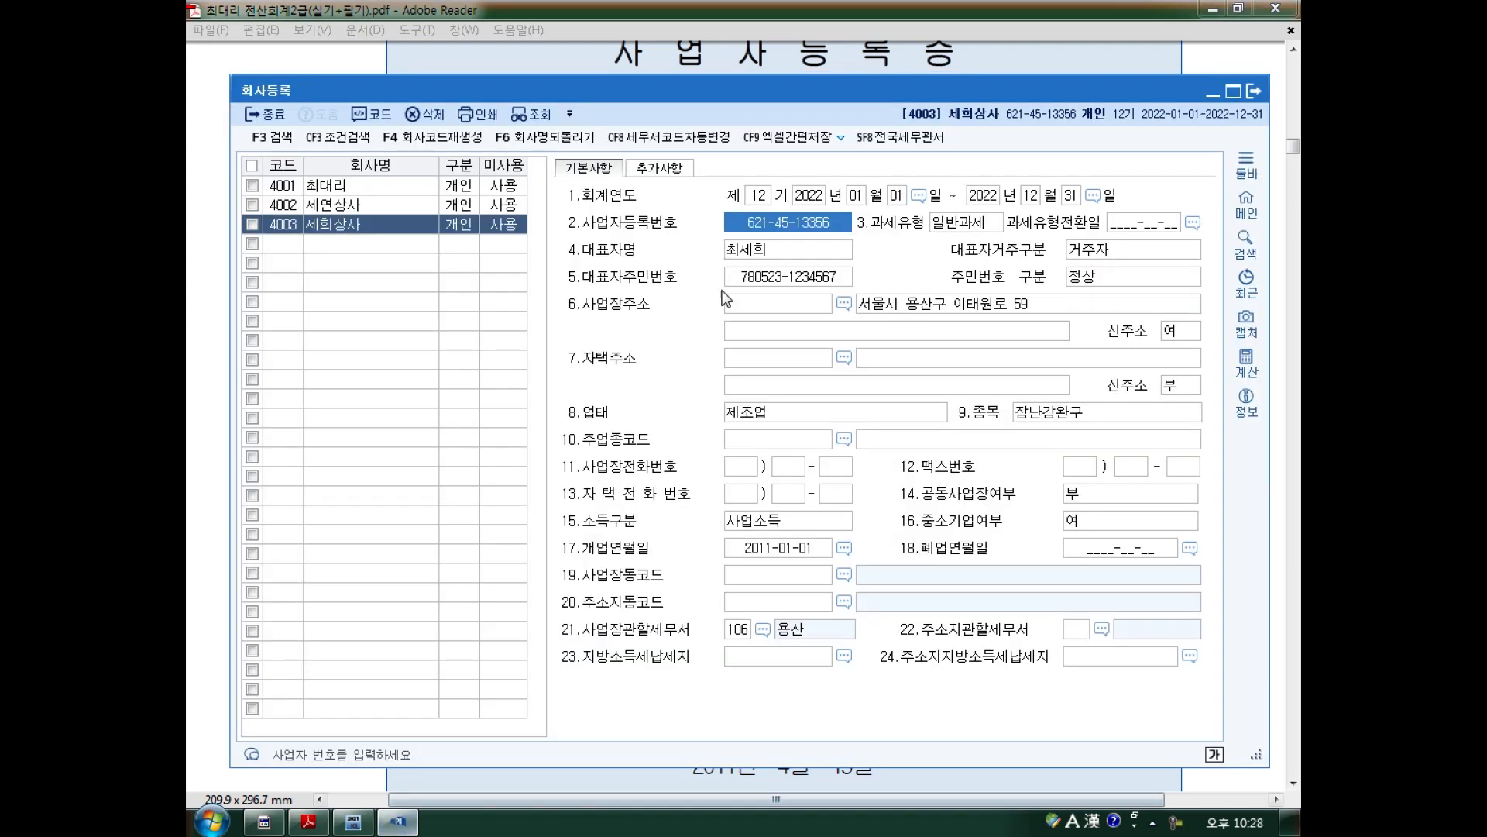
left_click(768, 245)
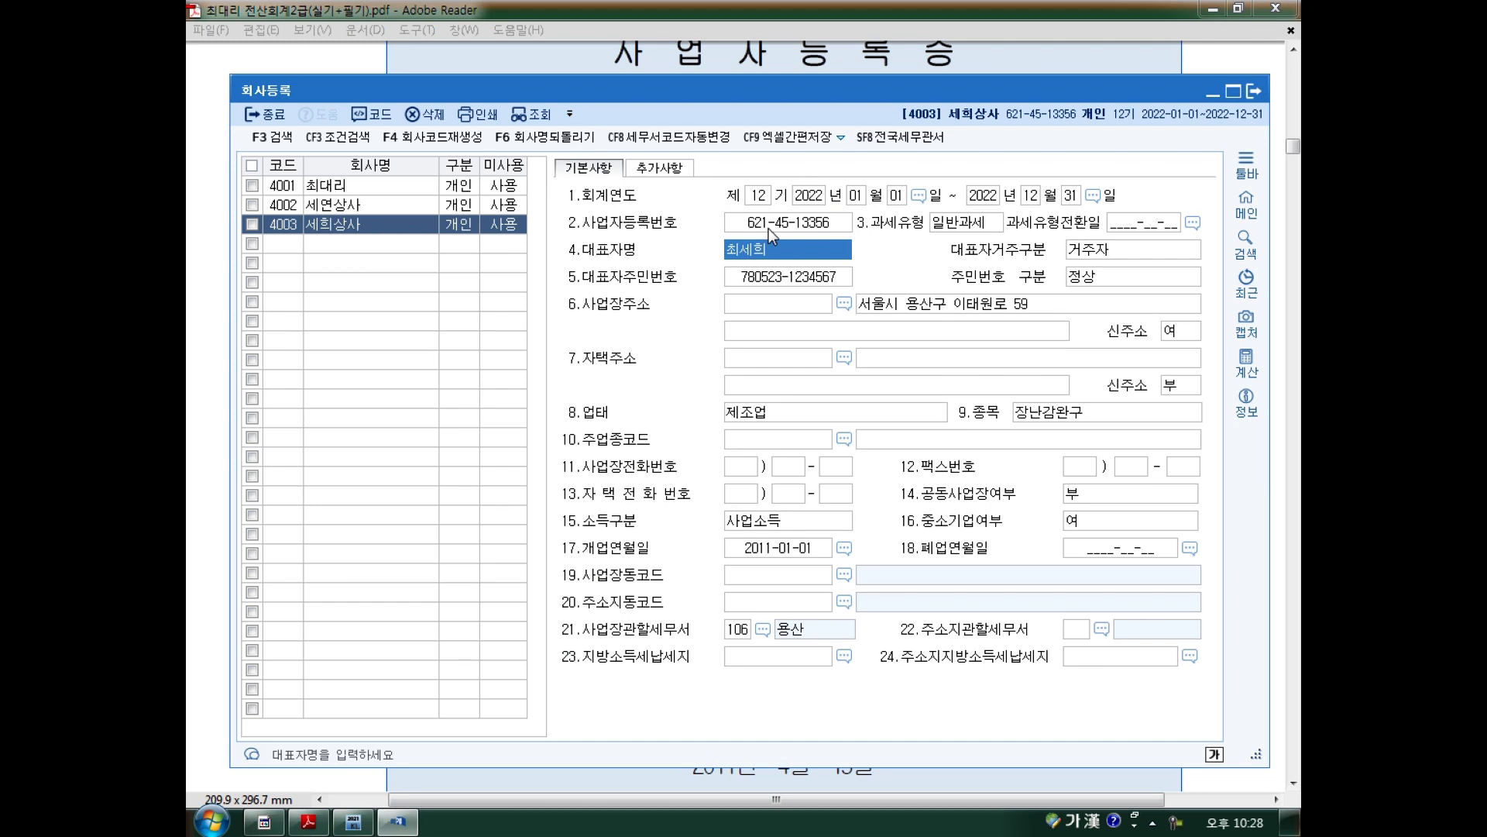
left_click(768, 230)
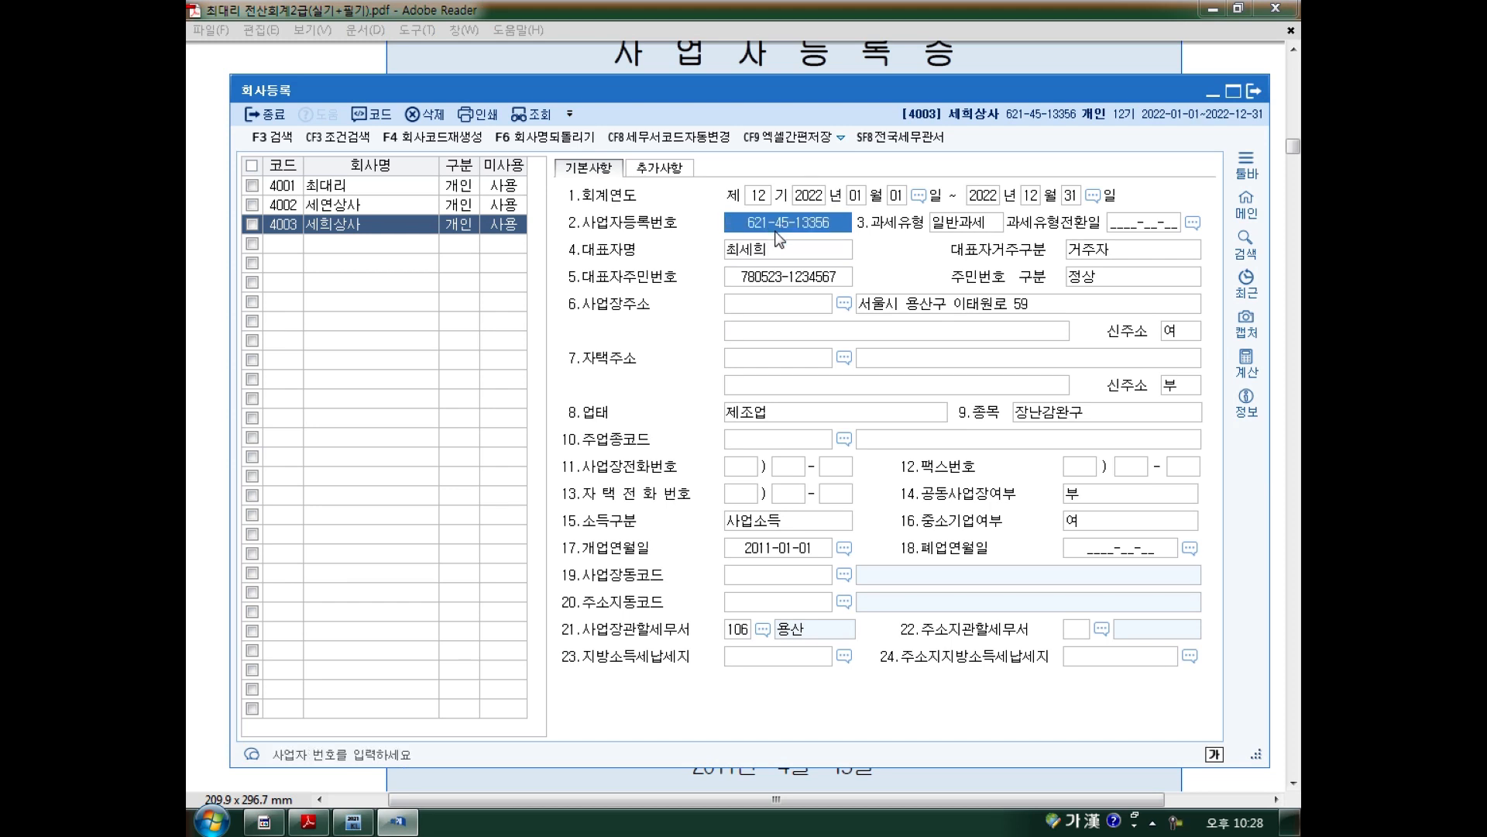
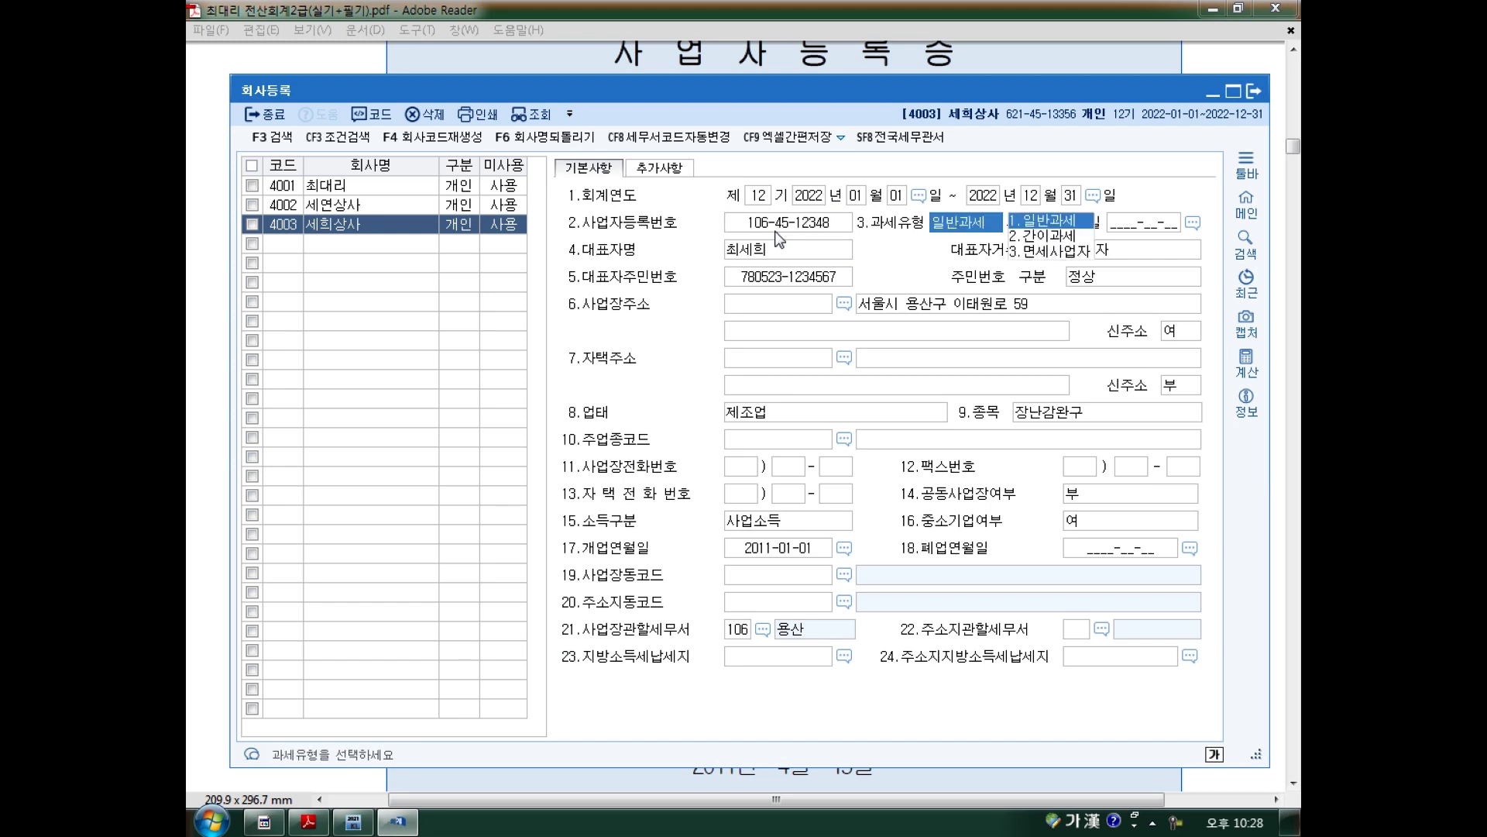
key("Return")
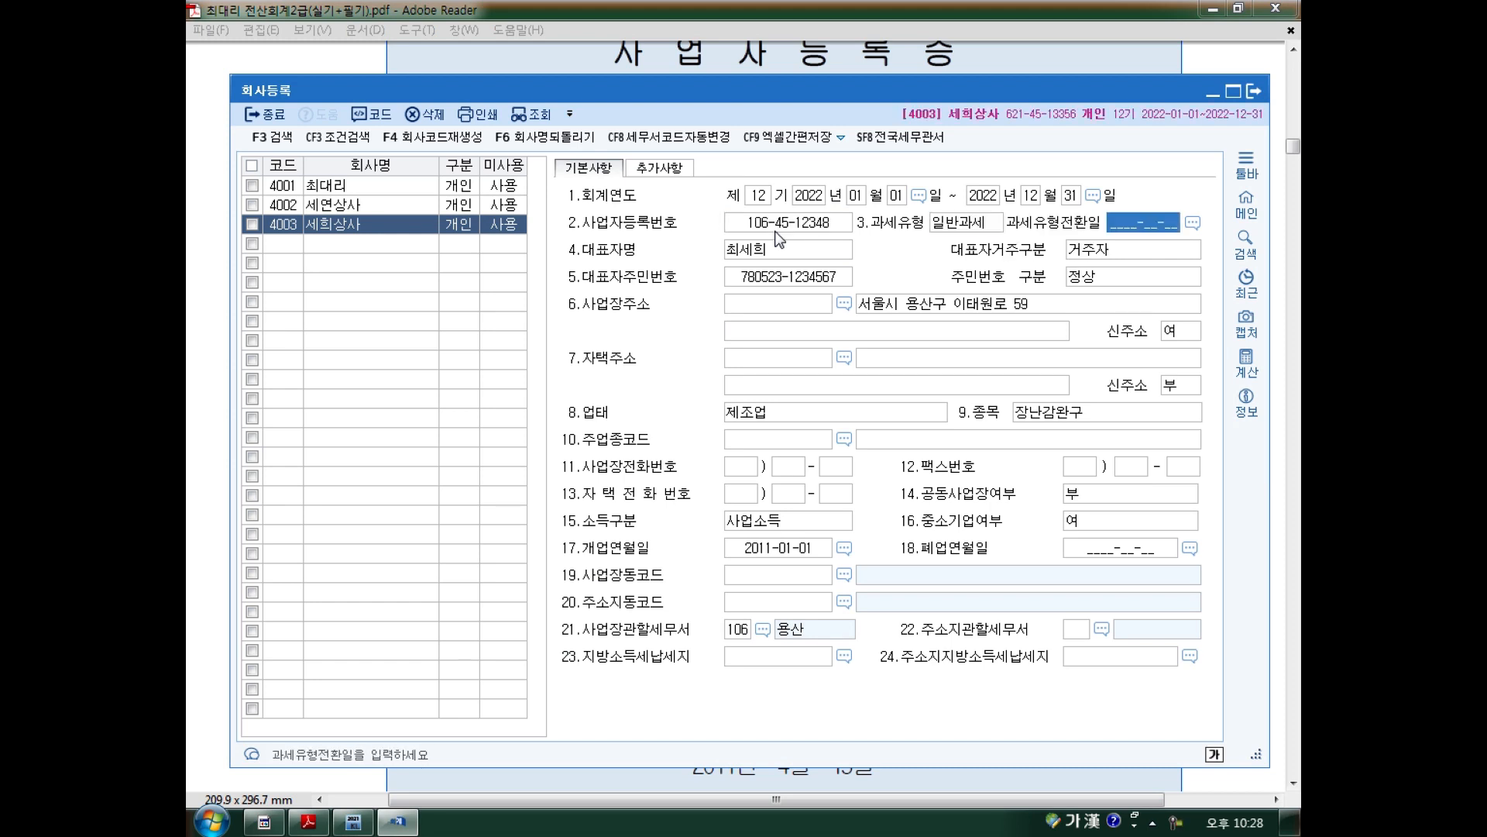
left_click(208, 193)
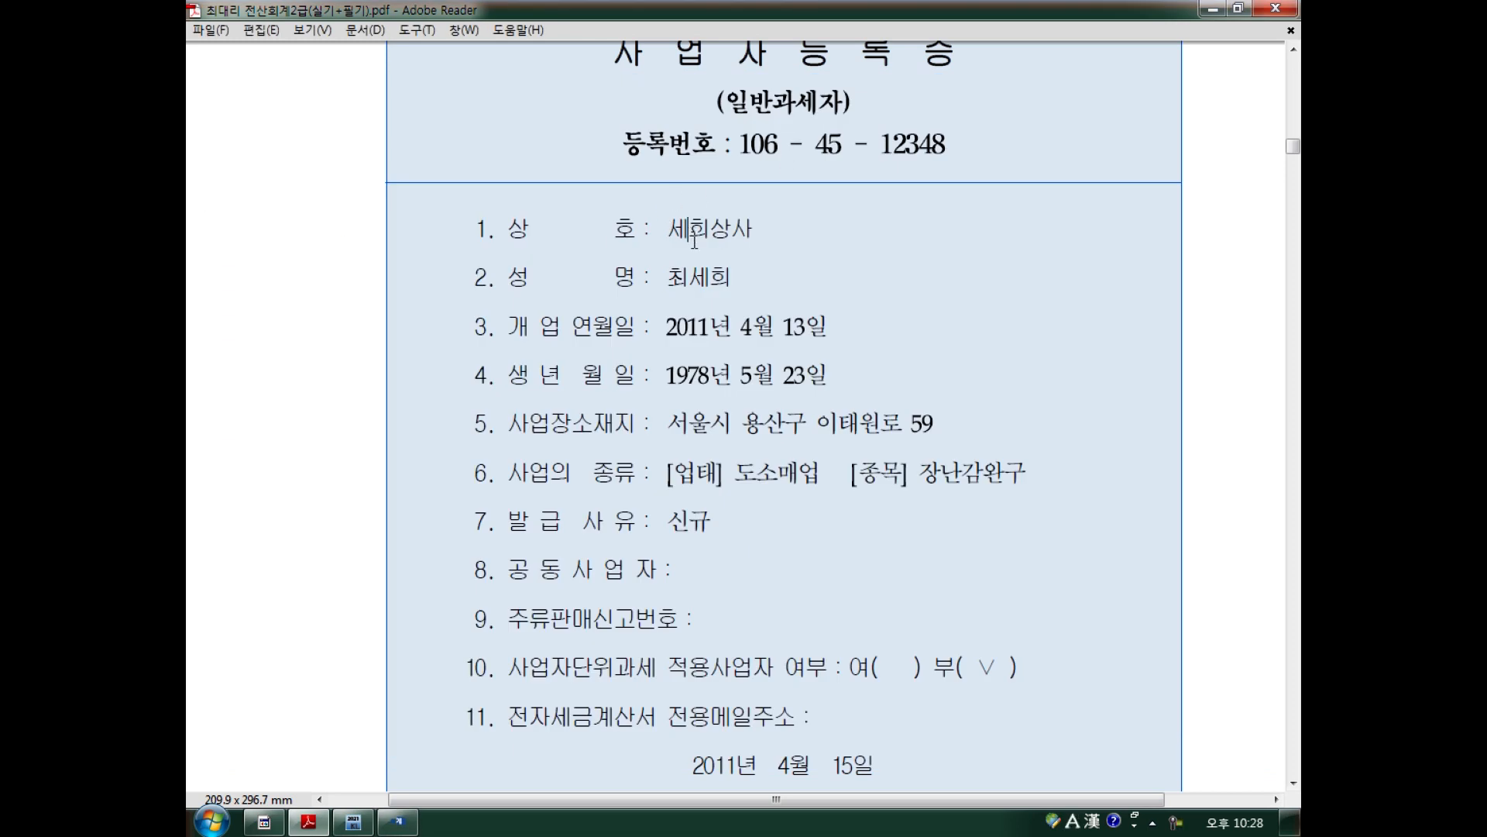
Compare the representative name with the certificate, then set 17.개업연월일 to 2011-04-13.
left_click(397, 821)
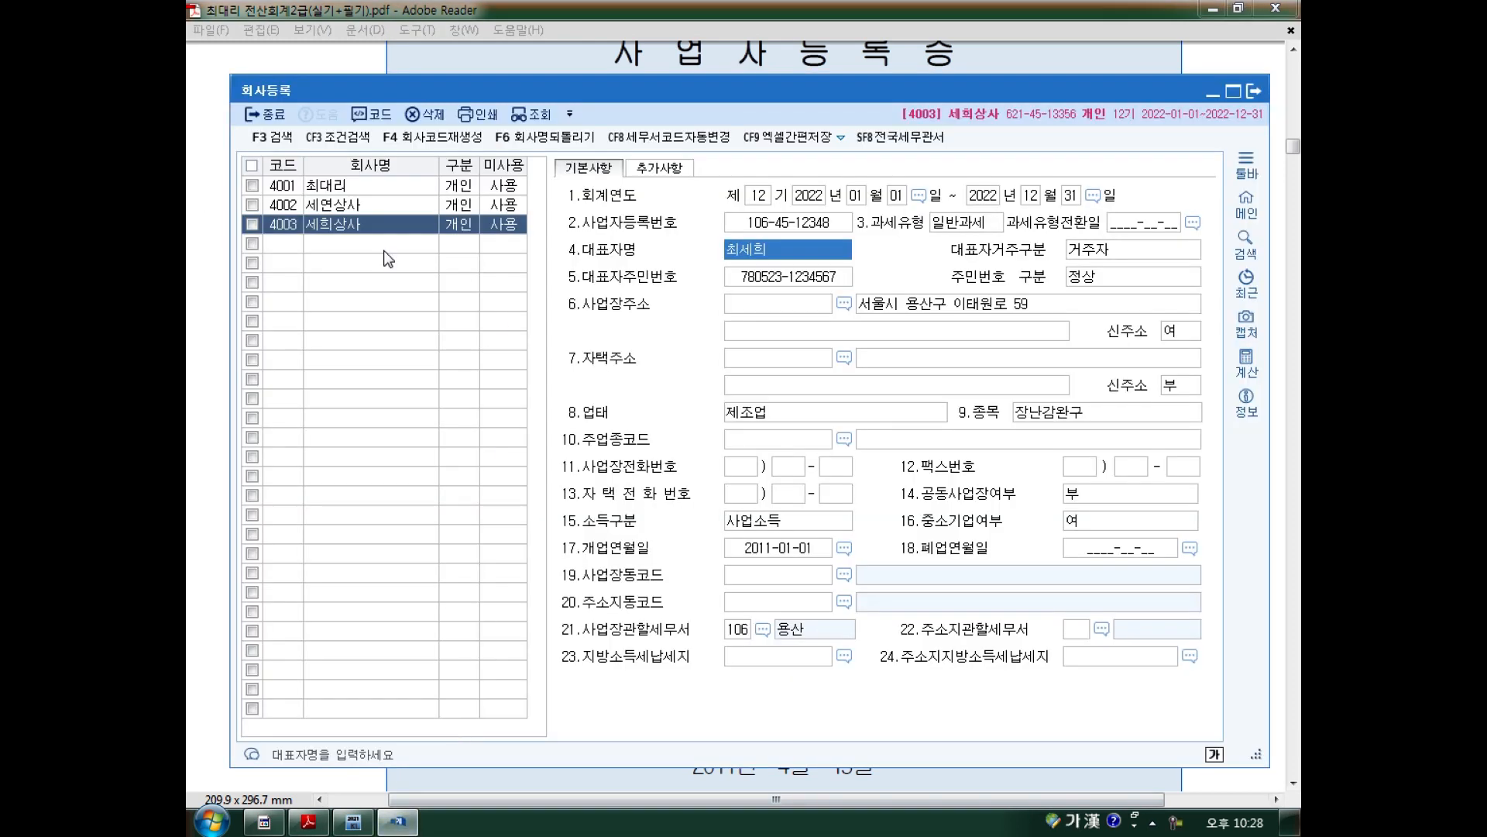
left_click(359, 229)
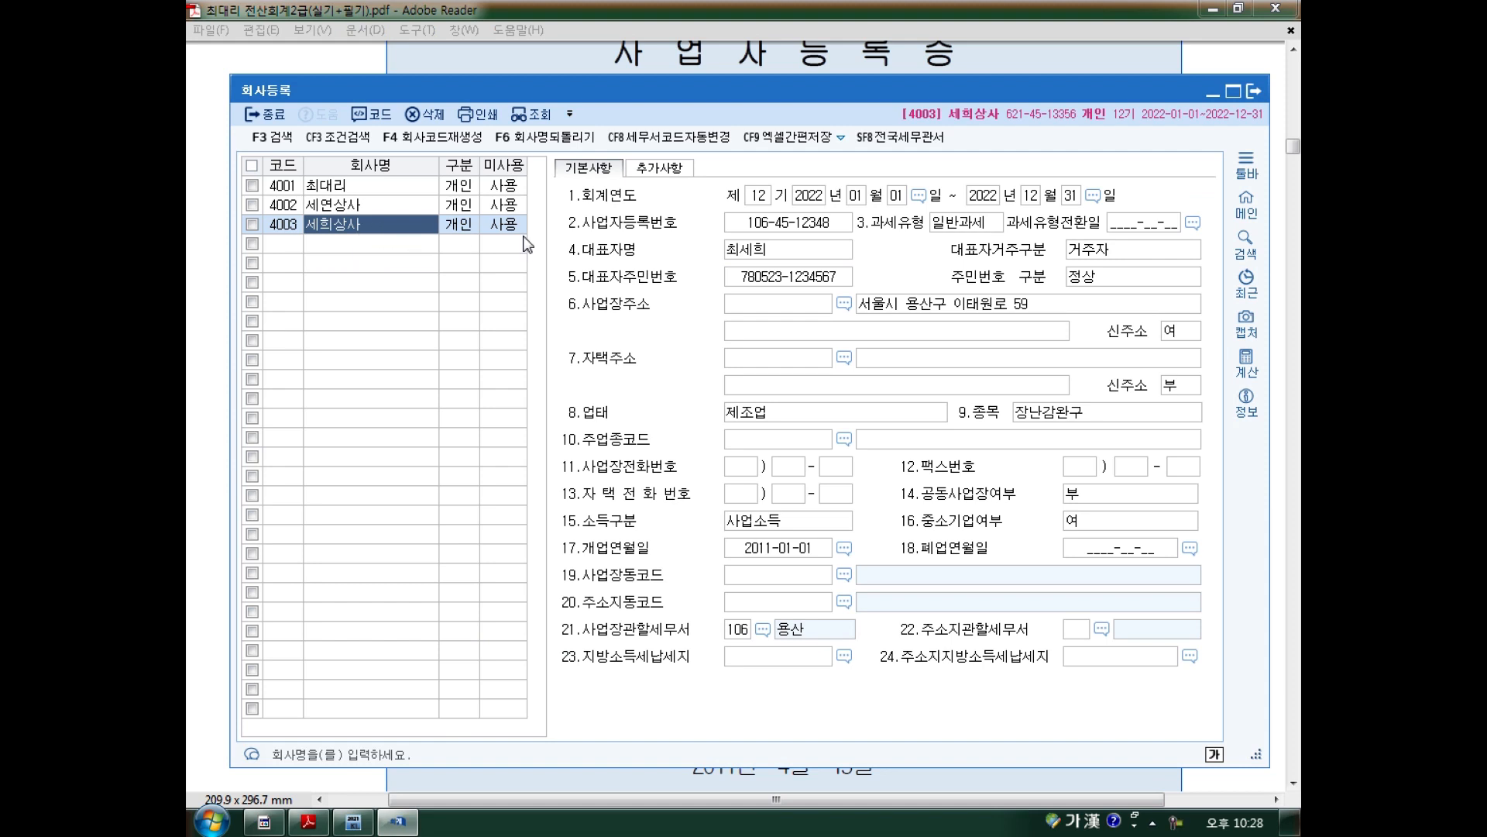
left_click(759, 247)
left_click(308, 821)
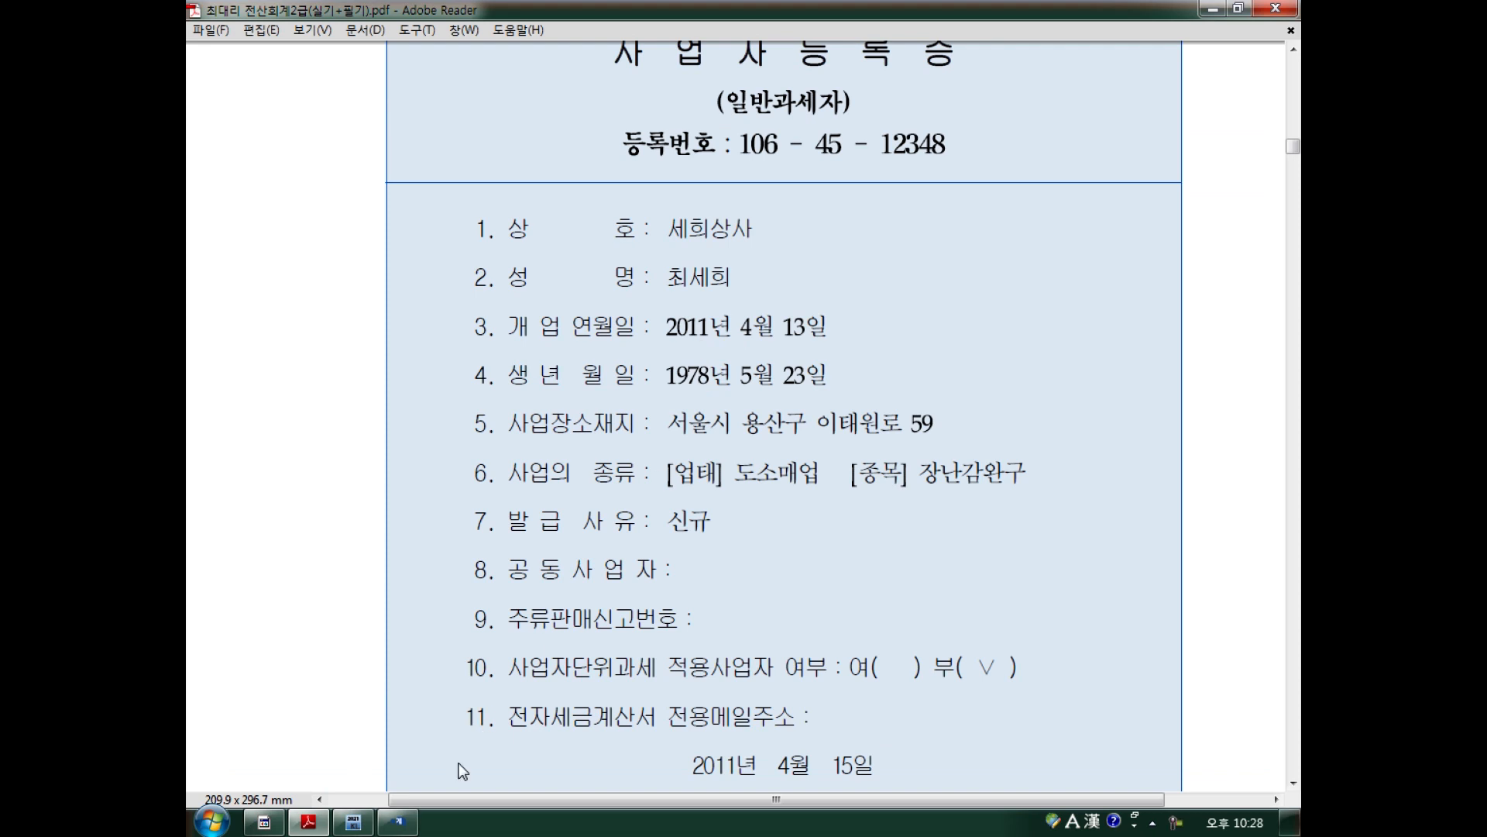
left_click(398, 821)
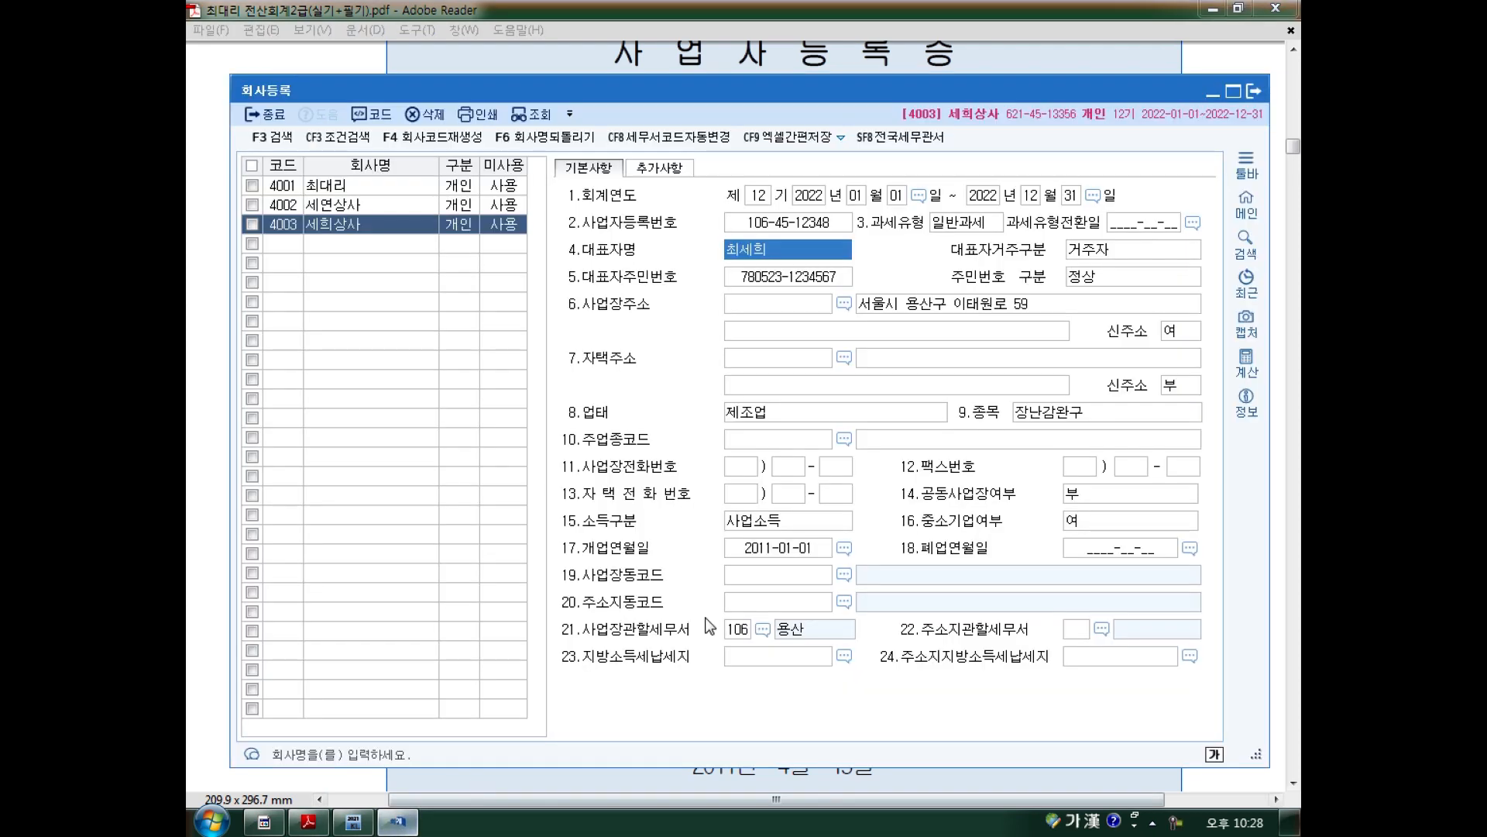
left_click(767, 555)
type("2")
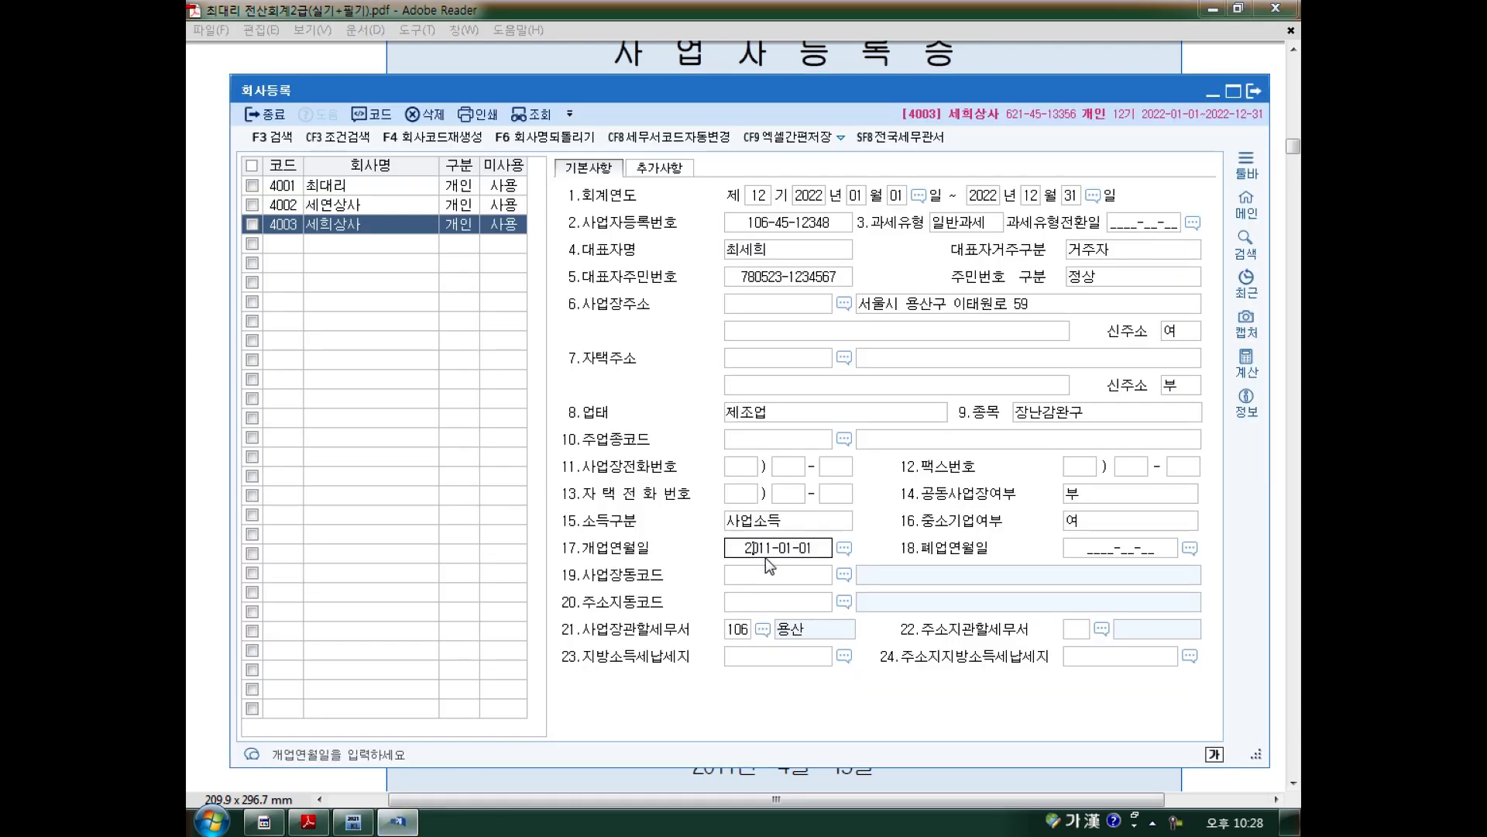
type("011-04-")
type("13")
key("Return")
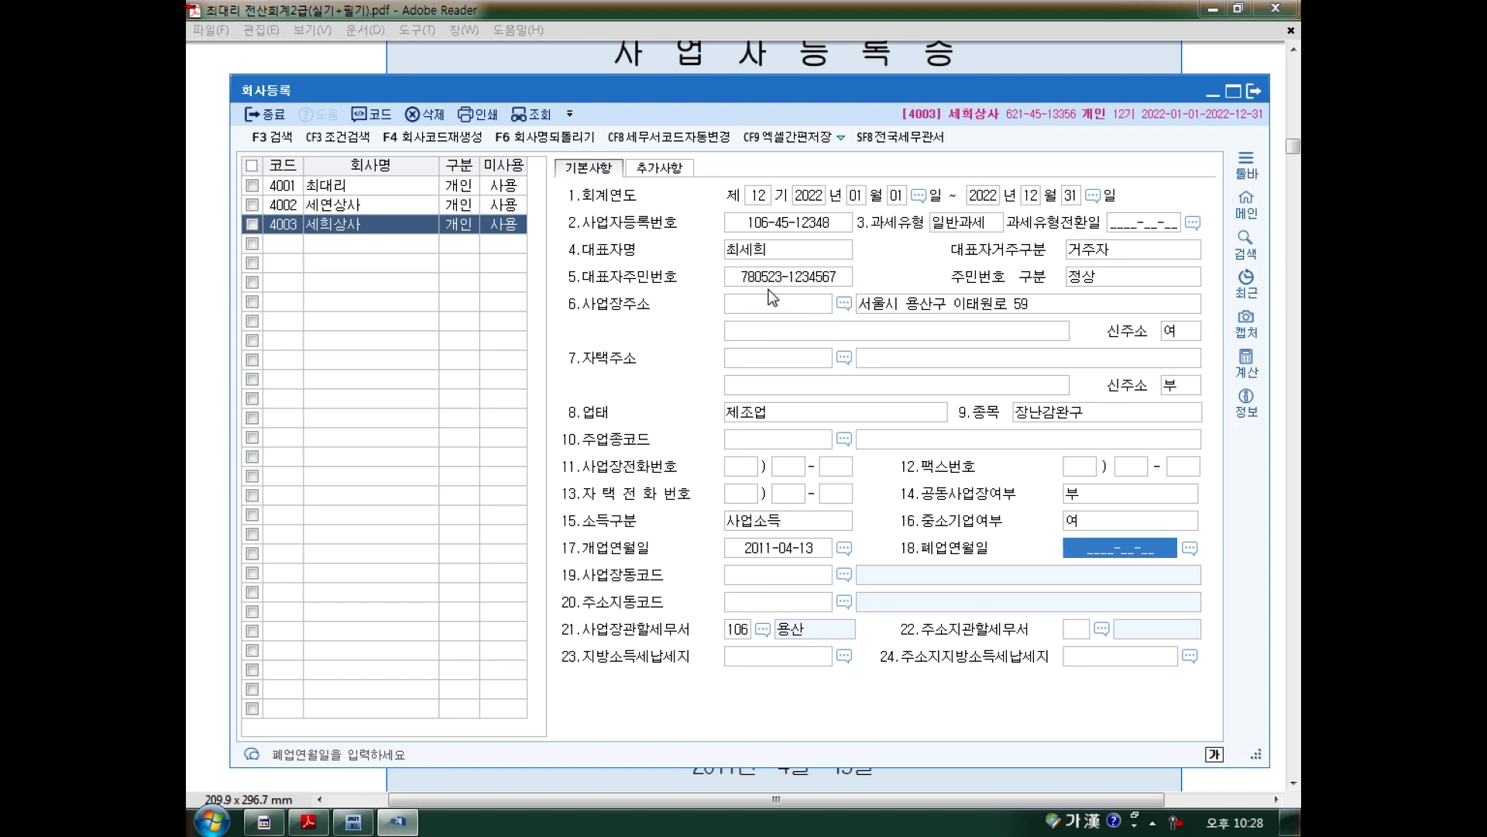
Compare the business address field with the address on the certificate.
left_click(226, 313)
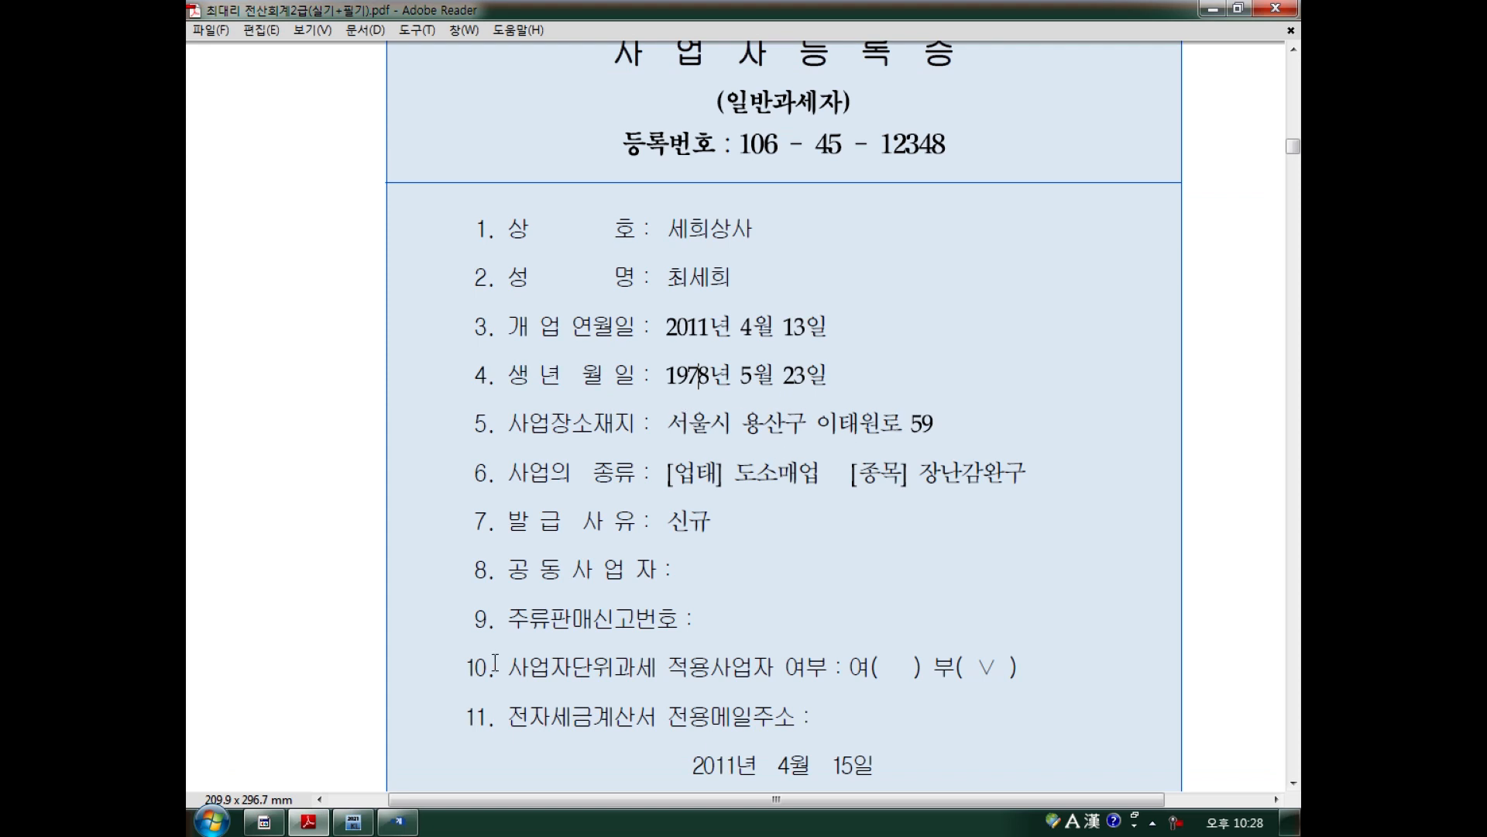
left_click(399, 822)
left_click(928, 311)
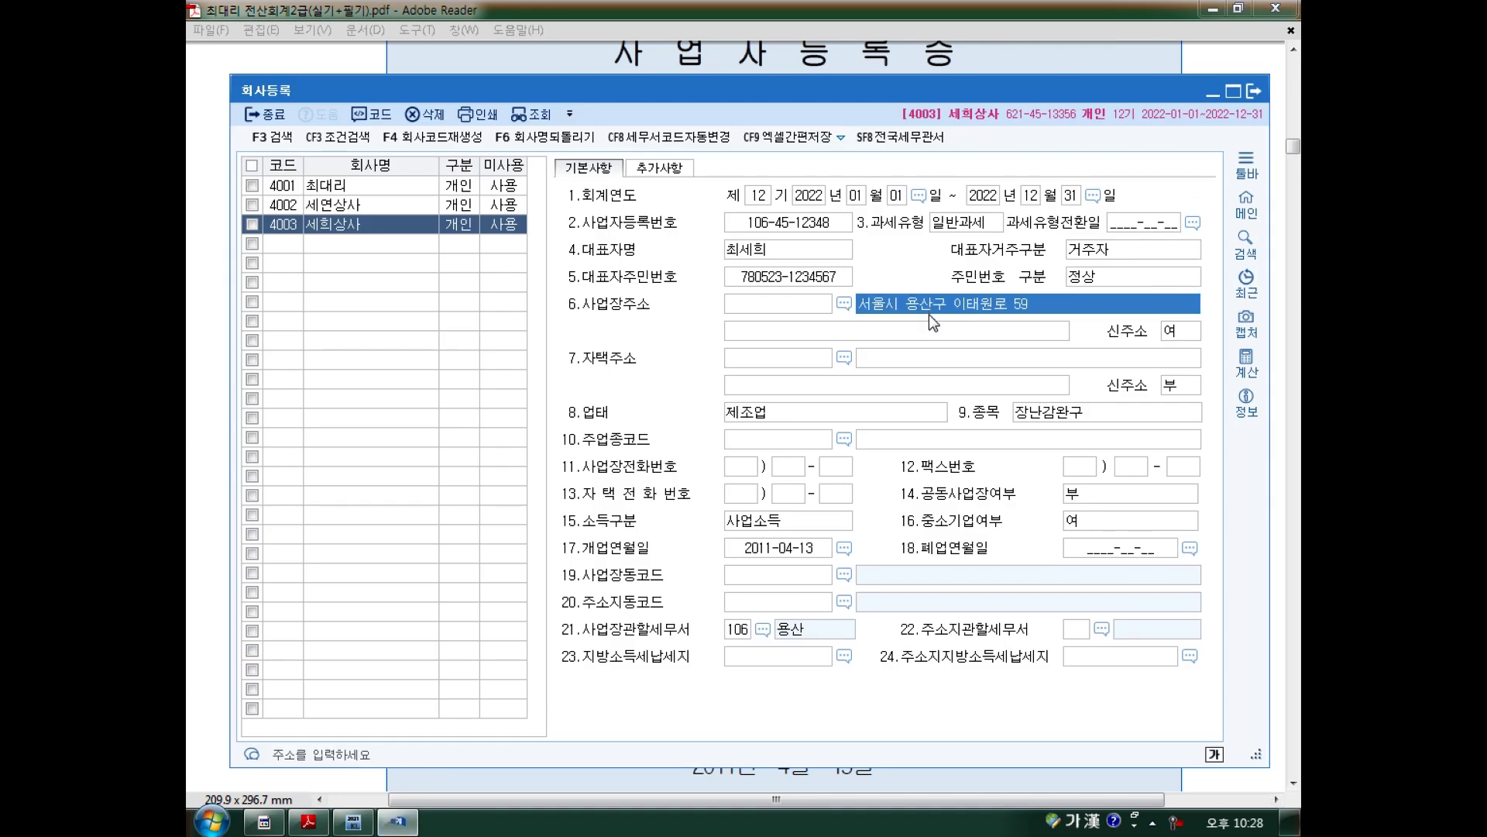
left_click(783, 303)
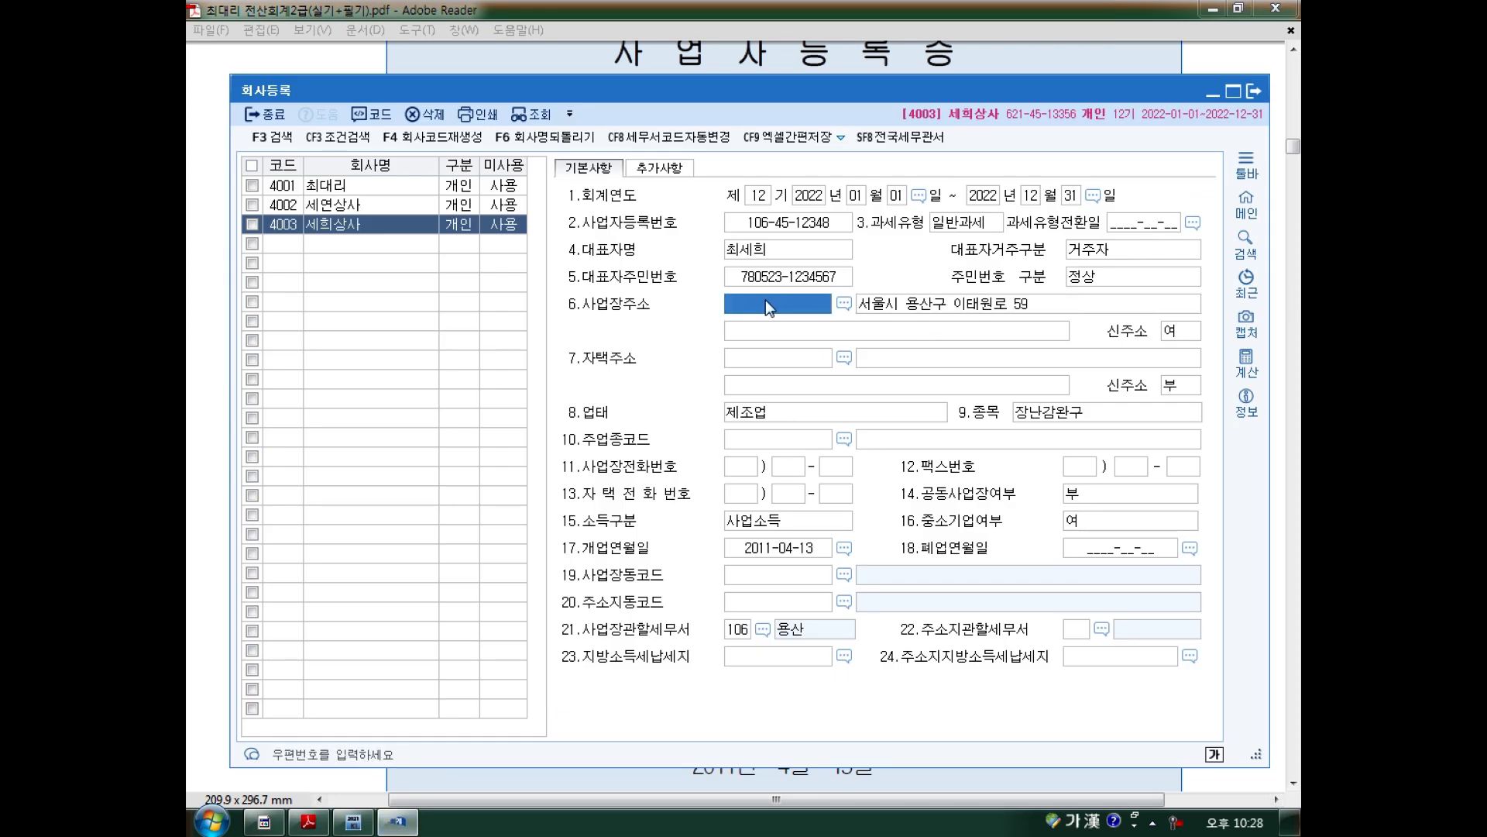
left_click(219, 268)
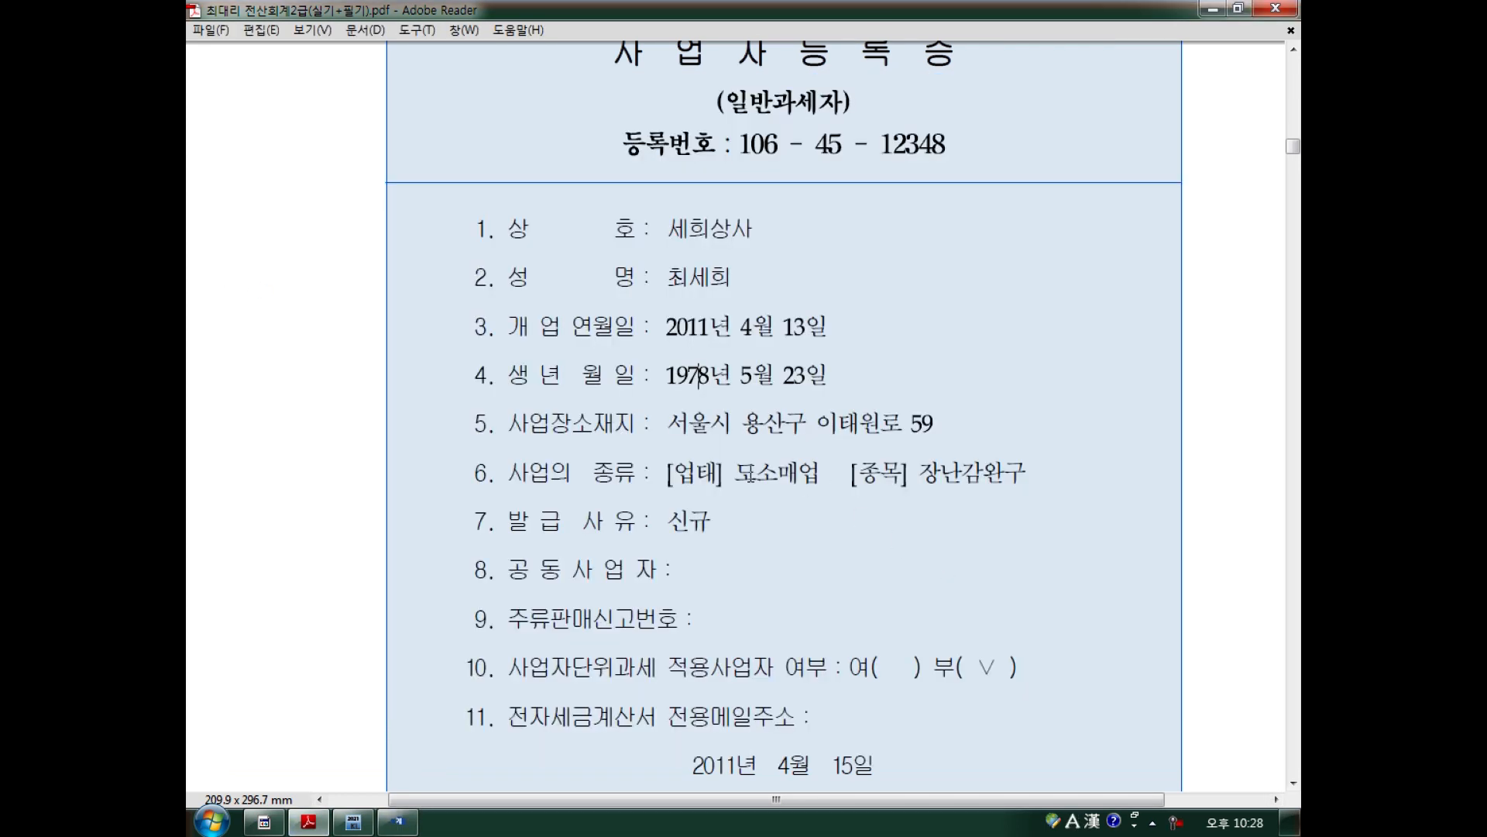
Replace business type 제조업 with 도소매업 and bring the certificate back up.
left_click(399, 821)
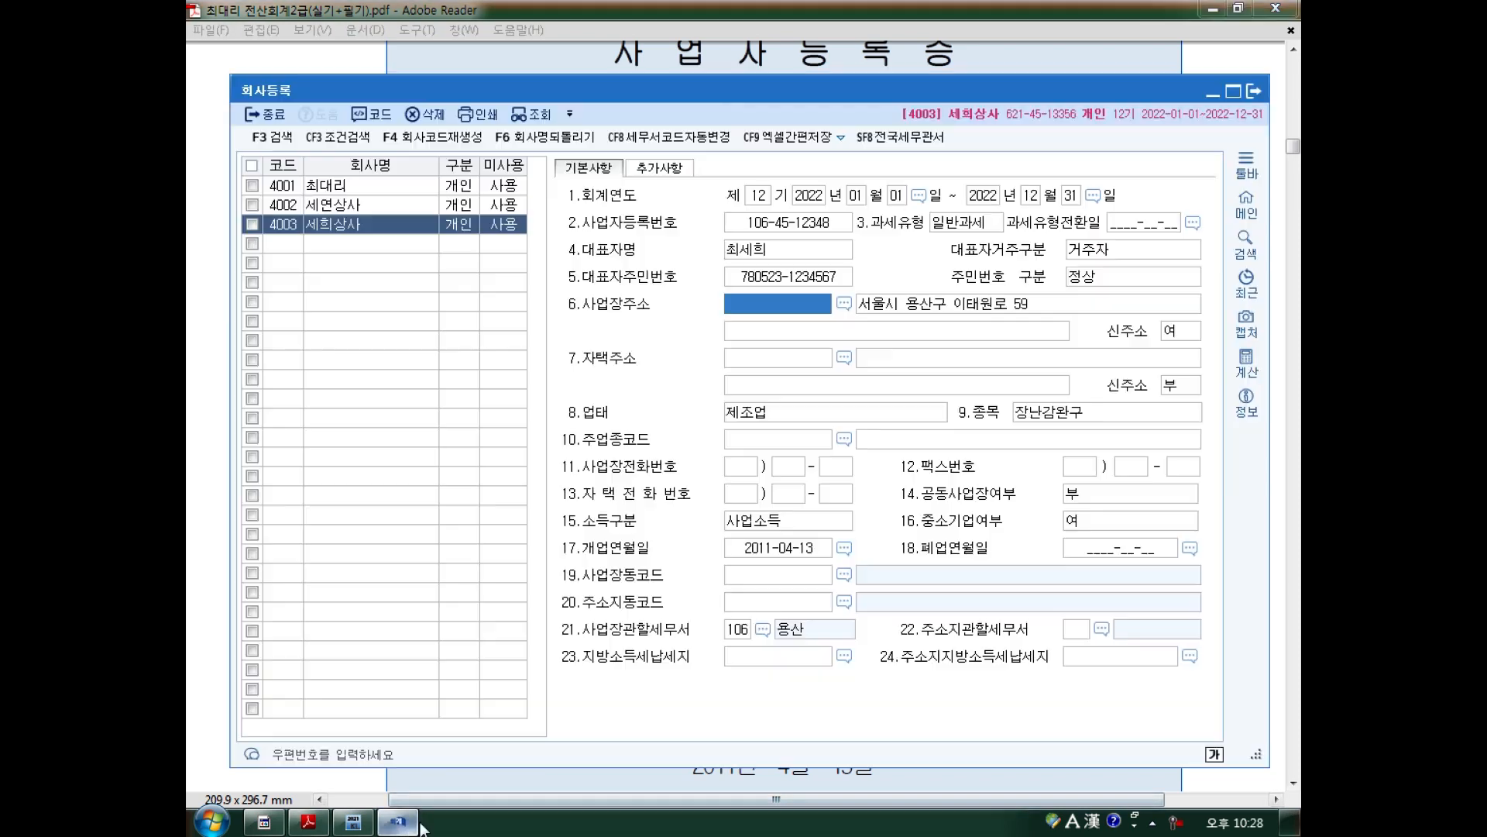
left_click(776, 415)
left_click(1087, 416)
left_click(776, 416)
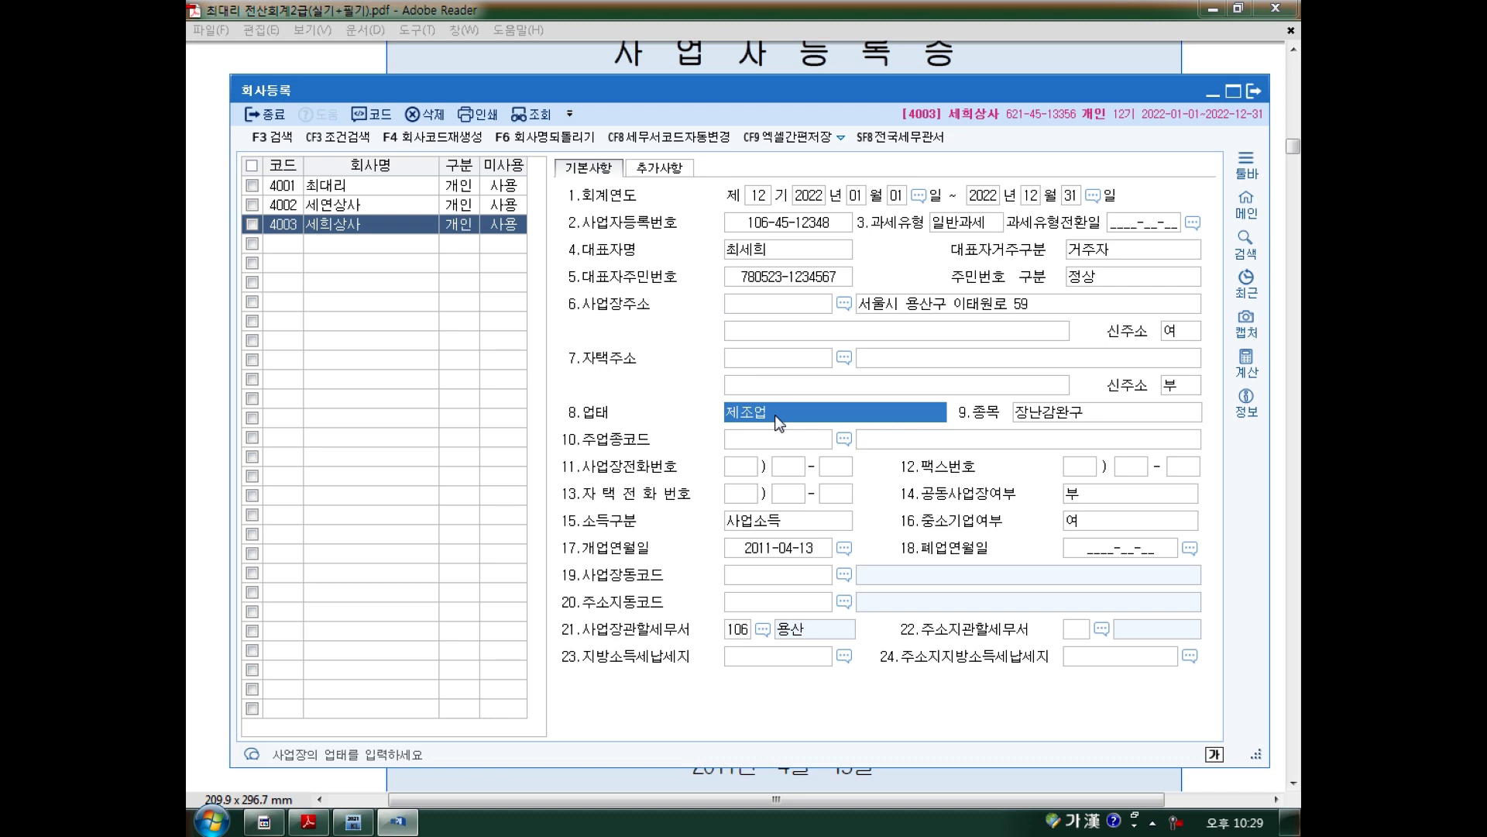
type("도")
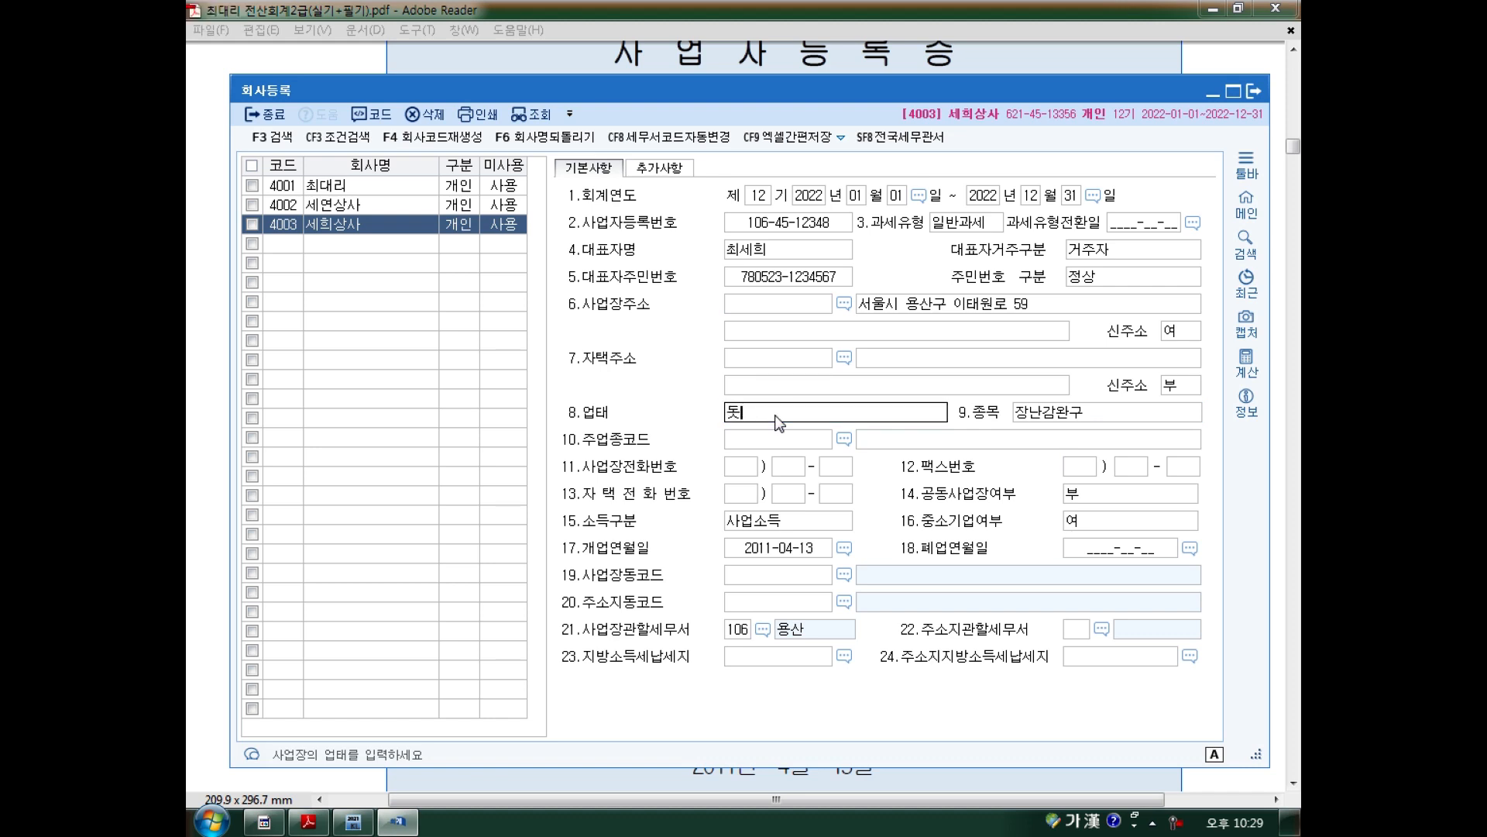
type("소매업")
key("Return")
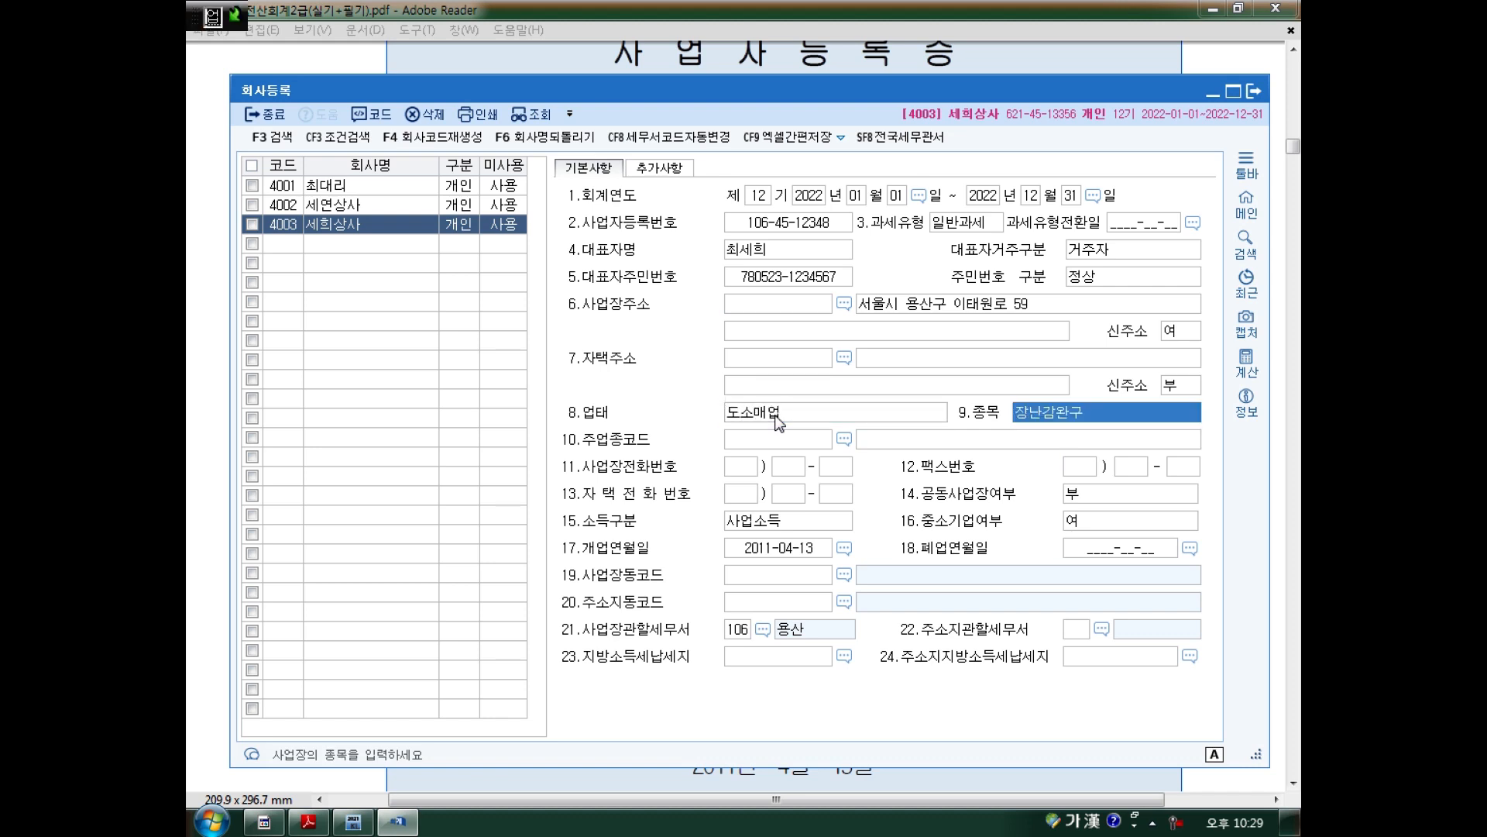
left_click(192, 380)
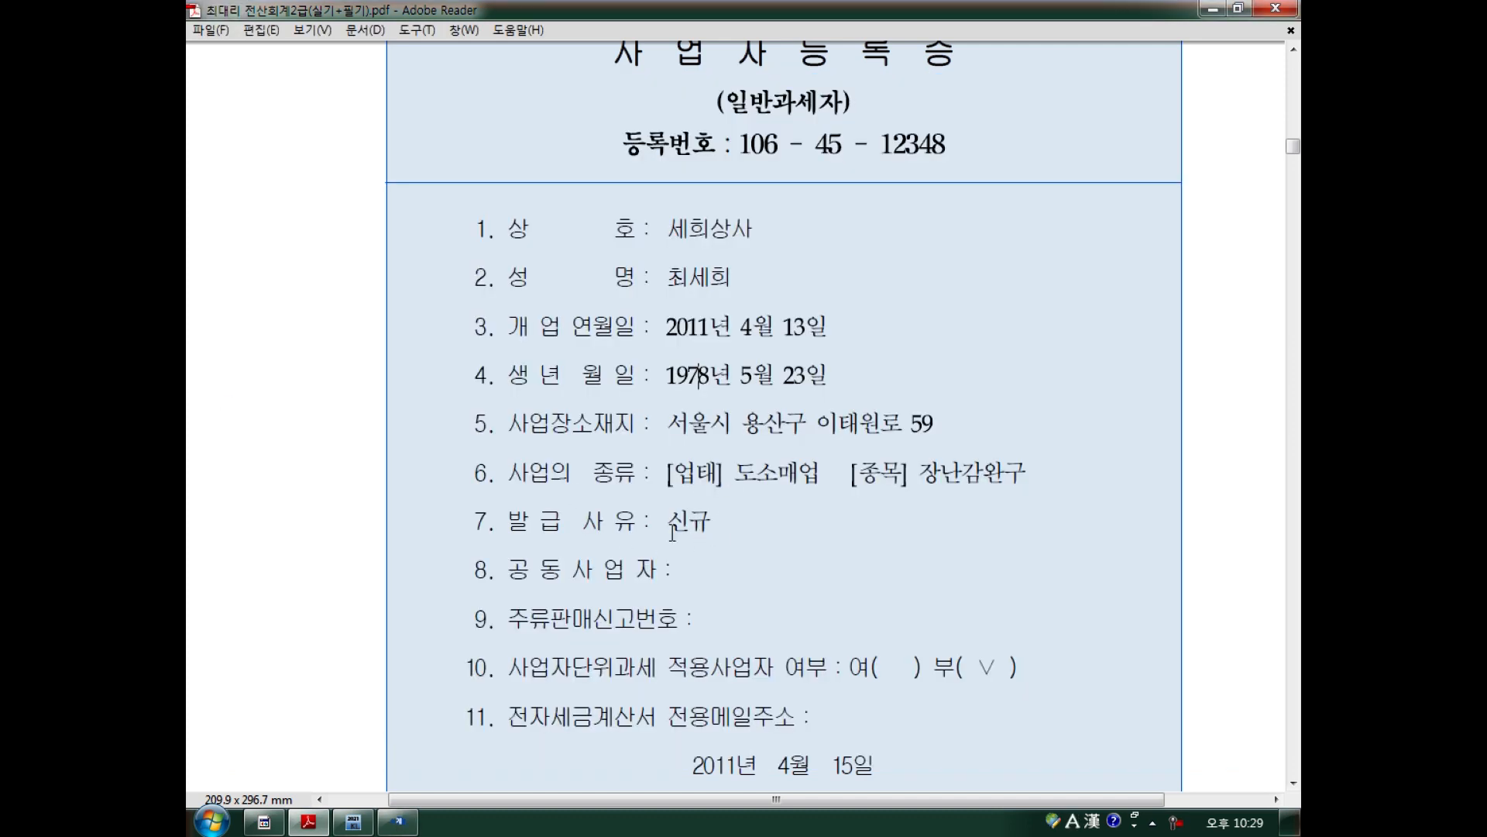
scroll(700, 537, "down", 1)
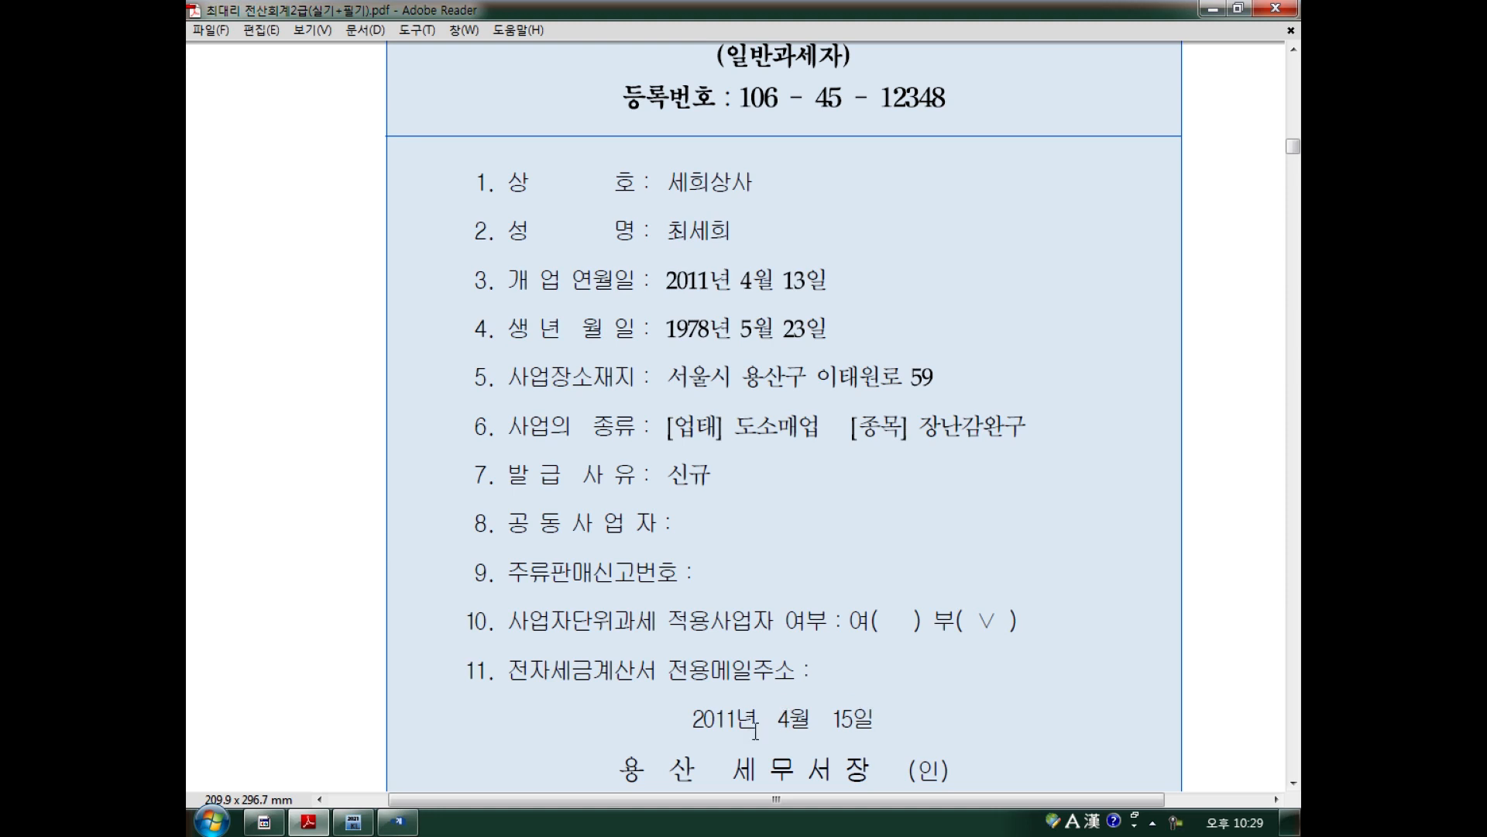
left_click(397, 822)
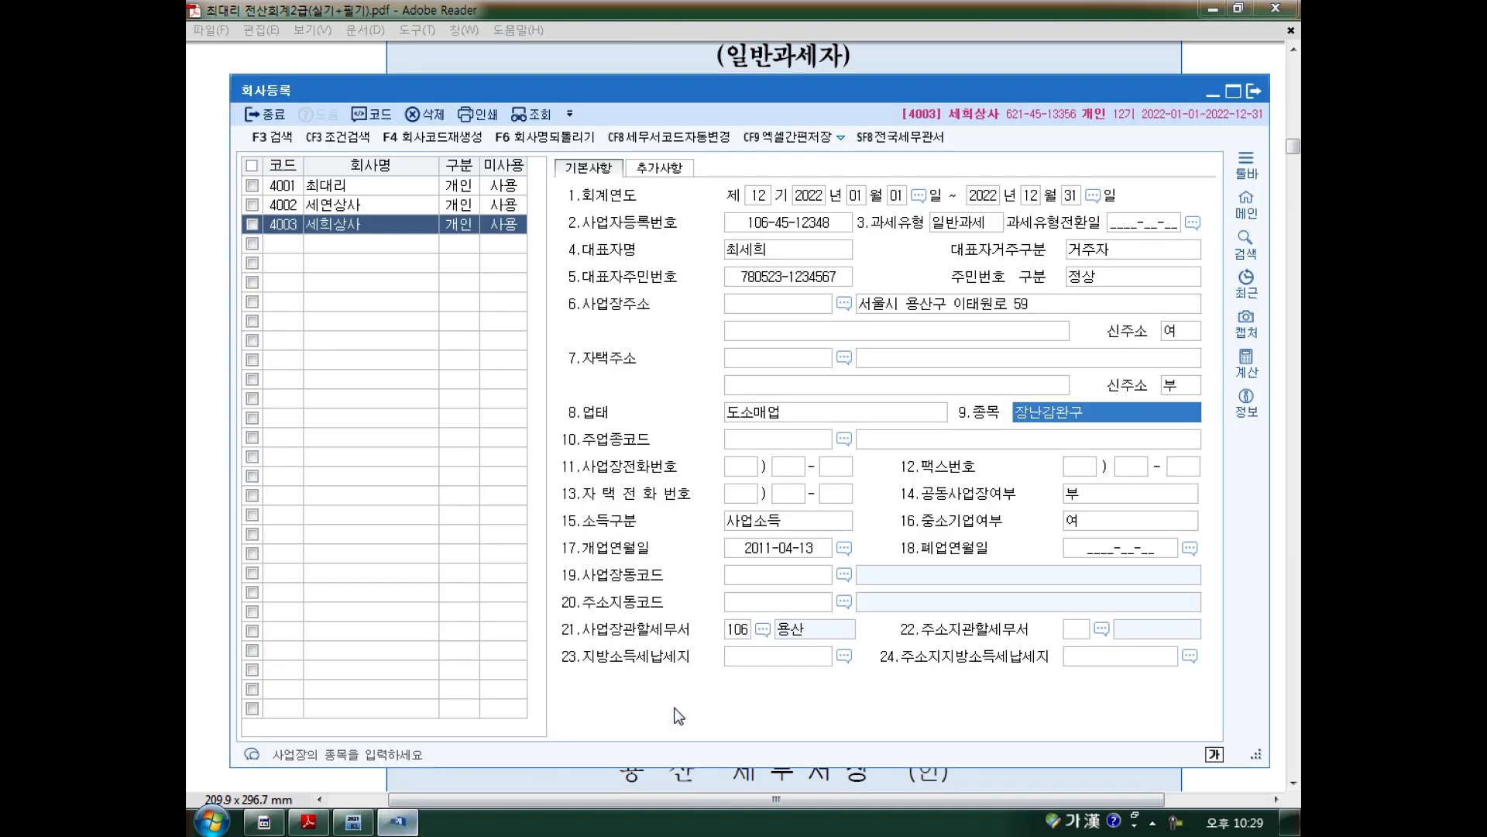
left_click(742, 635)
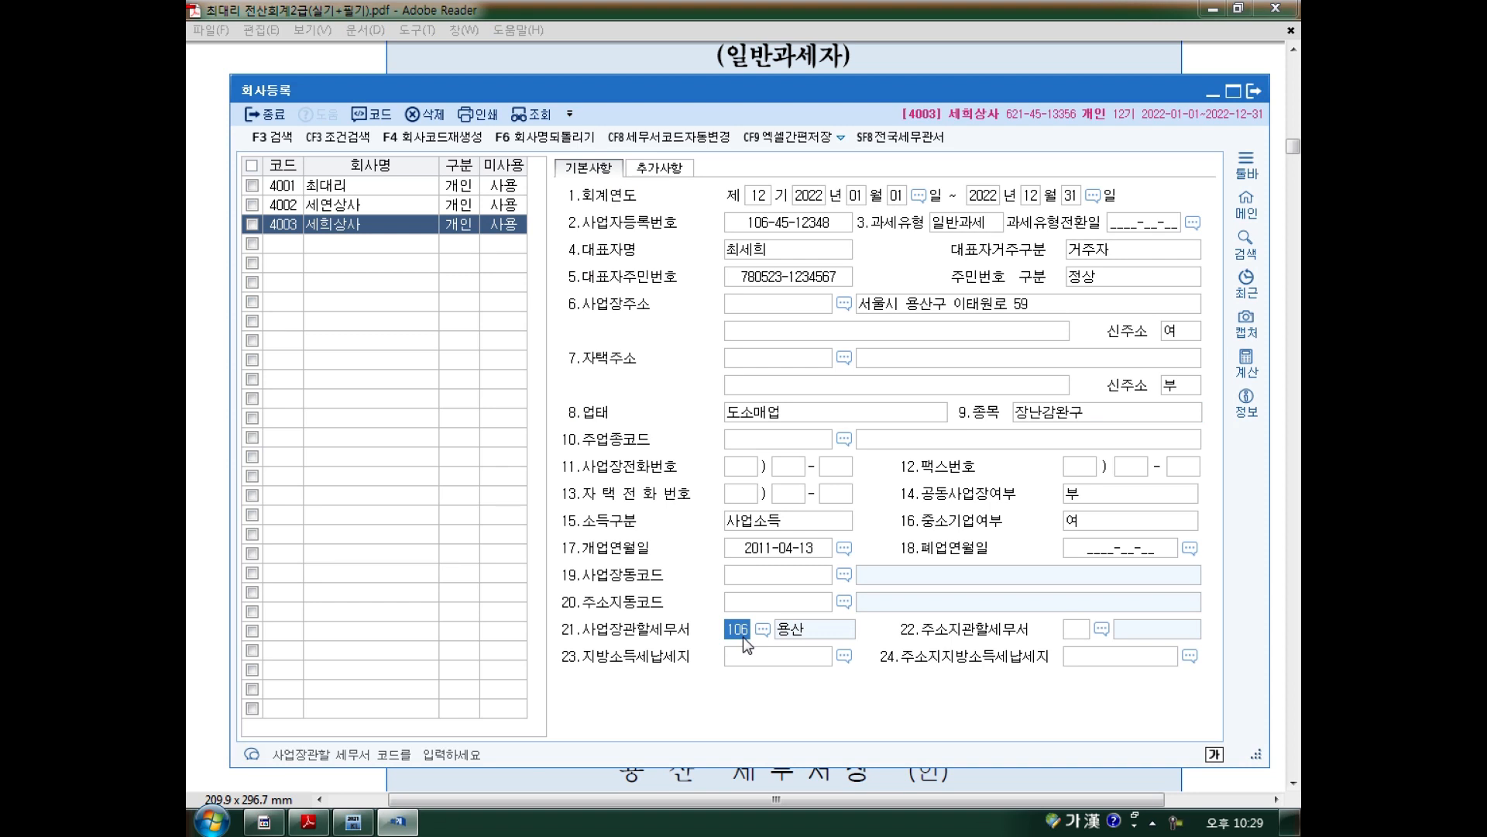
left_click(308, 821)
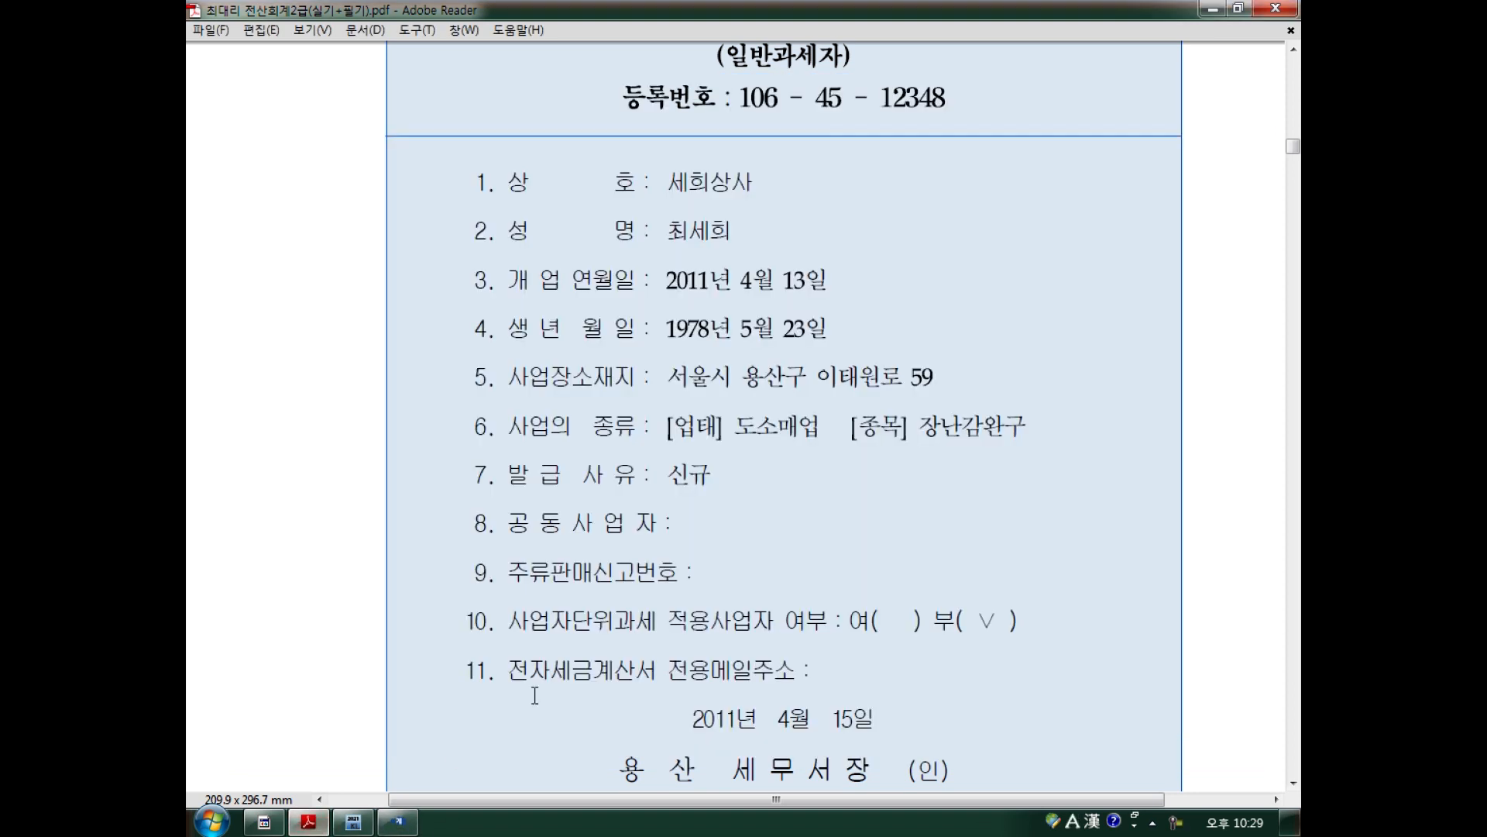
Scroll to the 해설 2 notes and pen-mark the [회사등록] menu reference.
scroll(534, 694, "down", 5)
scroll(534, 695, "down", 15)
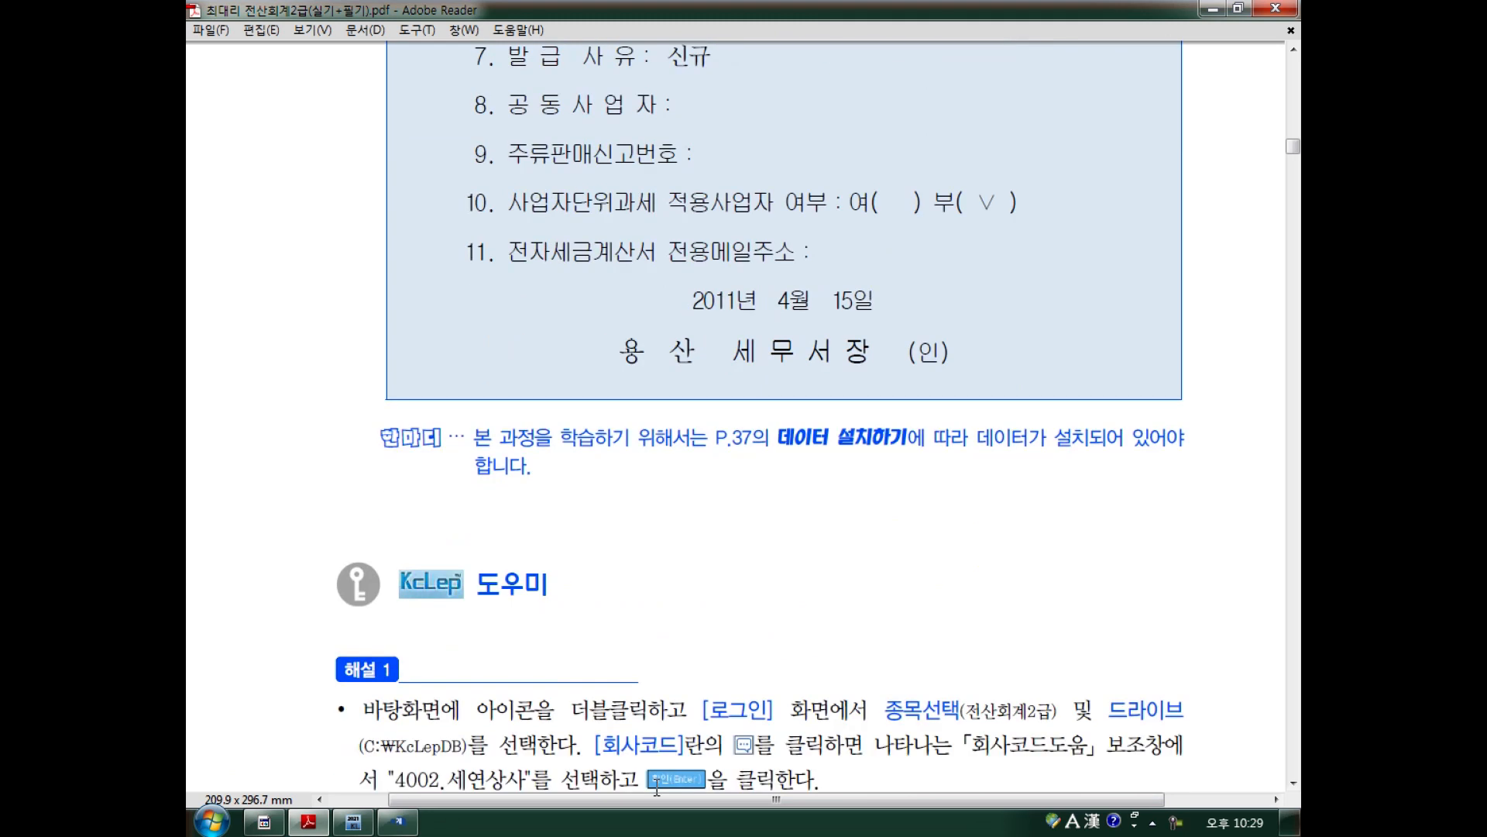
scroll(732, 431, "down", 15)
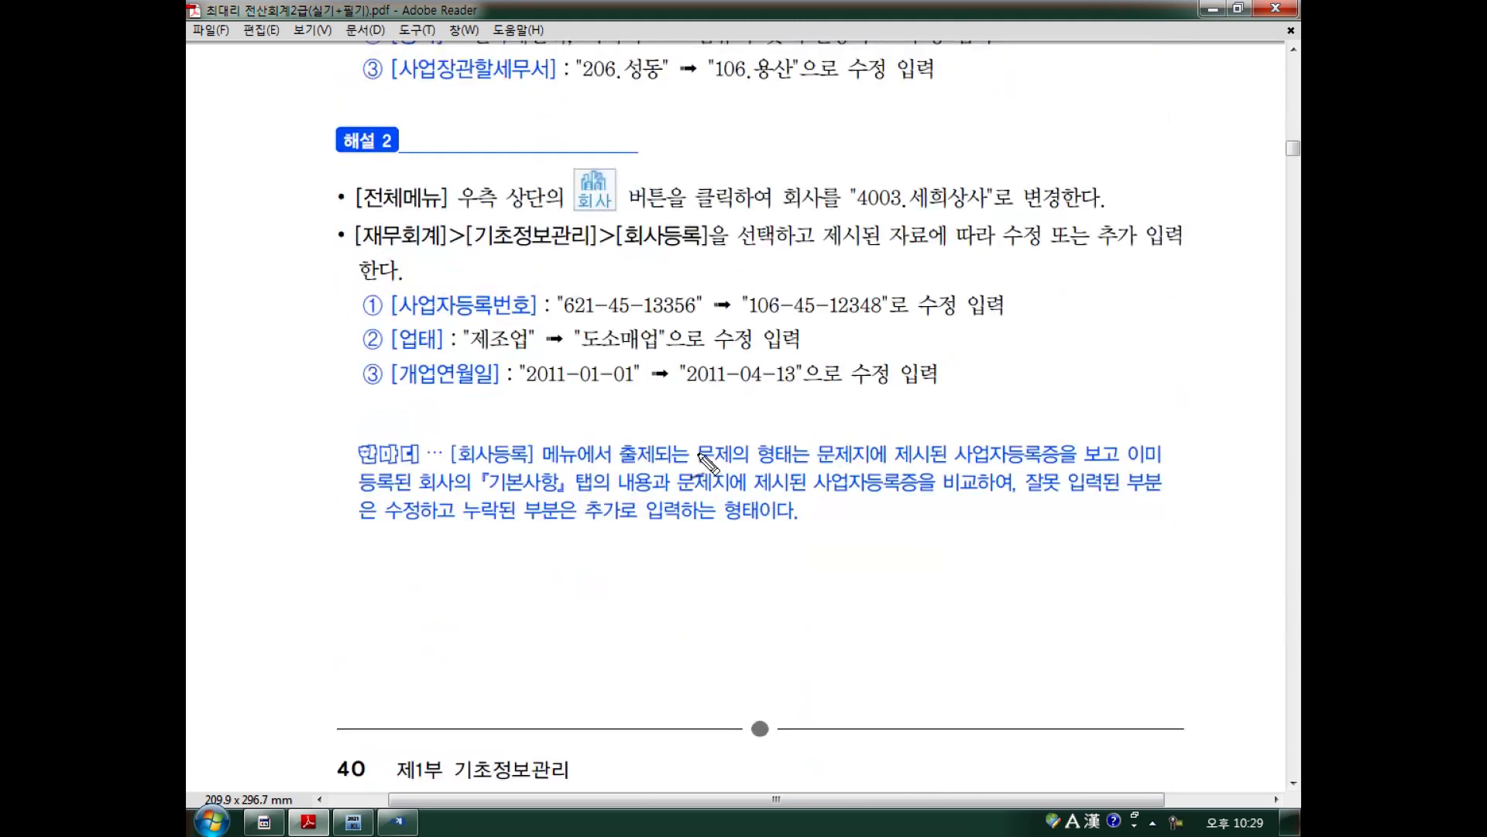
mouse_move(467, 468)
left_mouse_down()
mouse_move(565, 462)
mouse_move(559, 435)
left_mouse_up()
left_click_drag(631, 466, 807, 463)
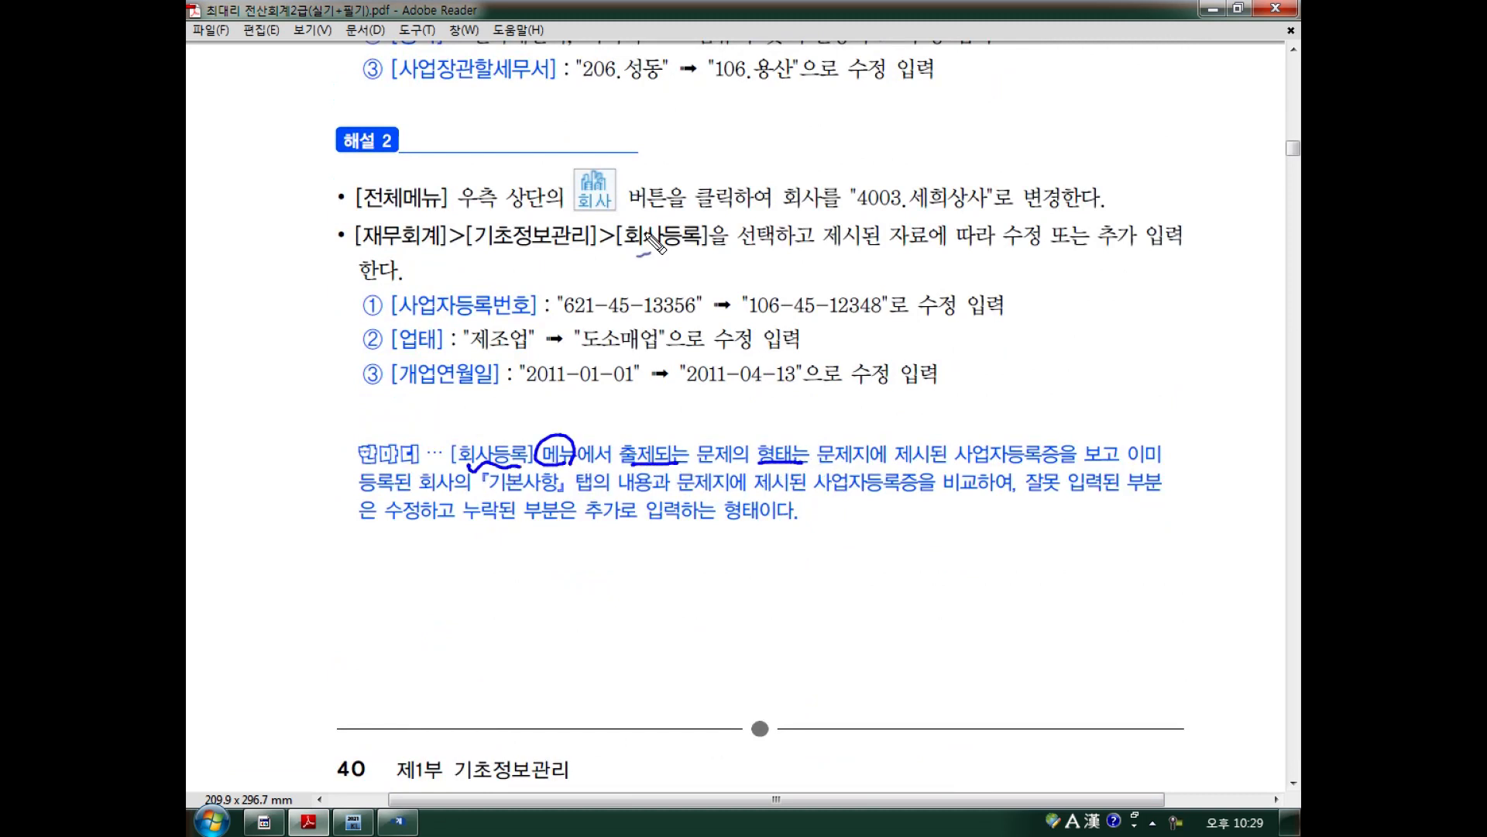
key("Escape")
Underline the correction items 사업장주소, 종목, 사업자등록번호, 업태, 개업연월일, then clear the ink.
scroll(784, 418, "up", 3)
key("ctrl+2")
left_click_drag(386, 150, 478, 145)
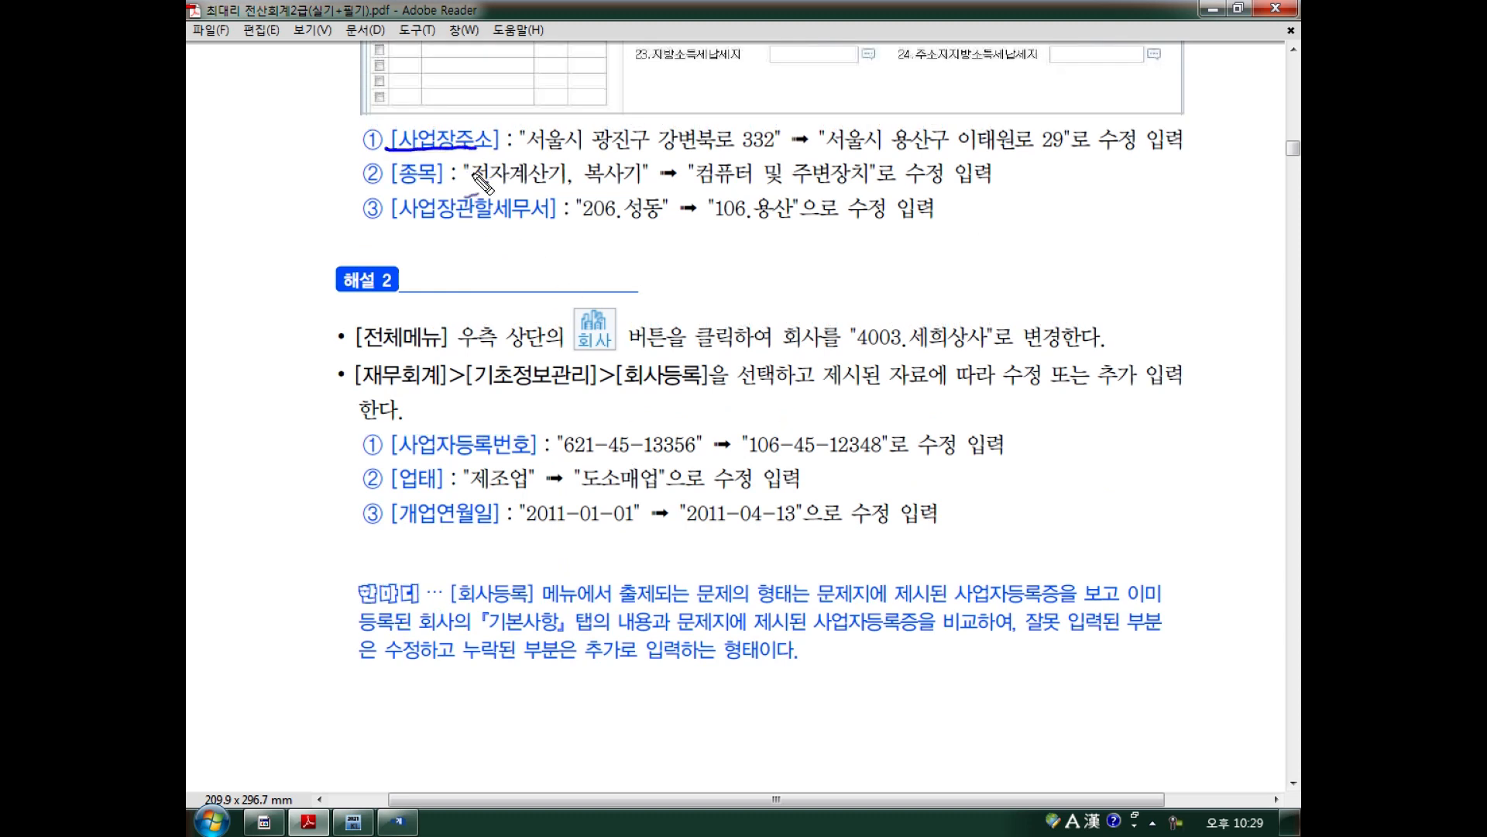
mouse_move(393, 184)
left_mouse_down()
mouse_move(443, 187)
mouse_move(474, 228)
mouse_move(546, 226)
left_mouse_up()
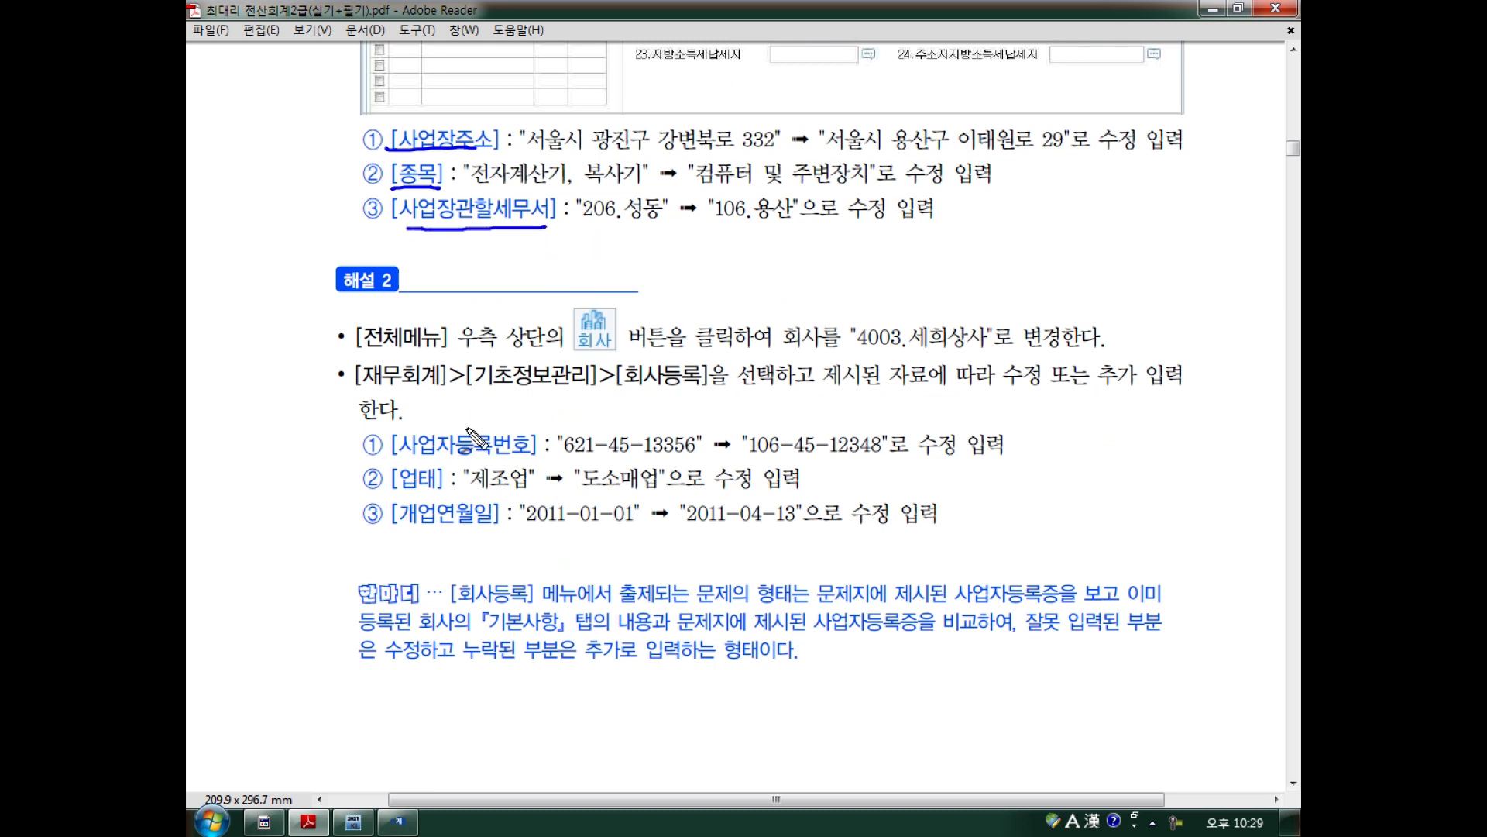
left_click_drag(405, 457, 534, 454)
mouse_move(399, 491)
left_mouse_down()
mouse_move(444, 492)
mouse_move(503, 531)
left_mouse_up()
left_click_drag(499, 554, 513, 550)
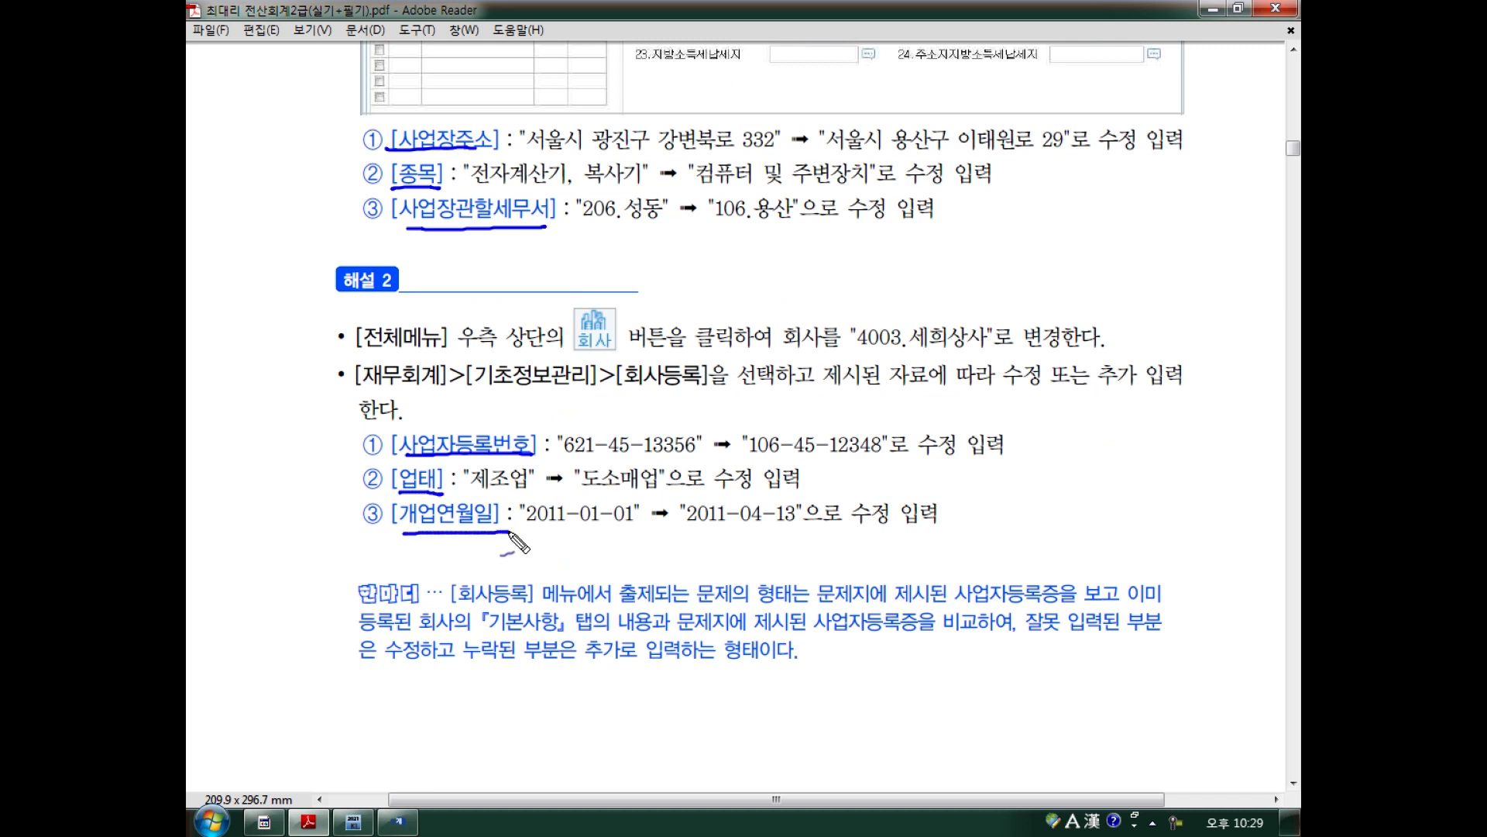
mouse_move(1070, 643)
left_mouse_down()
mouse_move(1110, 631)
mouse_move(1077, 643)
left_mouse_up()
left_click_drag(389, 662, 520, 676)
left_click_drag(629, 666, 744, 669)
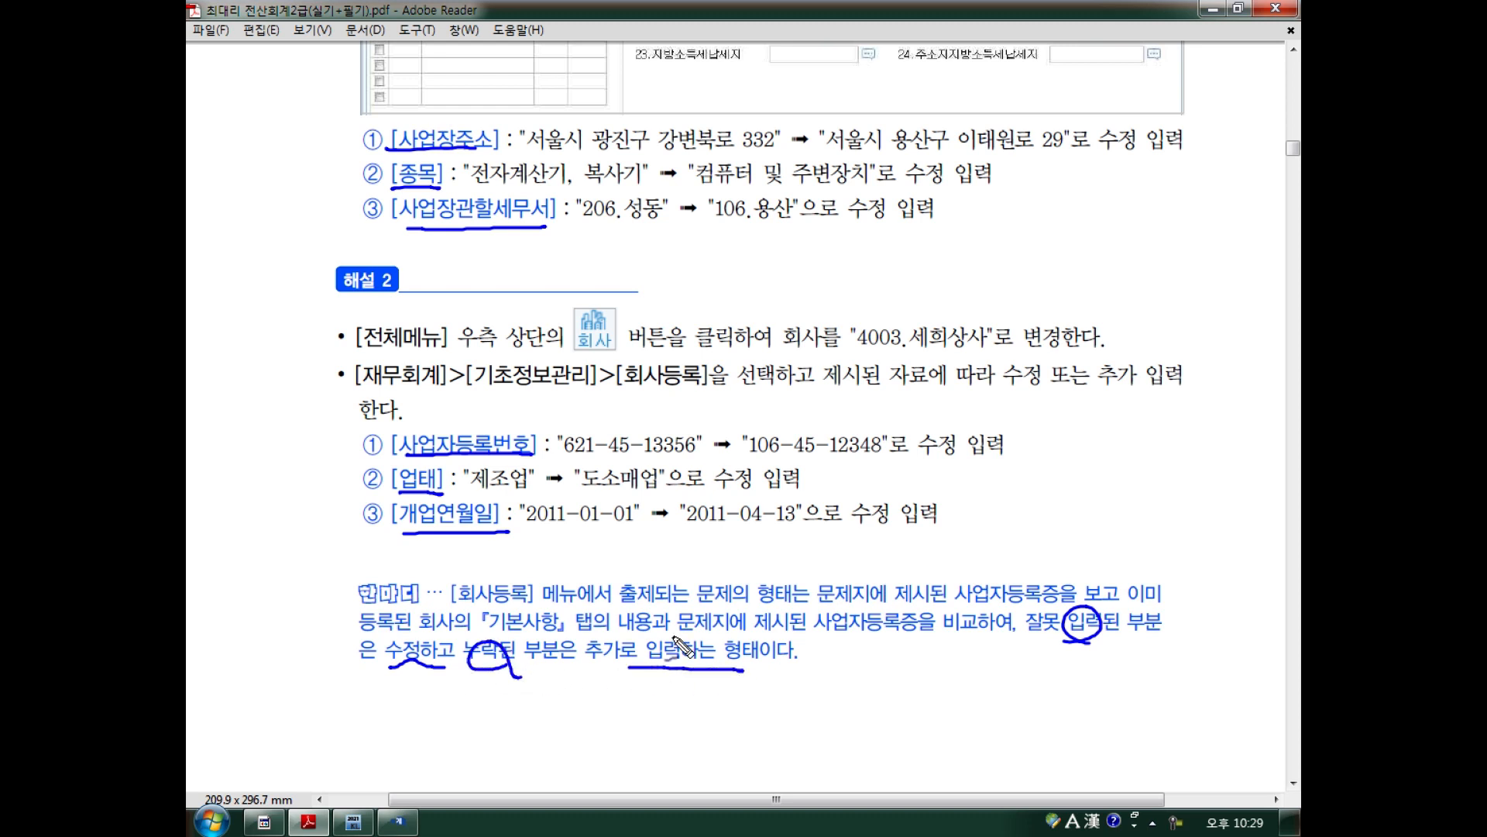
key("Escape")
Return to 회사등록 and display company 4001's basic registration details.
left_click(397, 821)
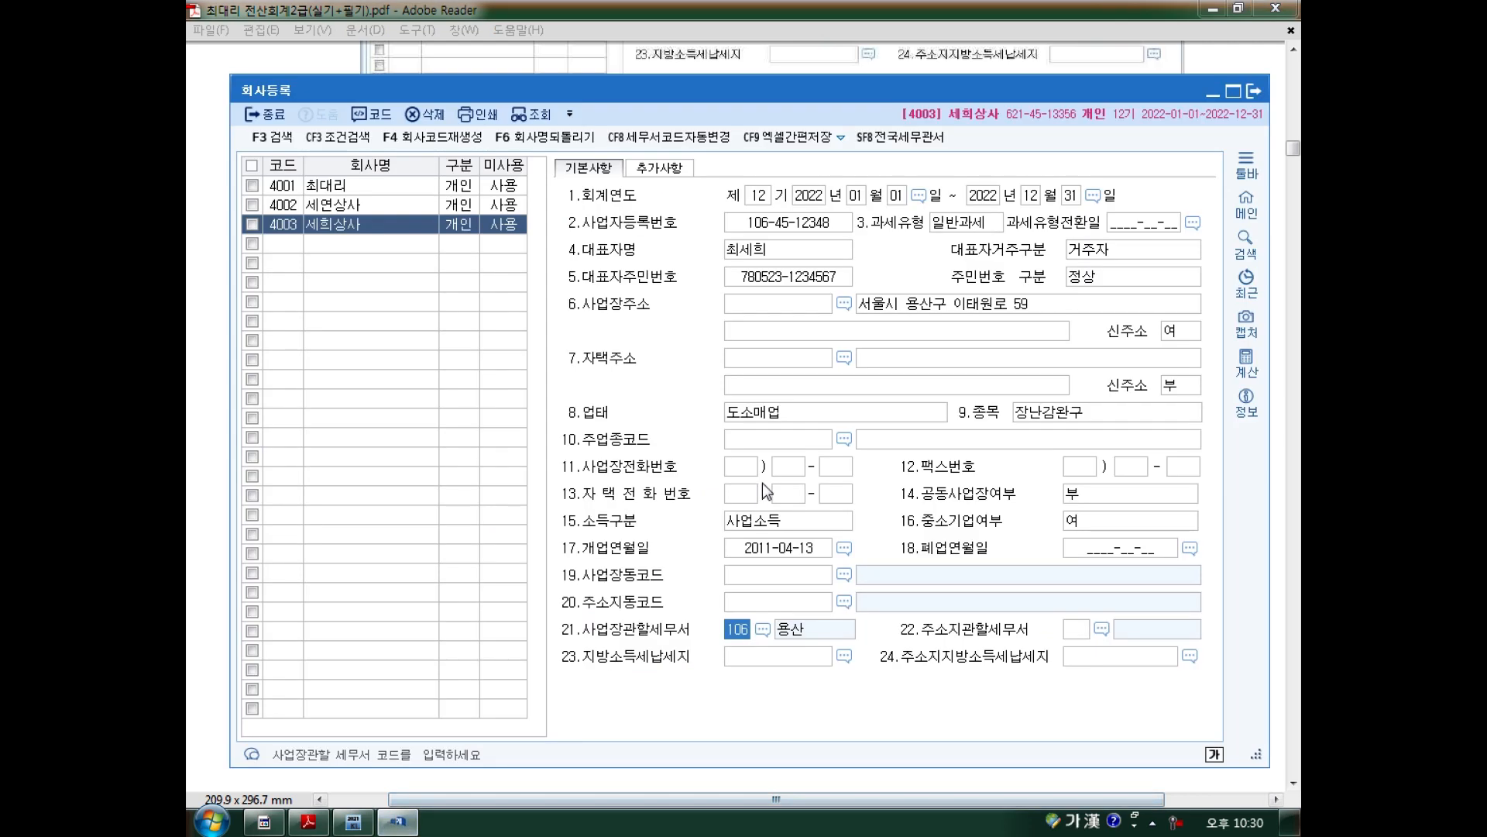
left_click(347, 224)
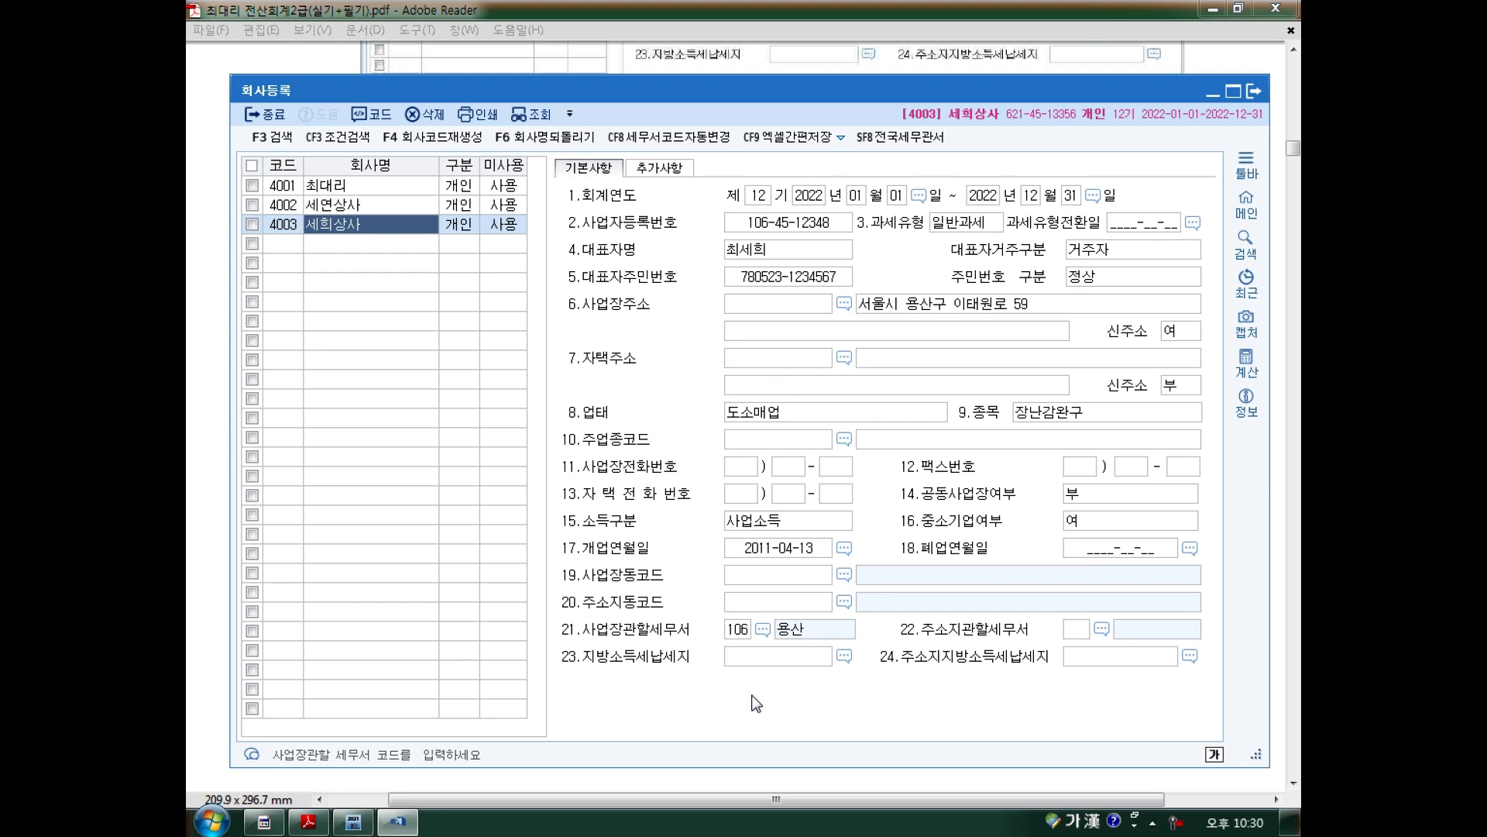
left_click(292, 186)
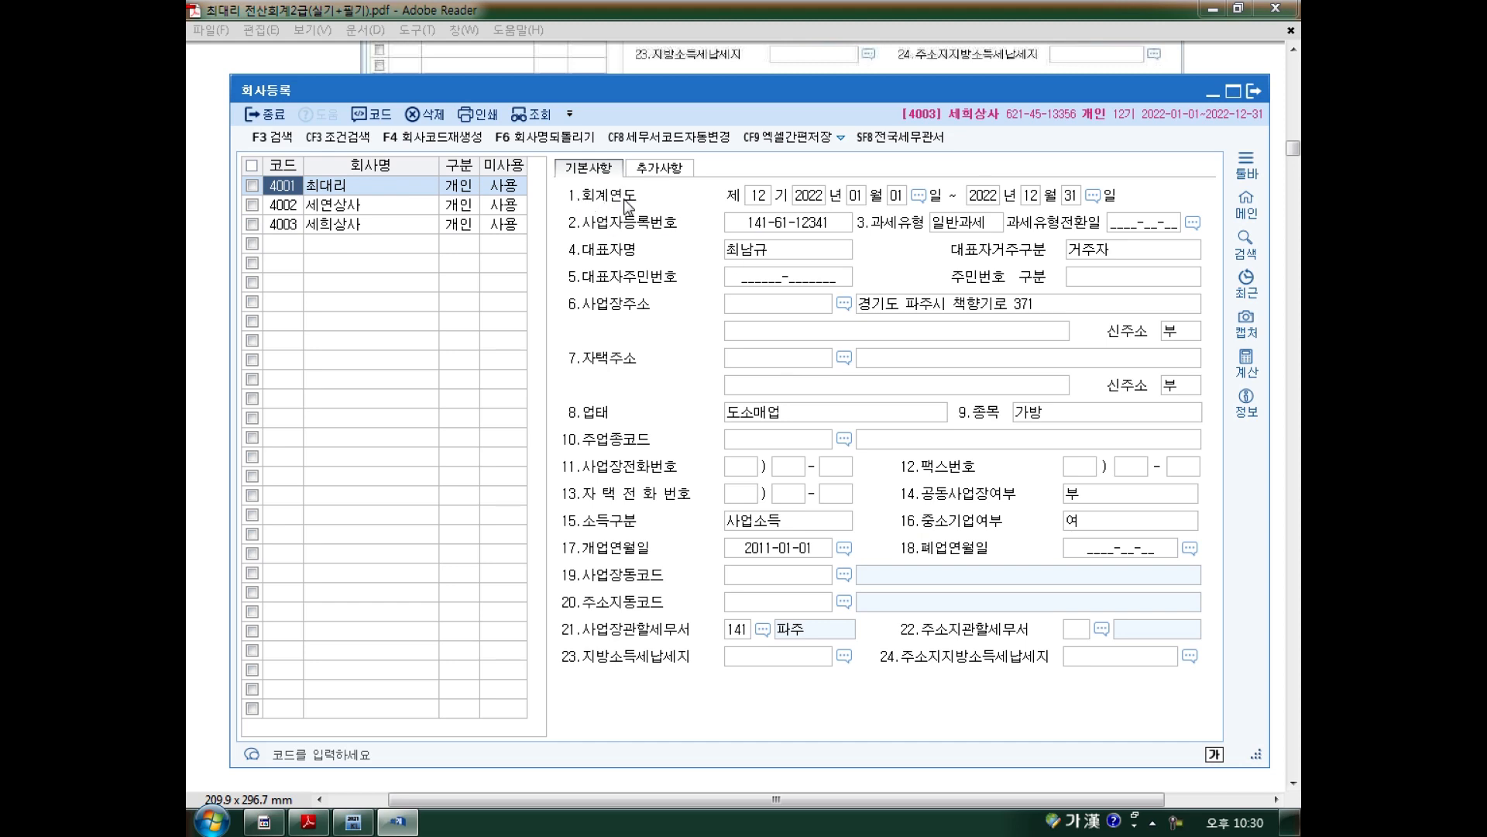
left_click(747, 223)
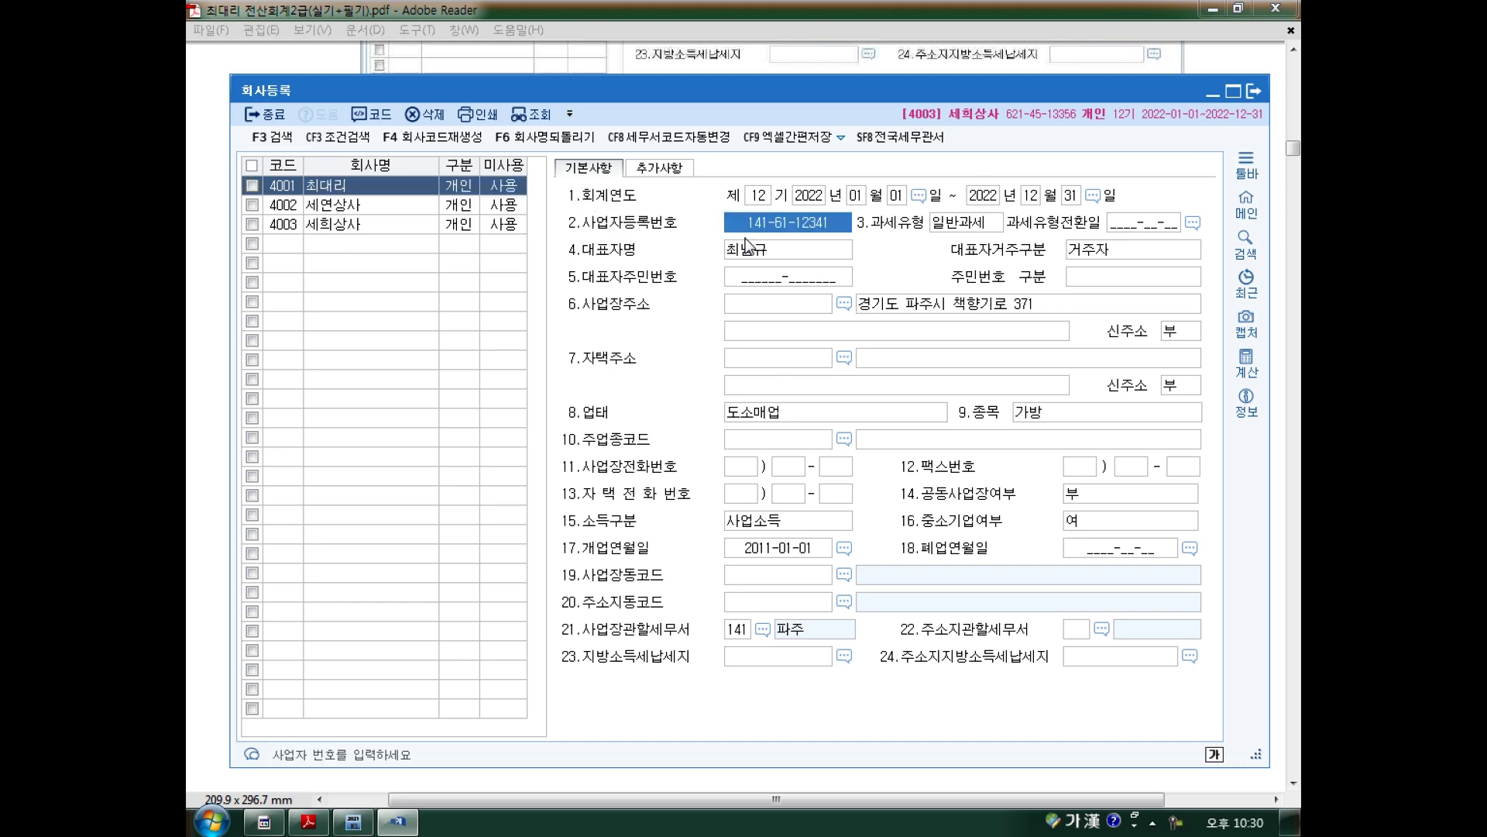
left_click(766, 550)
left_click(742, 630)
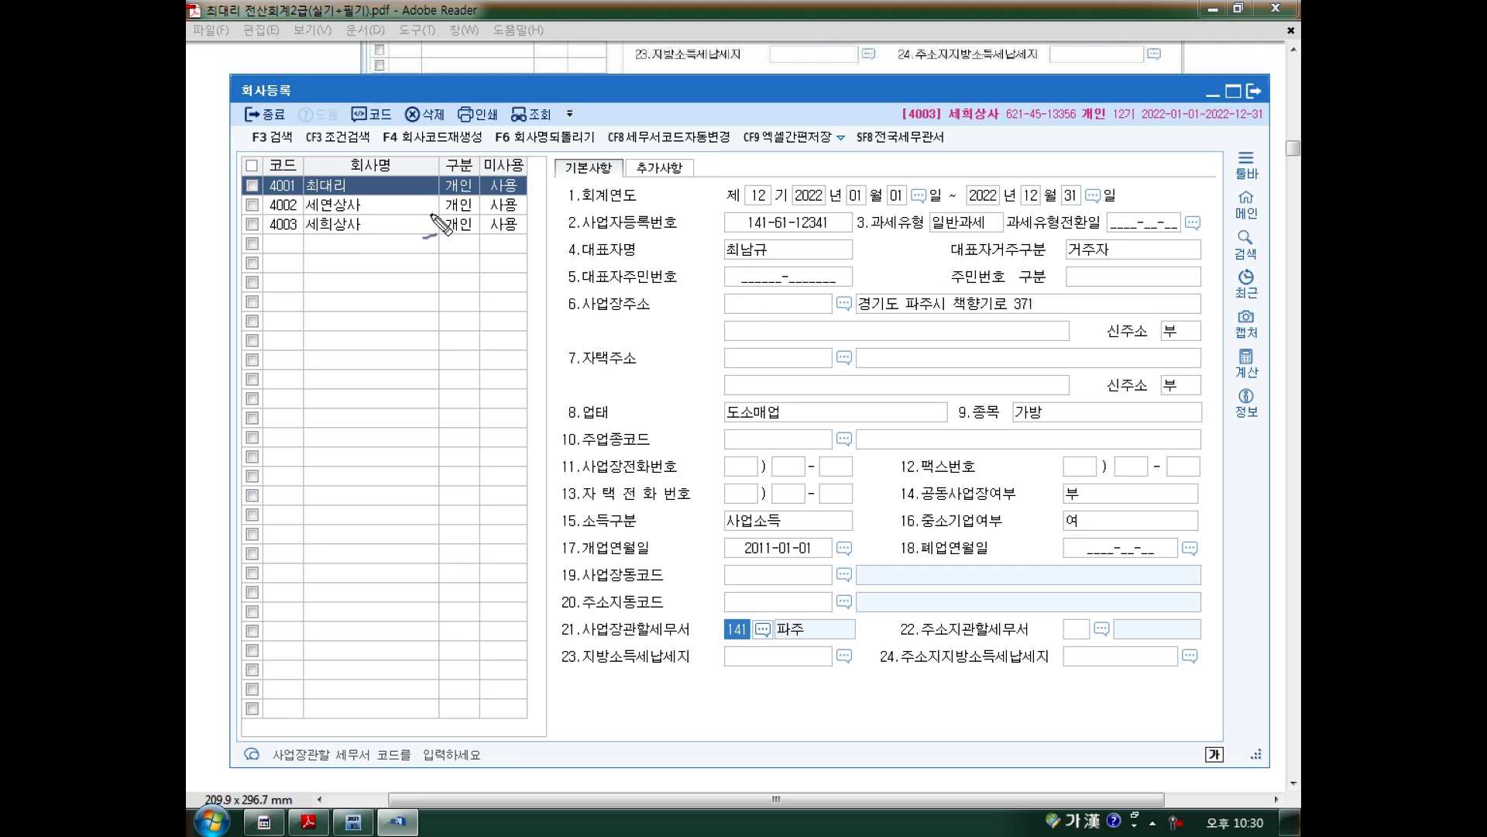
left_click_drag(310, 242, 323, 240)
mouse_move(333, 235)
left_mouse_down()
mouse_move(362, 223)
mouse_move(361, 237)
left_mouse_up()
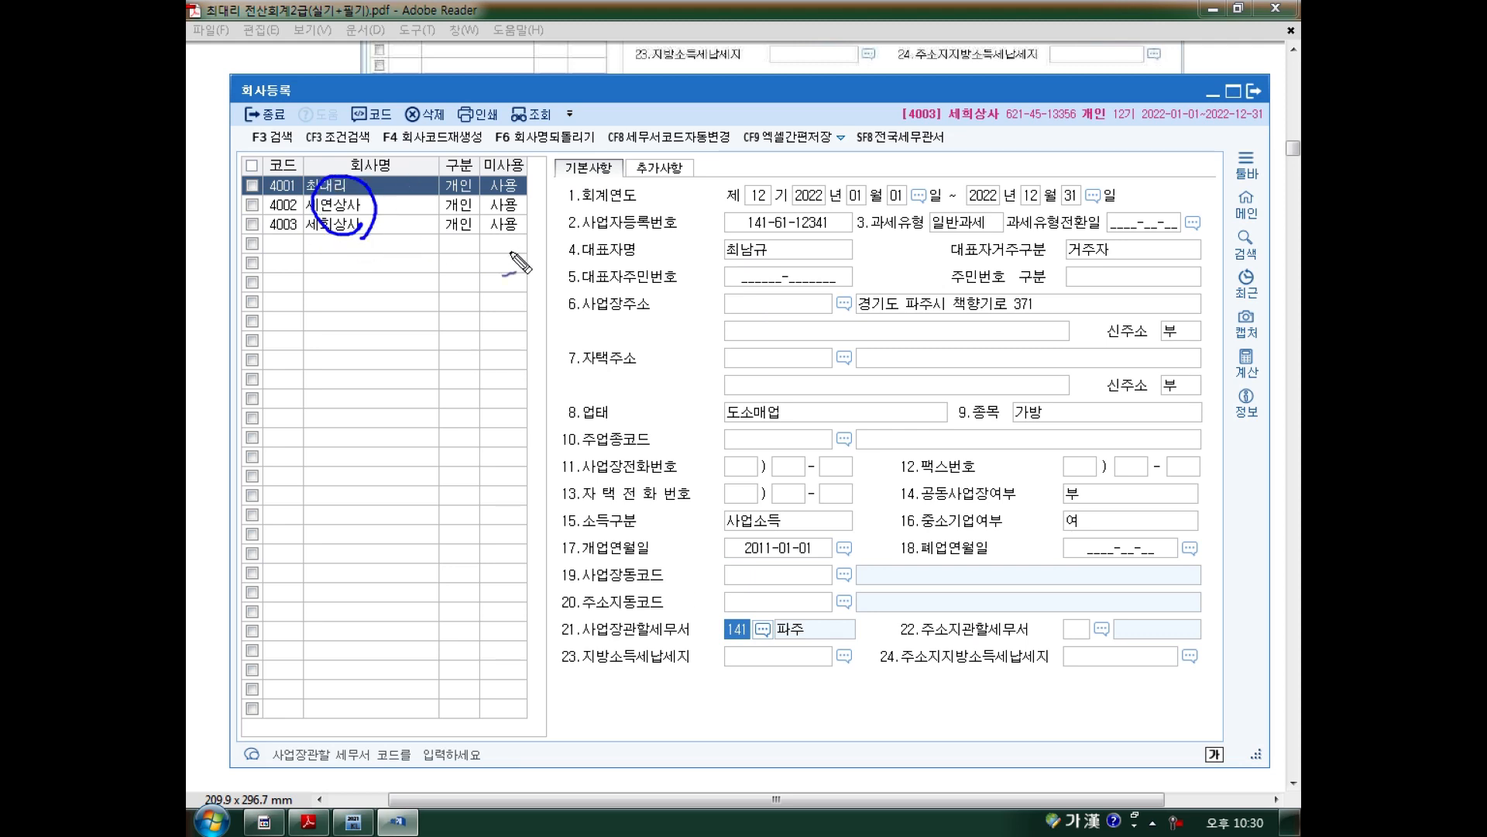
mouse_move(456, 234)
left_mouse_down()
mouse_move(455, 299)
mouse_move(484, 285)
mouse_move(467, 239)
left_mouse_up()
mouse_move(728, 207)
left_mouse_down()
mouse_move(1084, 206)
mouse_move(1119, 180)
mouse_move(708, 180)
mouse_move(728, 207)
left_mouse_up()
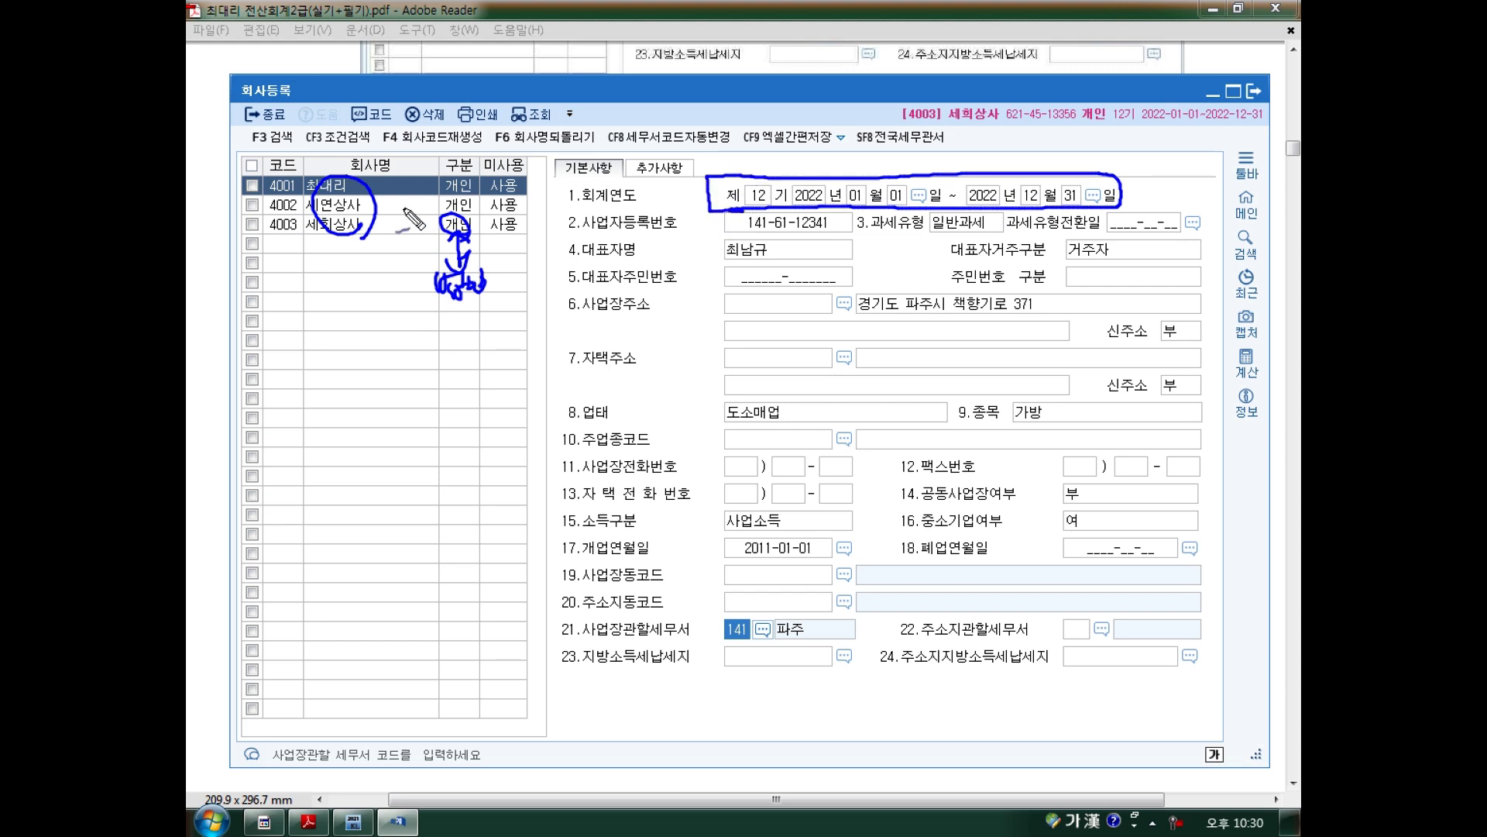
mouse_move(371, 226)
left_mouse_down()
mouse_move(640, 181)
mouse_move(697, 203)
mouse_move(722, 248)
mouse_move(722, 364)
mouse_move(732, 345)
mouse_move(836, 364)
left_mouse_up()
left_click_drag(736, 369, 836, 370)
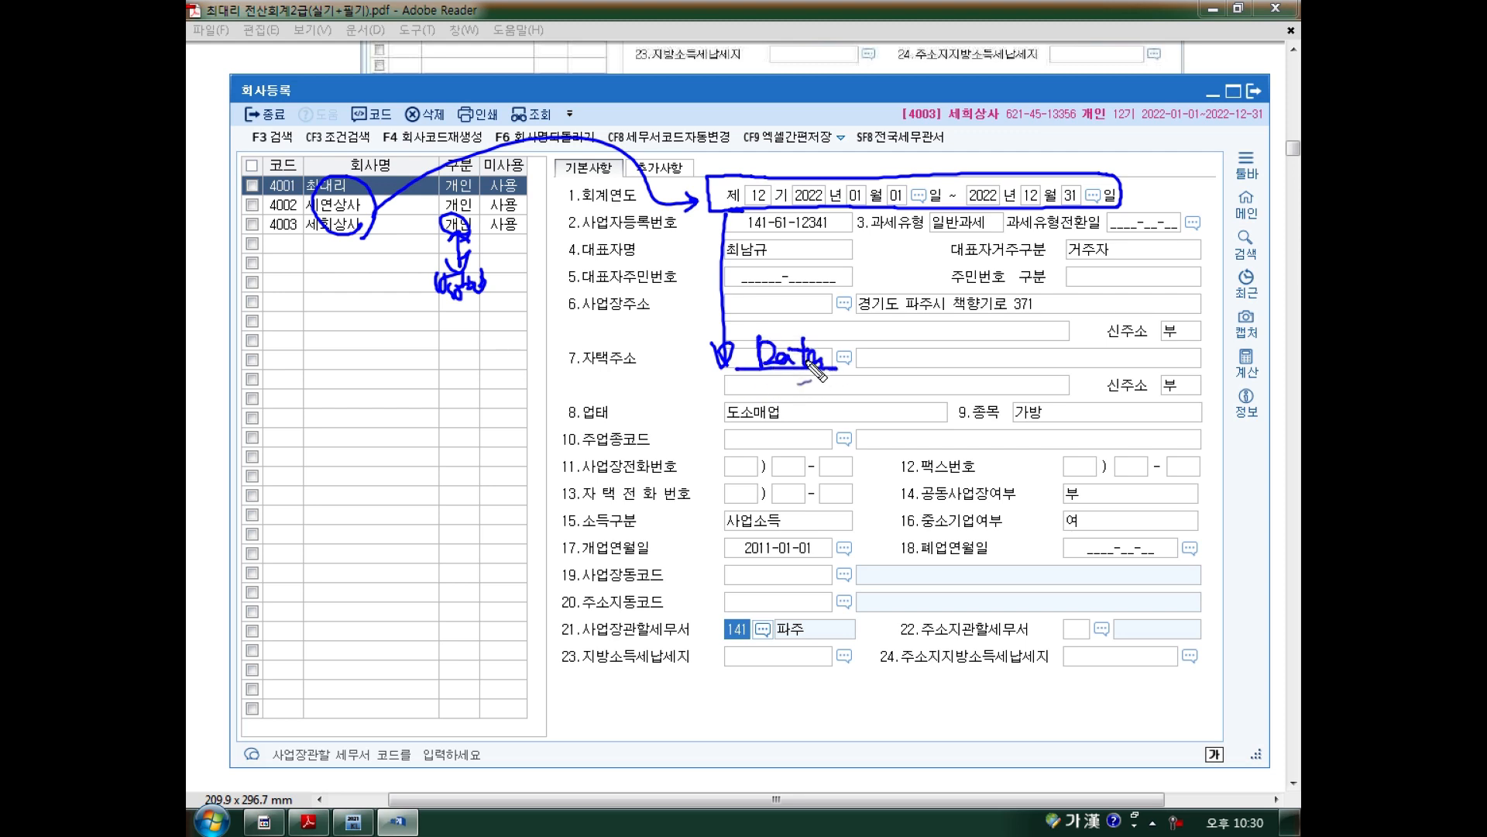
mouse_move(779, 211)
left_mouse_down()
mouse_move(755, 194)
mouse_move(809, 141)
mouse_move(848, 144)
left_mouse_up()
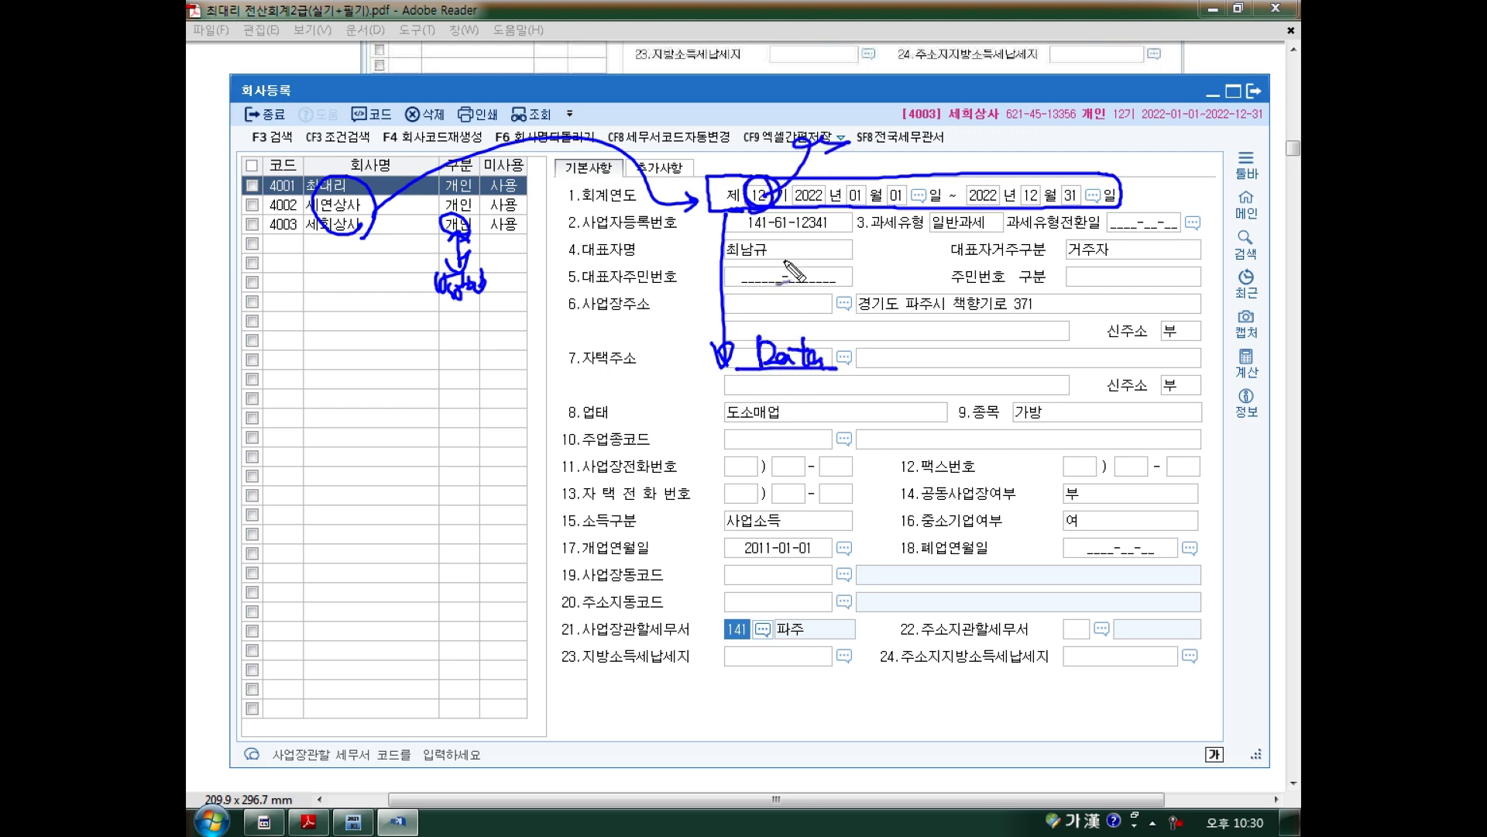
key("e")
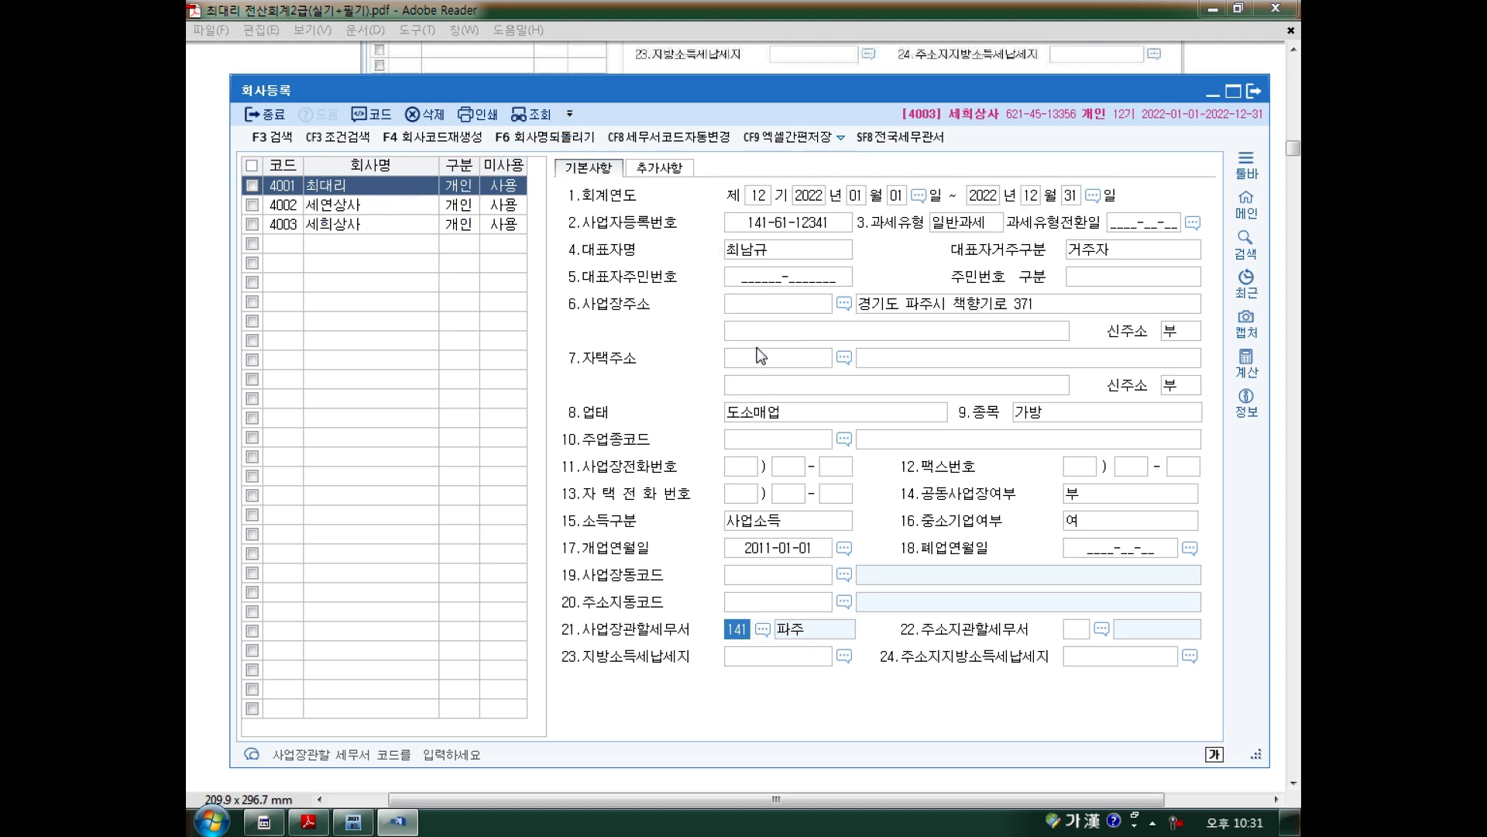
left_click_drag(640, 180, 559, 206)
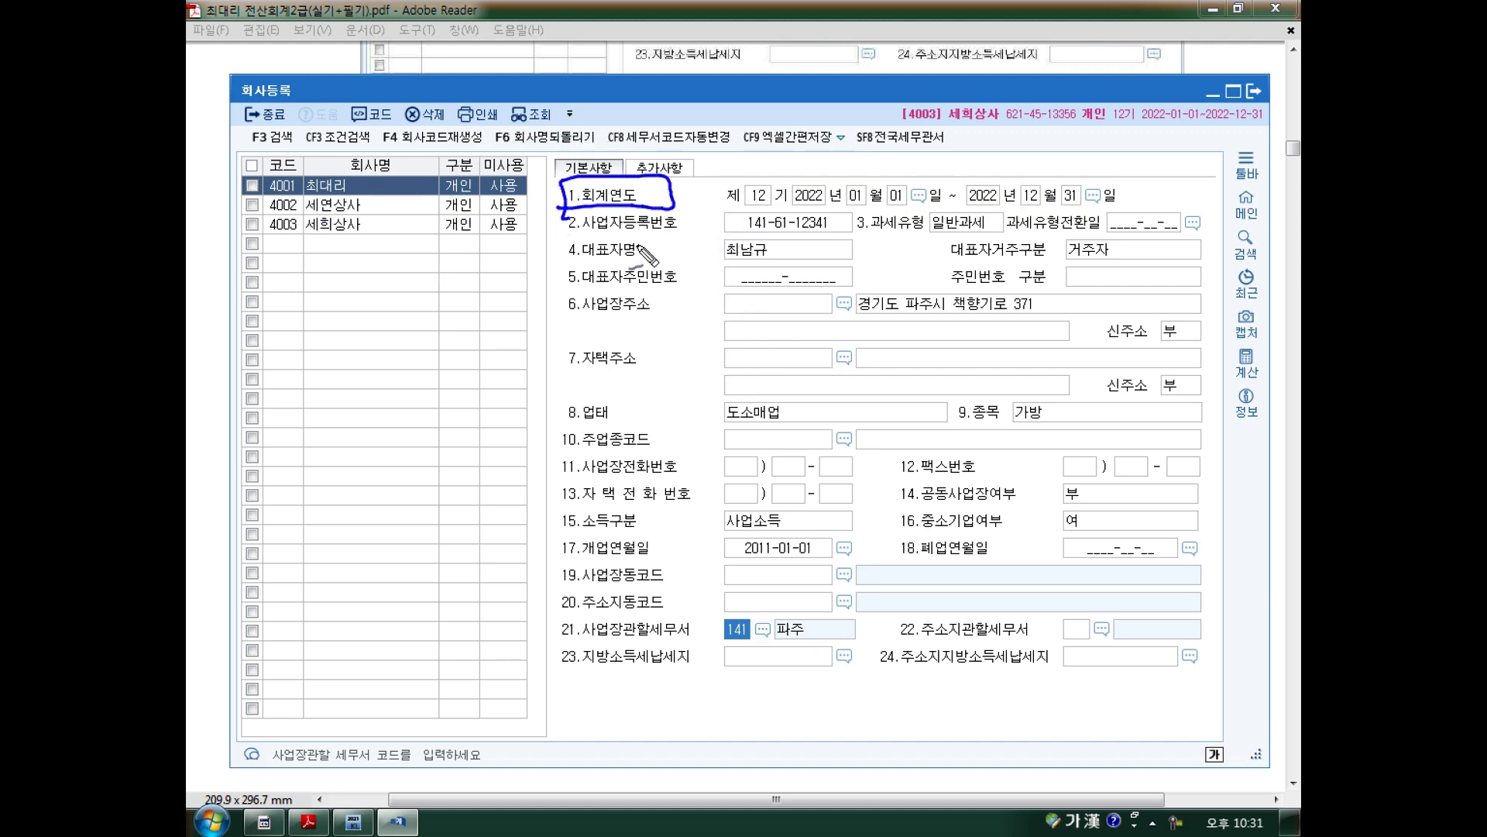
left_click_drag(745, 231, 858, 232)
left_click_drag(953, 265, 1005, 233)
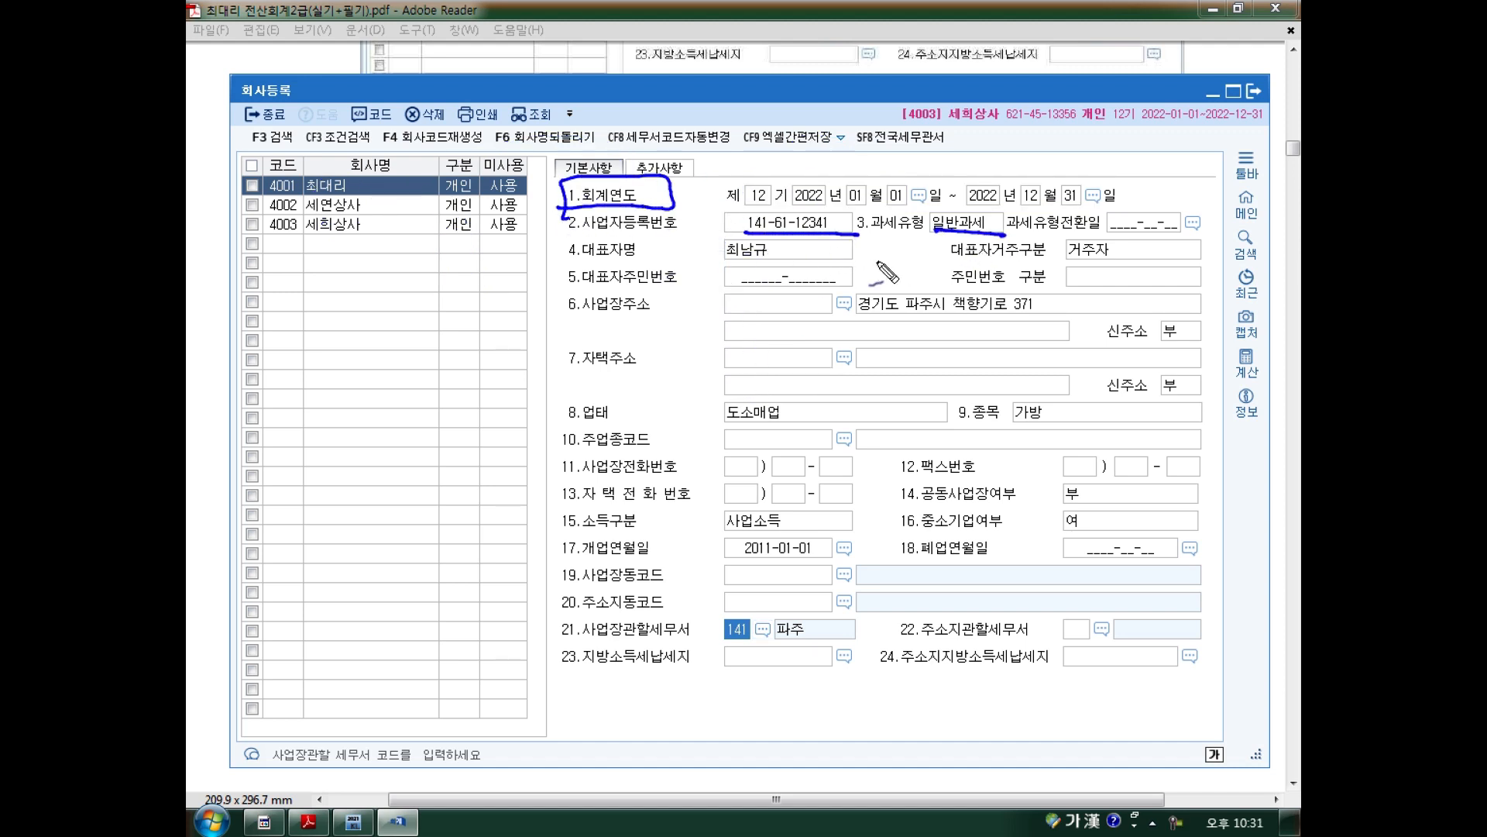
left_click_drag(728, 261, 792, 264)
mouse_move(922, 288)
left_mouse_down()
mouse_move(890, 325)
mouse_move(914, 327)
left_mouse_up()
left_click_drag(775, 392, 778, 430)
mouse_move(1026, 390)
left_mouse_down()
mouse_move(982, 419)
mouse_move(1030, 424)
left_mouse_up()
left_click_drag(922, 483, 973, 462)
left_click_drag(927, 462, 951, 490)
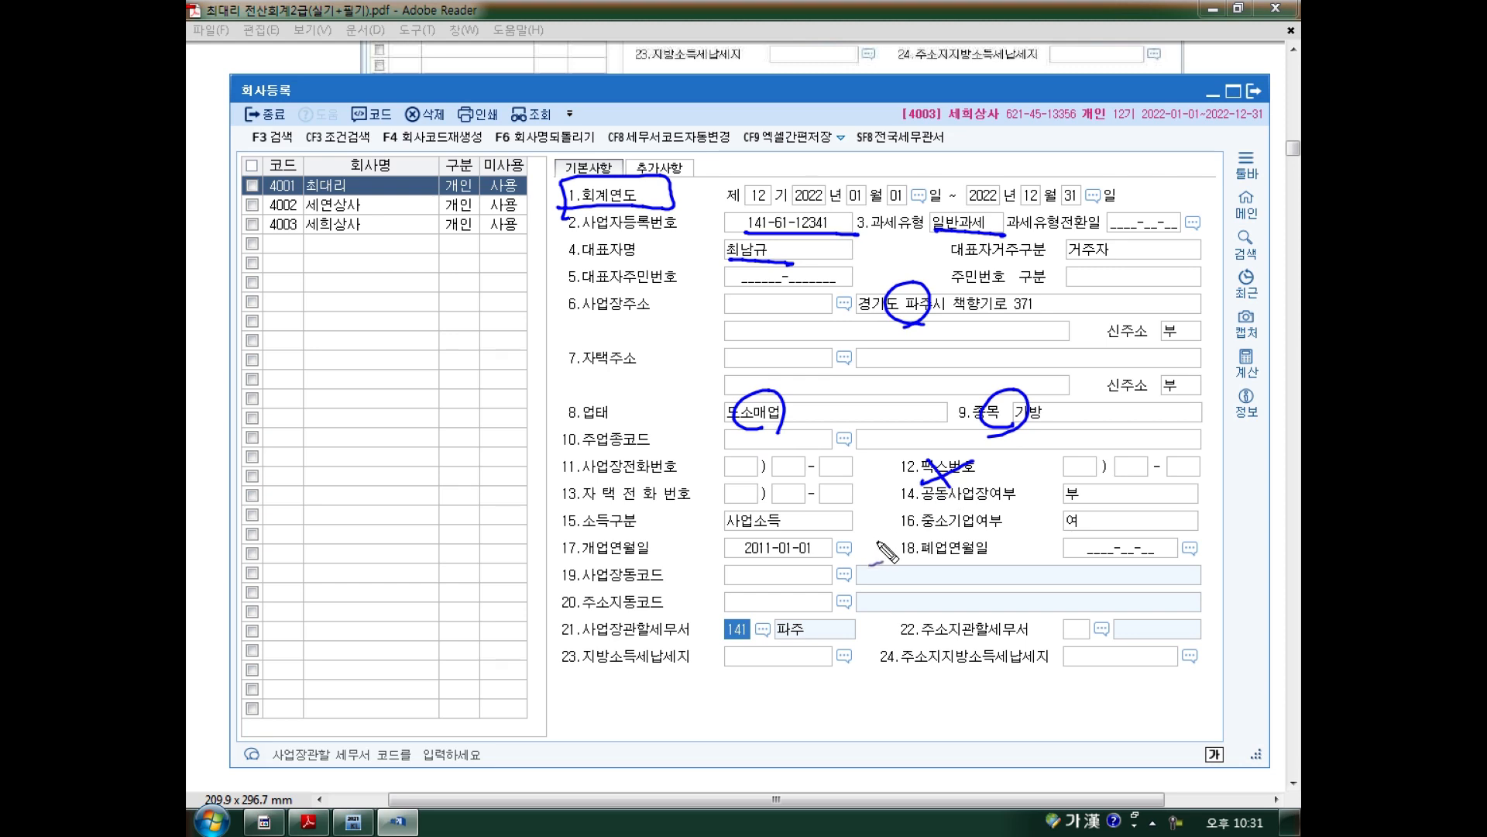
mouse_move(767, 581)
left_mouse_down()
mouse_move(782, 562)
mouse_move(835, 568)
left_mouse_up()
left_click_drag(745, 639, 748, 642)
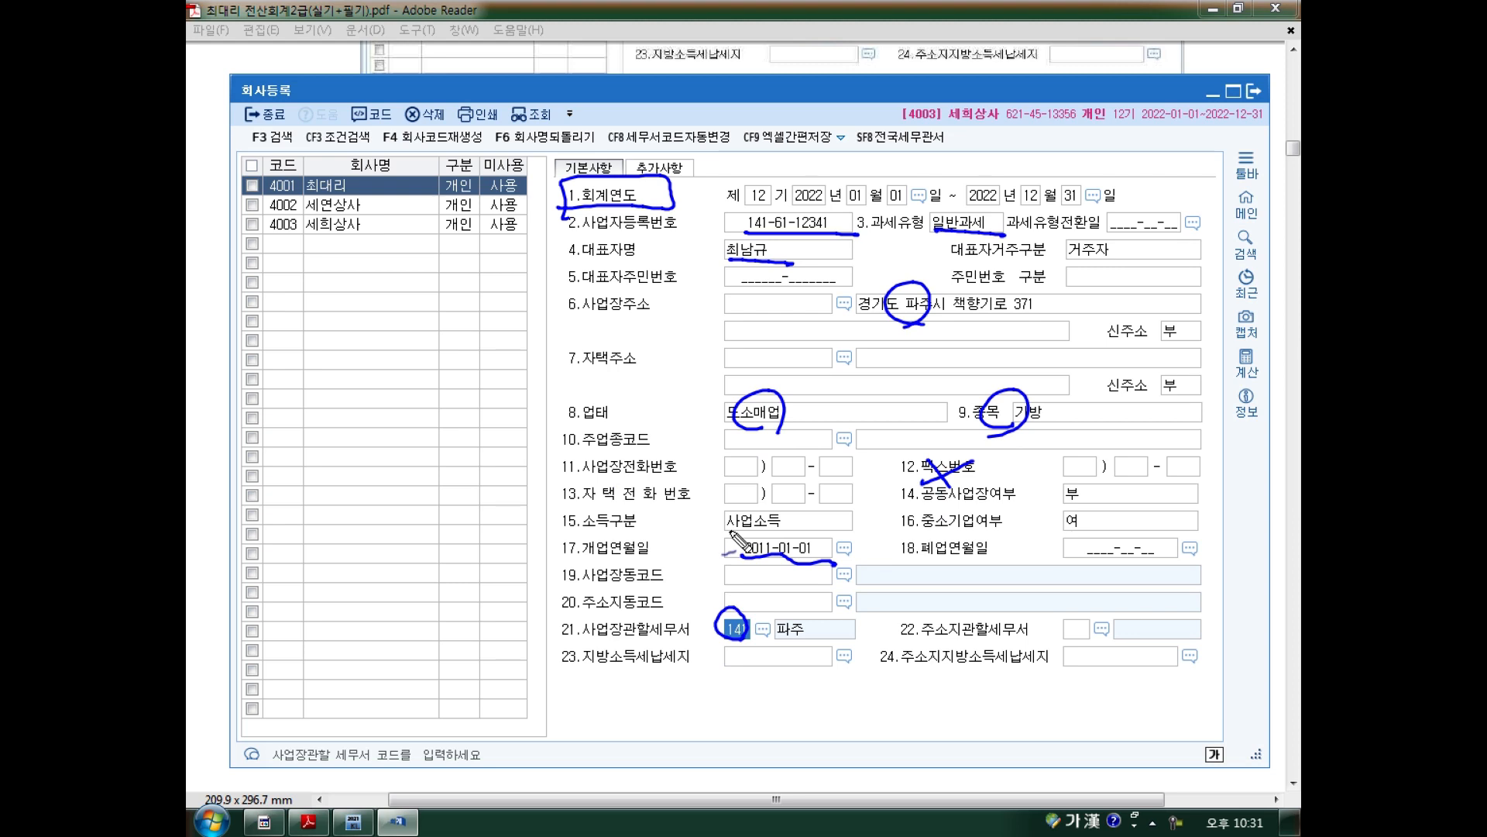
key("Escape")
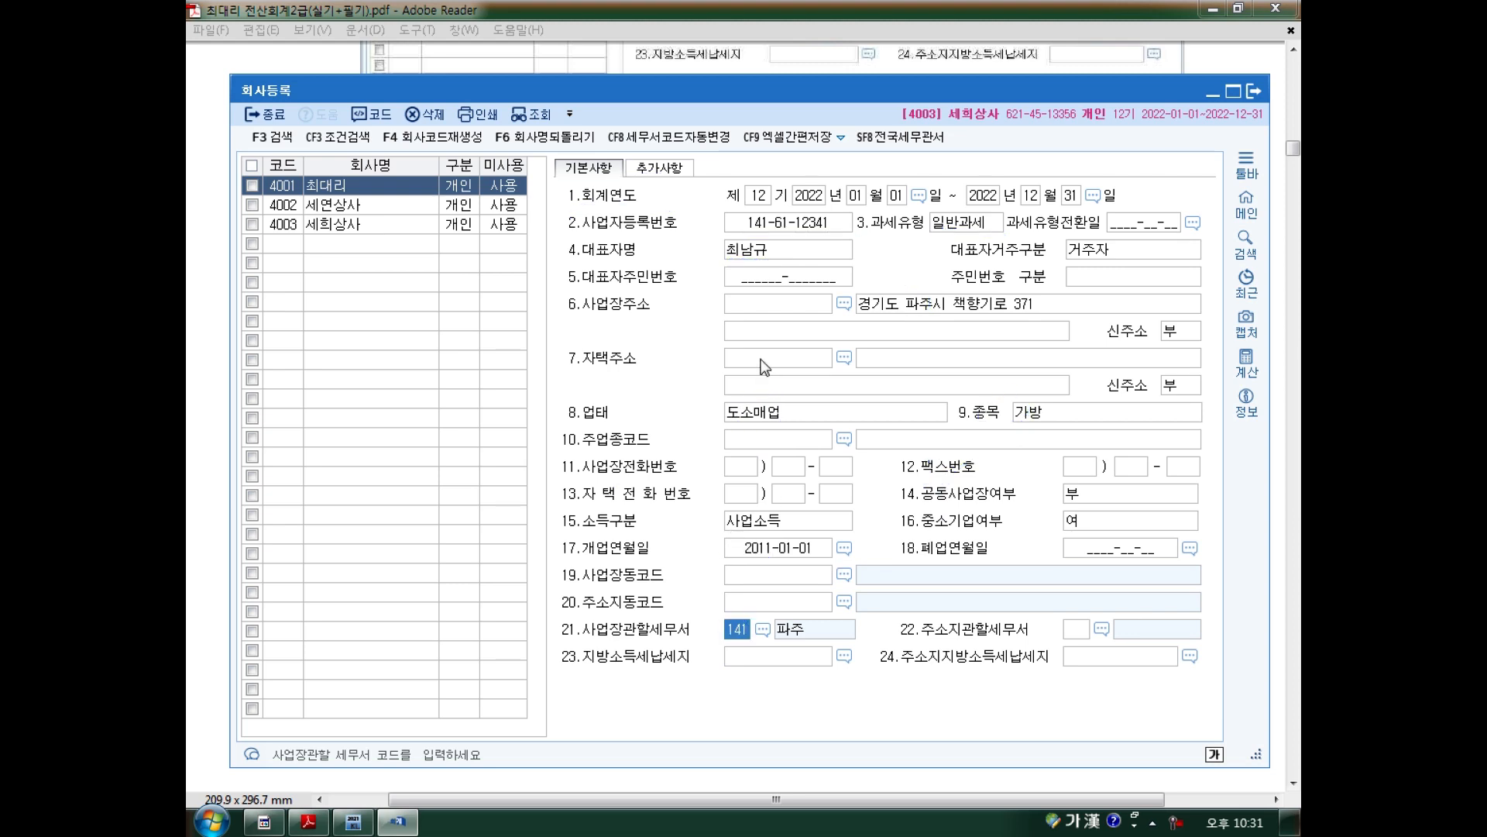